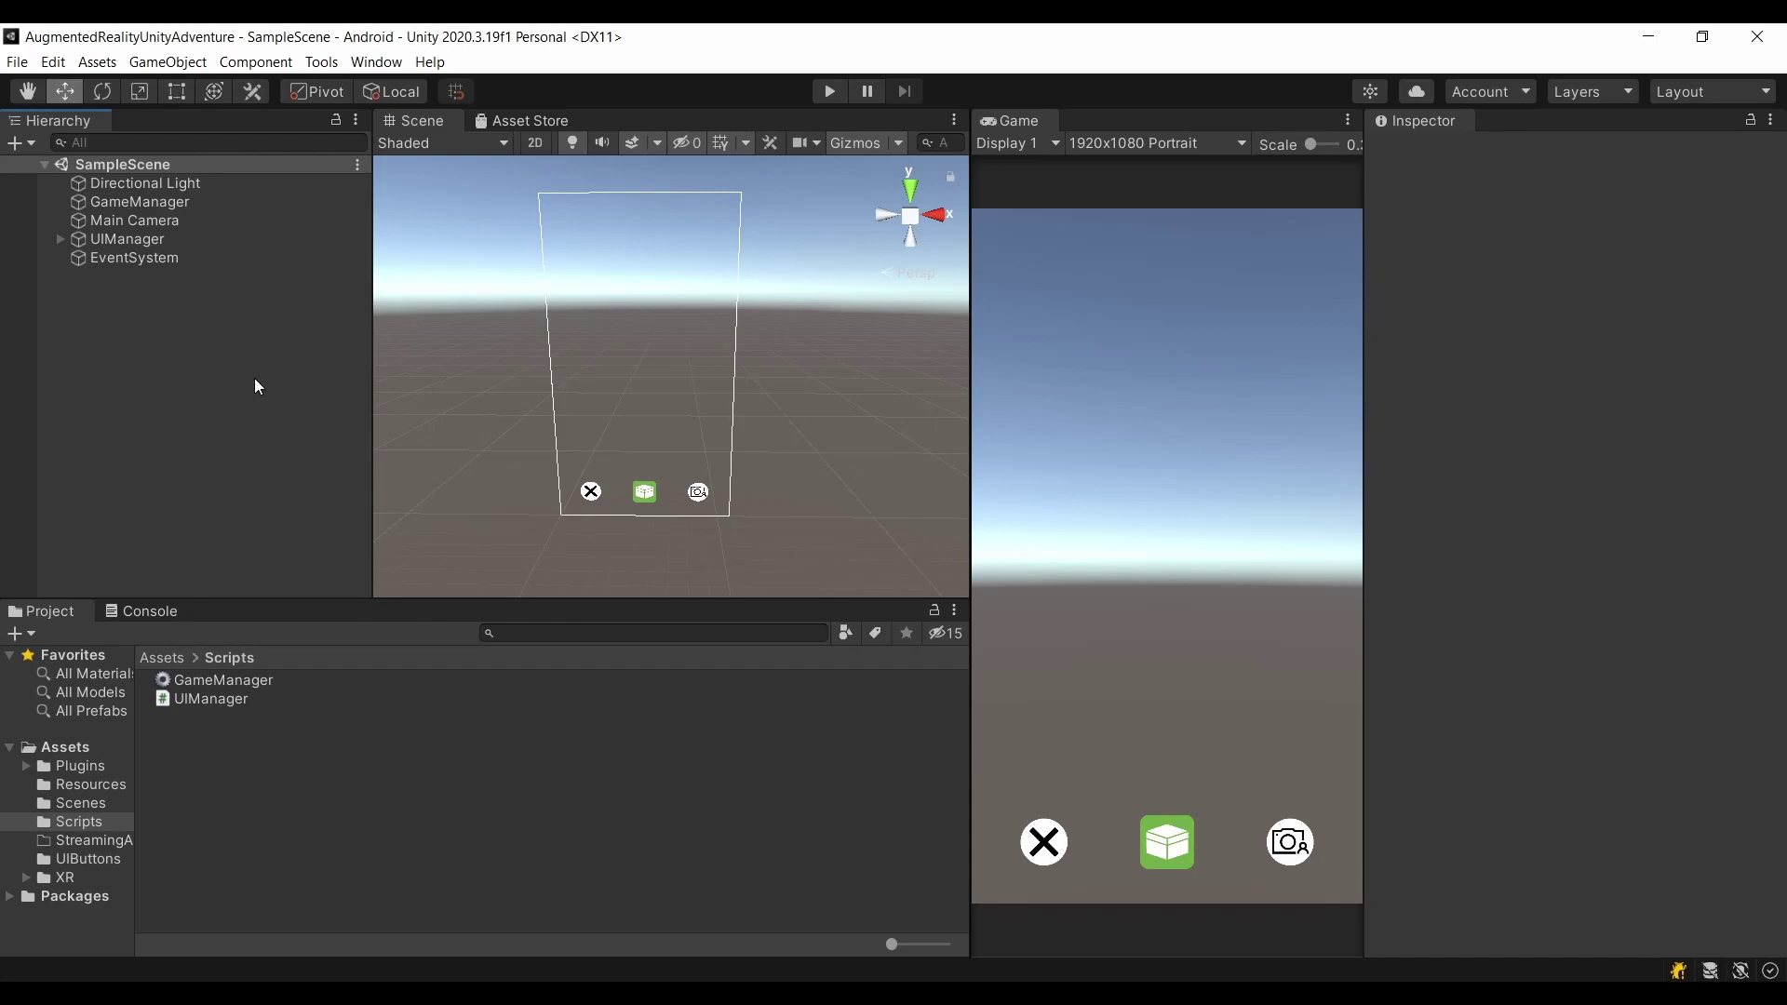
# Step: Add an AR Session object to the scene
pyautogui.rightClick(136, 326)
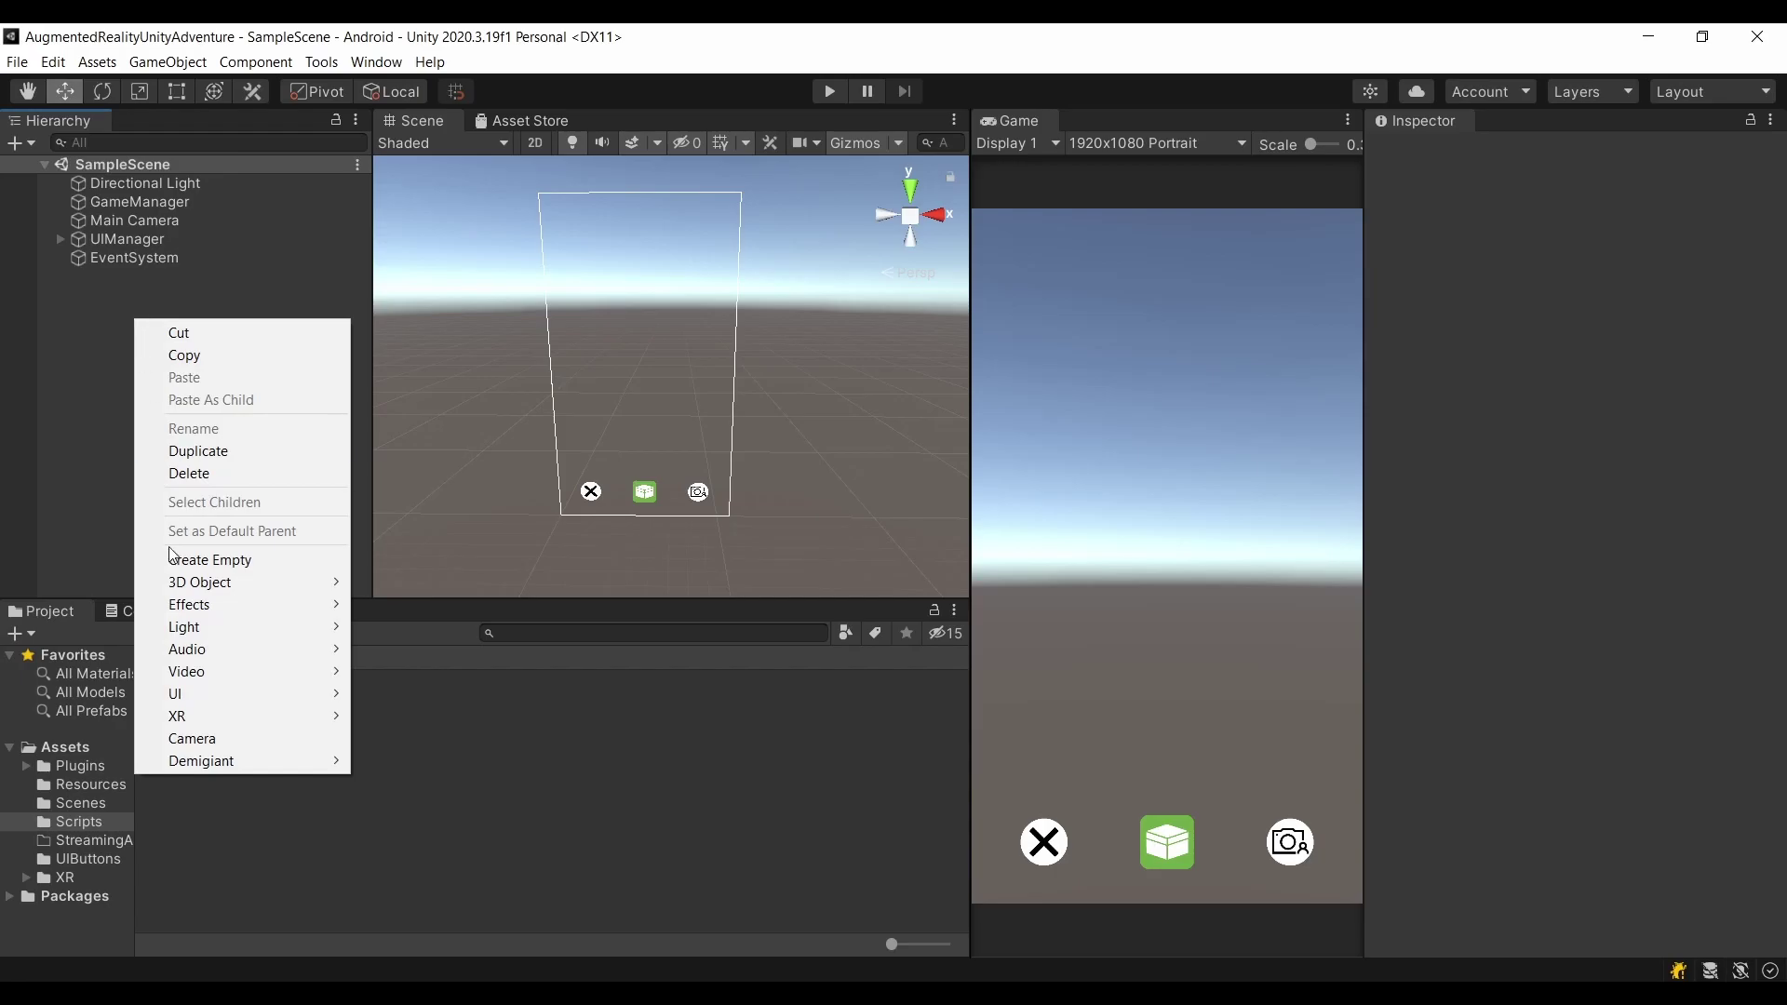
pyautogui.moveTo(242, 714)
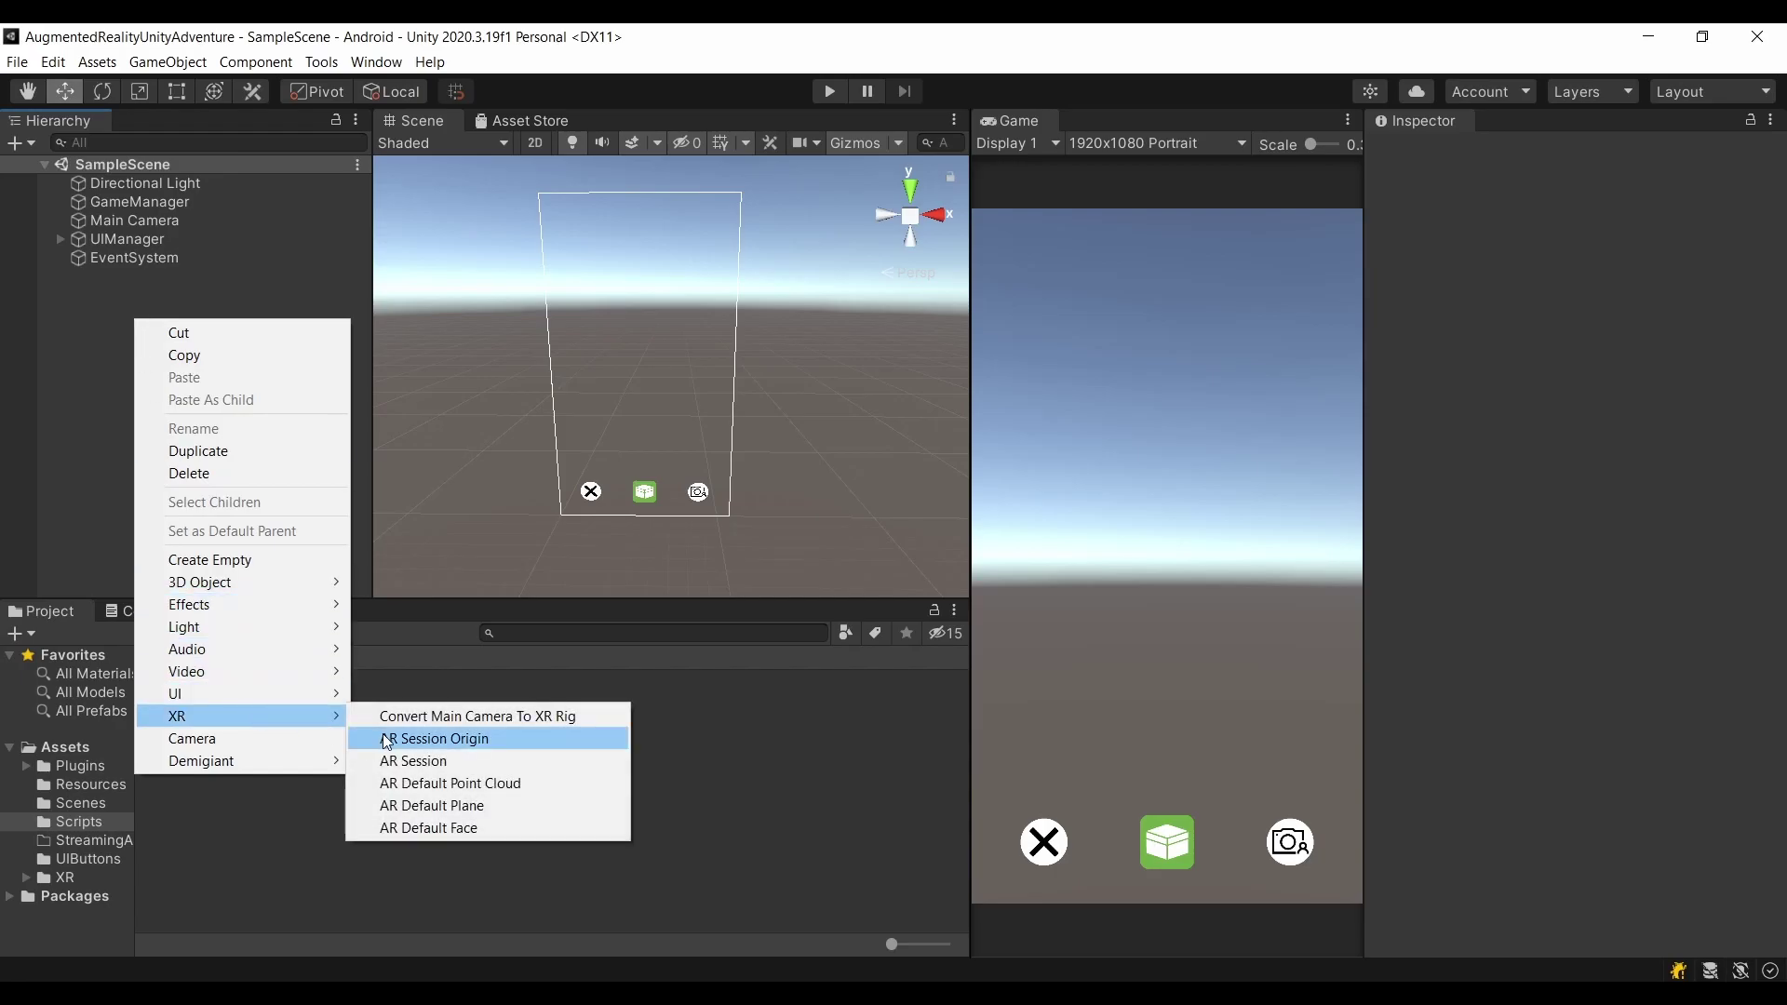
pyautogui.click(410, 760)
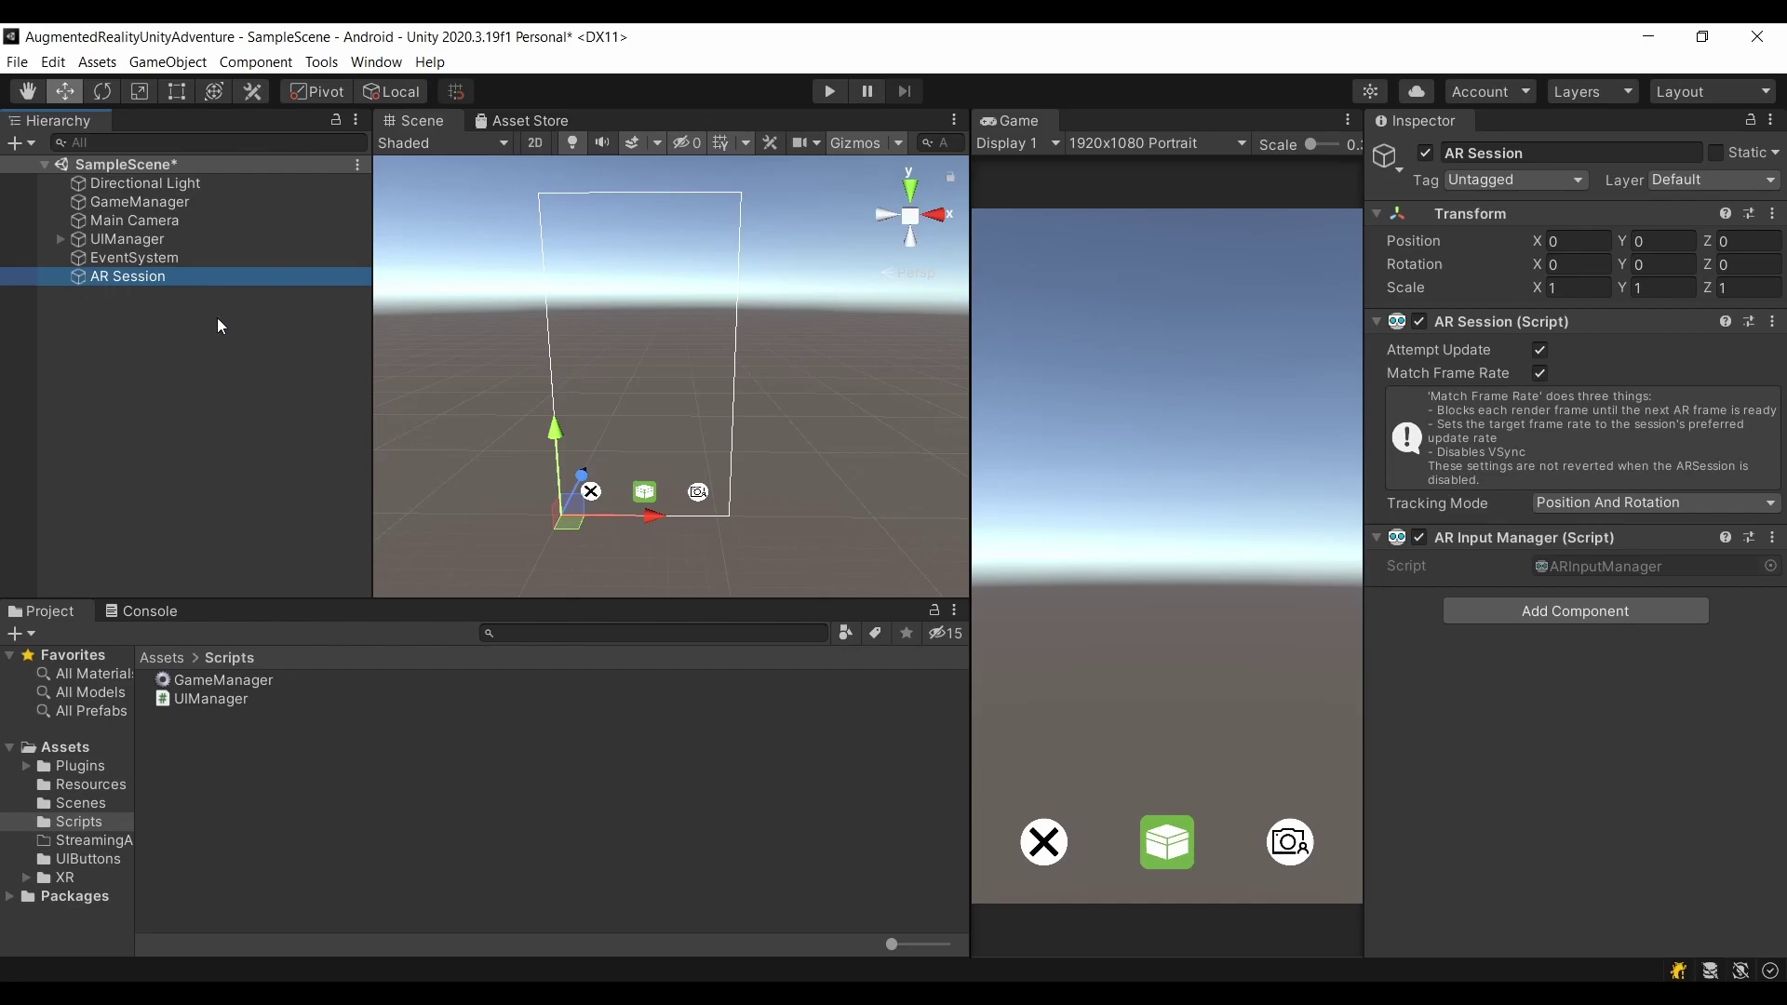
pyautogui.click(142, 428)
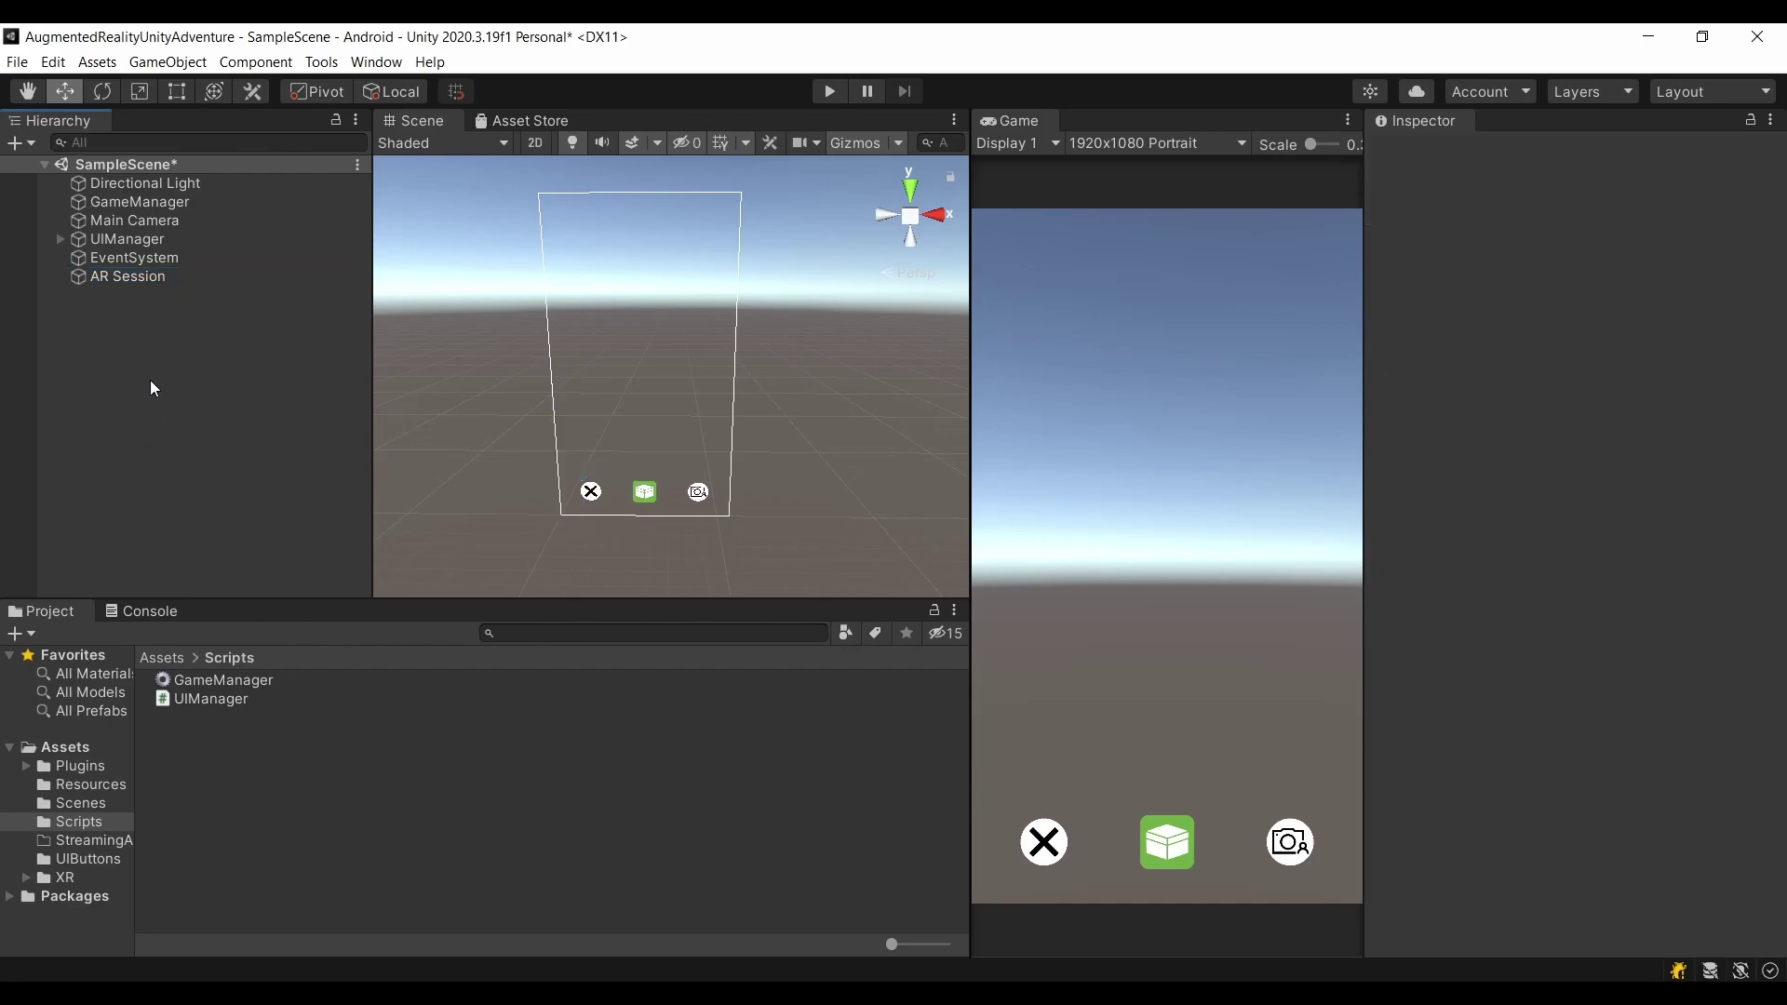
# Step: Add an AR Session Origin to the scene and expand it to inspect its AR Camera
pyautogui.rightClick(152, 388)
pyautogui.moveTo(260, 776)
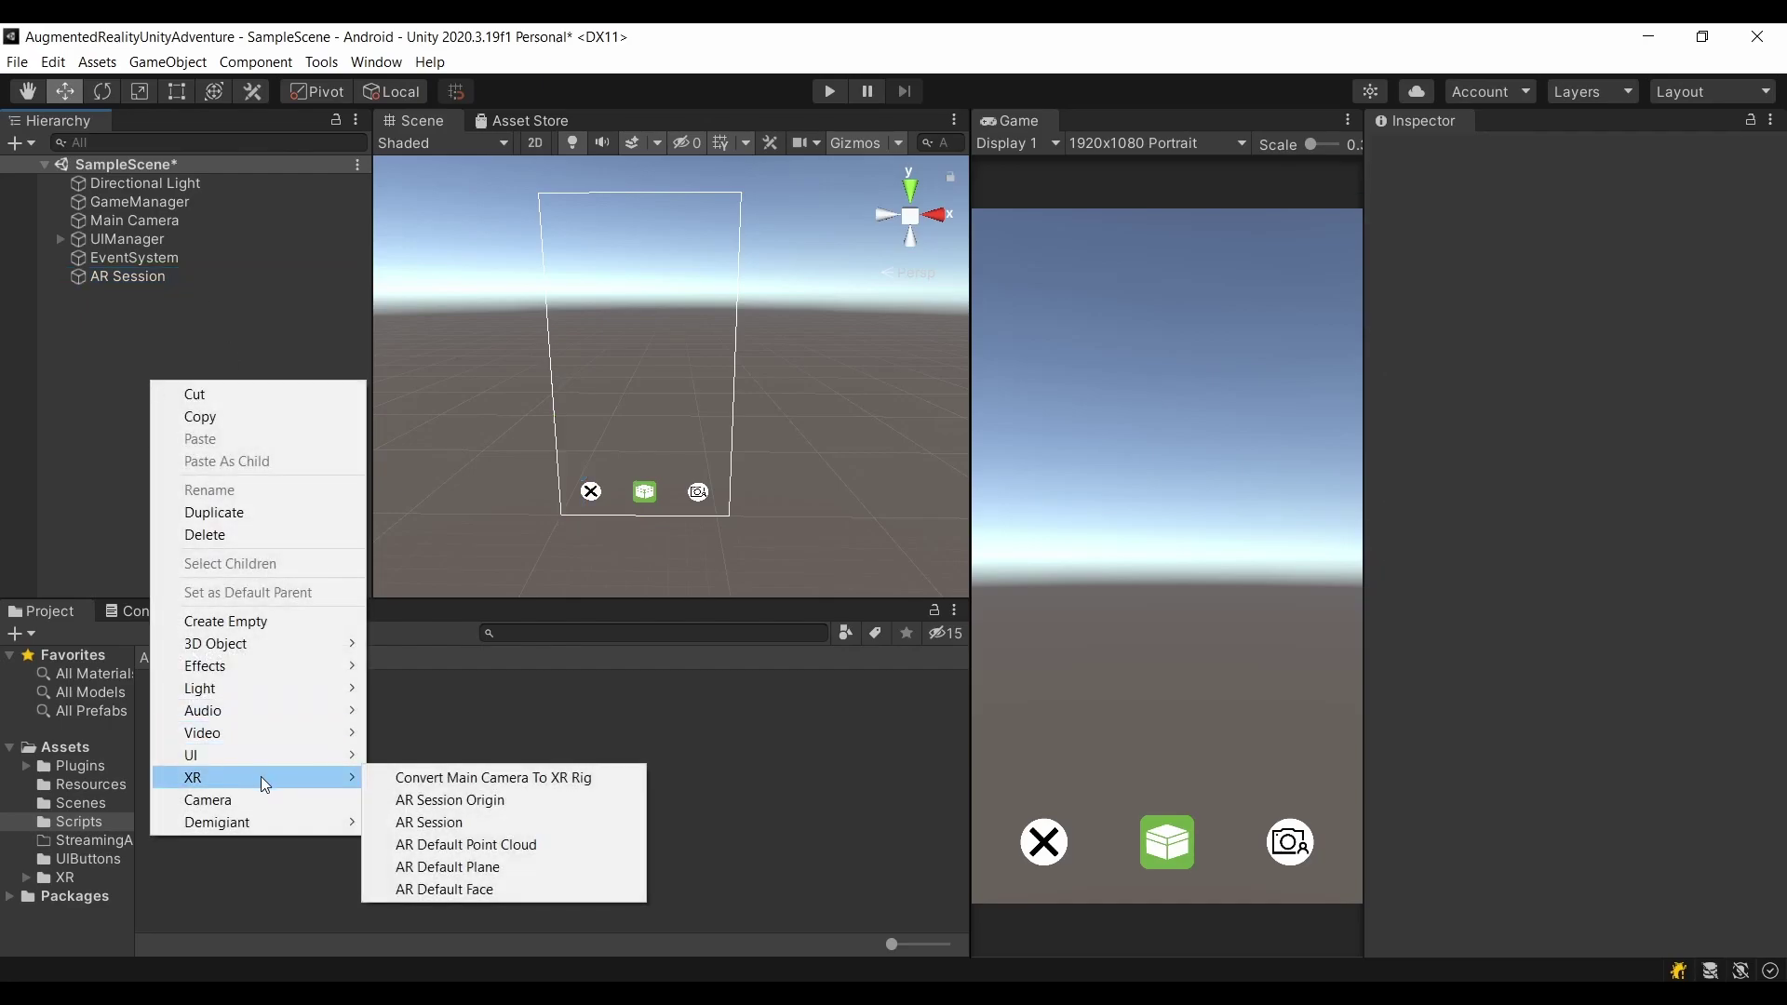
pyautogui.click(428, 799)
pyautogui.click(86, 296)
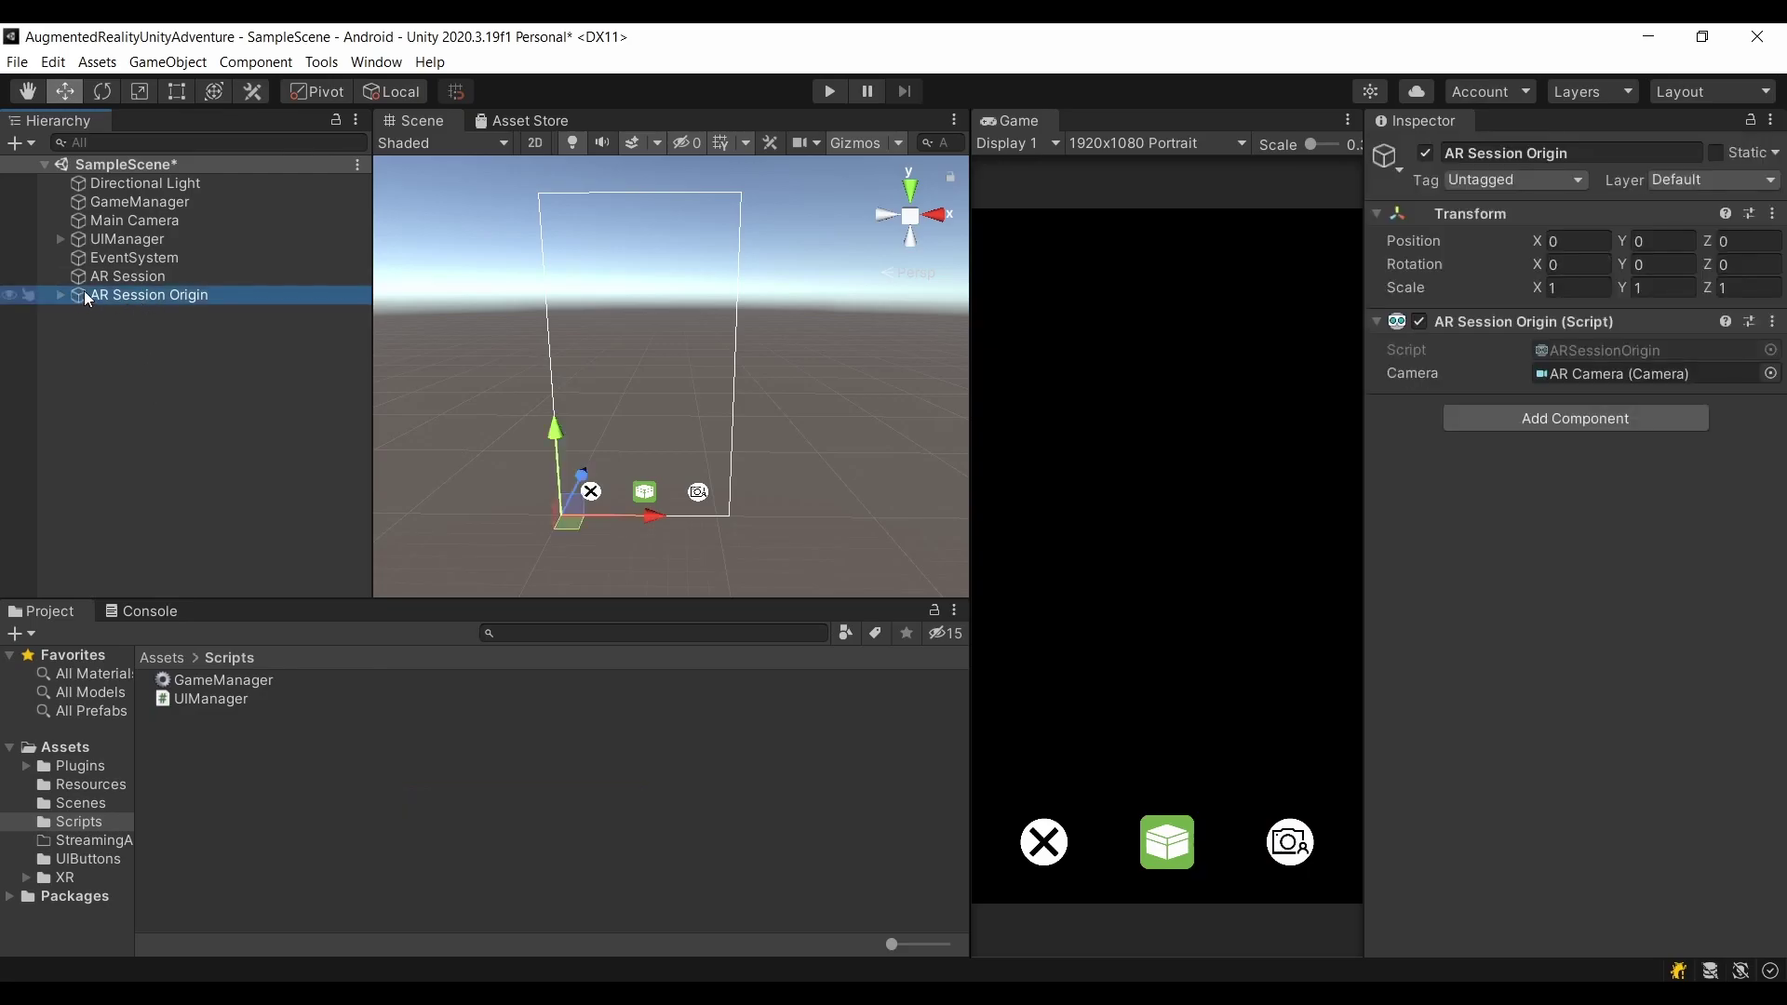
pyautogui.click(61, 294)
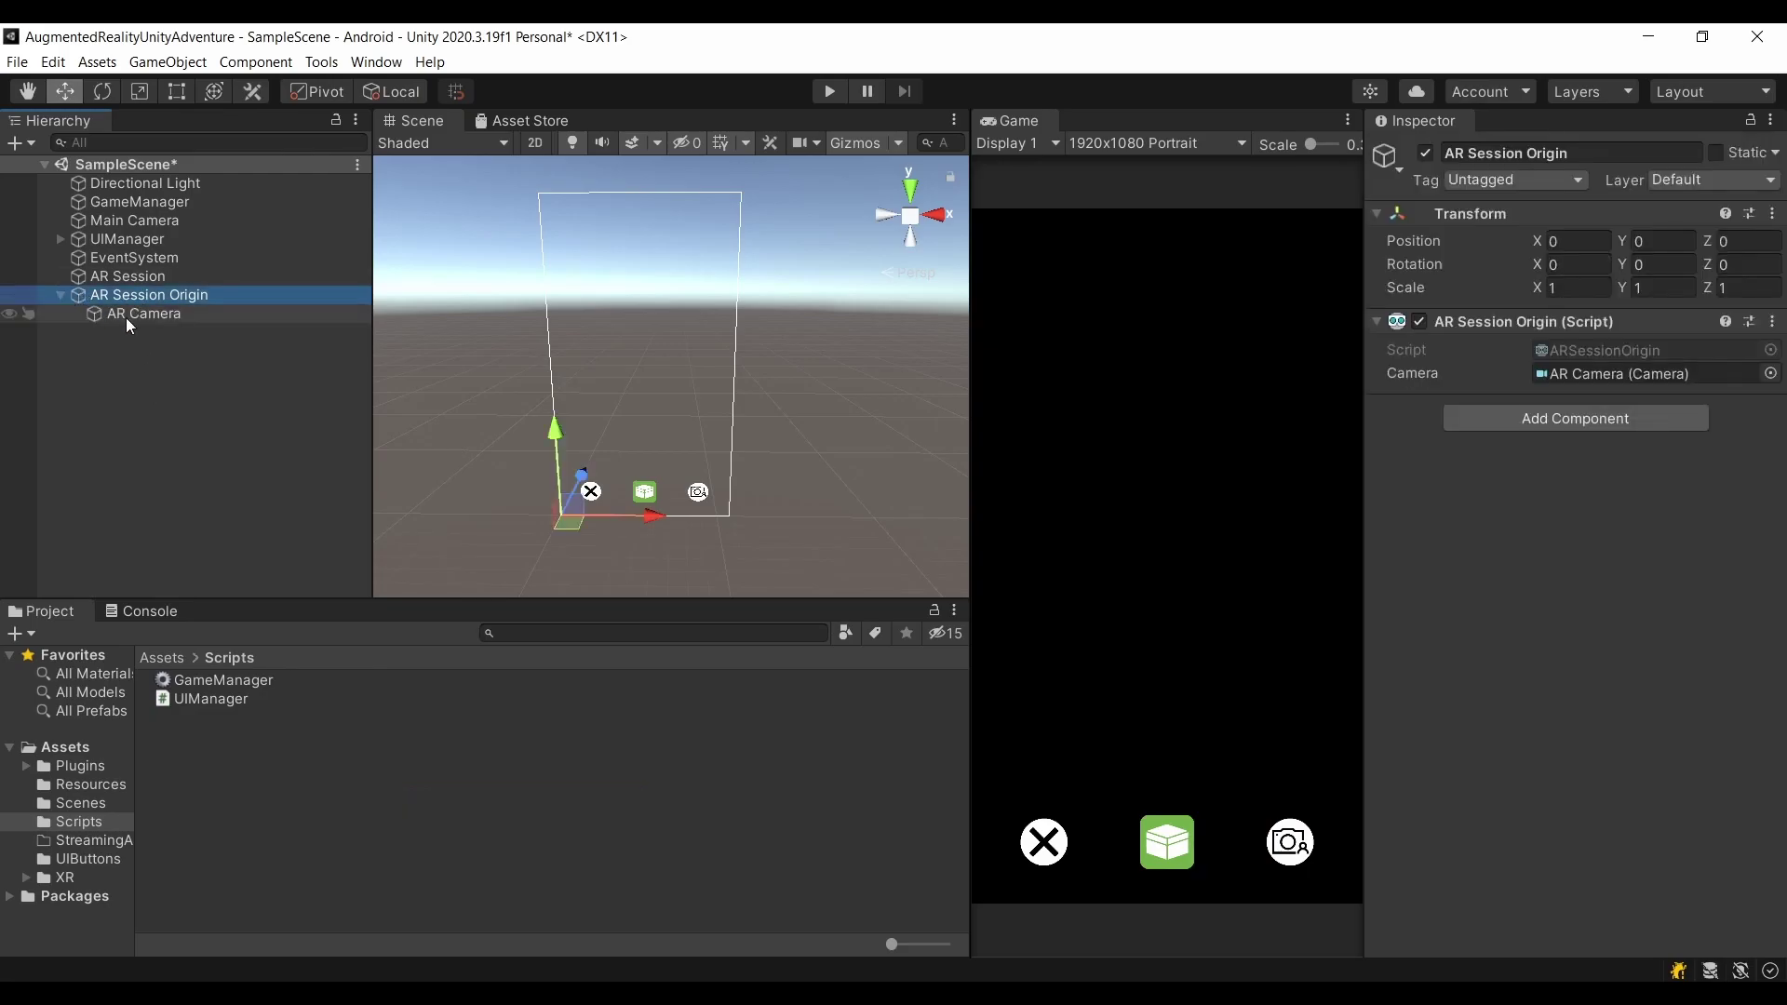
pyautogui.click(131, 316)
pyautogui.click(139, 355)
# Step: Delete the Main Camera from the scene and select the AR Camera under AR Session Origin
pyautogui.click(147, 226)
pyautogui.keyDown('ctrl'); pyautogui.click(147, 226); pyautogui.keyUp('ctrl')
pyautogui.press('Delete')
pyautogui.click(158, 294)
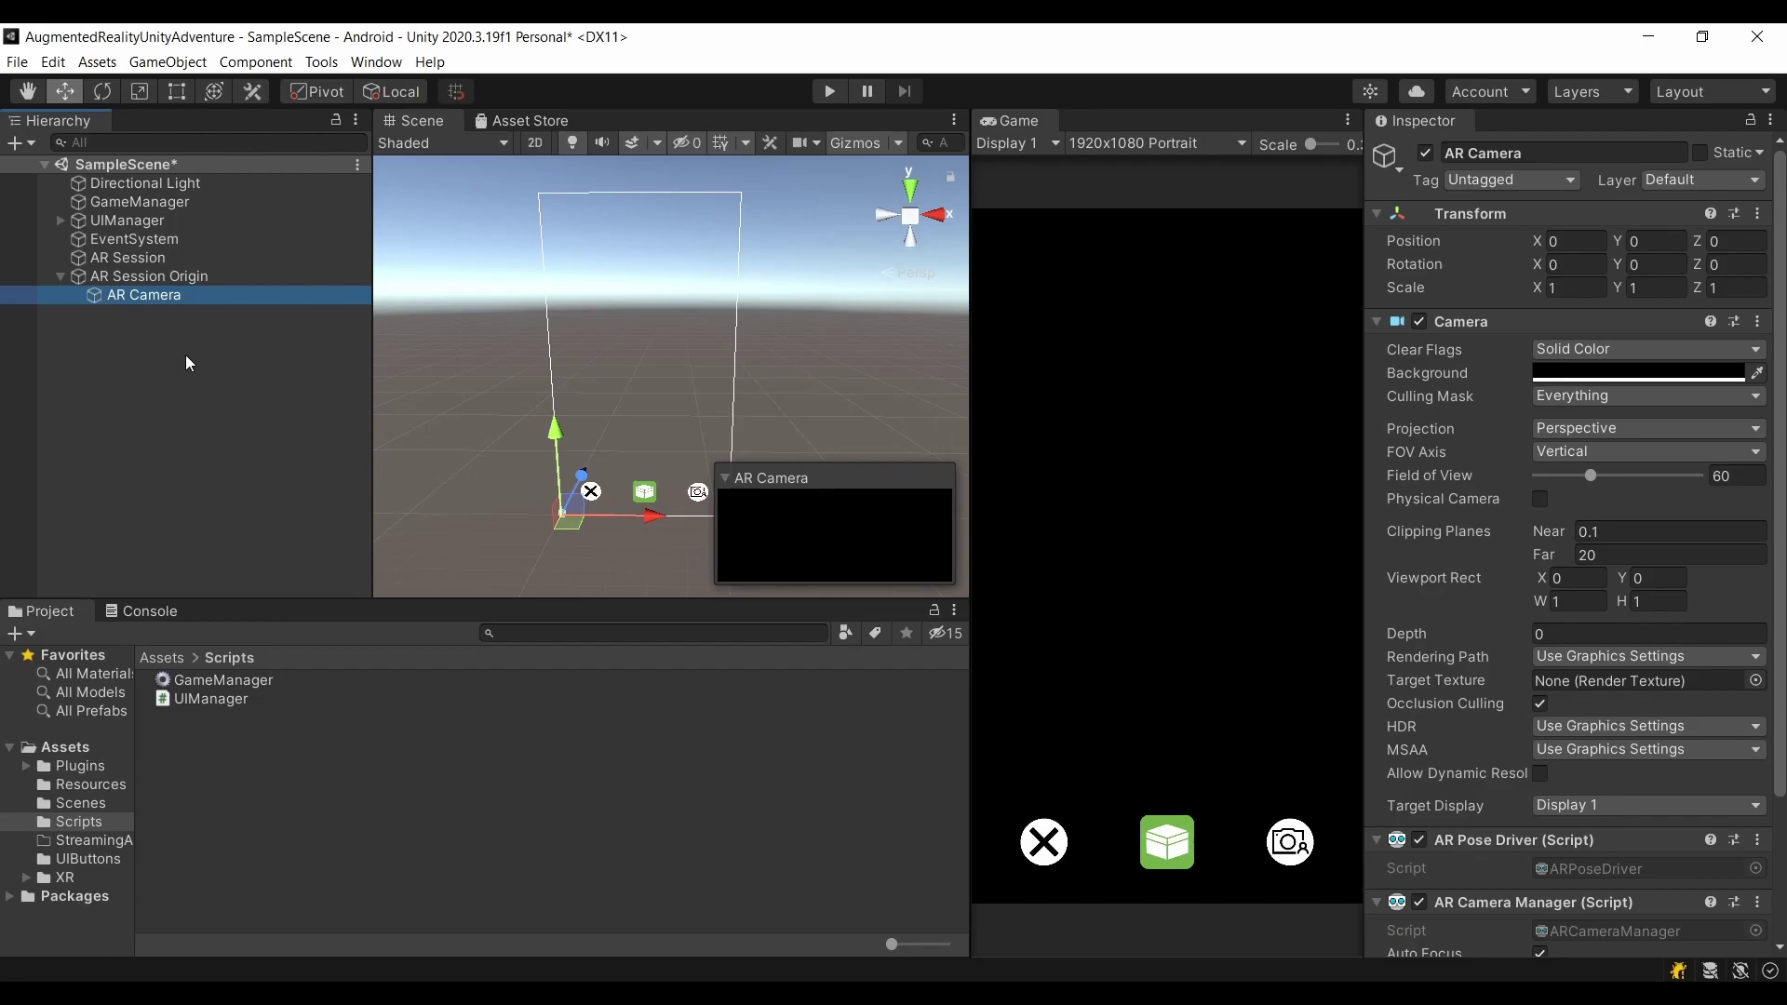
# Step: Add a 3D cube at the root of the scene and select it
pyautogui.click(97, 404)
pyautogui.rightClick(114, 382)
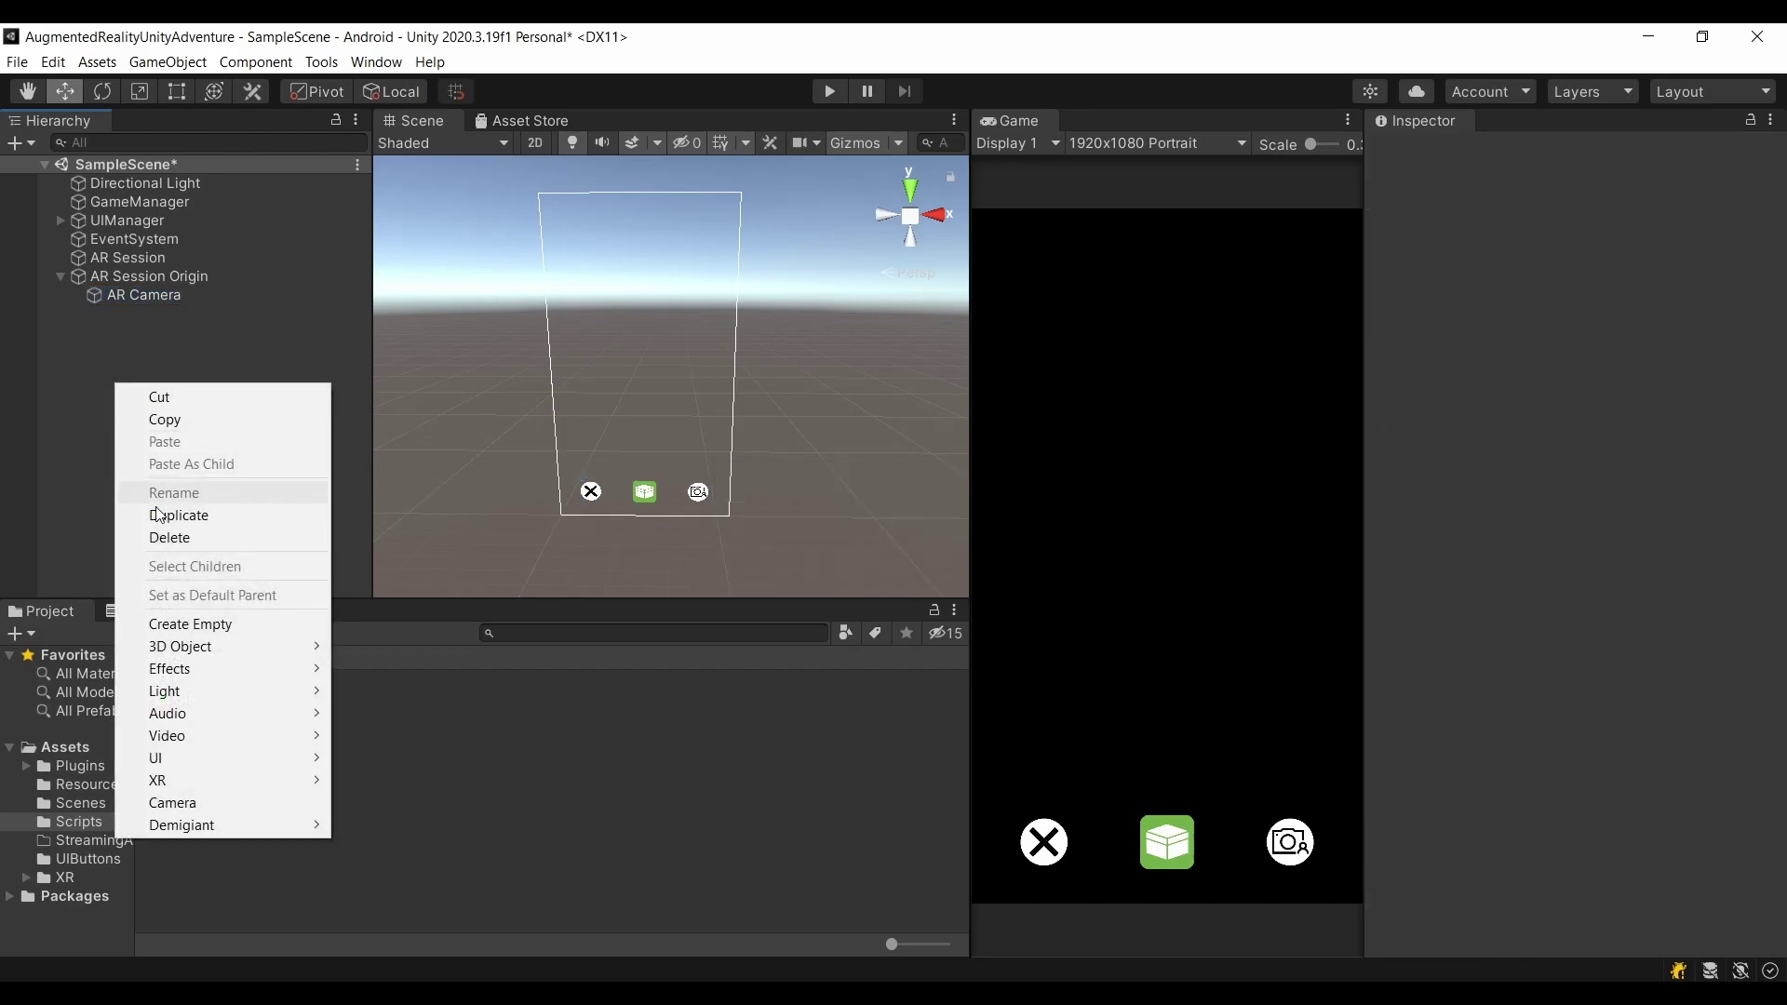
pyautogui.moveTo(193, 650)
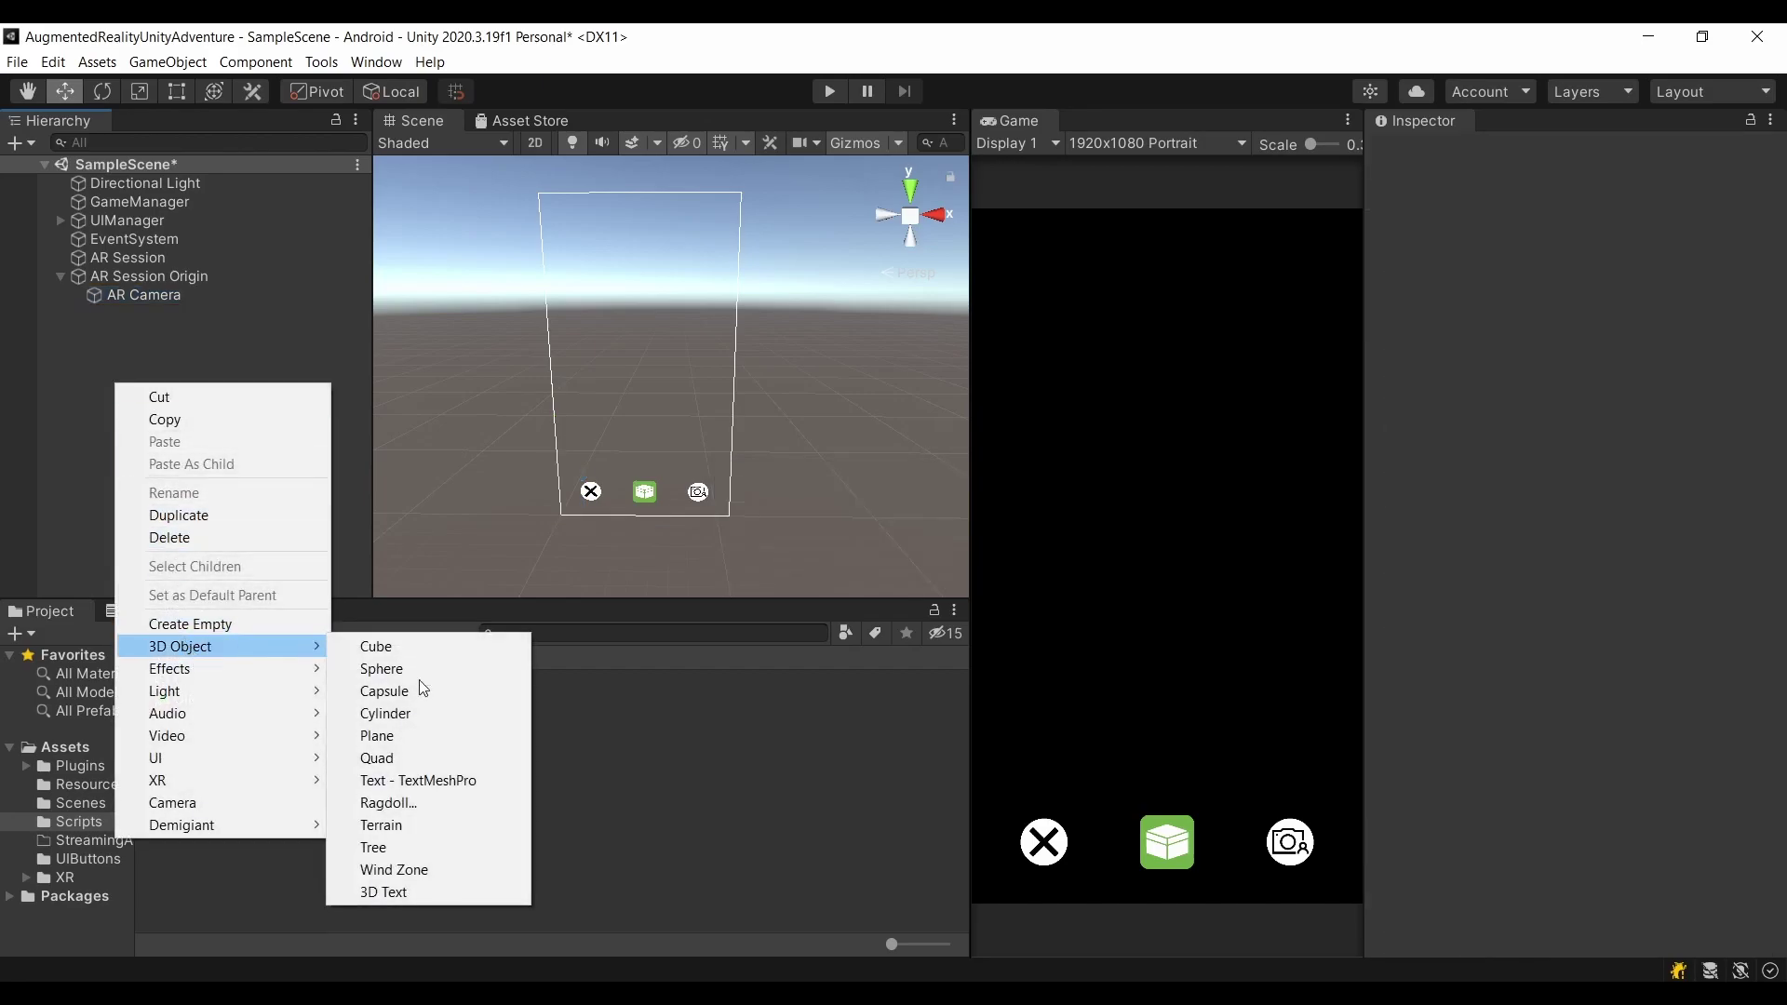
pyautogui.click(381, 646)
pyautogui.click(162, 342)
pyautogui.click(154, 296)
pyautogui.click(153, 313)
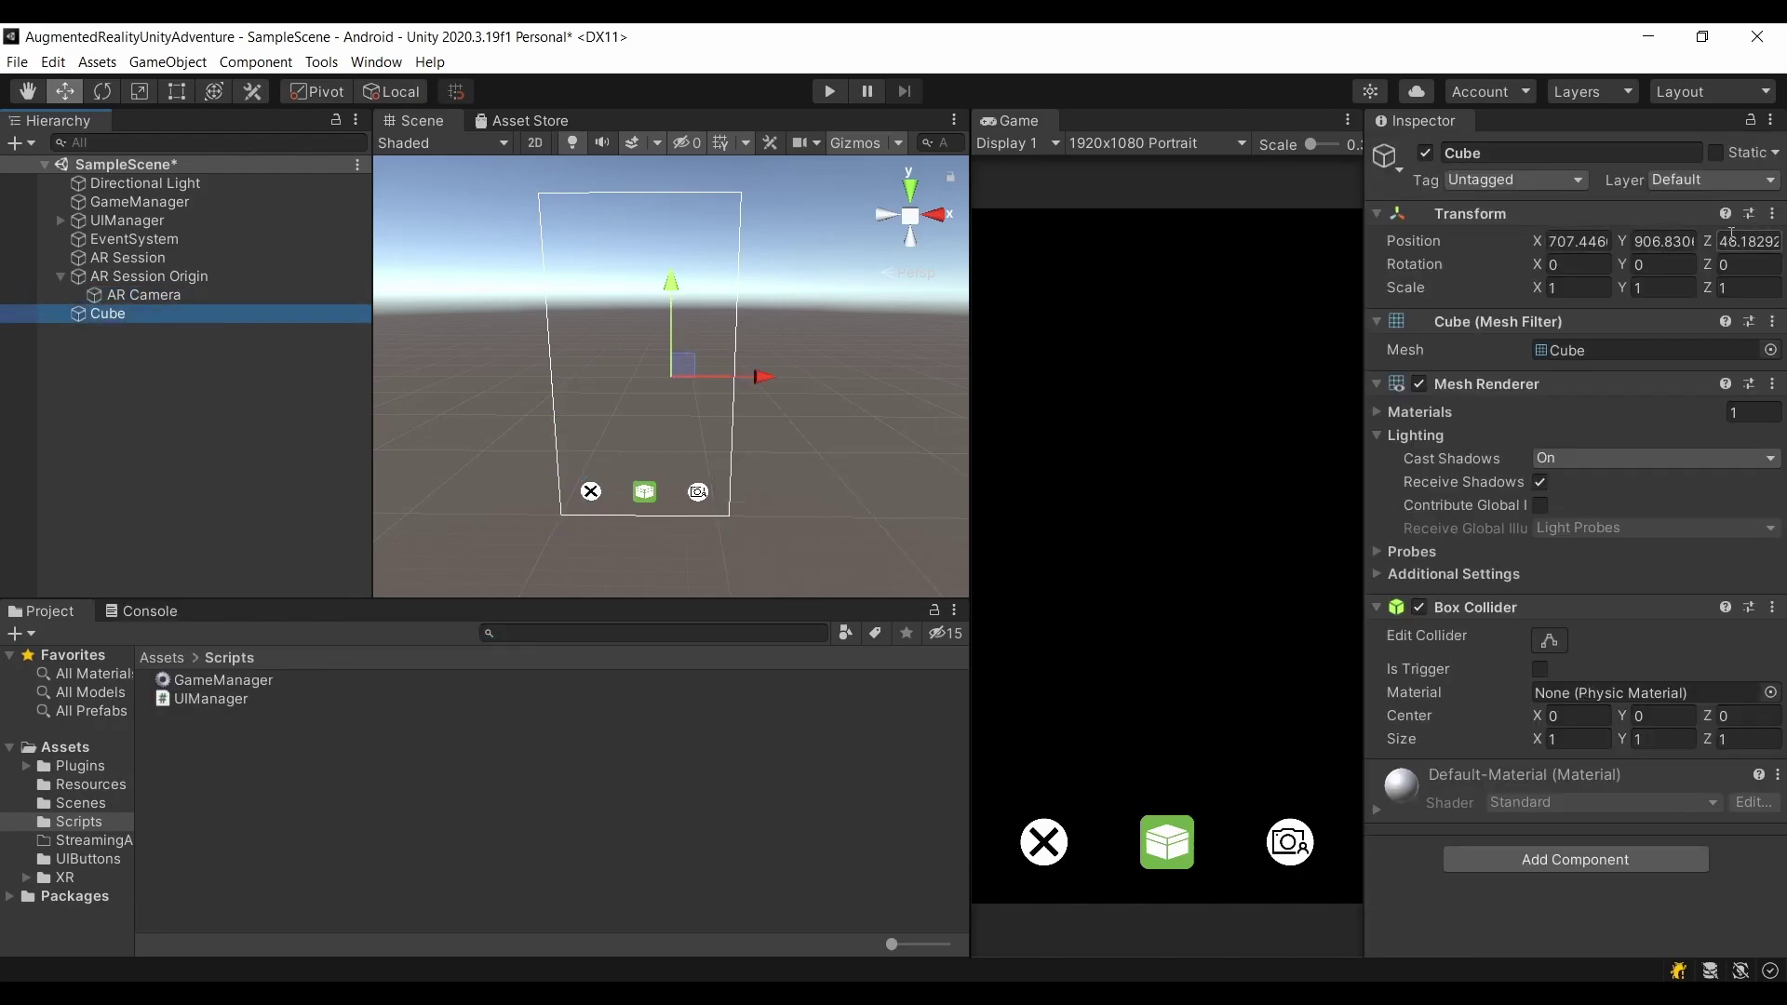
# Step: Reset the cube's position to the origin and set its Z position to 0.6
pyautogui.click(1772, 213)
pyautogui.click(1744, 234)
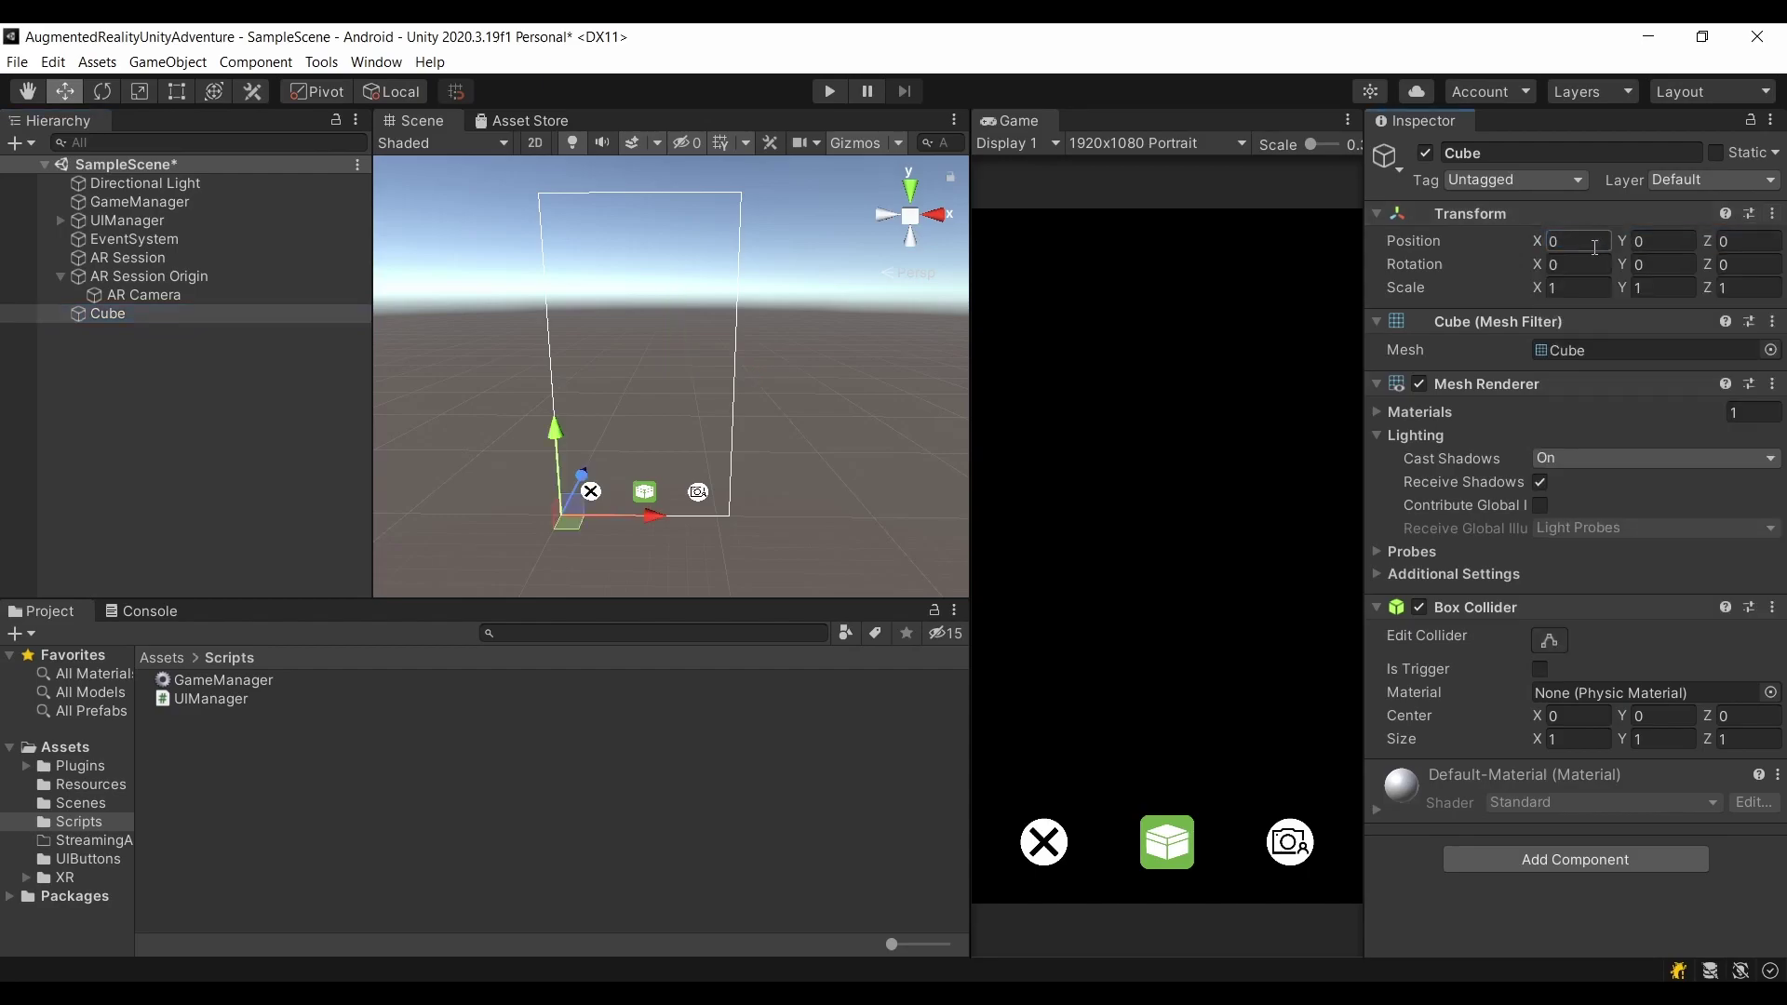
pyautogui.click(1739, 244)
pyautogui.write('.6')
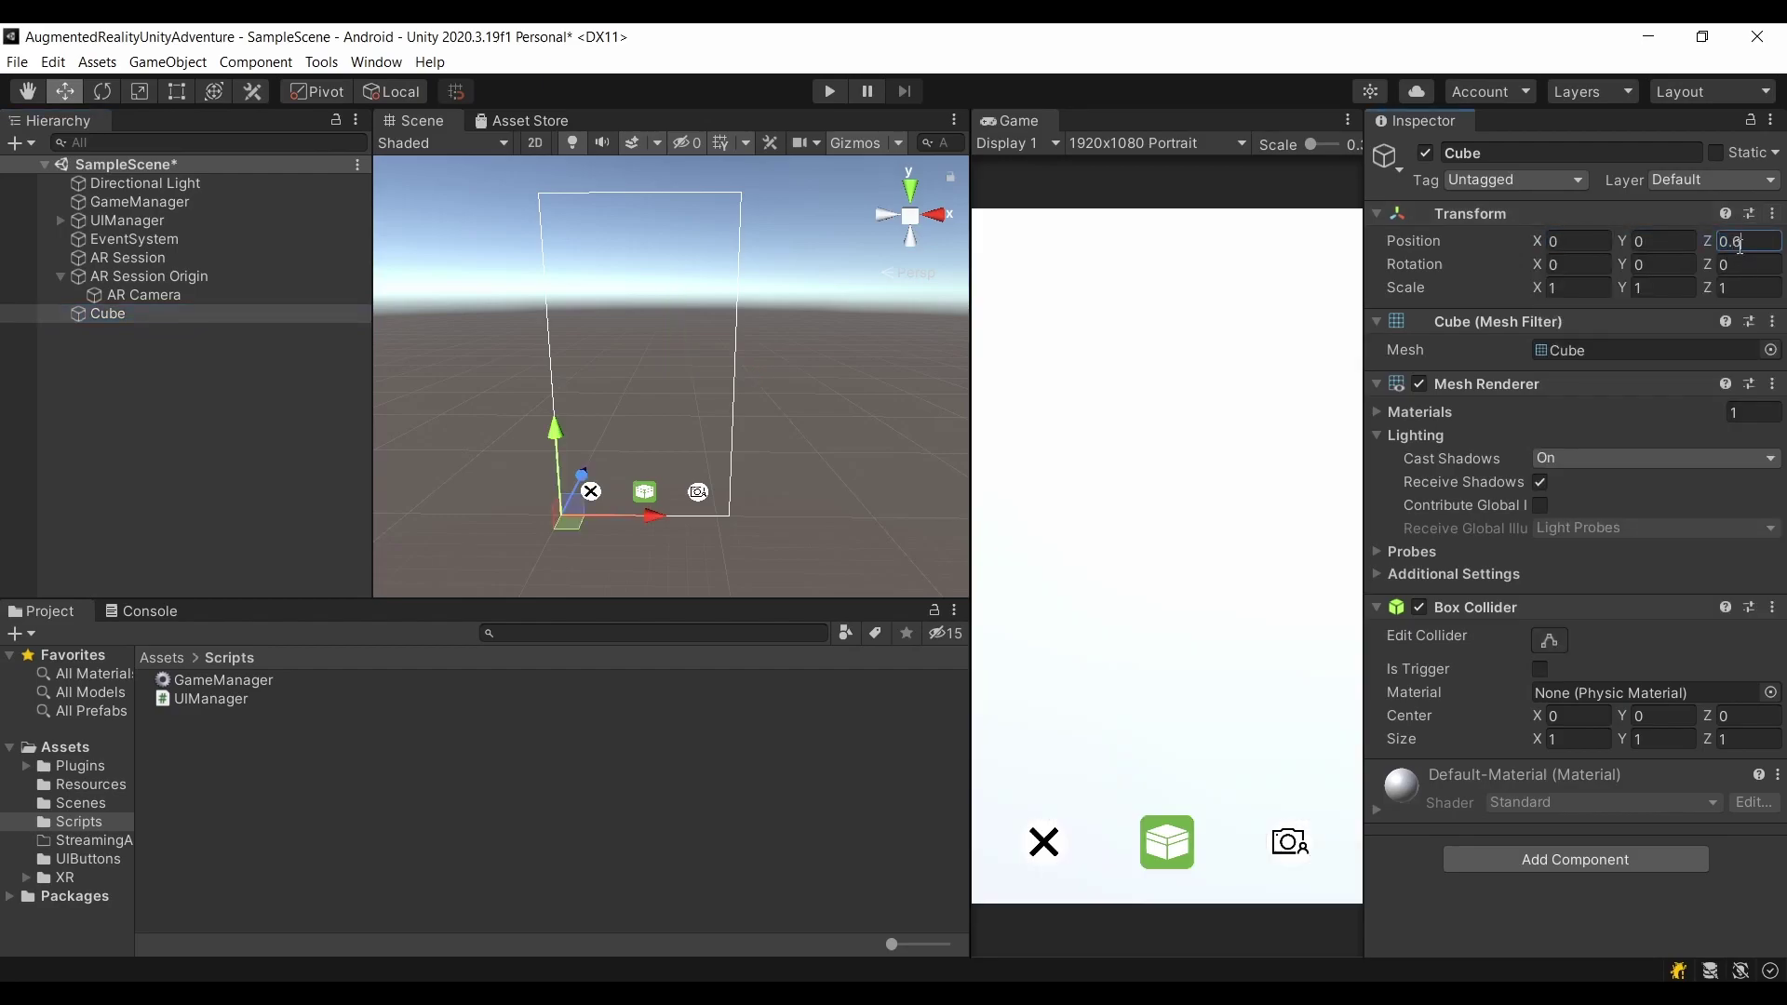
# Step: Set the cube's rotation to 30 on X and -30 on Y
pyautogui.click(1587, 265)
pyautogui.write('30')
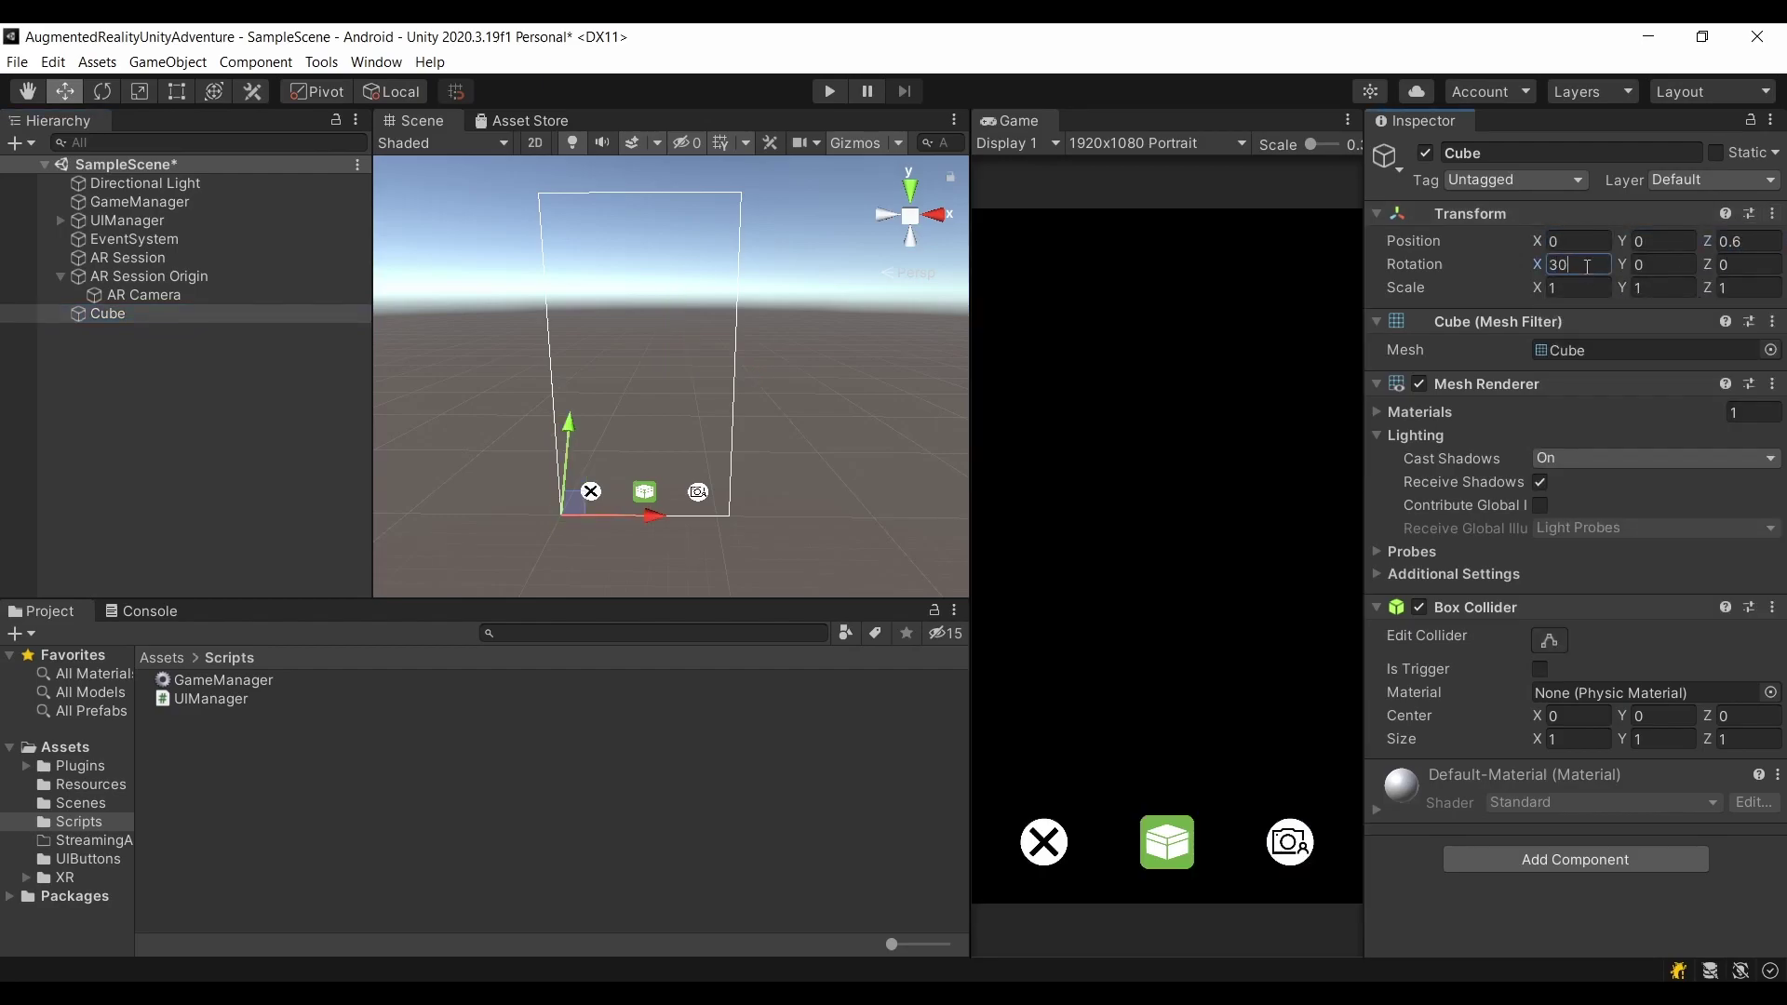
pyautogui.click(1664, 265)
pyautogui.write('-30')
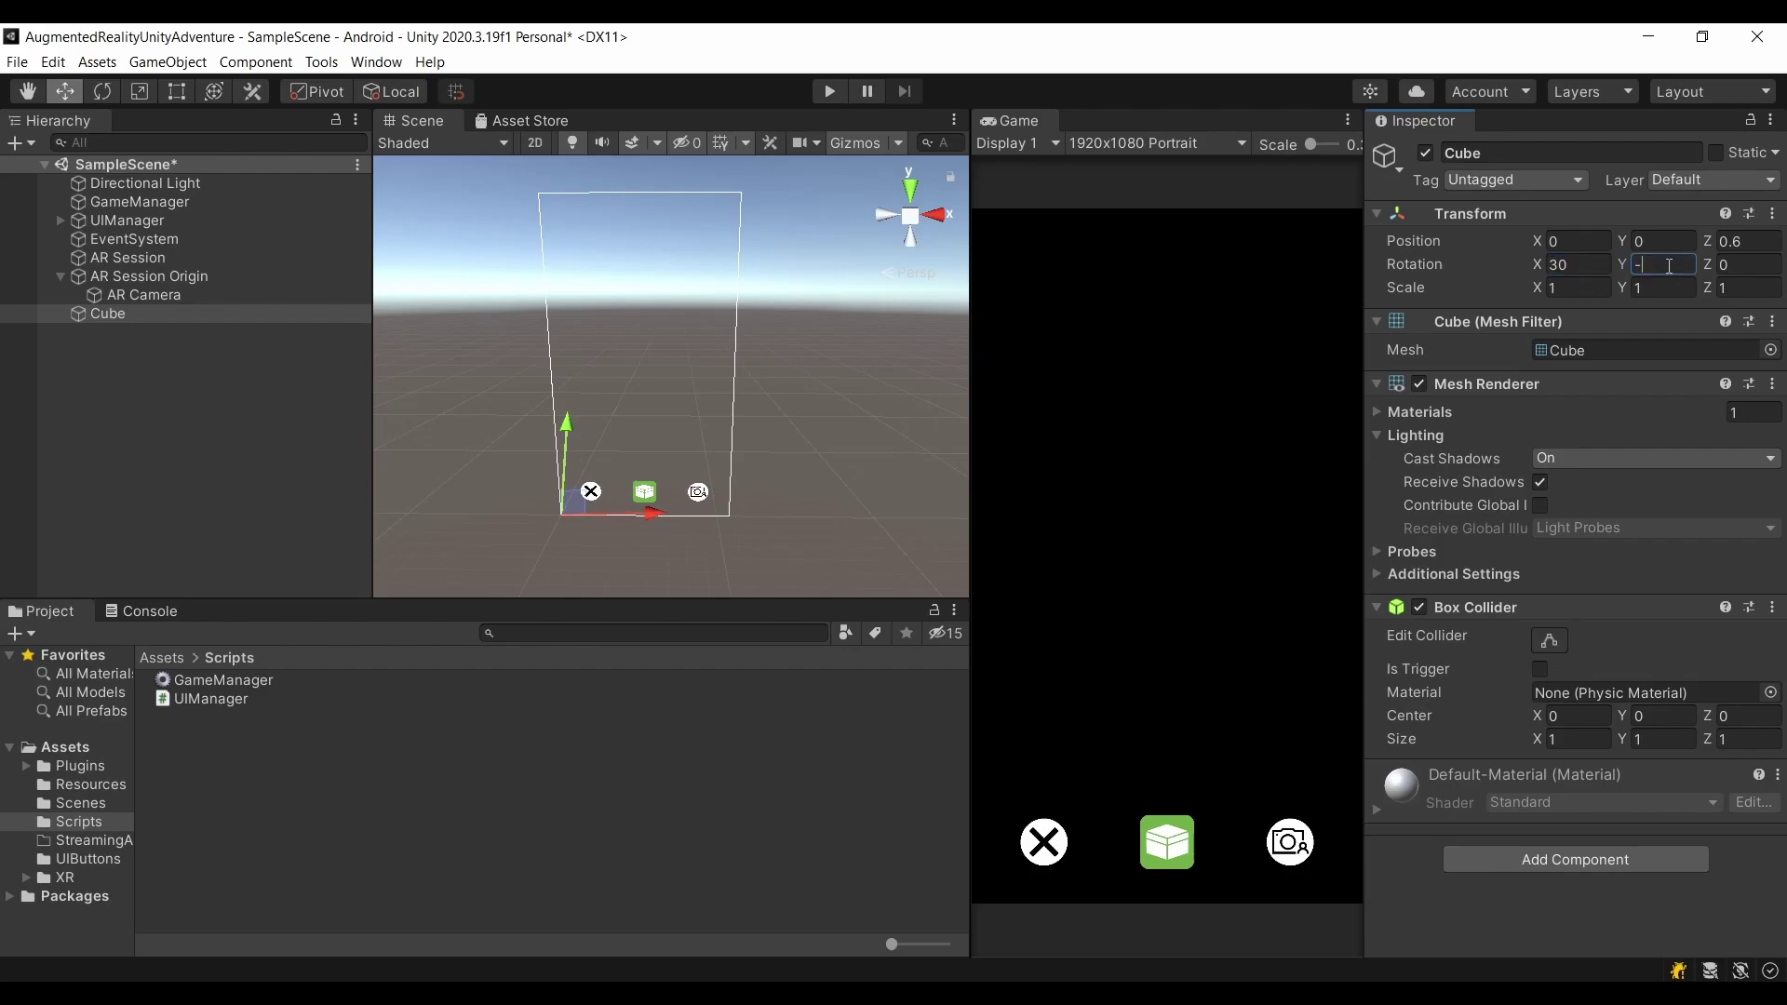
# Step: Set the cube's scale to 0.25 on the X, Y and Z axes, then deselect it
pyautogui.click(1602, 286)
pyautogui.write('0.25')
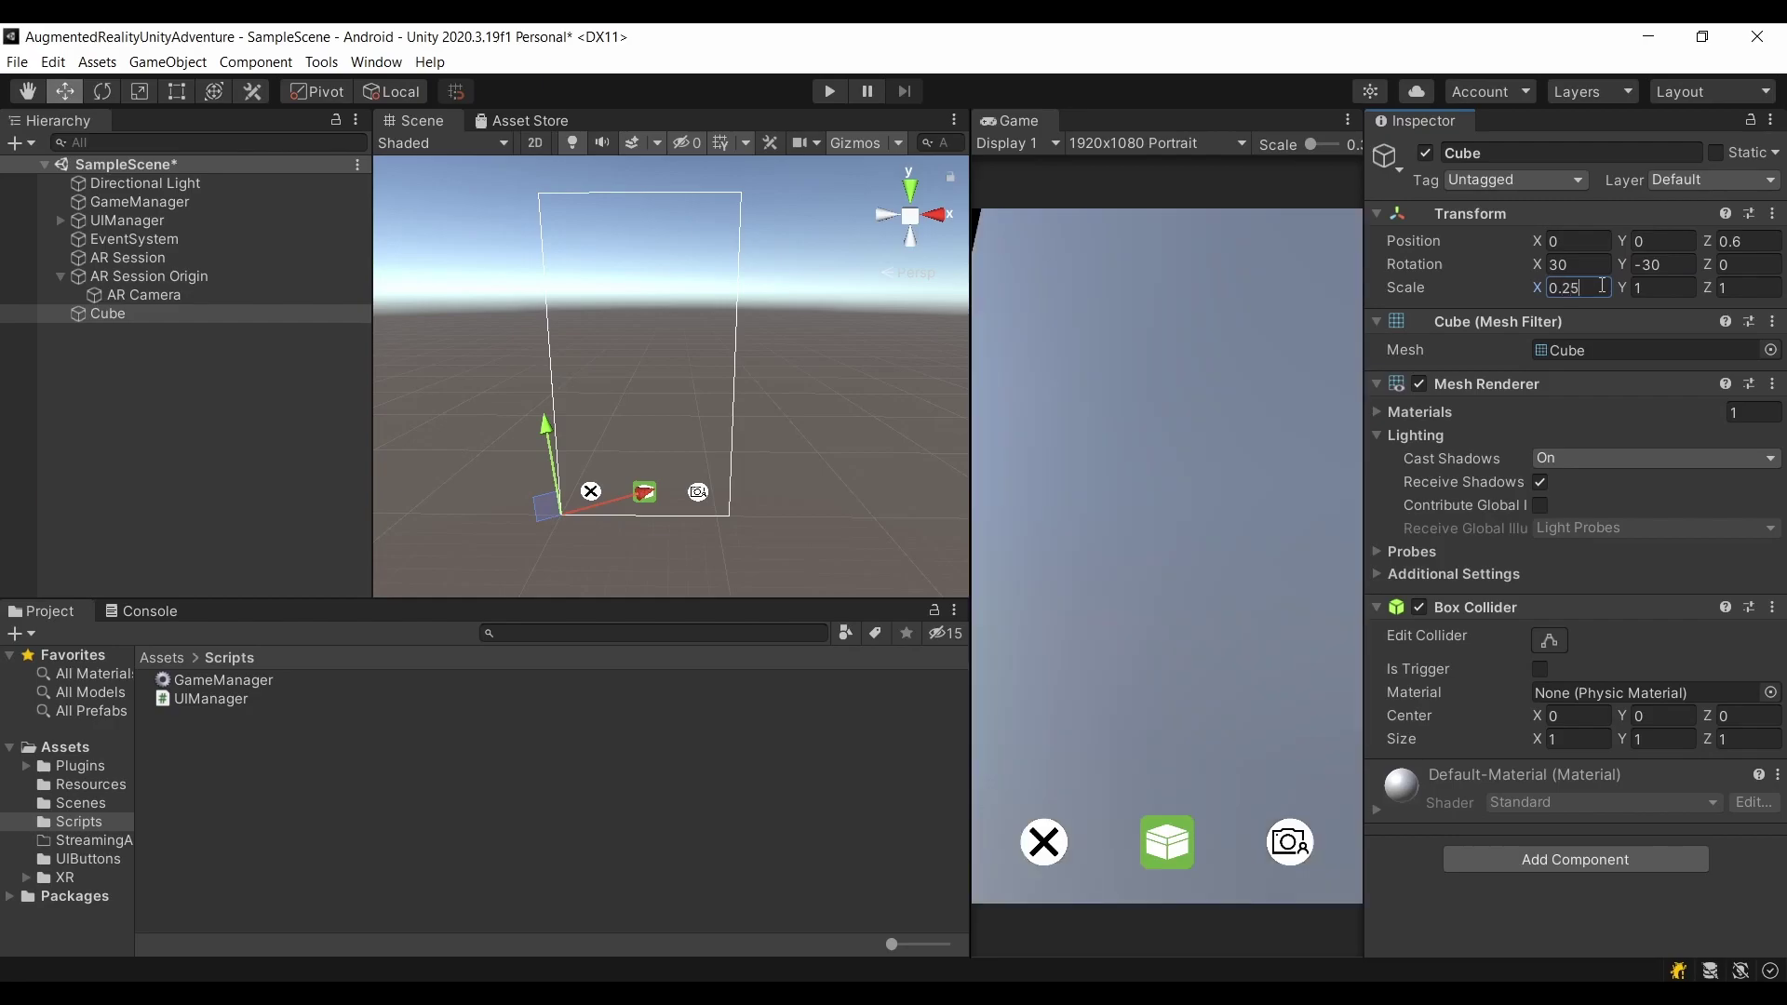
pyautogui.click(1678, 280)
pyautogui.write('0.25')
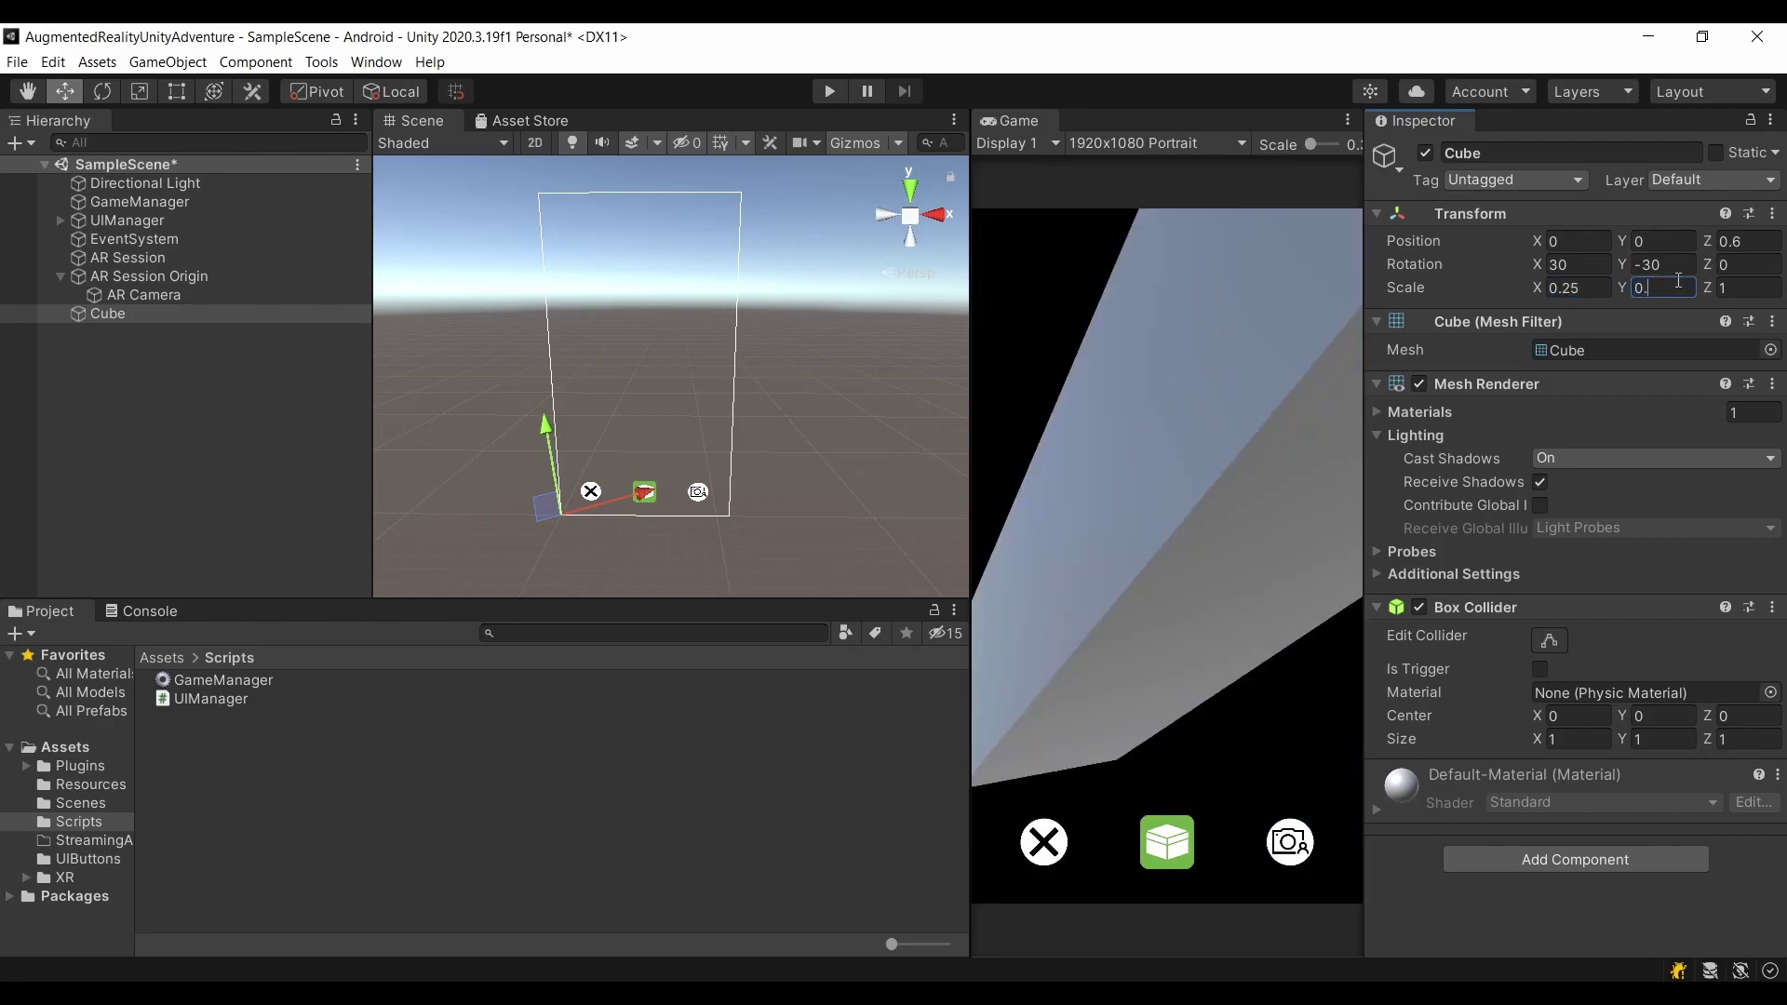
pyautogui.click(1734, 289)
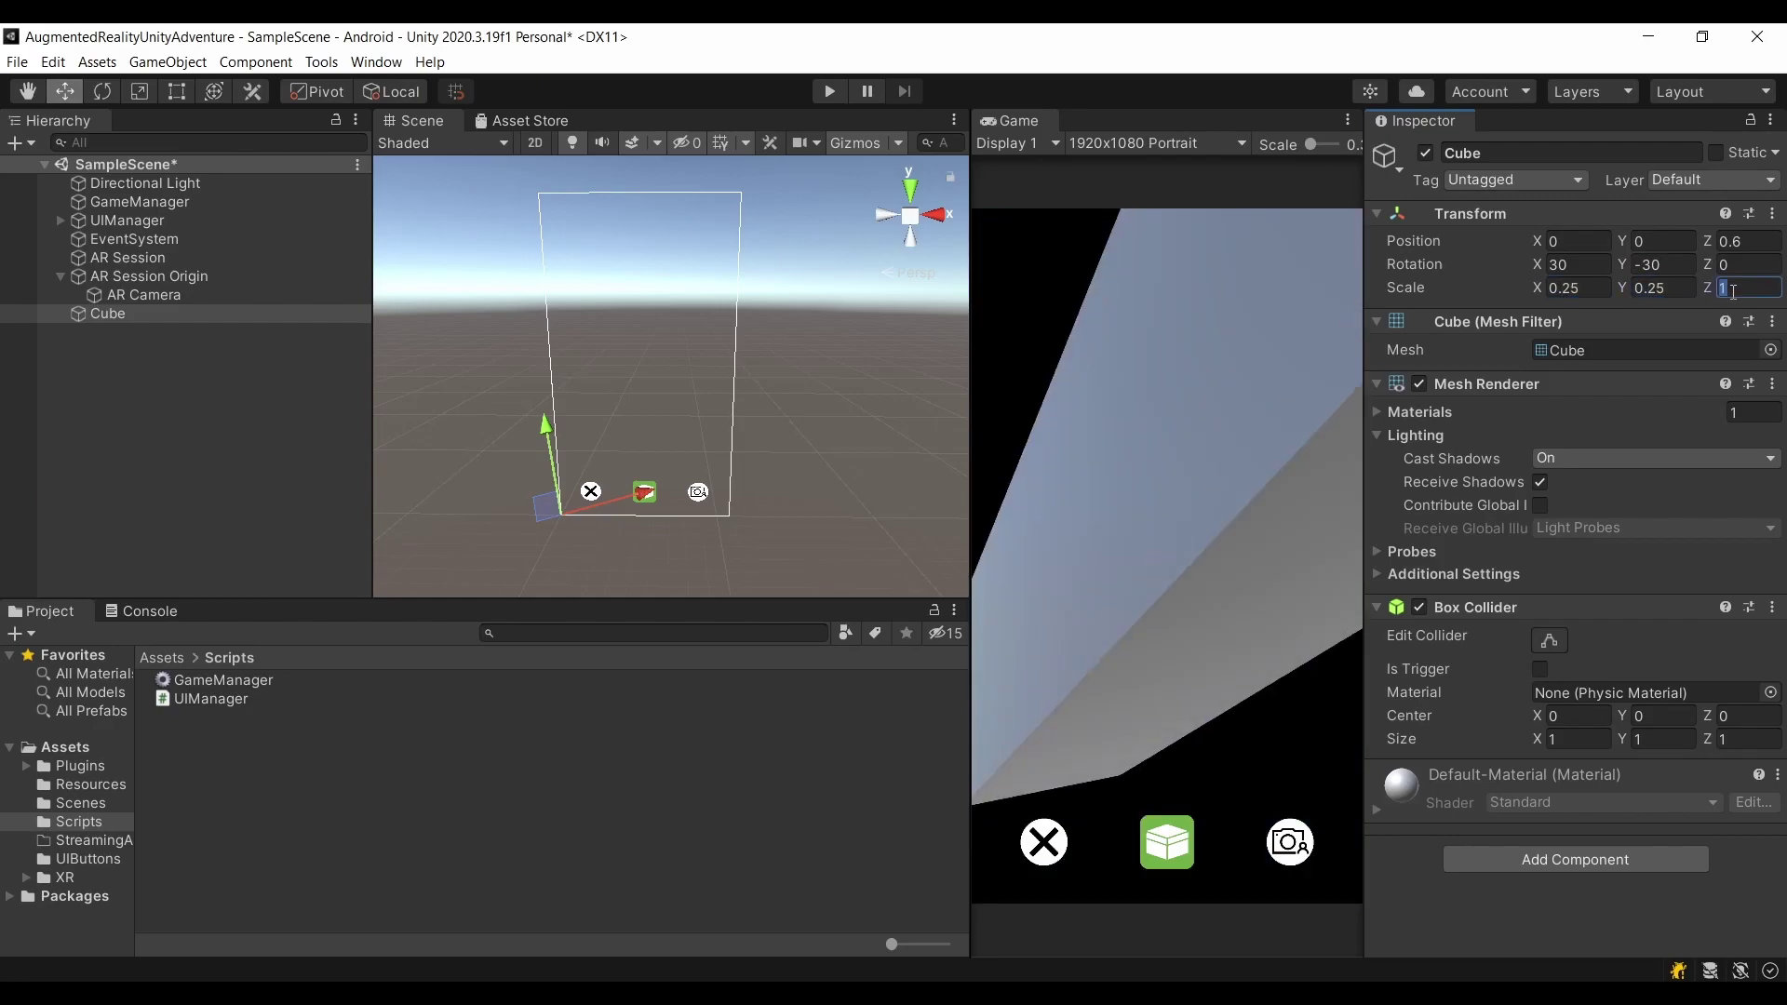
pyautogui.write('0.25')
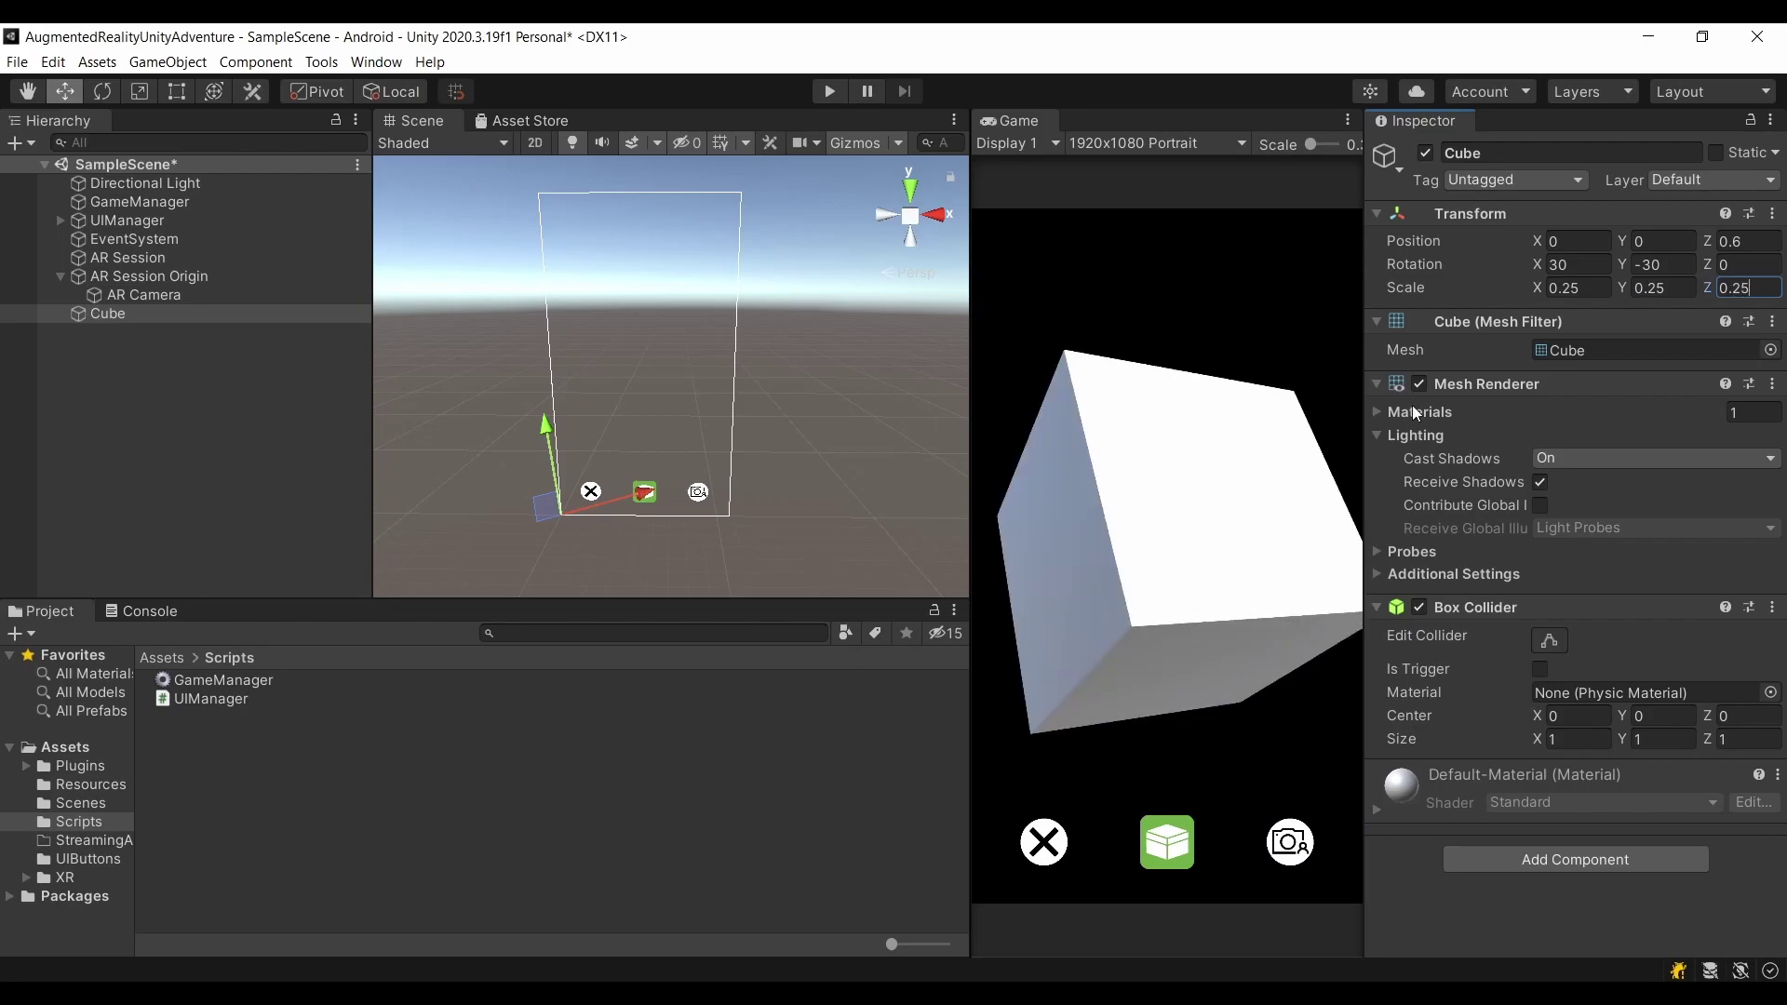
pyautogui.click(232, 424)
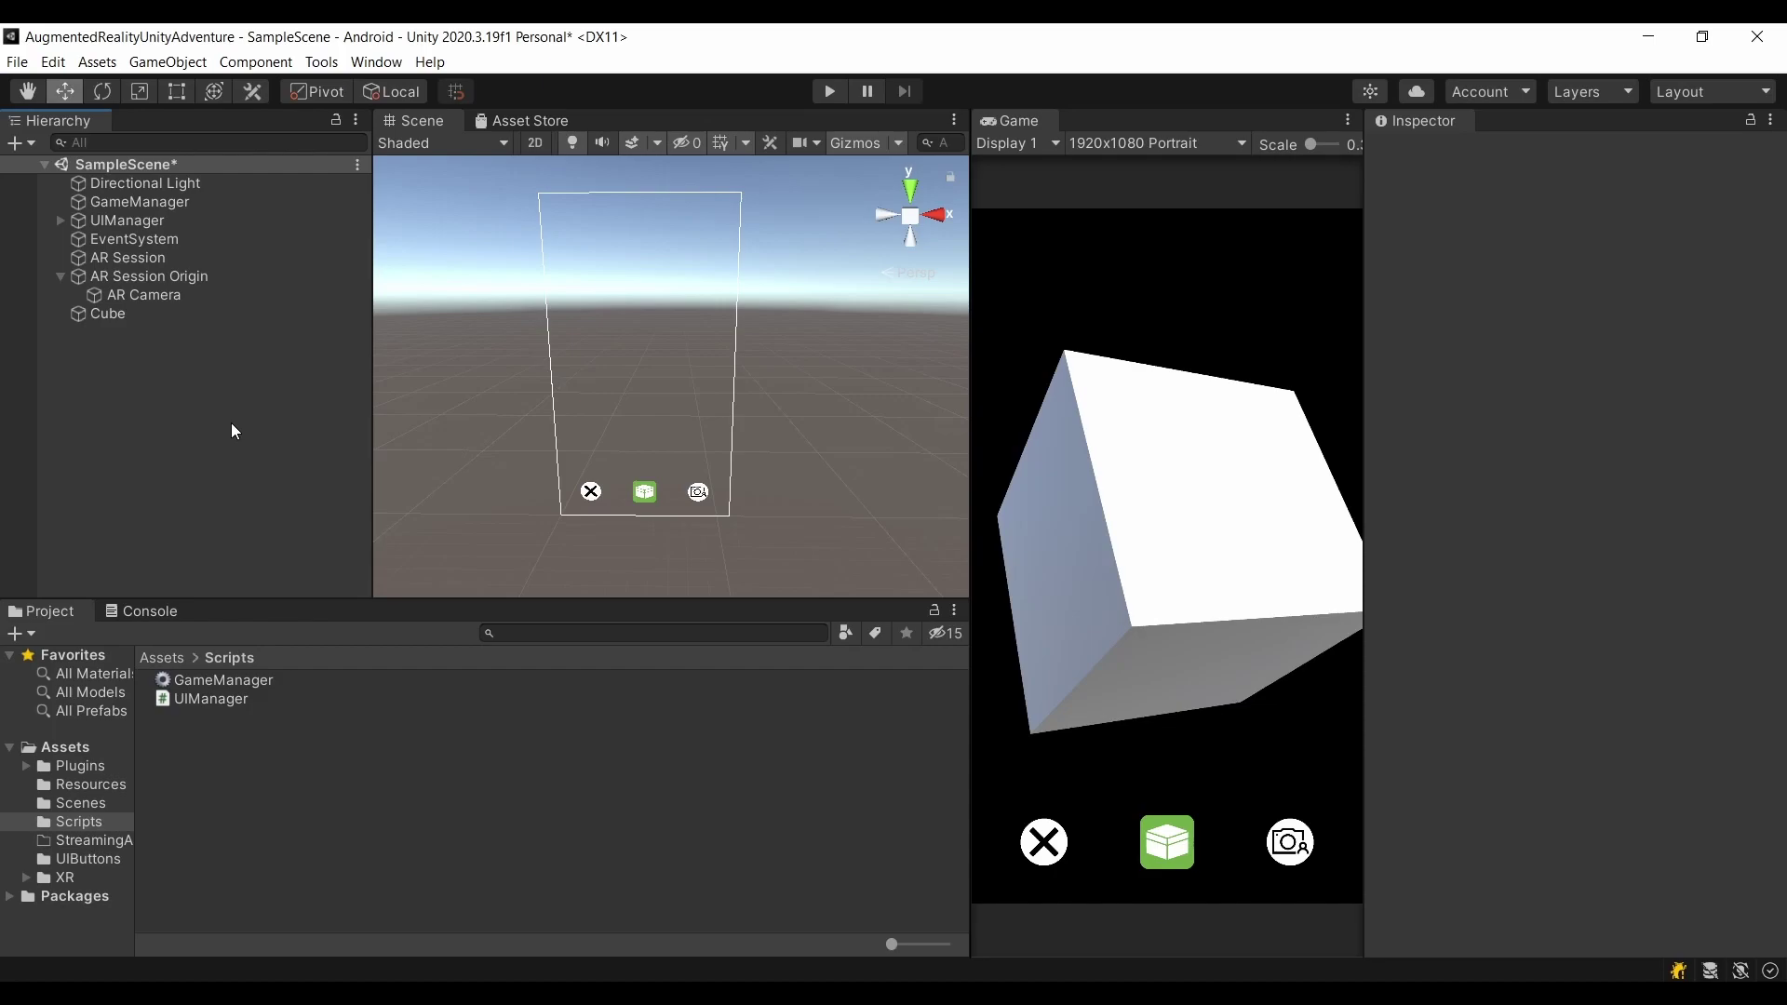
# Step: Check the AR Foundation and ARCore XR Plugin packages among the project's installed packages
pyautogui.click(377, 63)
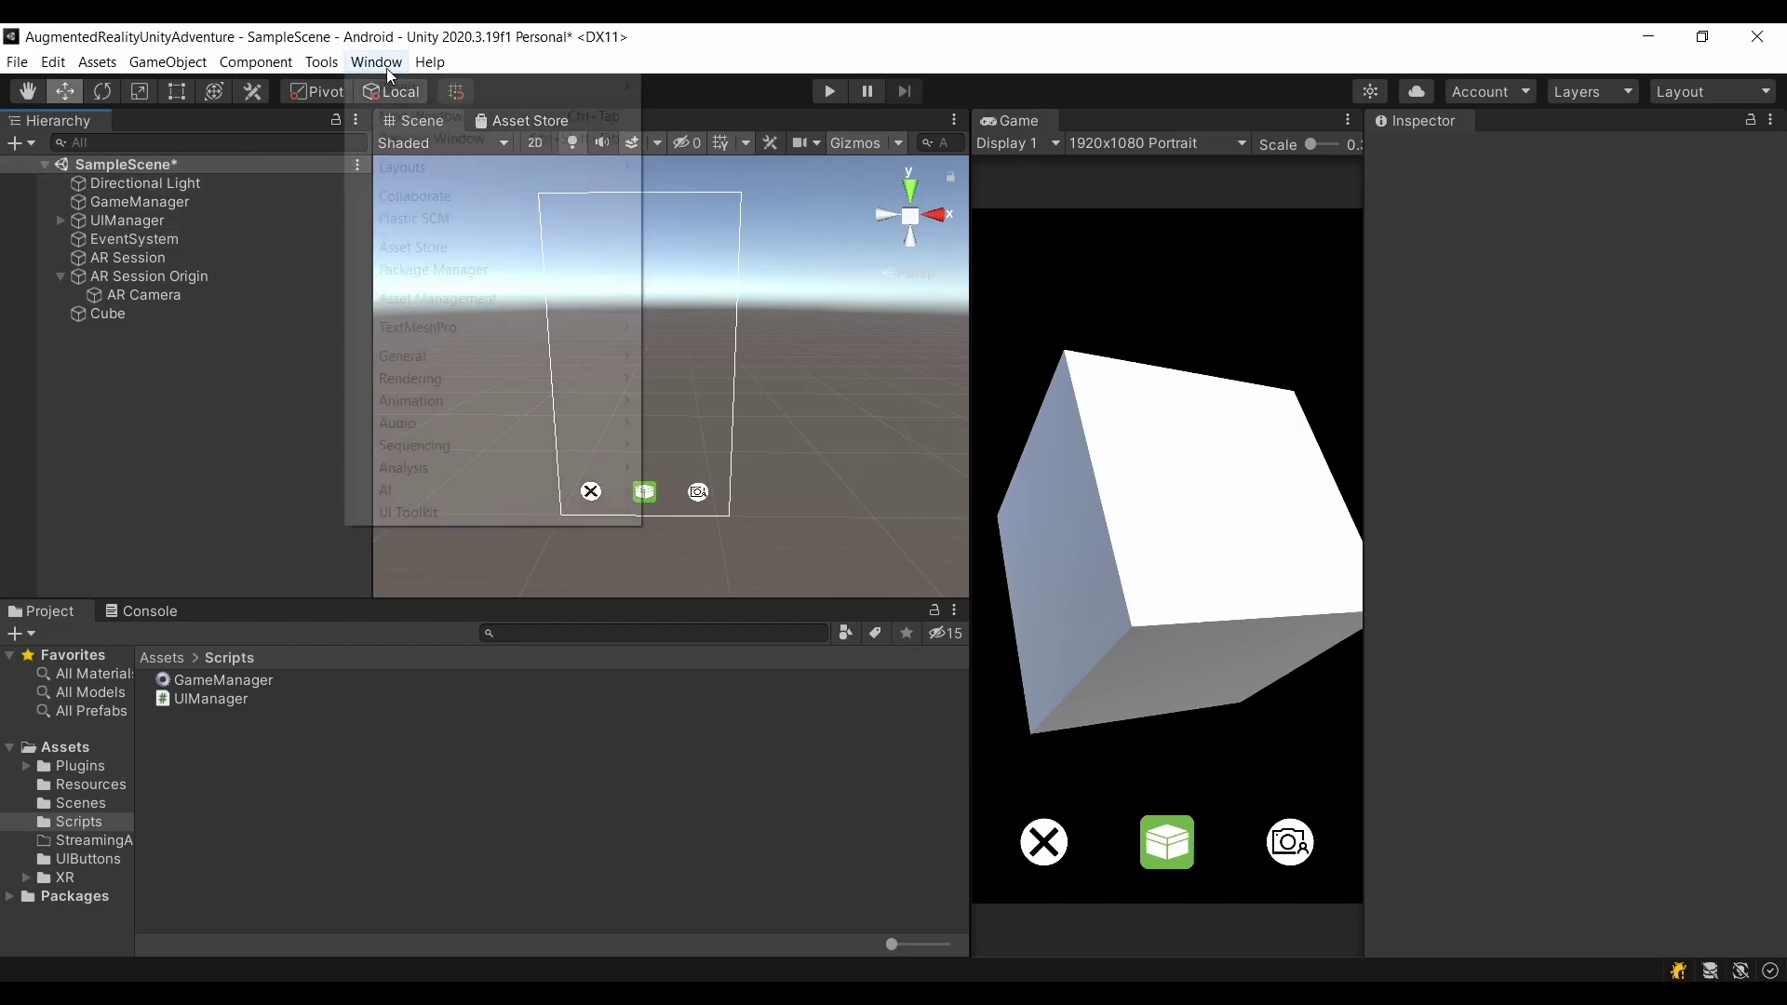
pyautogui.click(446, 270)
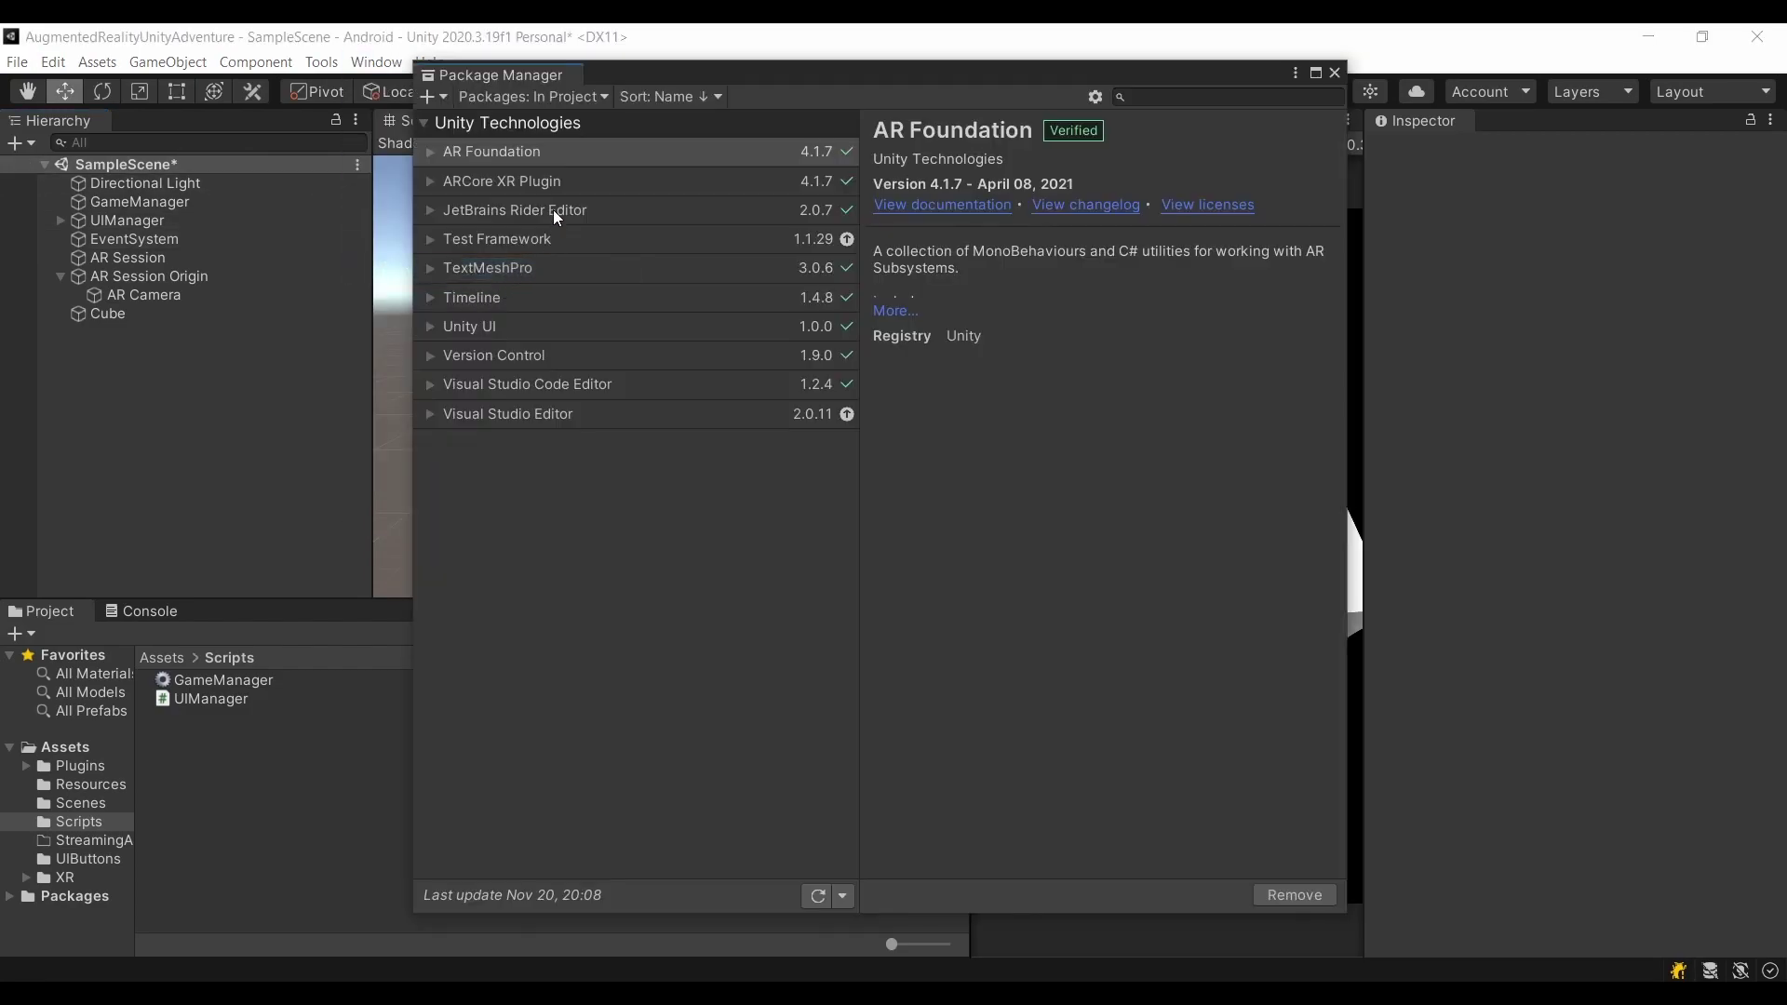
pyautogui.click(532, 96)
pyautogui.click(535, 146)
pyautogui.click(596, 182)
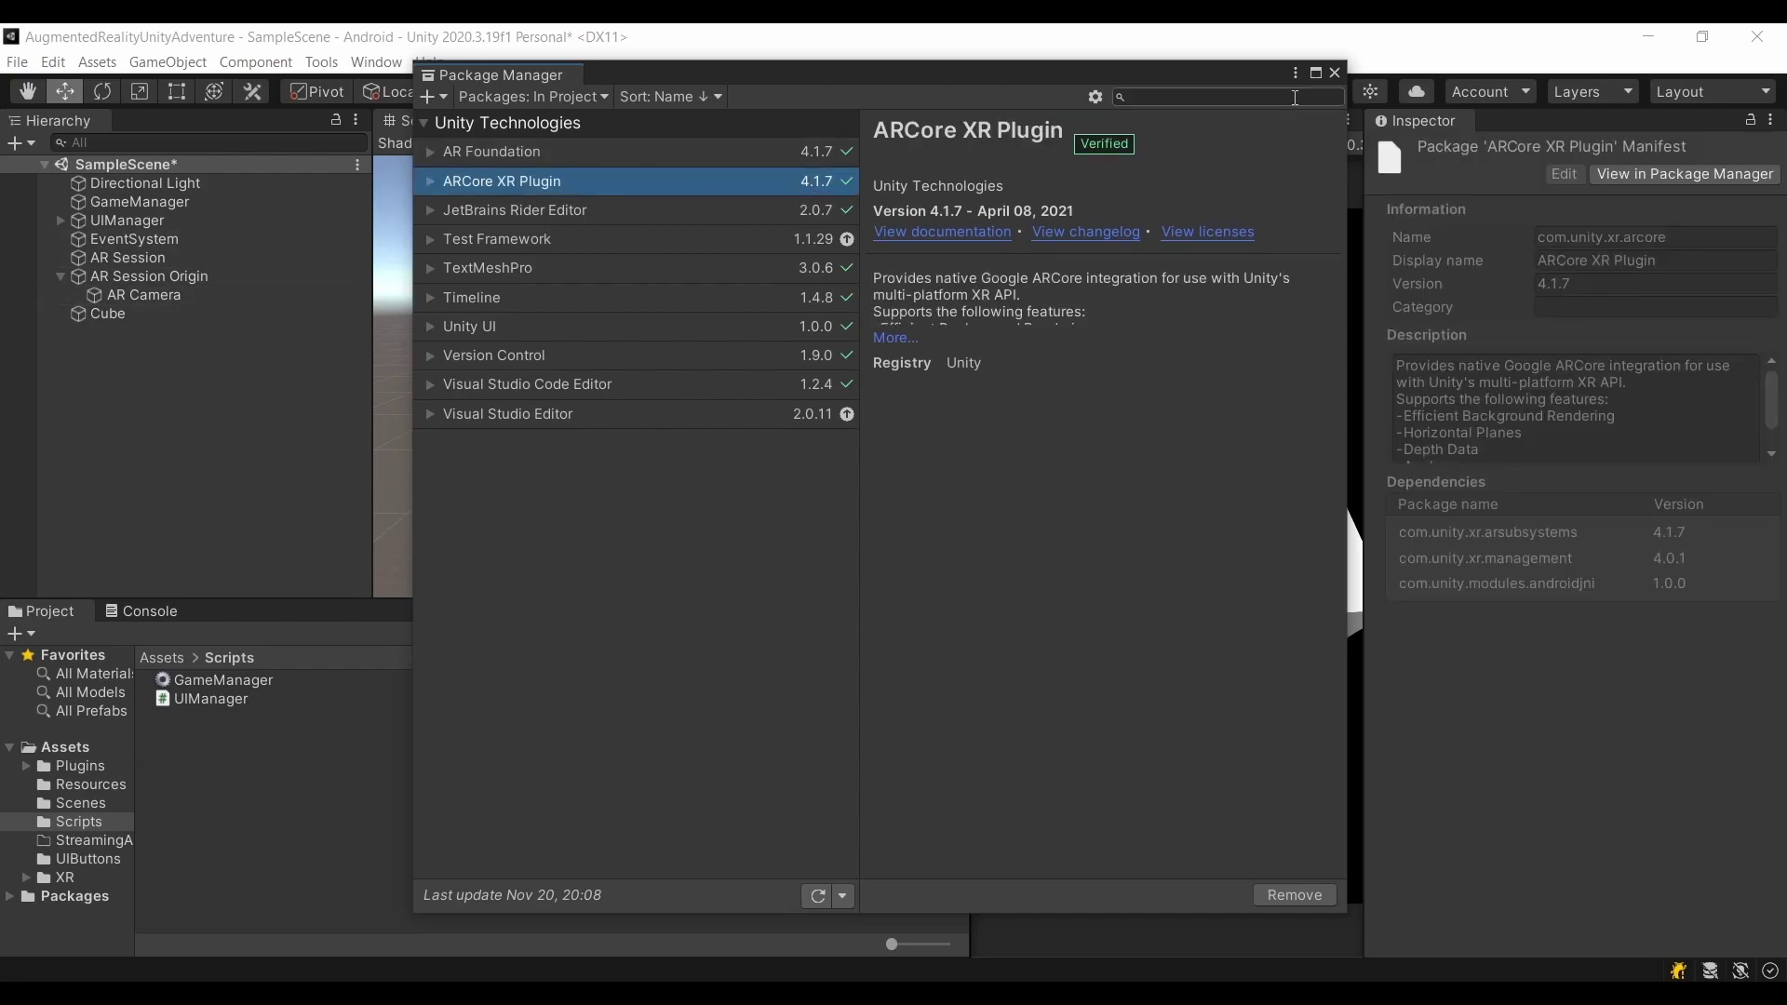
pyautogui.click(1335, 70)
# Step: Open the build settings and review the Android player settings and the XR plug-in providers
pyautogui.click(17, 62)
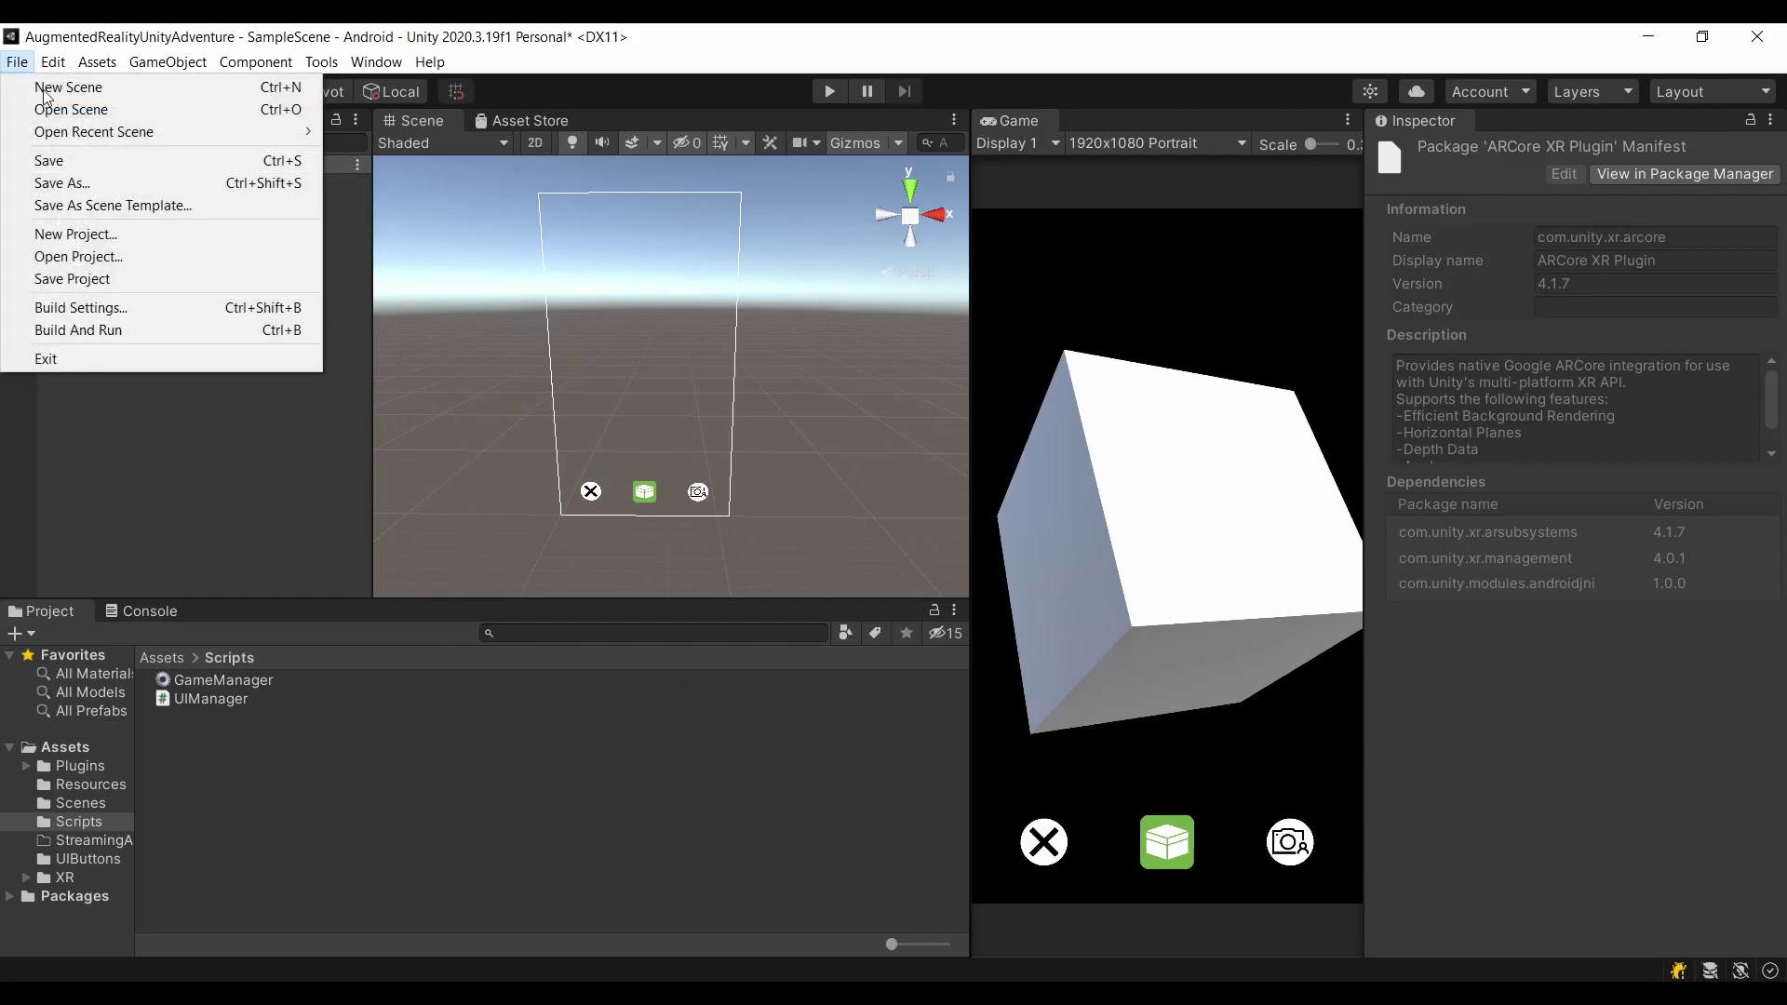
pyautogui.click(131, 301)
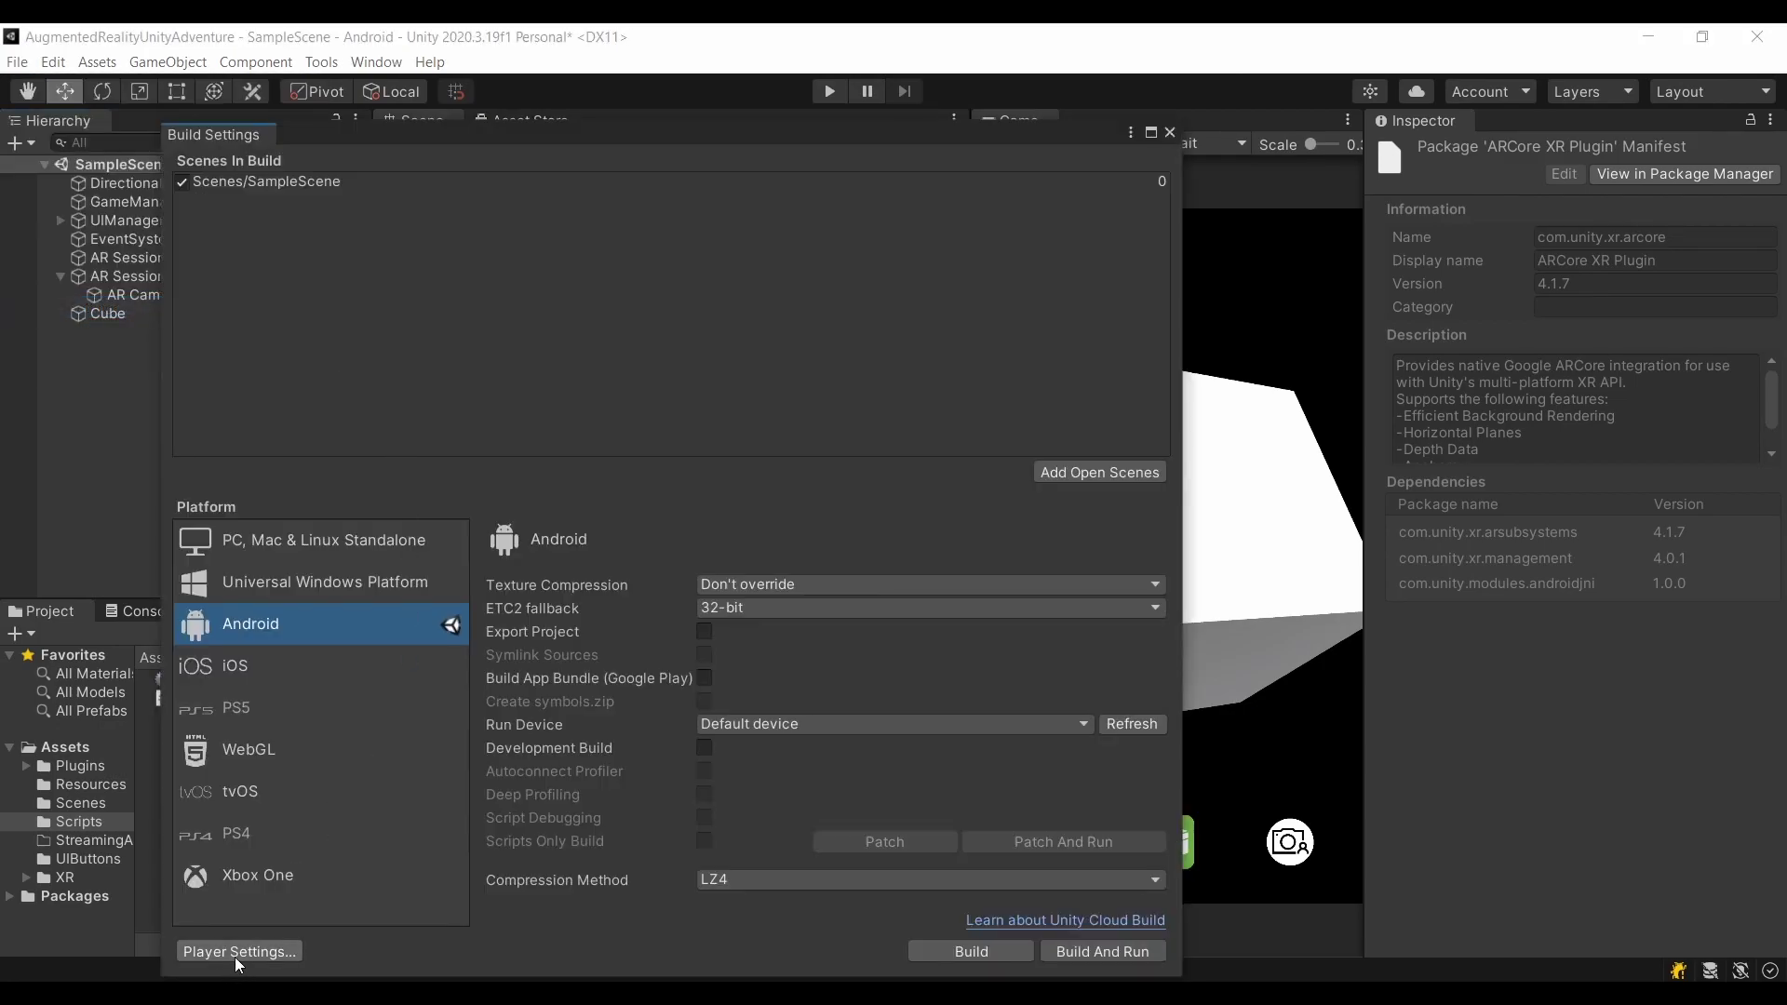
pyautogui.click(236, 952)
pyautogui.scroll(-1, 767, 595)
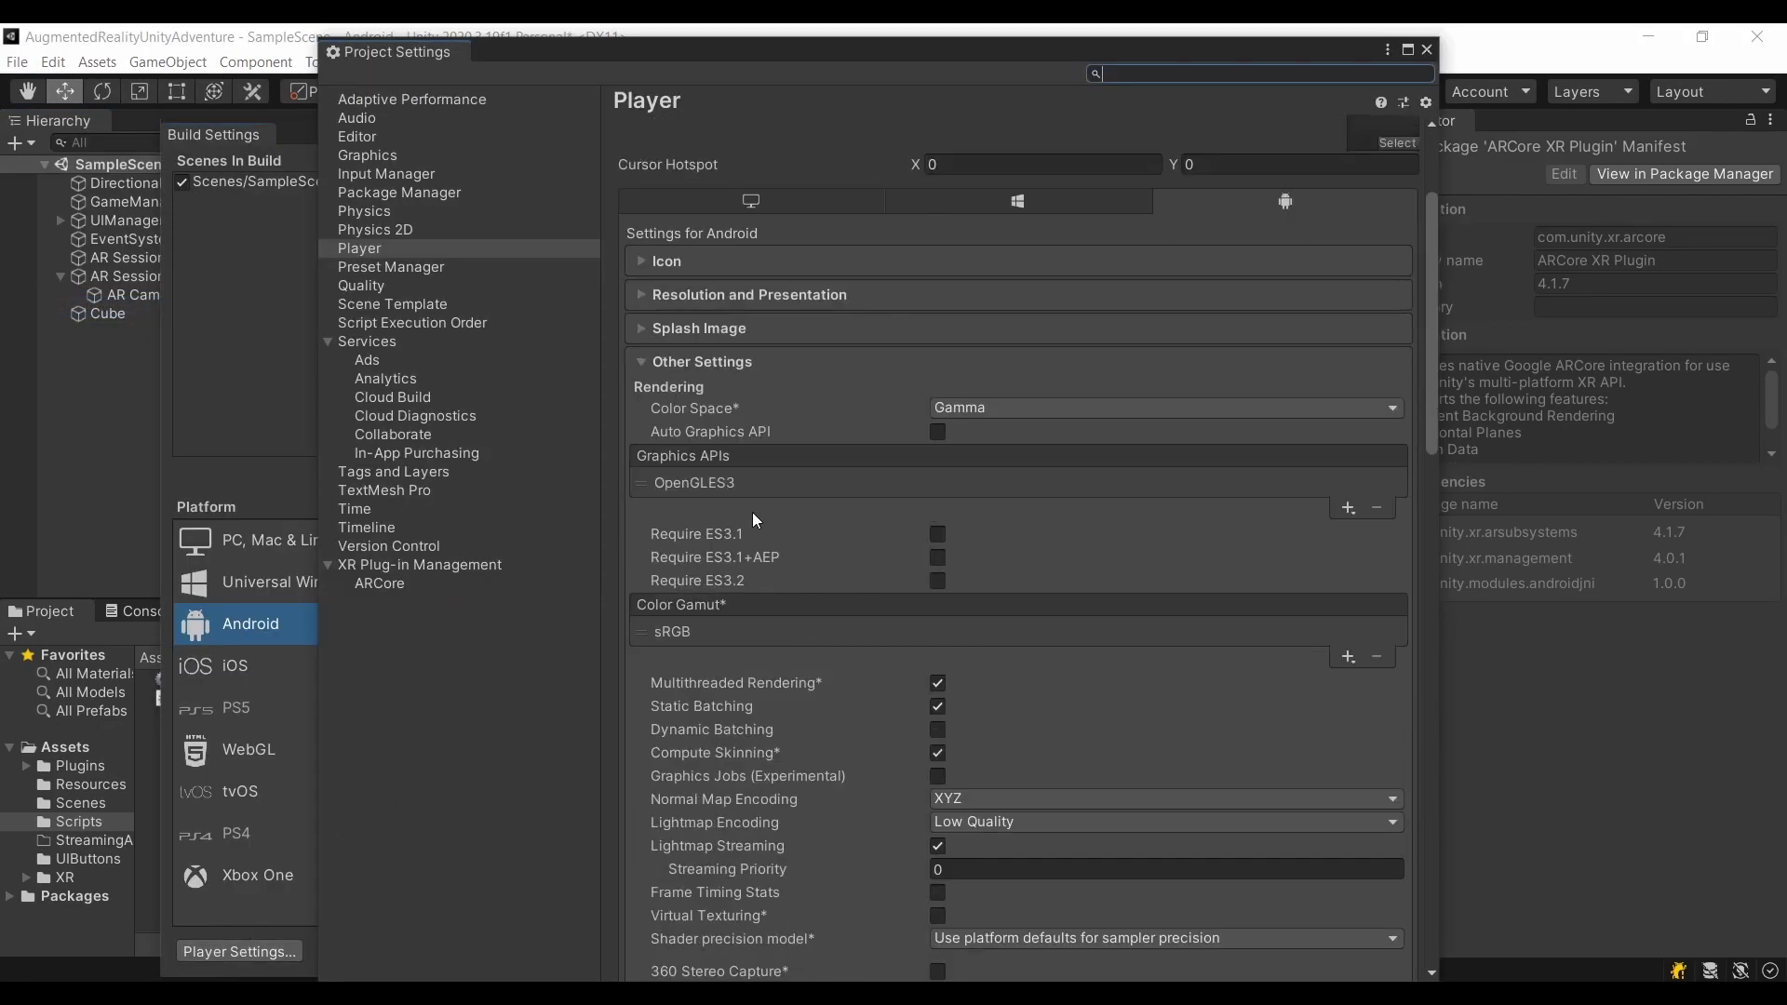
pyautogui.scroll(-8, 907, 543)
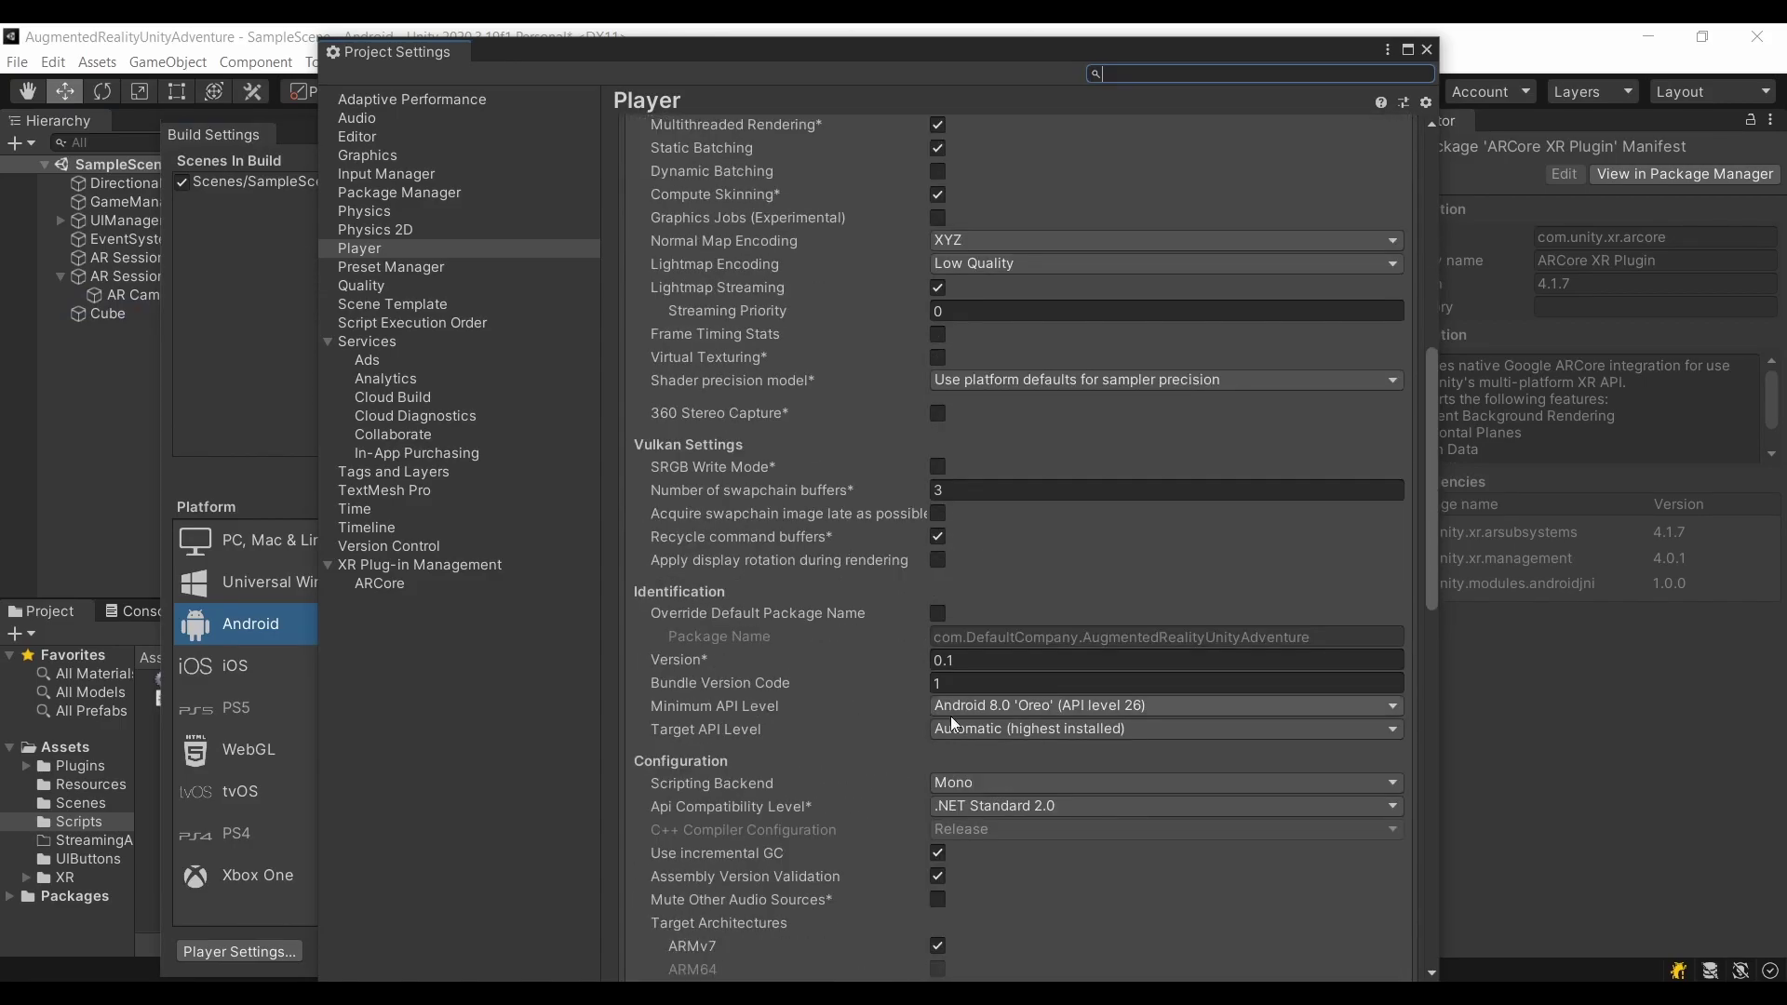
pyautogui.click(462, 568)
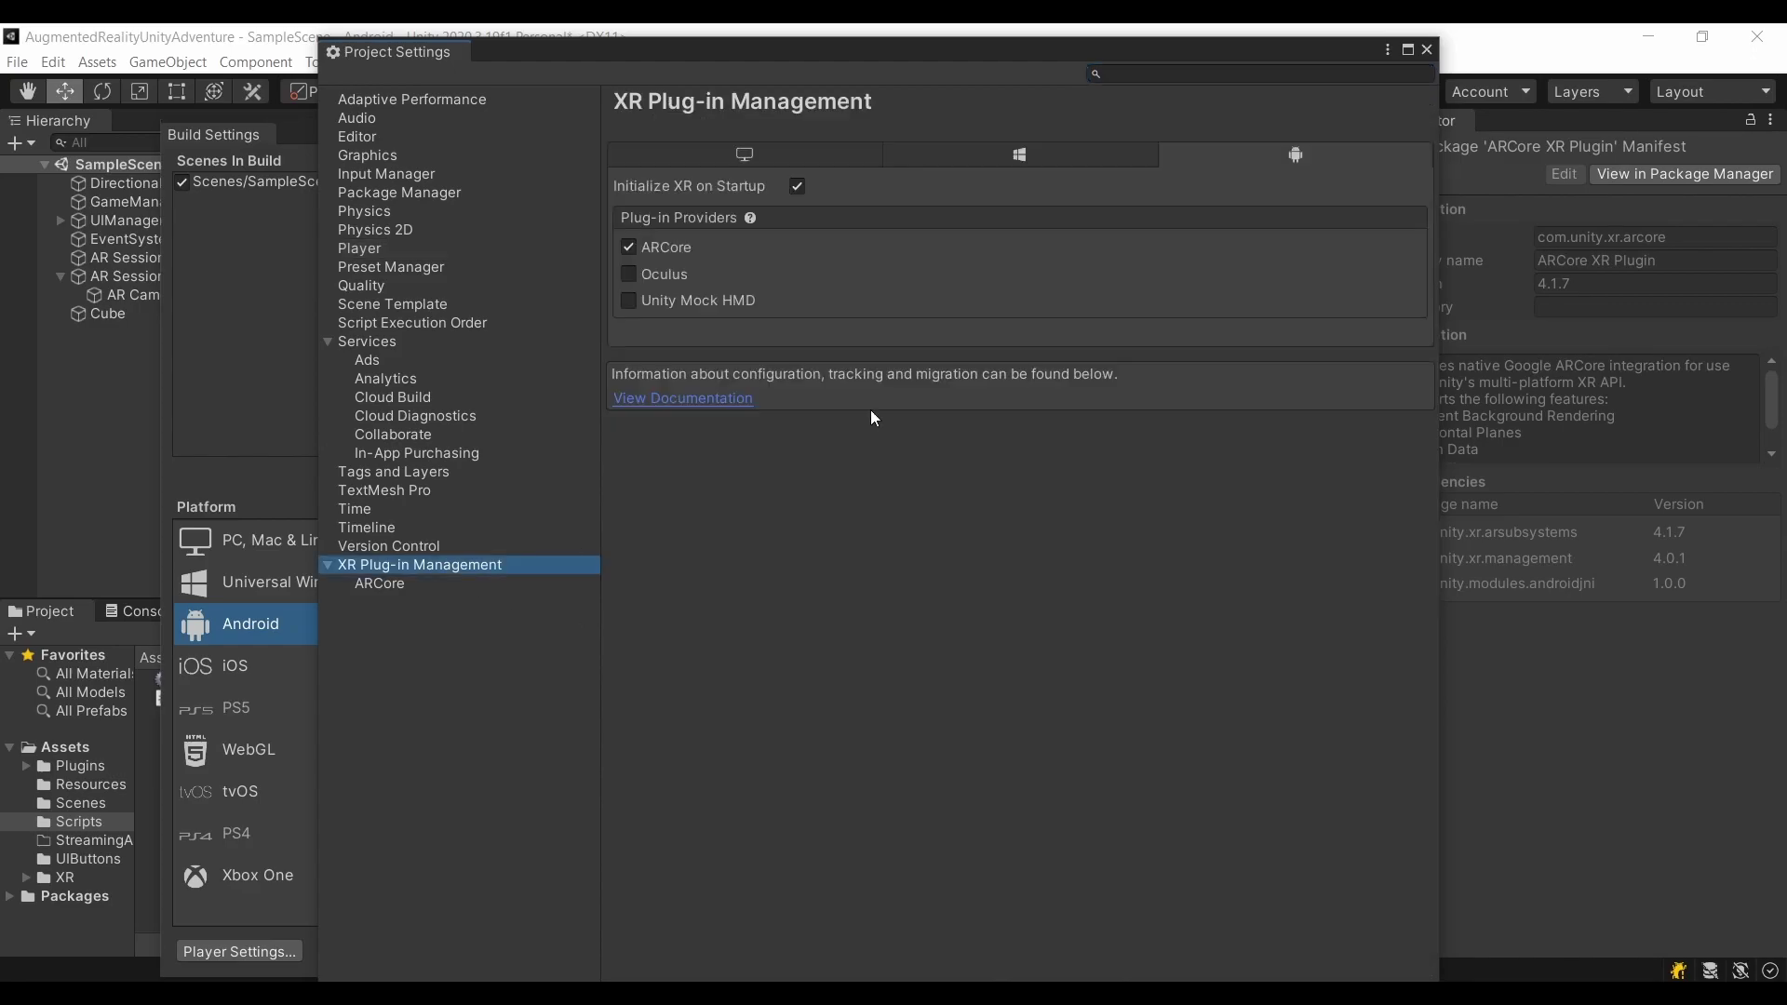
pyautogui.click(1426, 49)
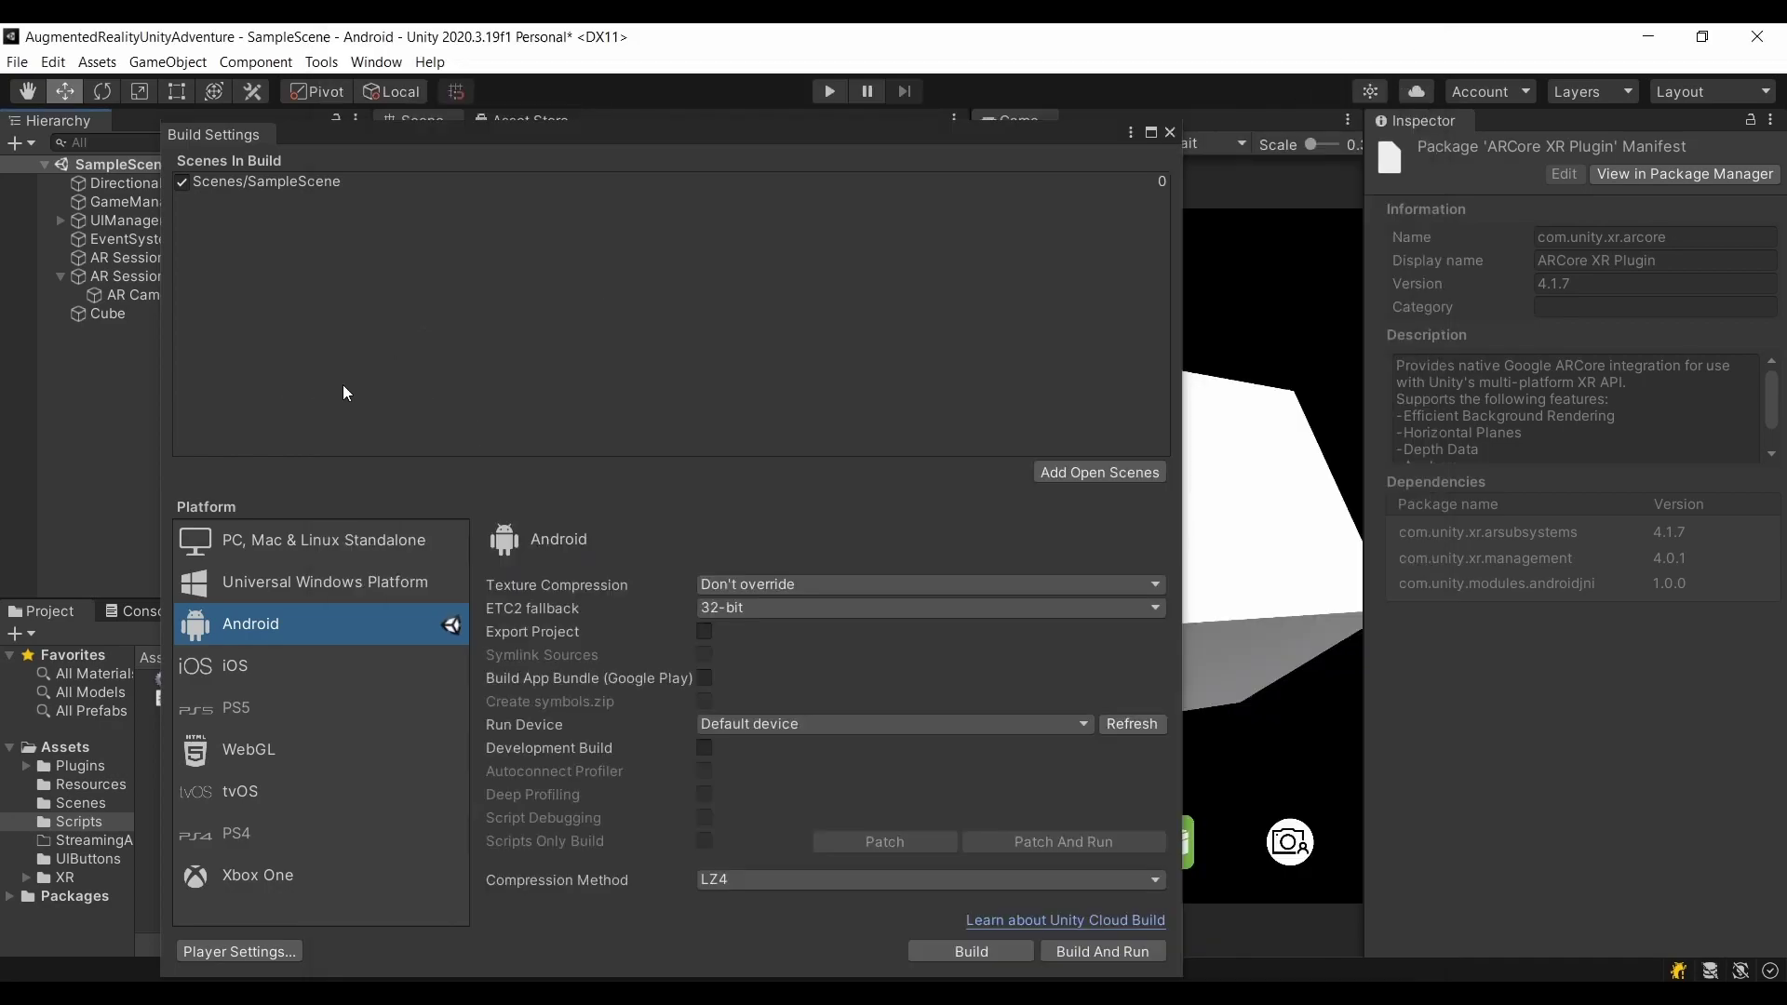
# Step: Start an Android build and create a folder named Build in the project directory for its output
pyautogui.click(407, 186)
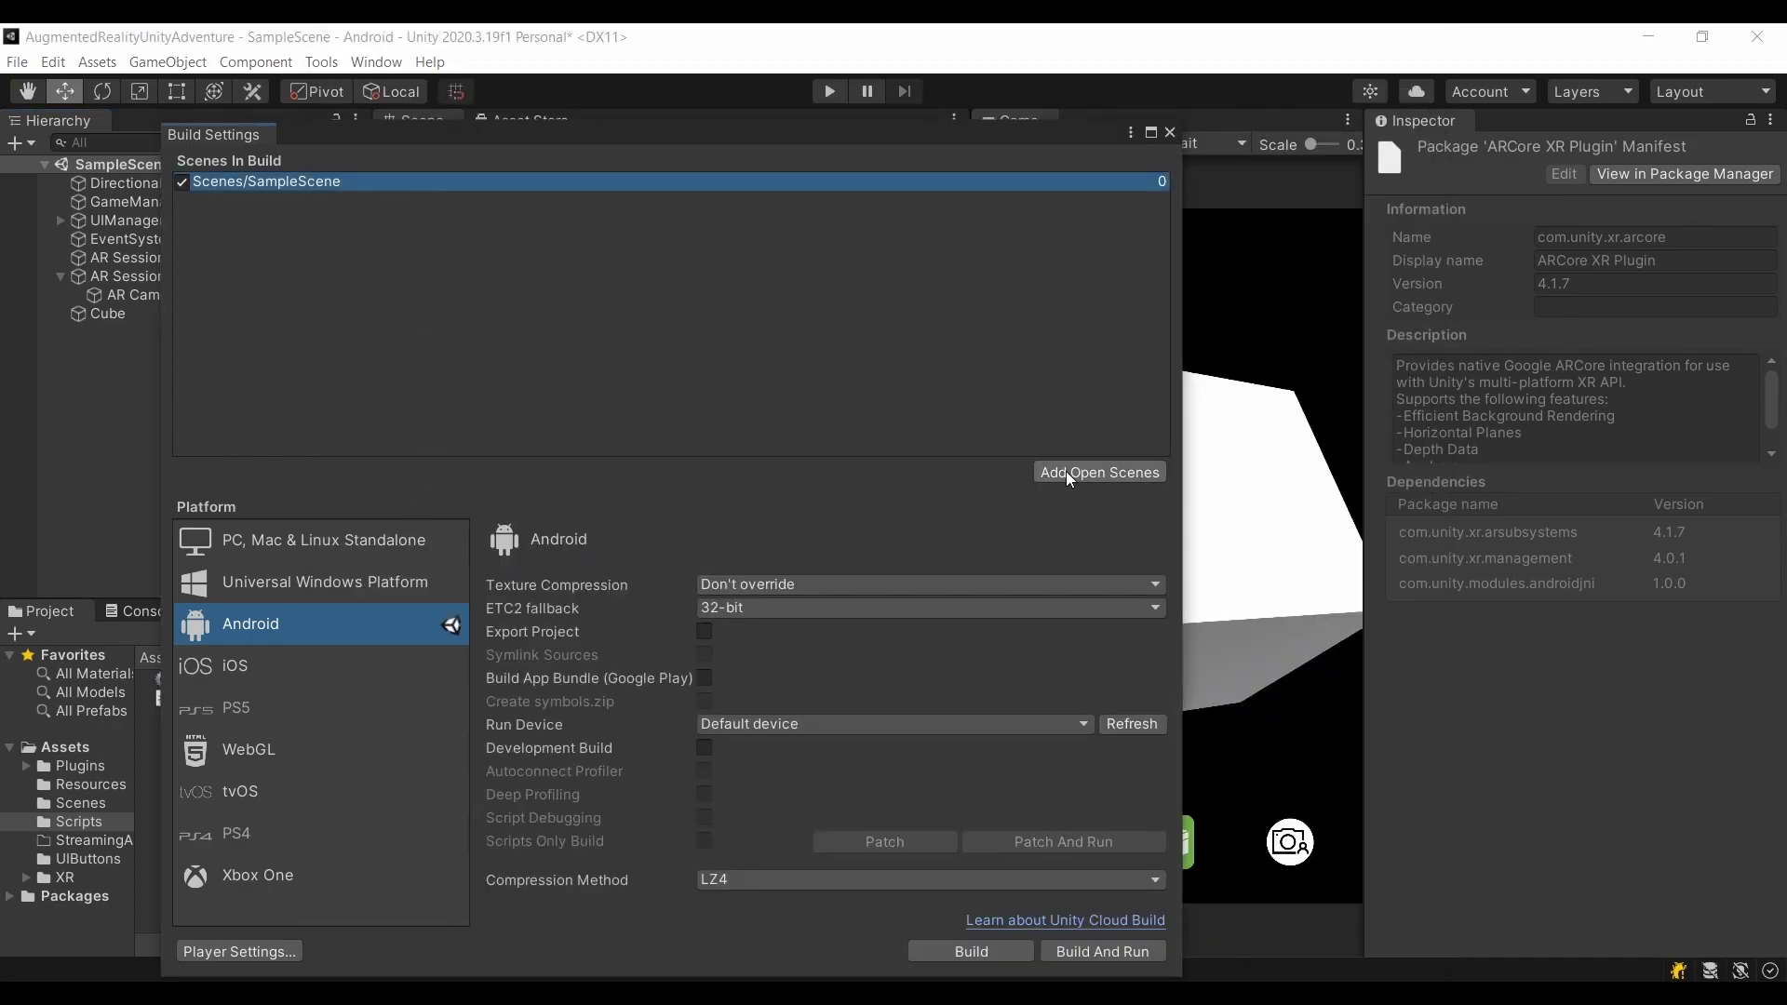
pyautogui.click(956, 945)
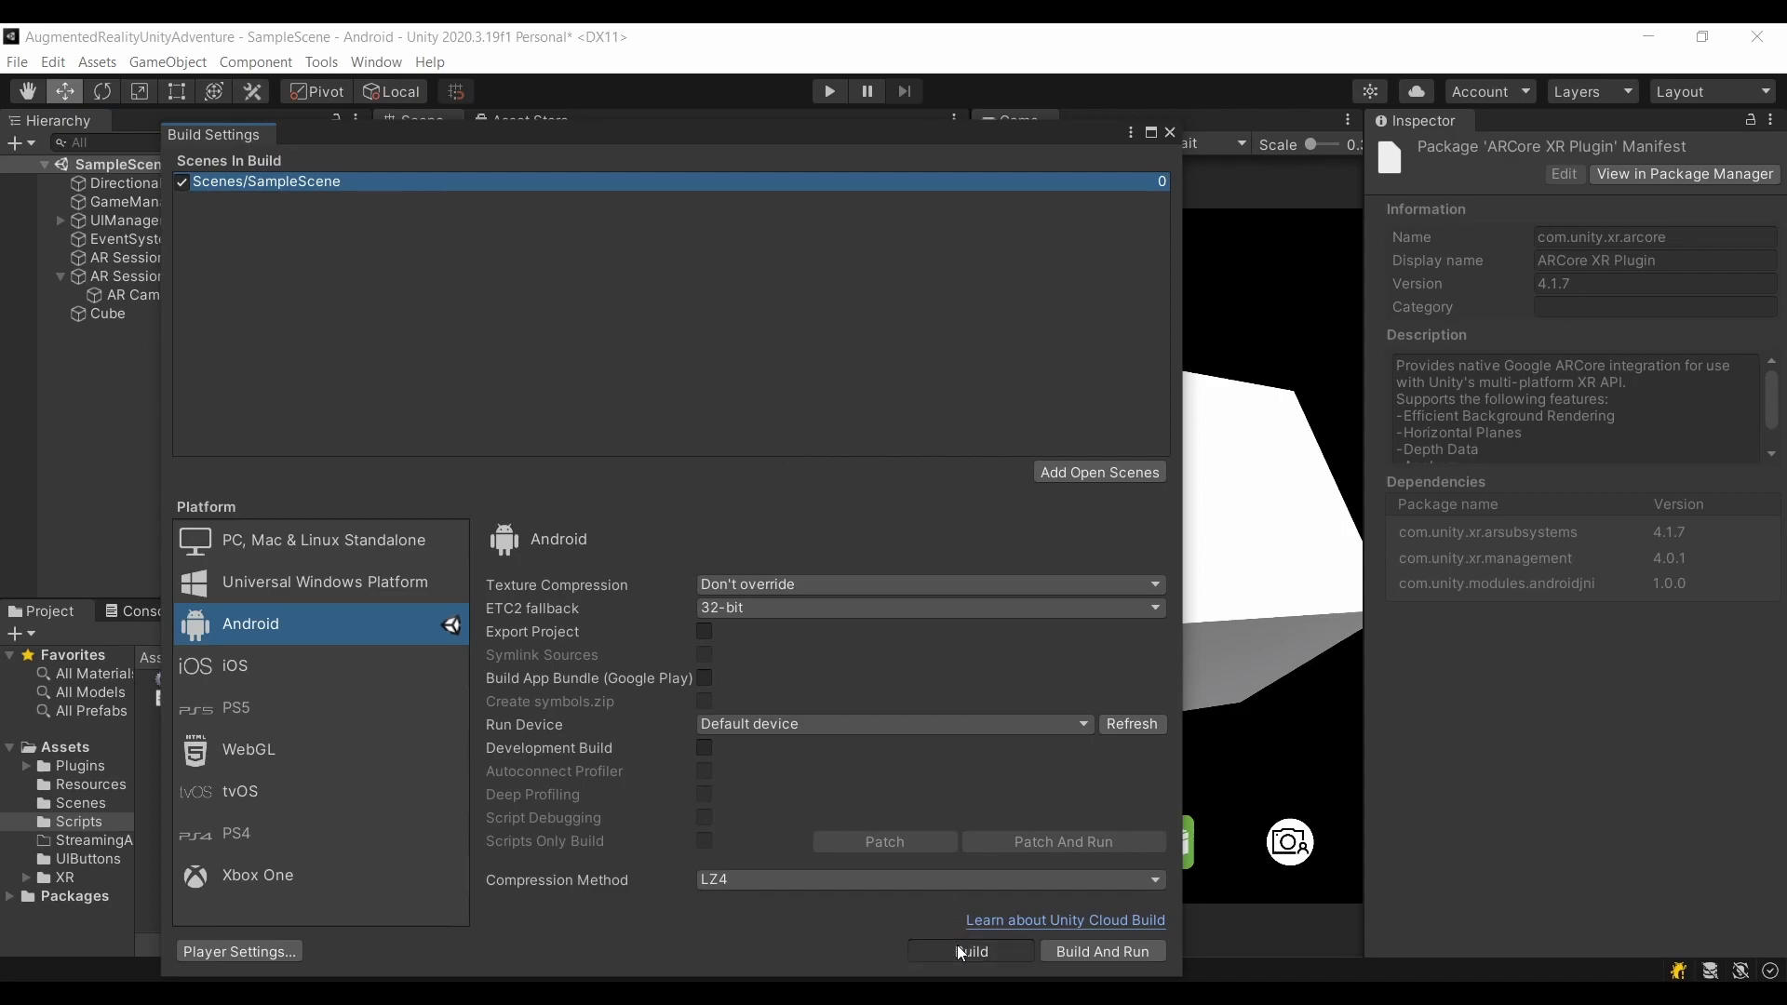
pyautogui.scroll(-2, 483, 335)
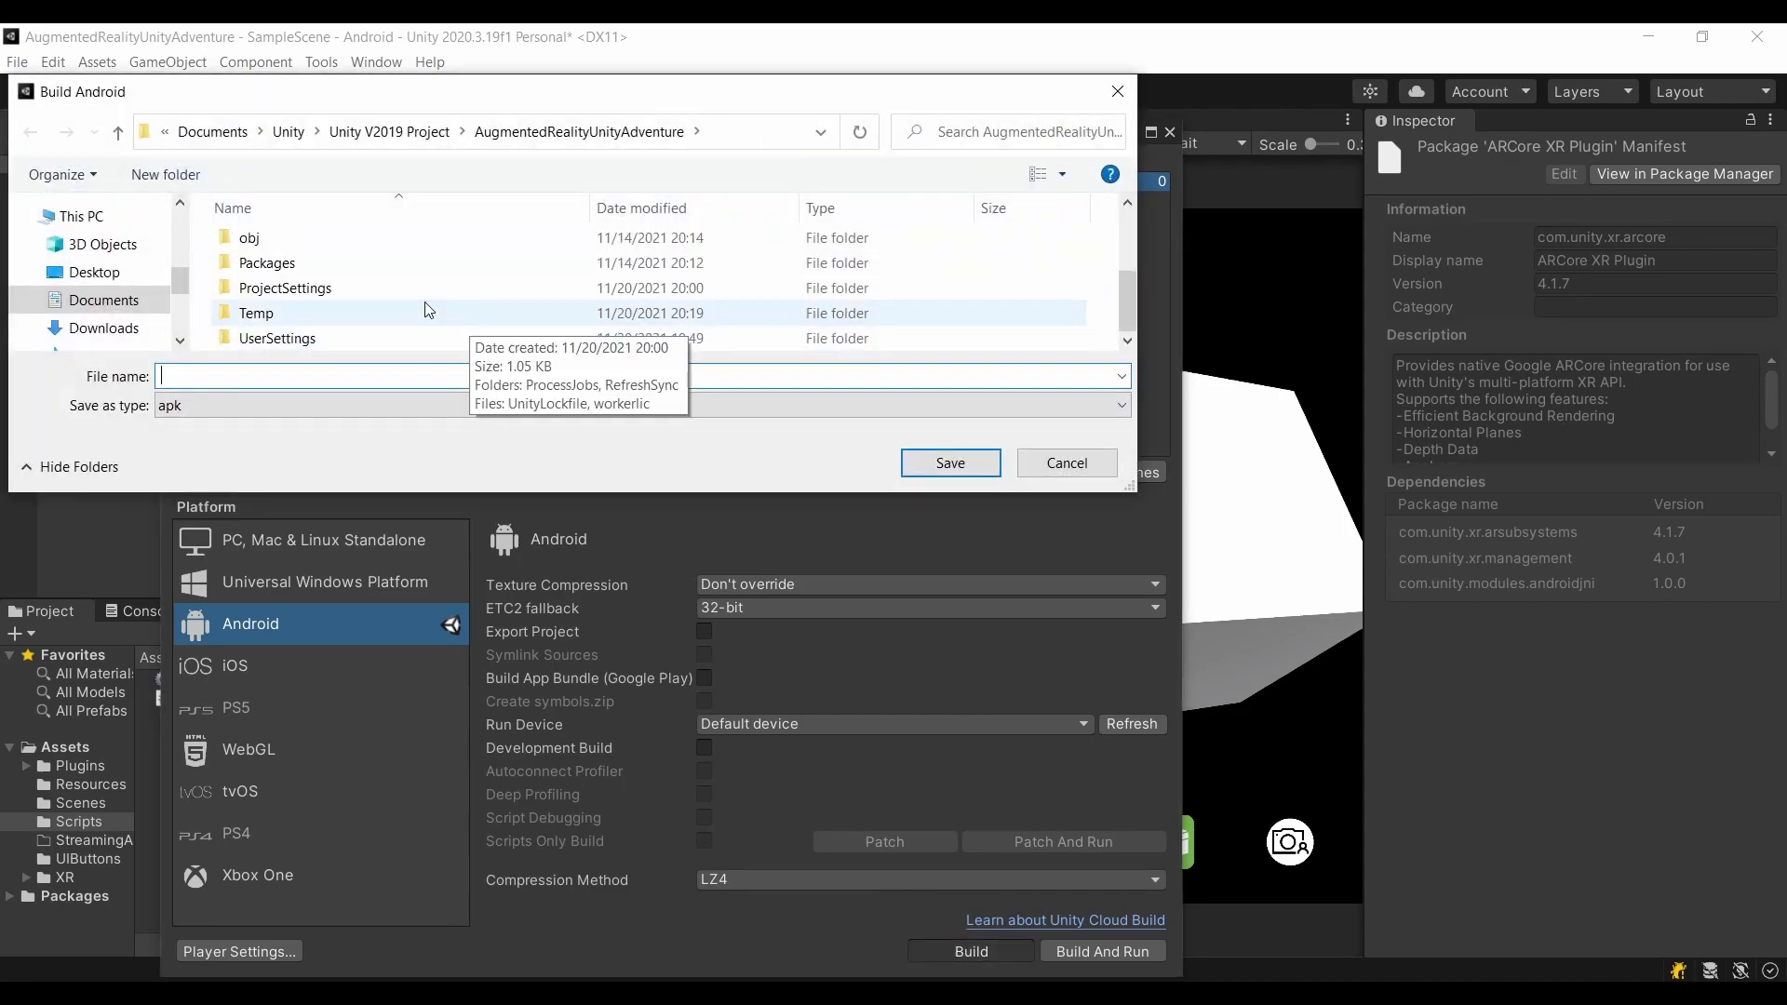
pyautogui.rightClick(427, 303)
pyautogui.moveTo(527, 632)
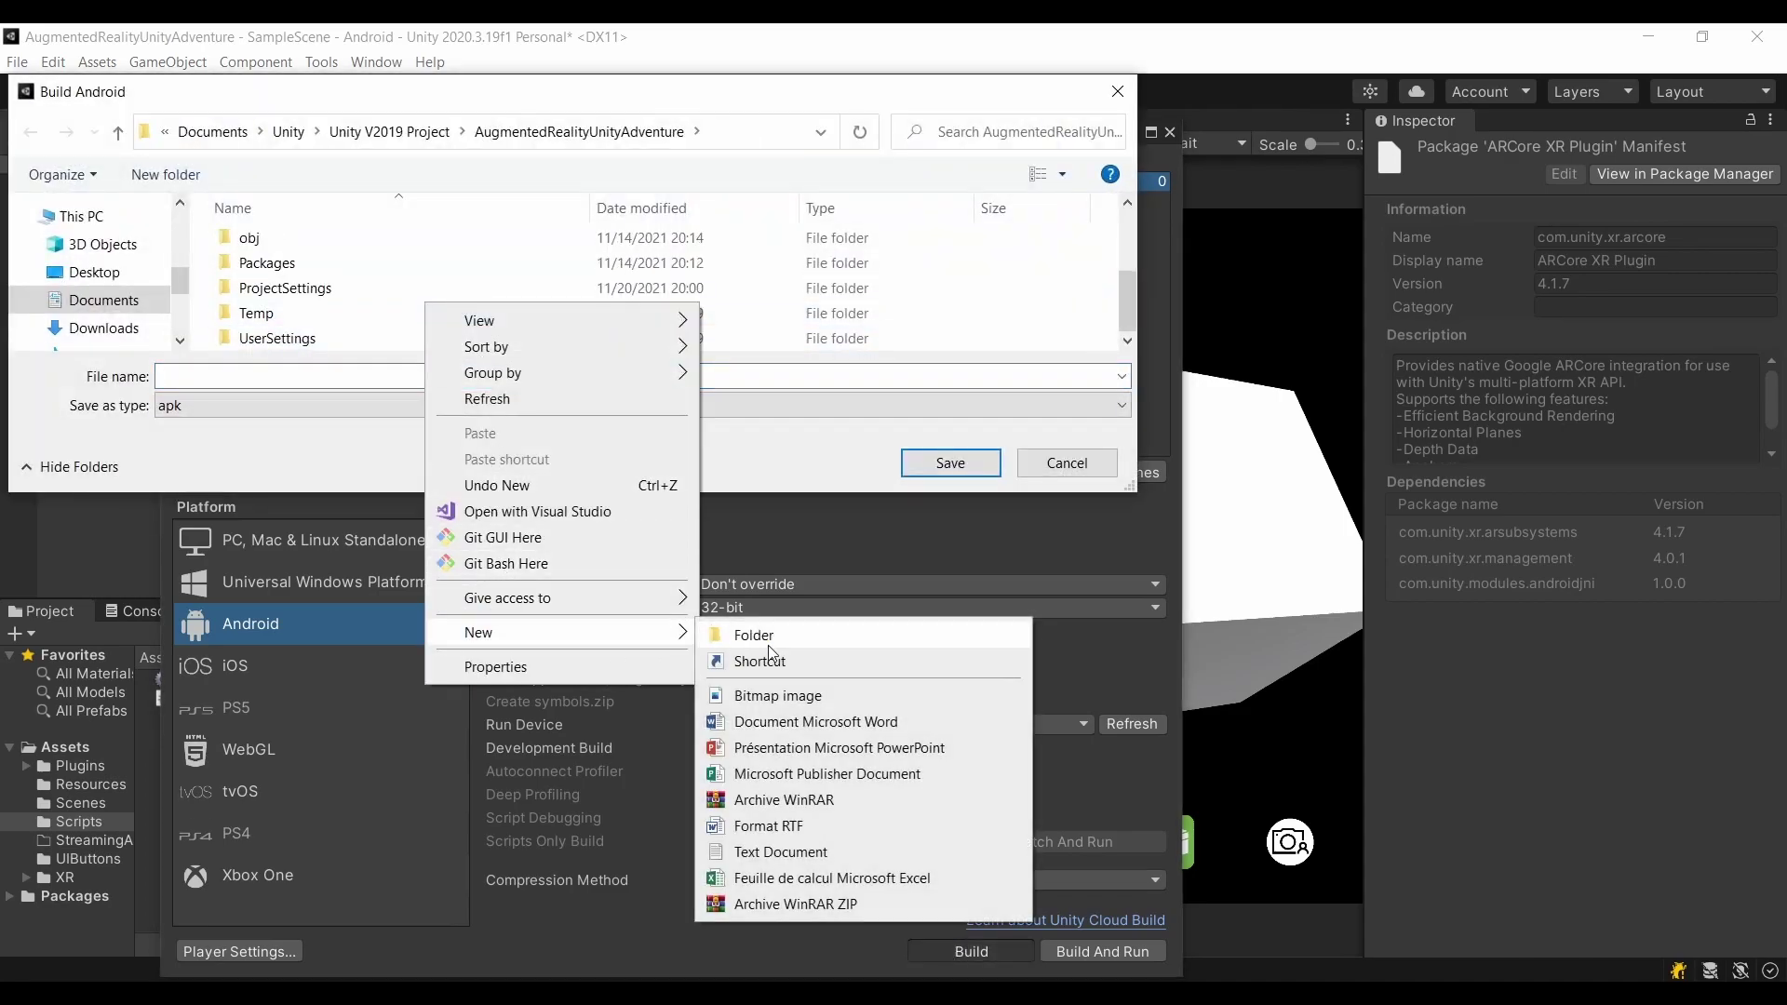
pyautogui.click(768, 645)
pyautogui.write('Build')
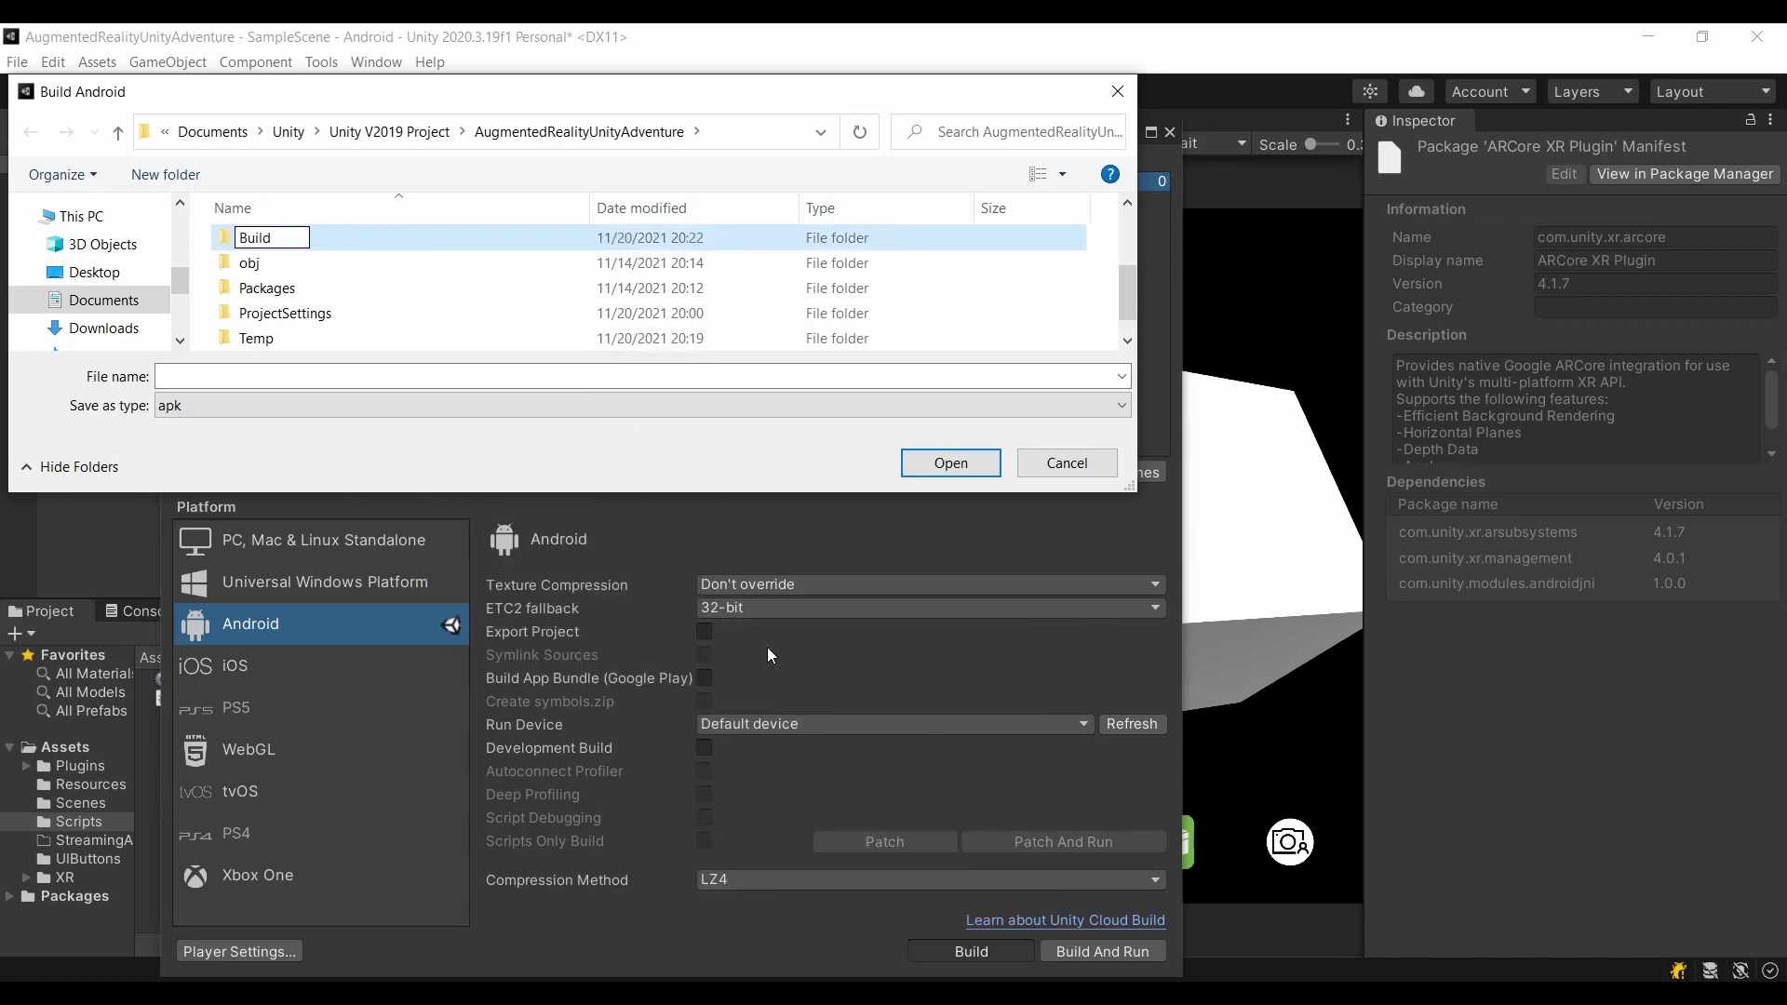
pyautogui.press('Return')
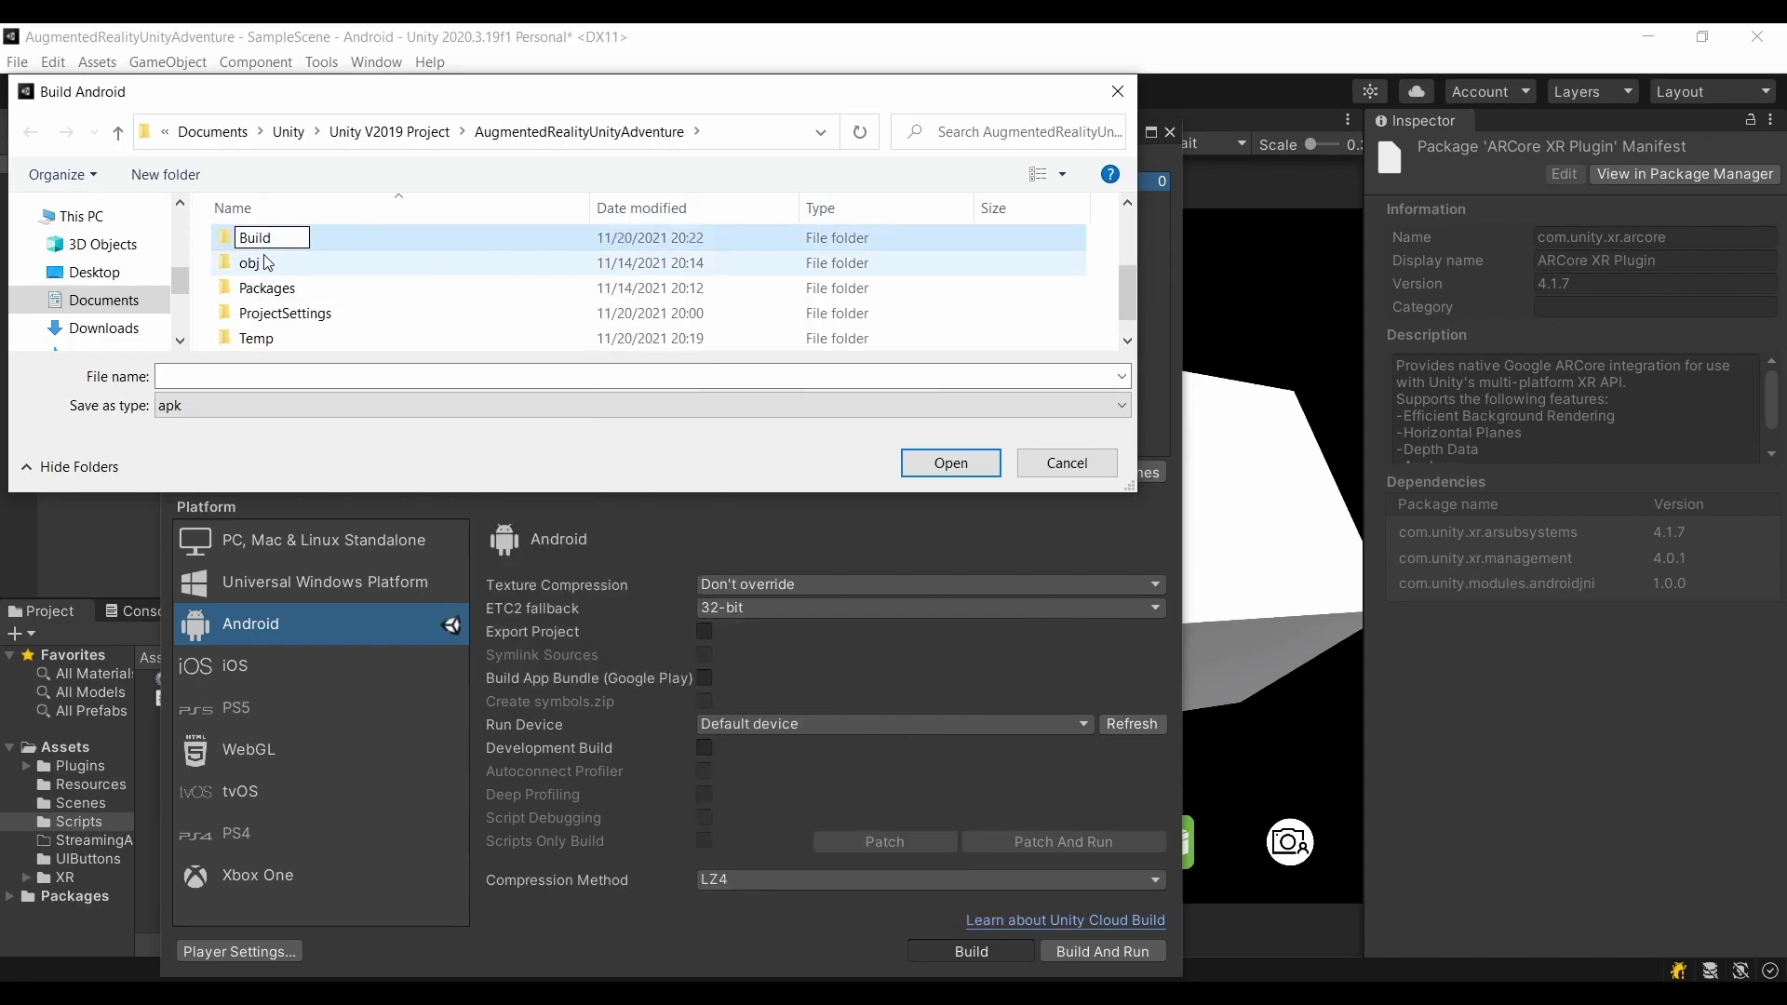
# Step: Save the Android build as ARUnityAdventure inside the Build folder
pyautogui.scroll(-2, 282, 263)
pyautogui.scroll(2, 281, 260)
pyautogui.scroll(-2, 281, 257)
pyautogui.scroll(2, 281, 257)
pyautogui.click(256, 293)
pyautogui.click(951, 463)
pyautogui.click(643, 378)
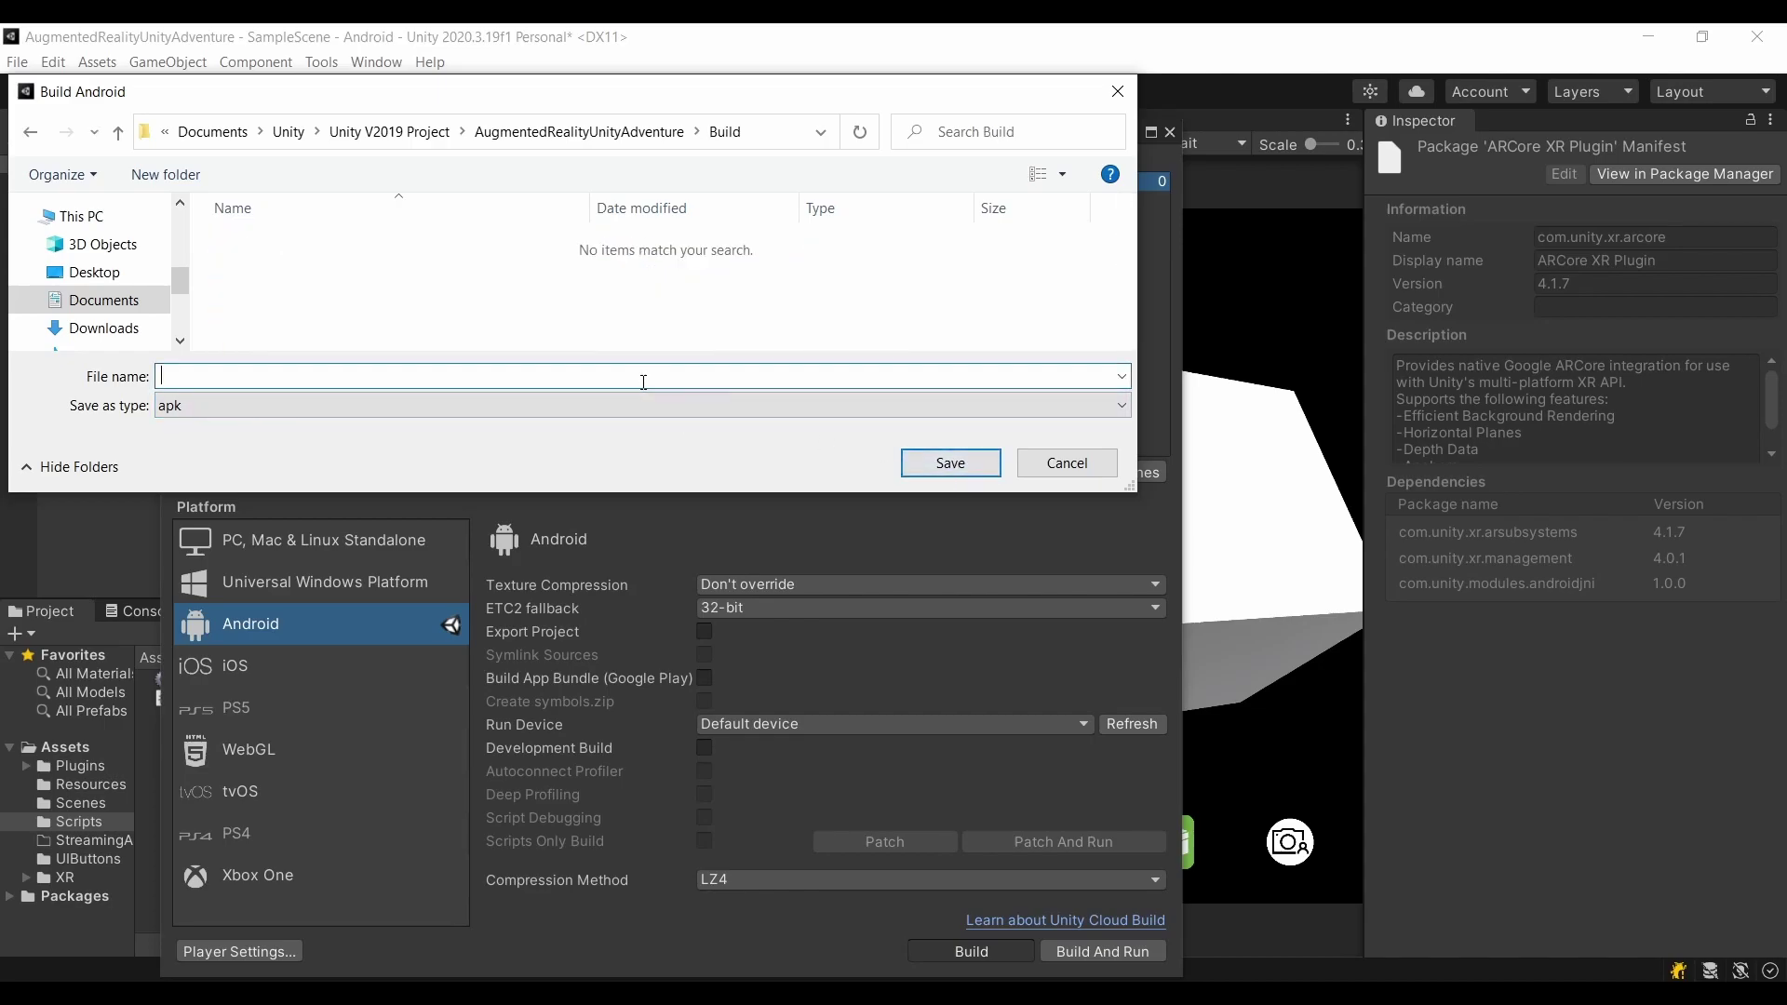
pyautogui.write('ARUnityAdventure')
pyautogui.click(973, 473)
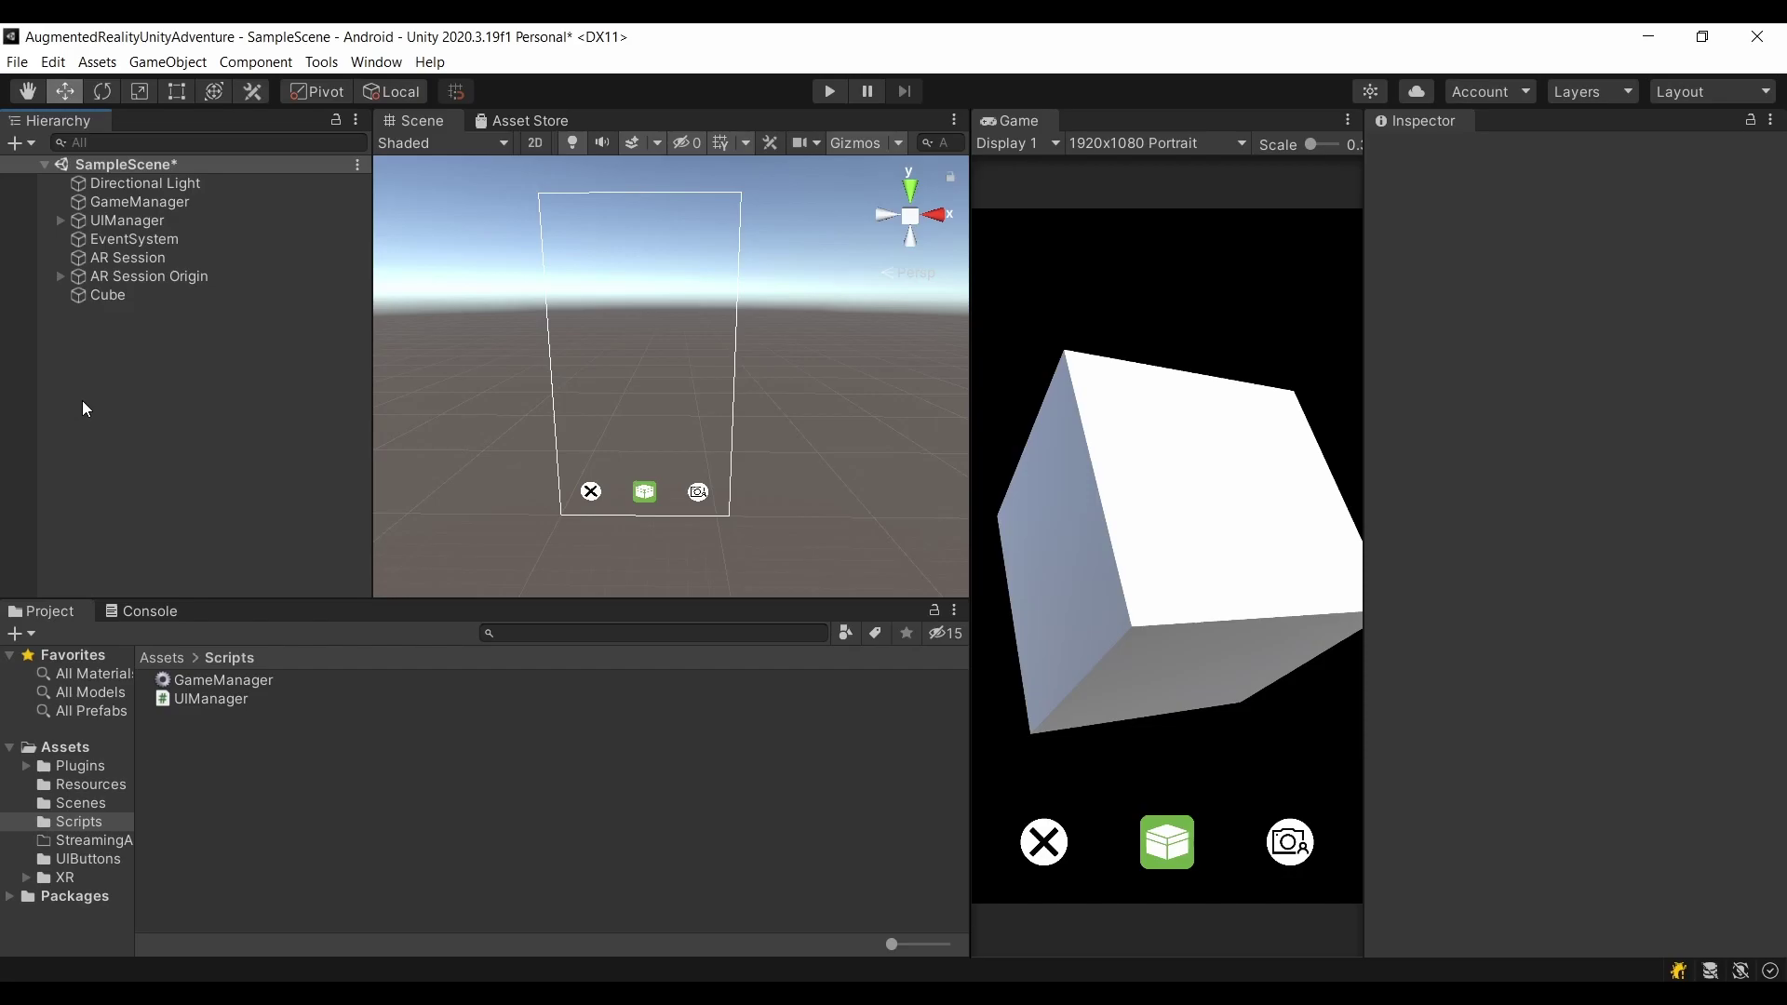
# Step: Add an AR Plane Manager component to AR Session Origin and expand its settings
pyautogui.click(165, 281)
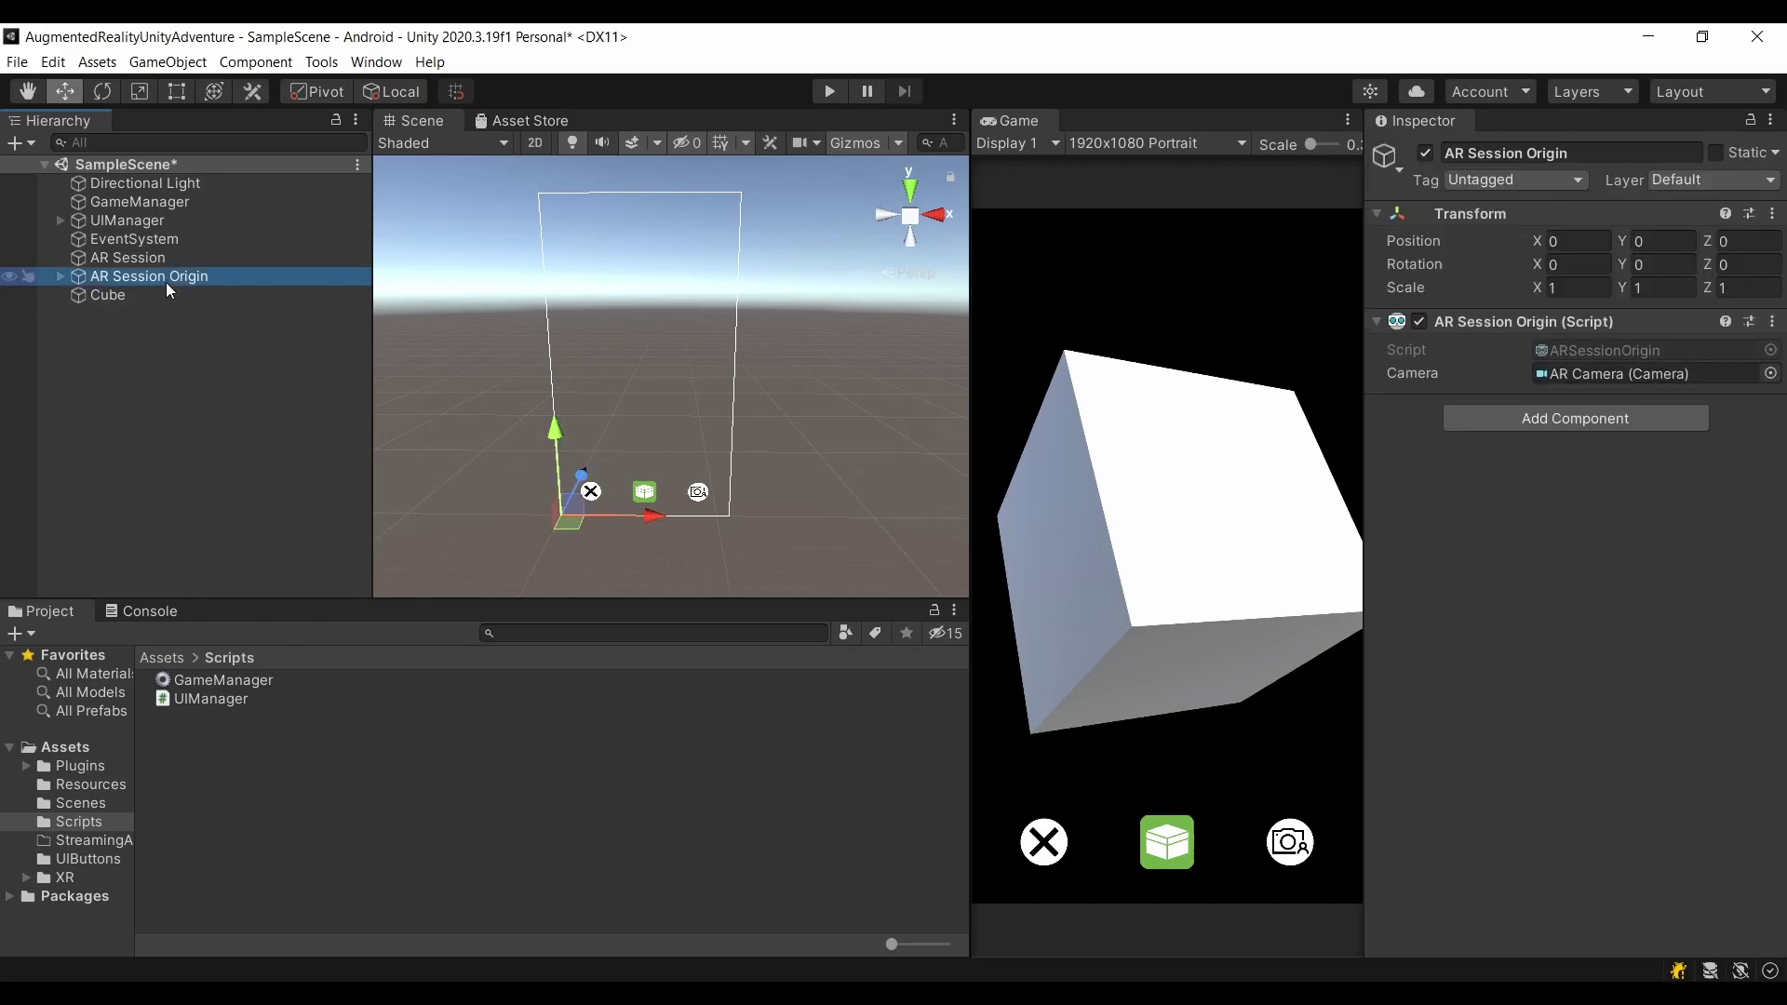
pyautogui.click(1592, 420)
pyautogui.write('AR Plane')
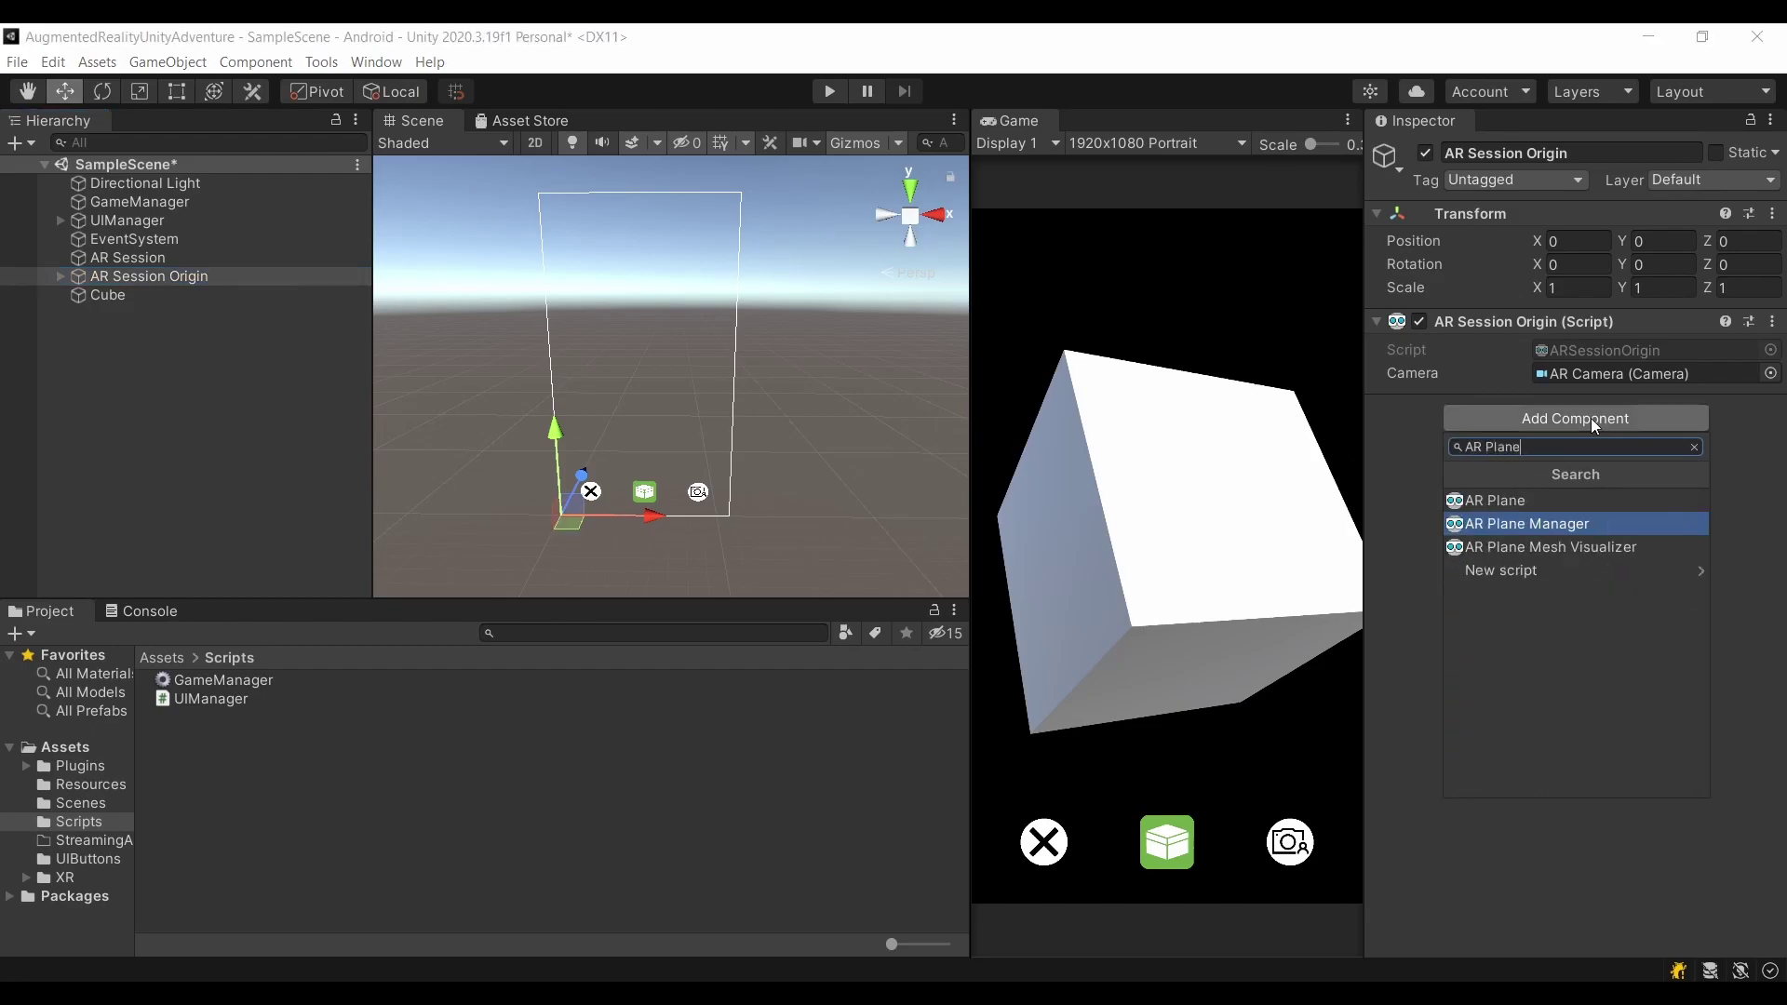
pyautogui.press('Return')
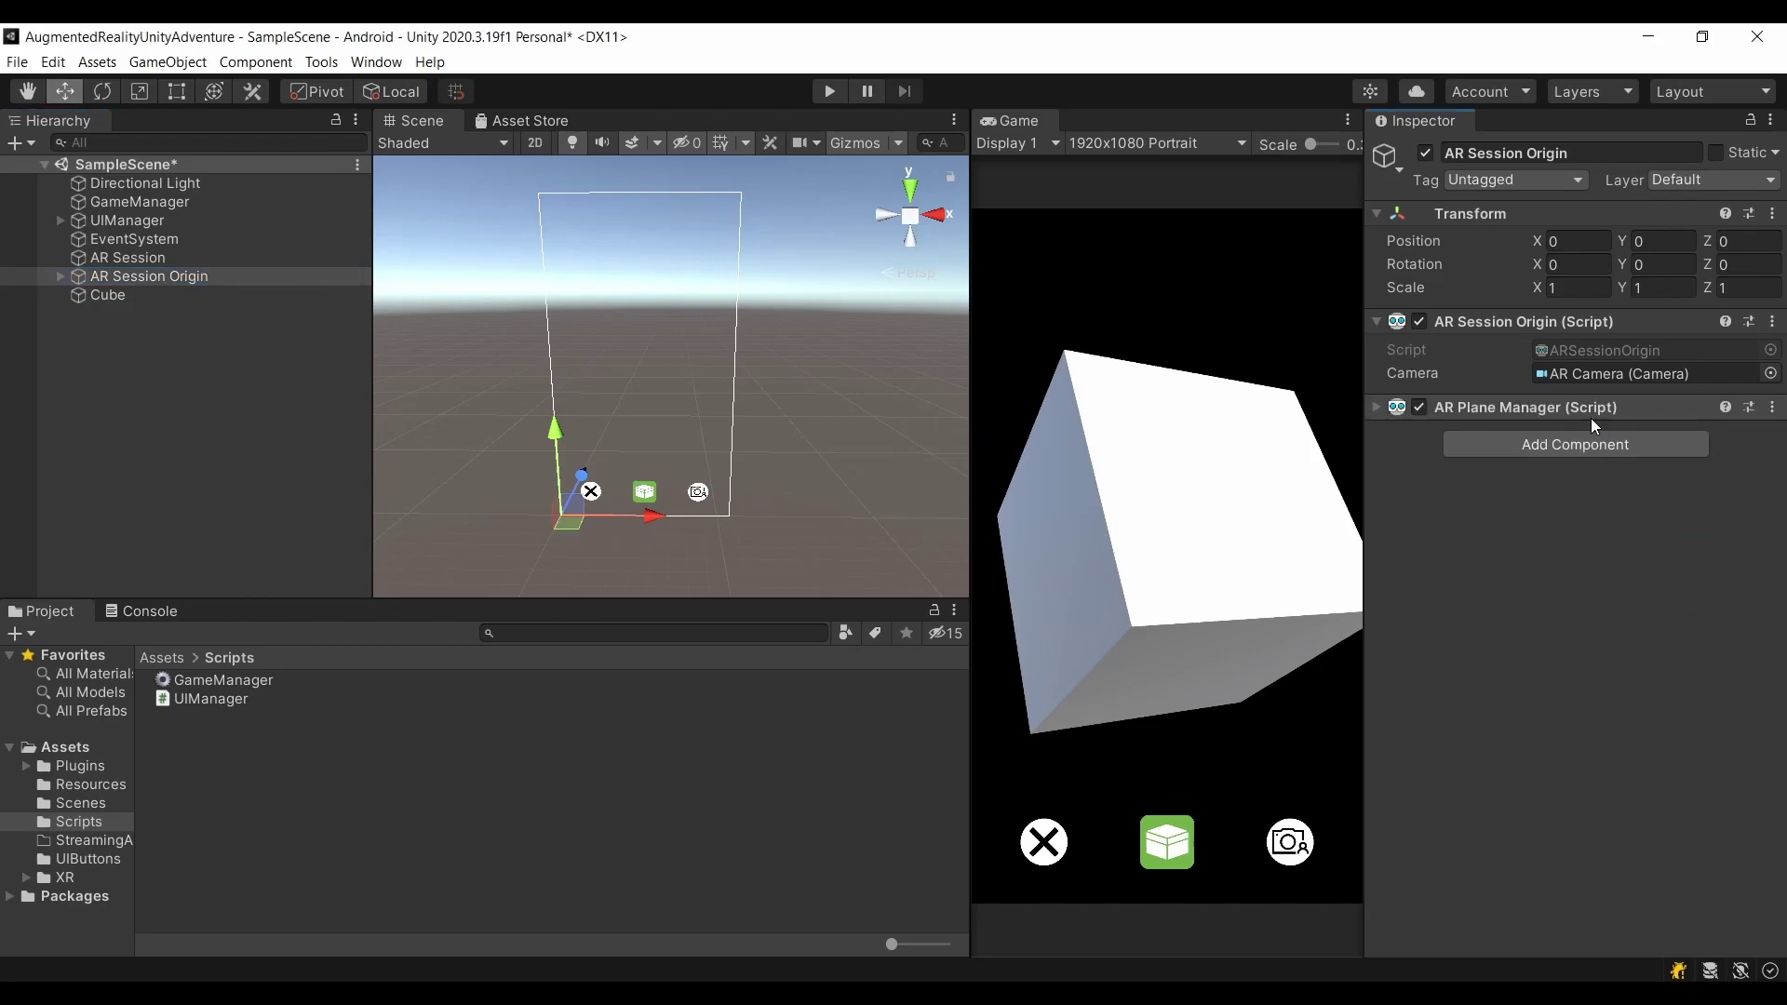
pyautogui.click(1376, 407)
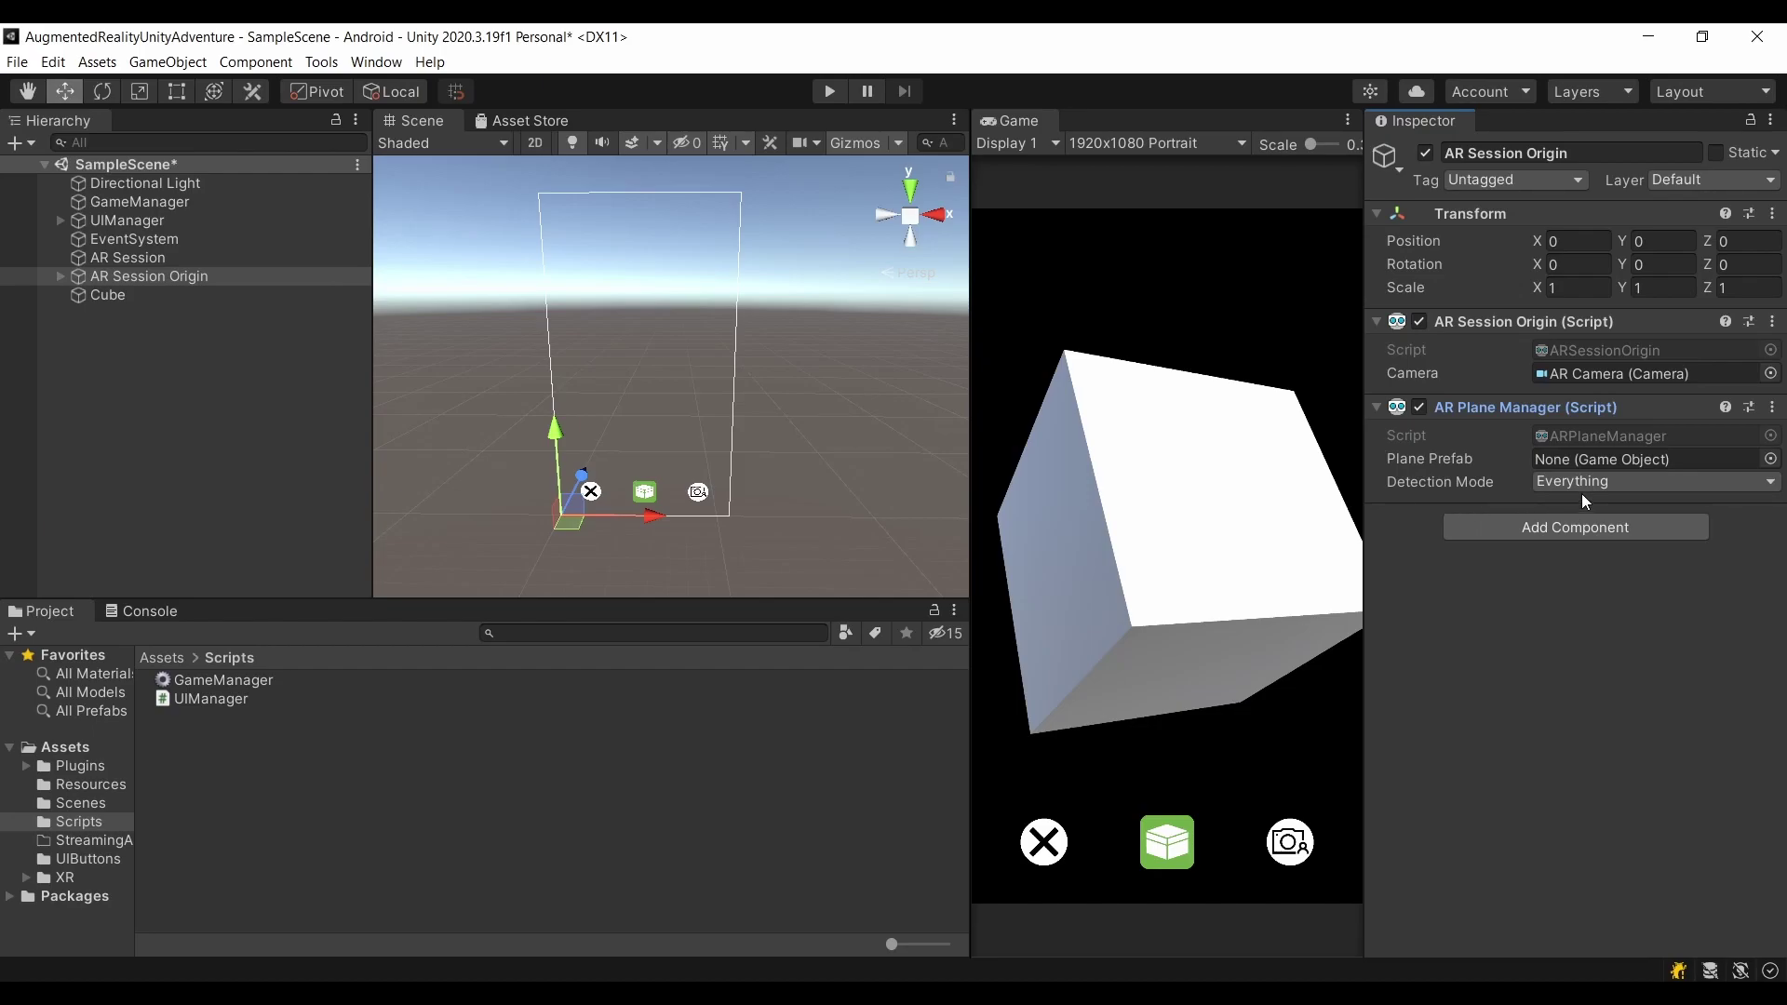
# Step: Set the AR Plane Manager's detection mode to Horizontal only
pyautogui.click(1610, 483)
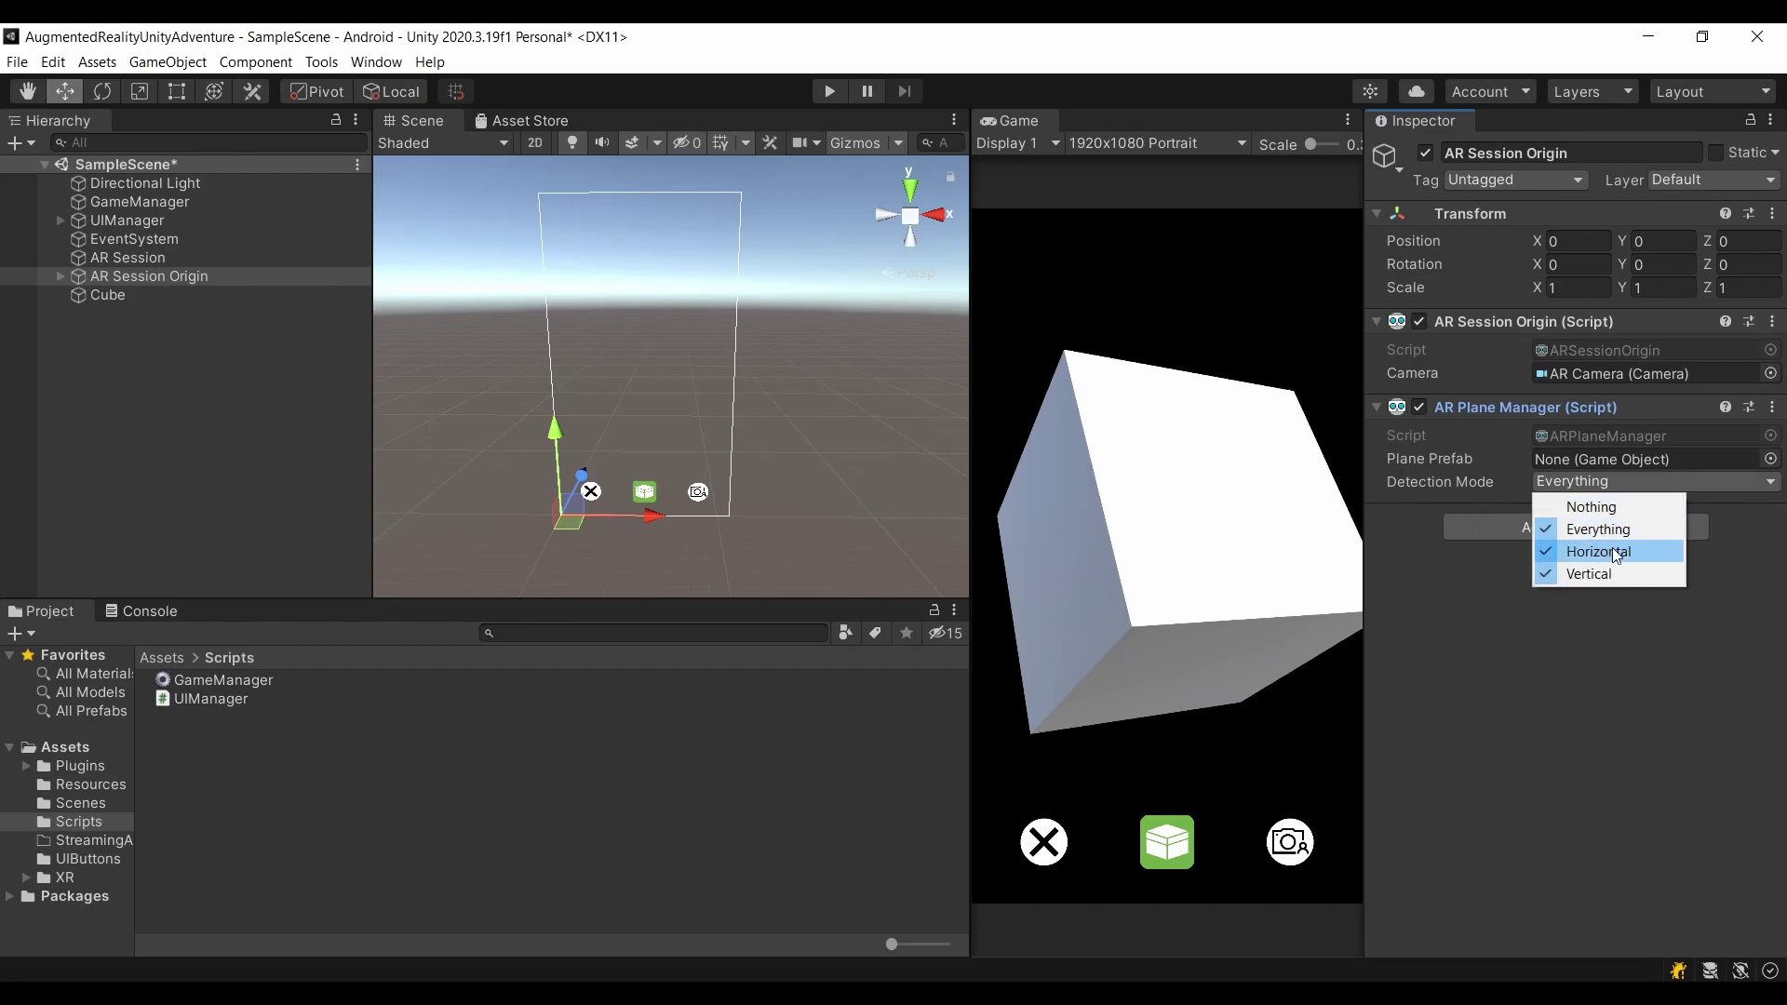
pyautogui.click(1593, 634)
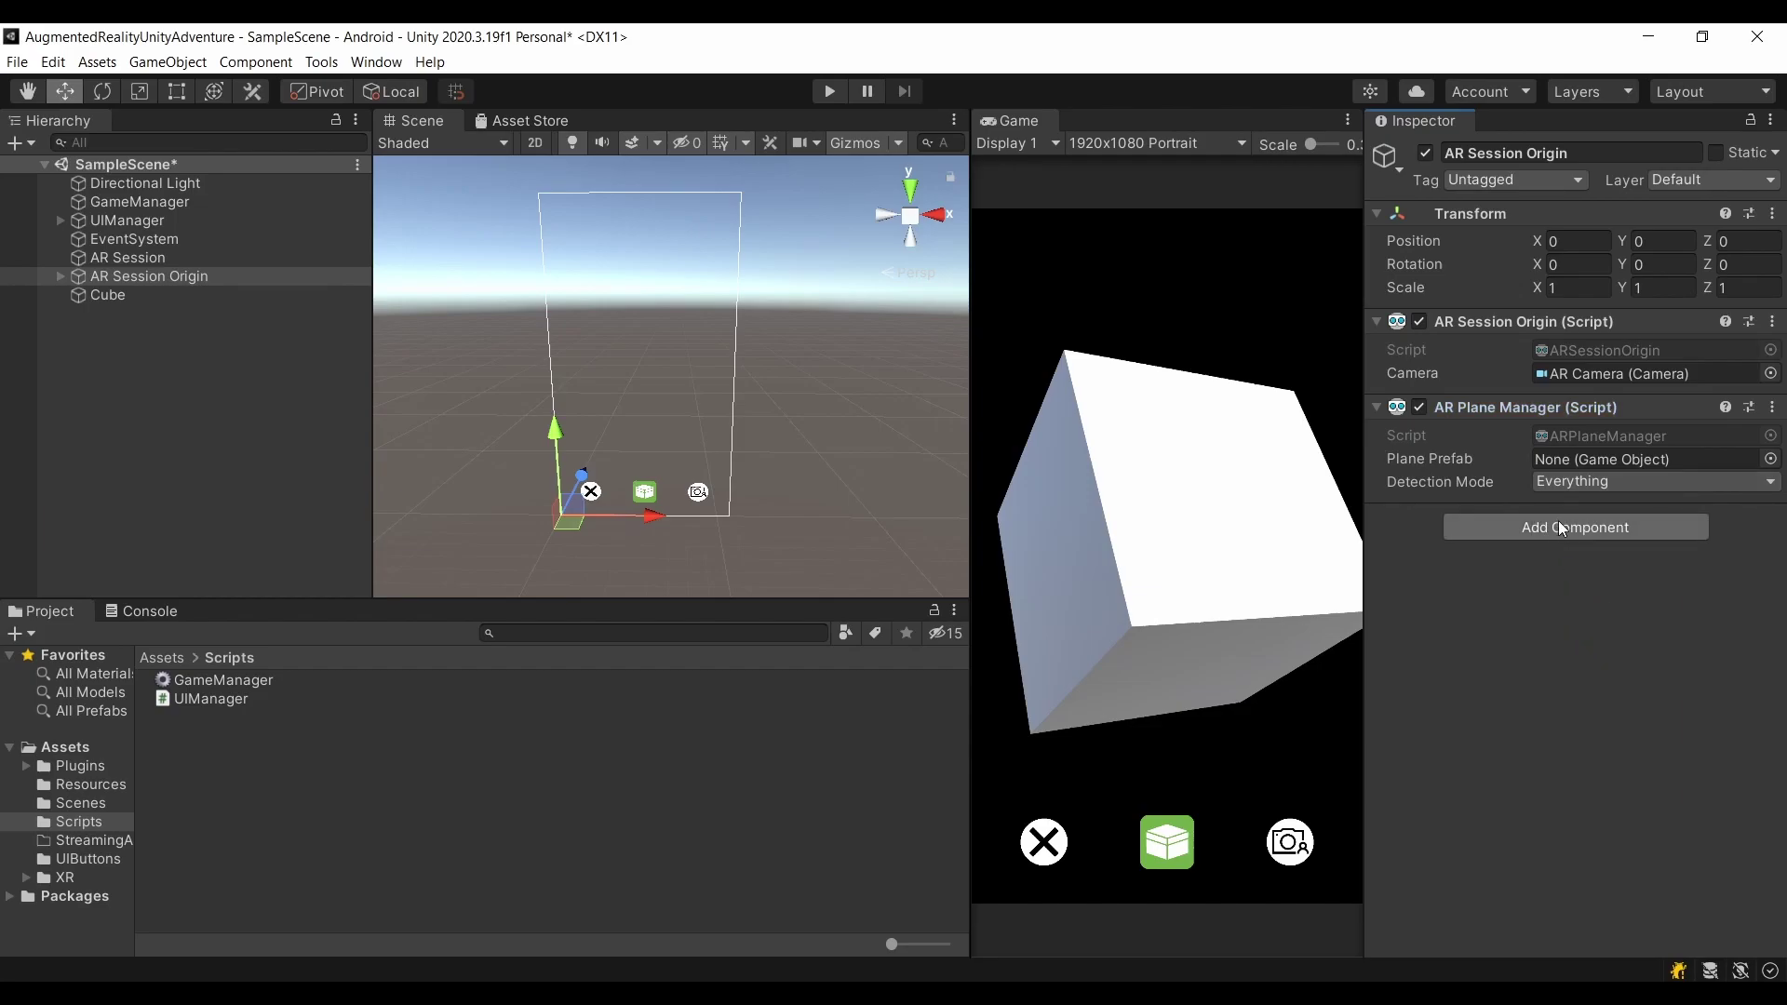
pyautogui.click(1576, 482)
pyautogui.click(1587, 507)
pyautogui.click(1591, 483)
pyautogui.click(1609, 553)
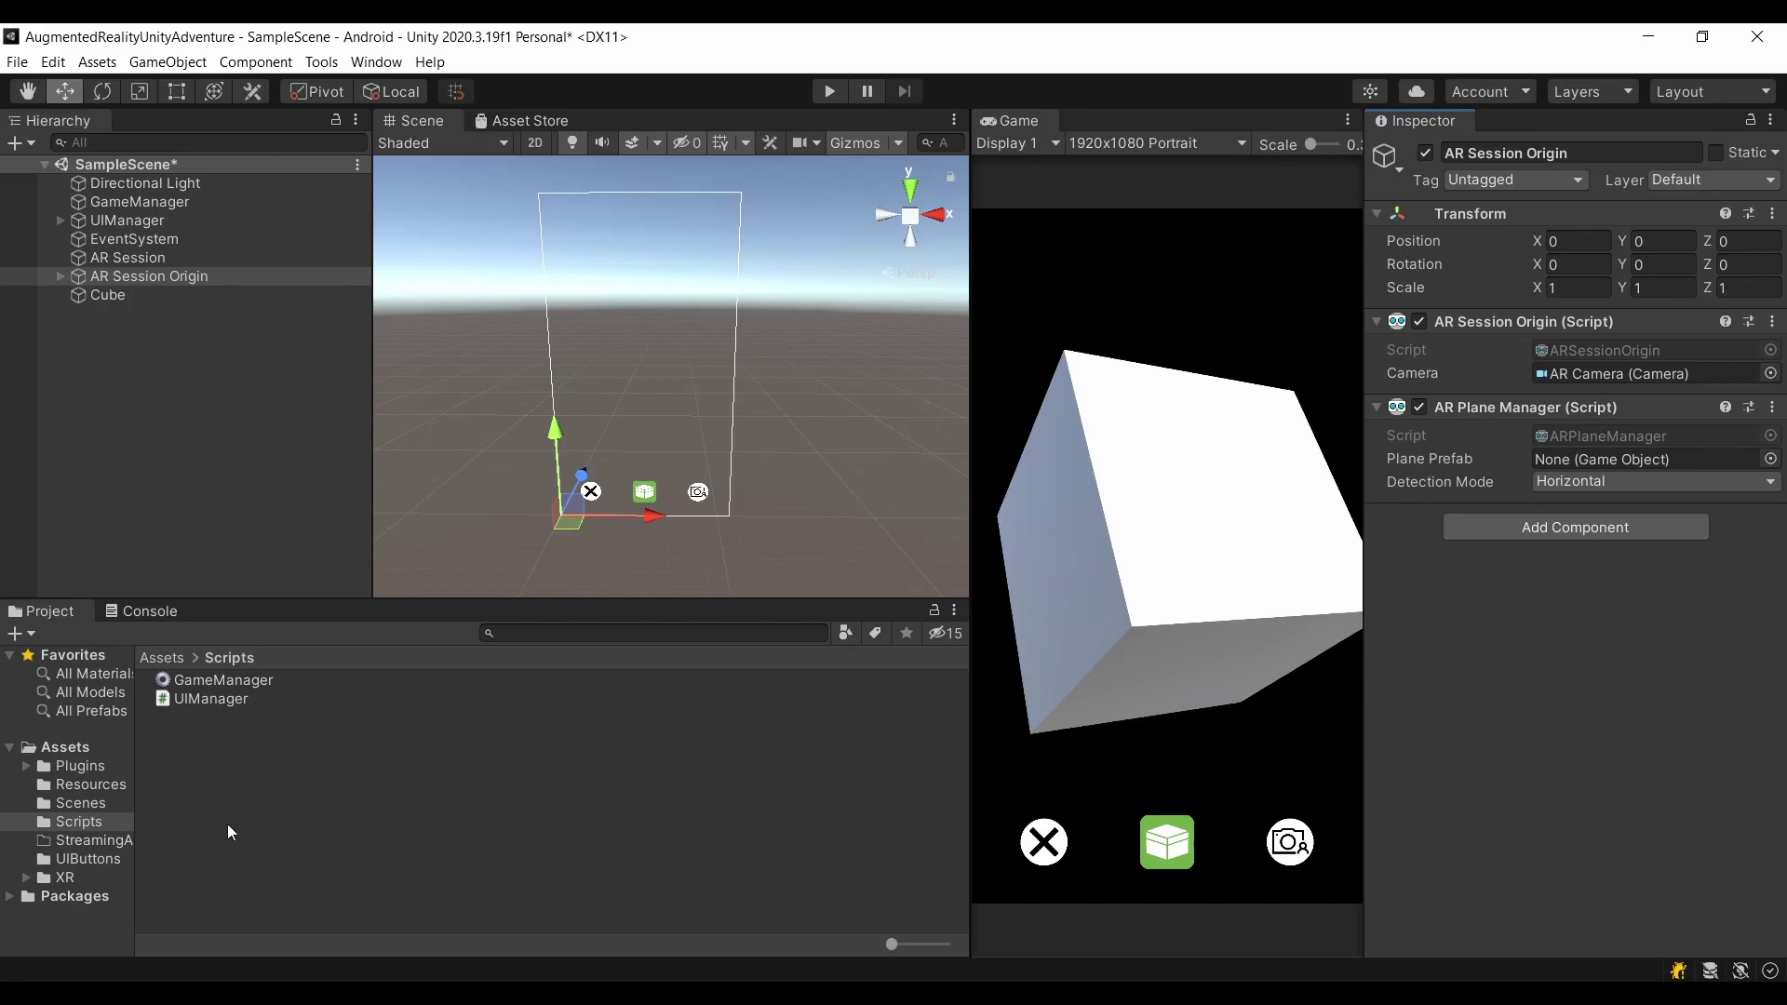
# Step: Create an AR Default Plane in the scene and assign it as the AR Plane Manager's plane prefab
pyautogui.click(170, 388)
pyautogui.rightClick(170, 388)
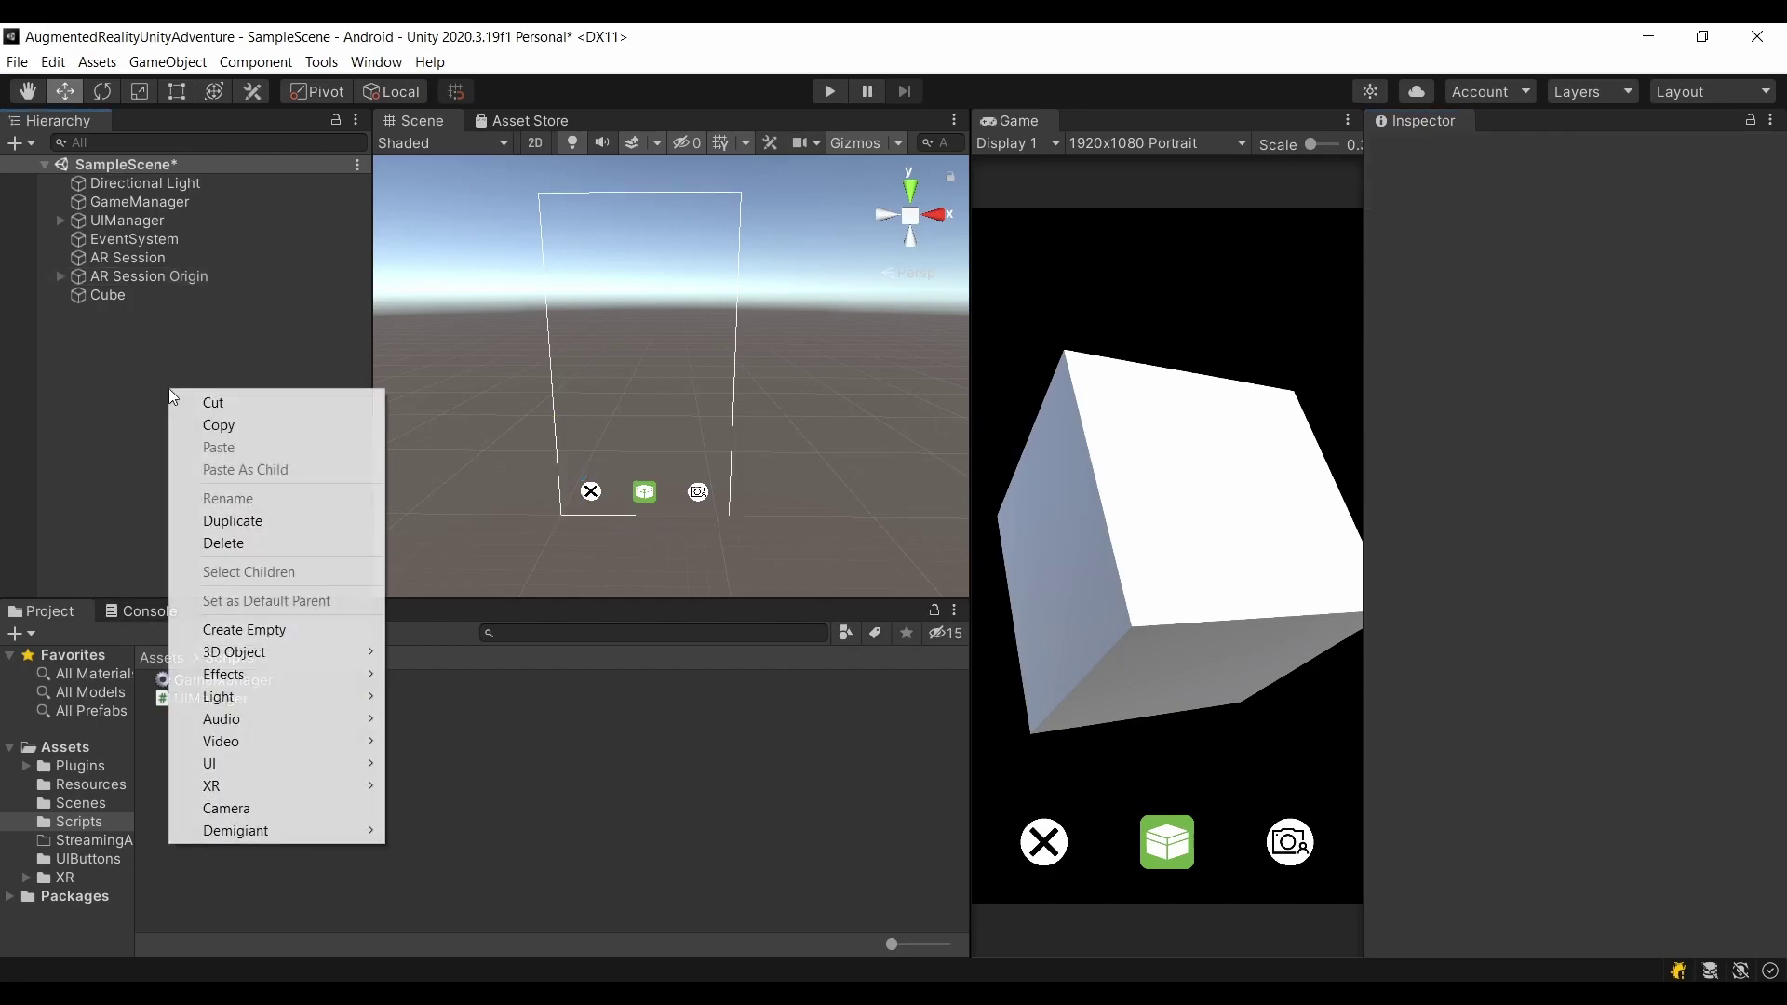
pyautogui.moveTo(298, 796)
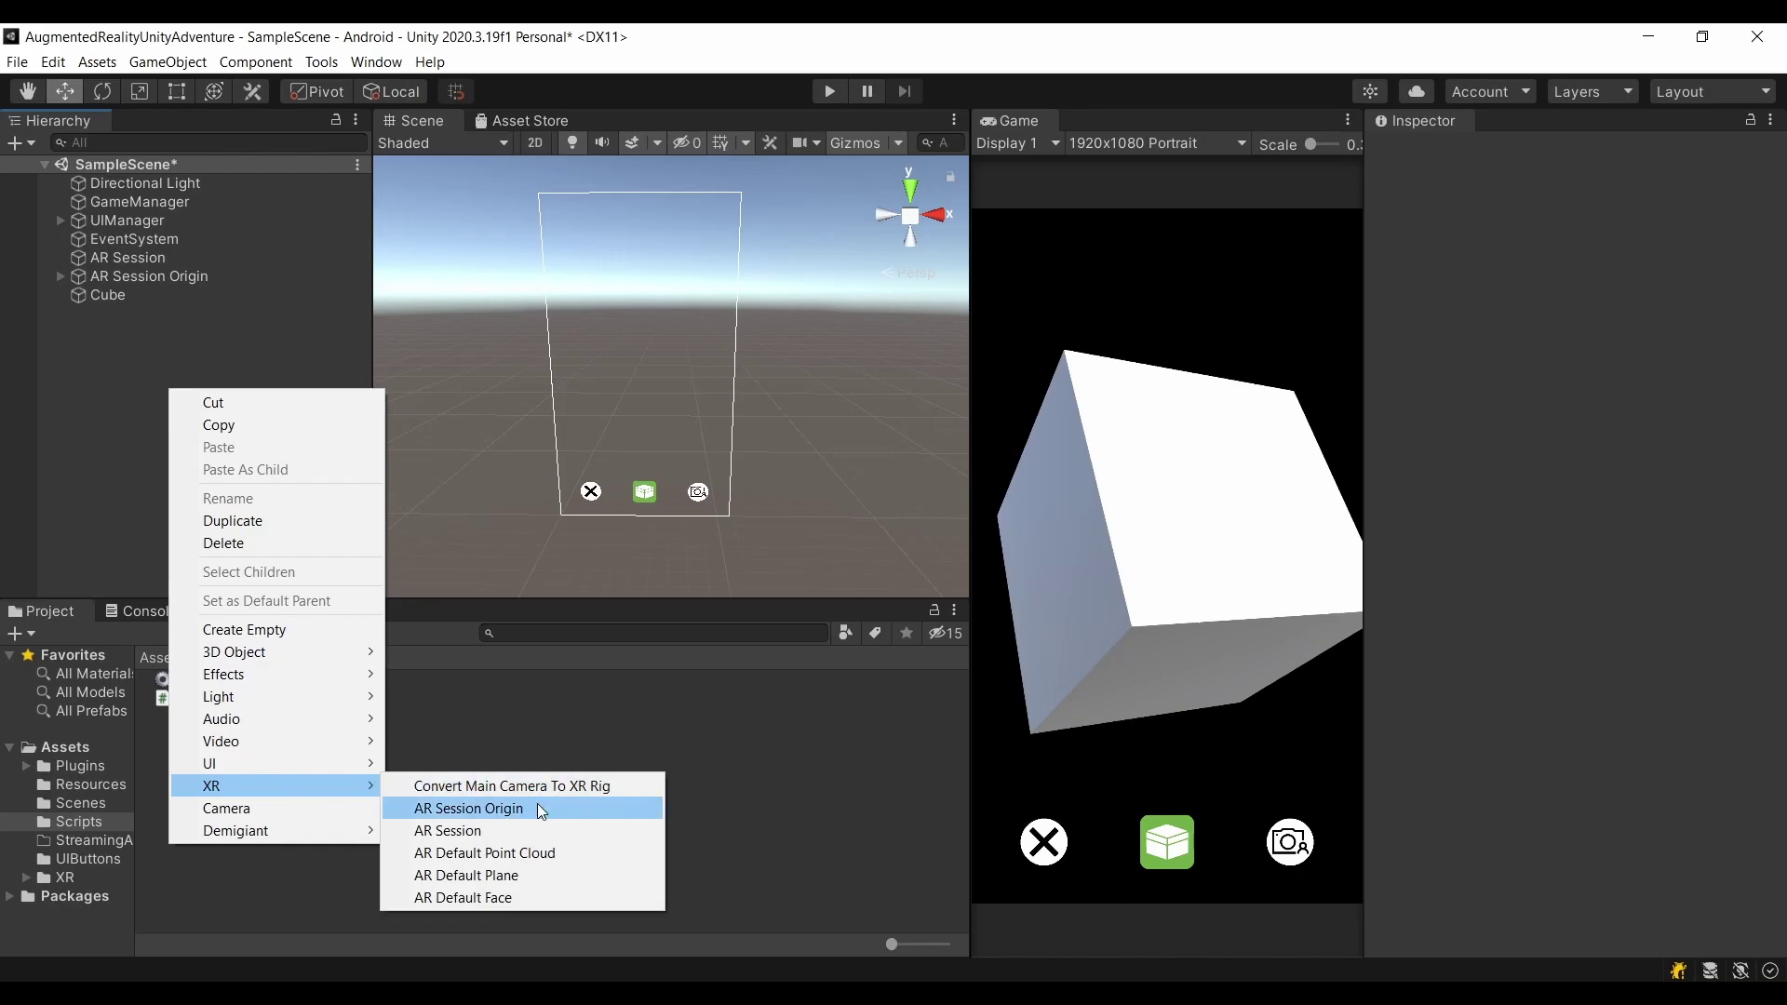
pyautogui.click(477, 874)
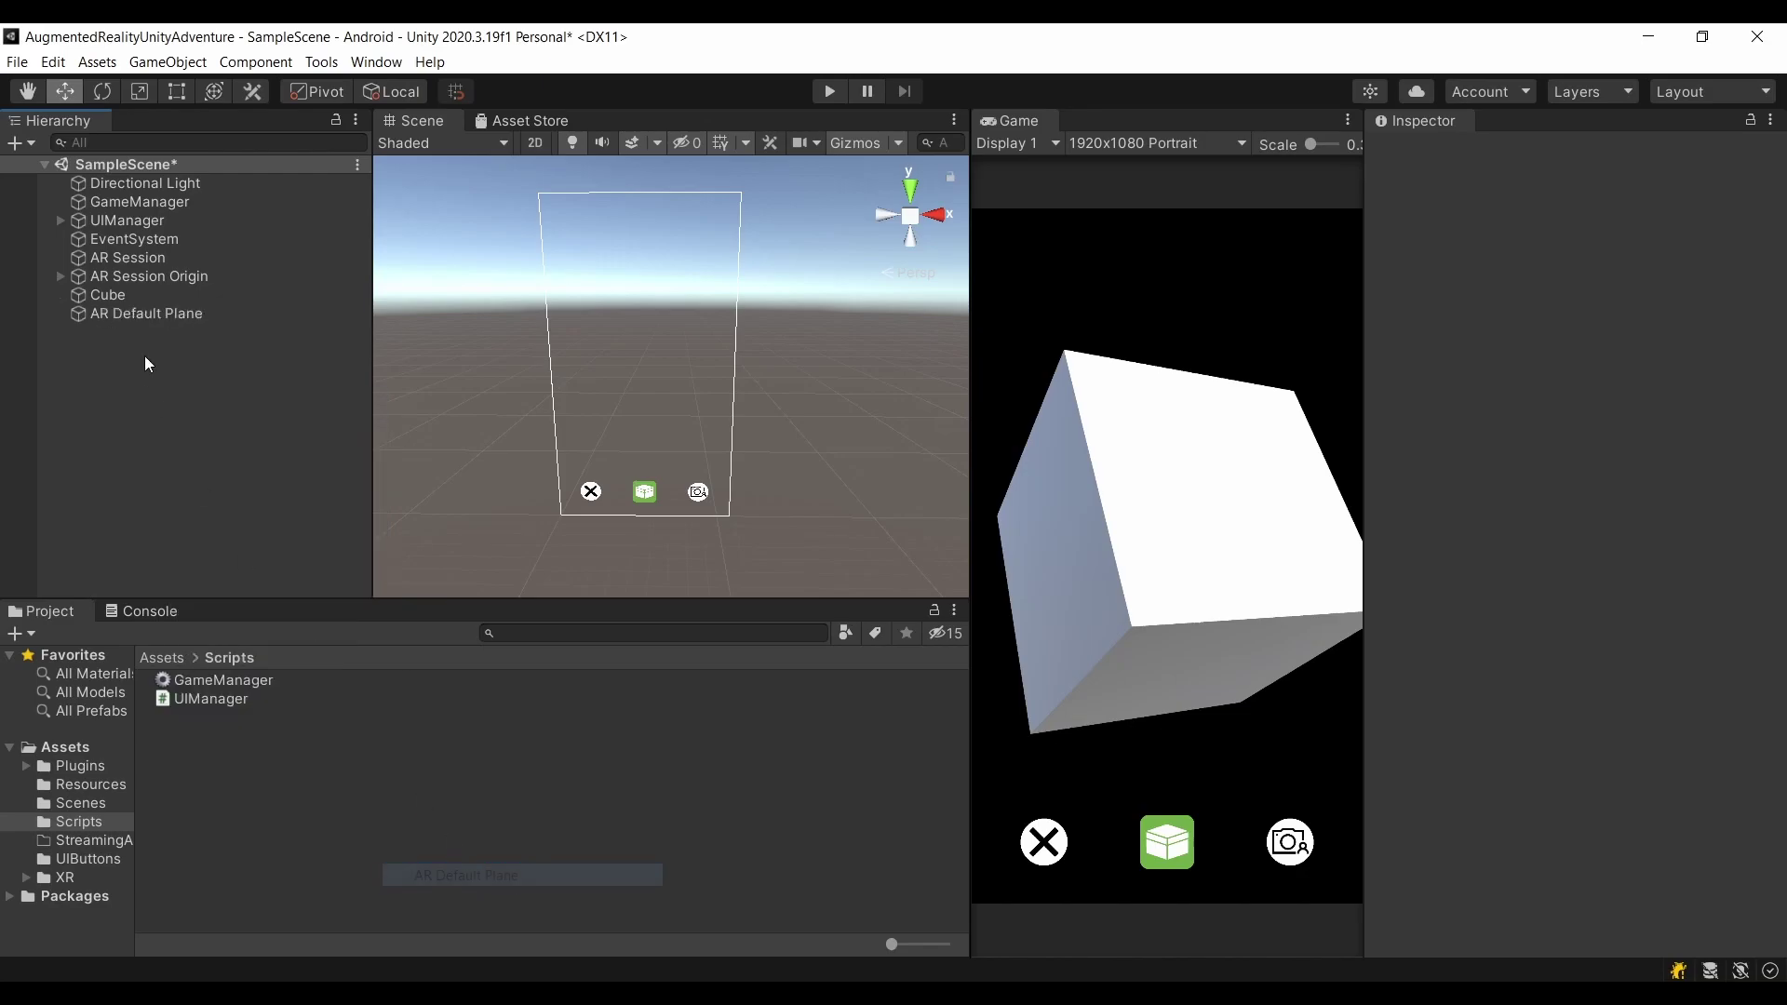
pyautogui.click(141, 278)
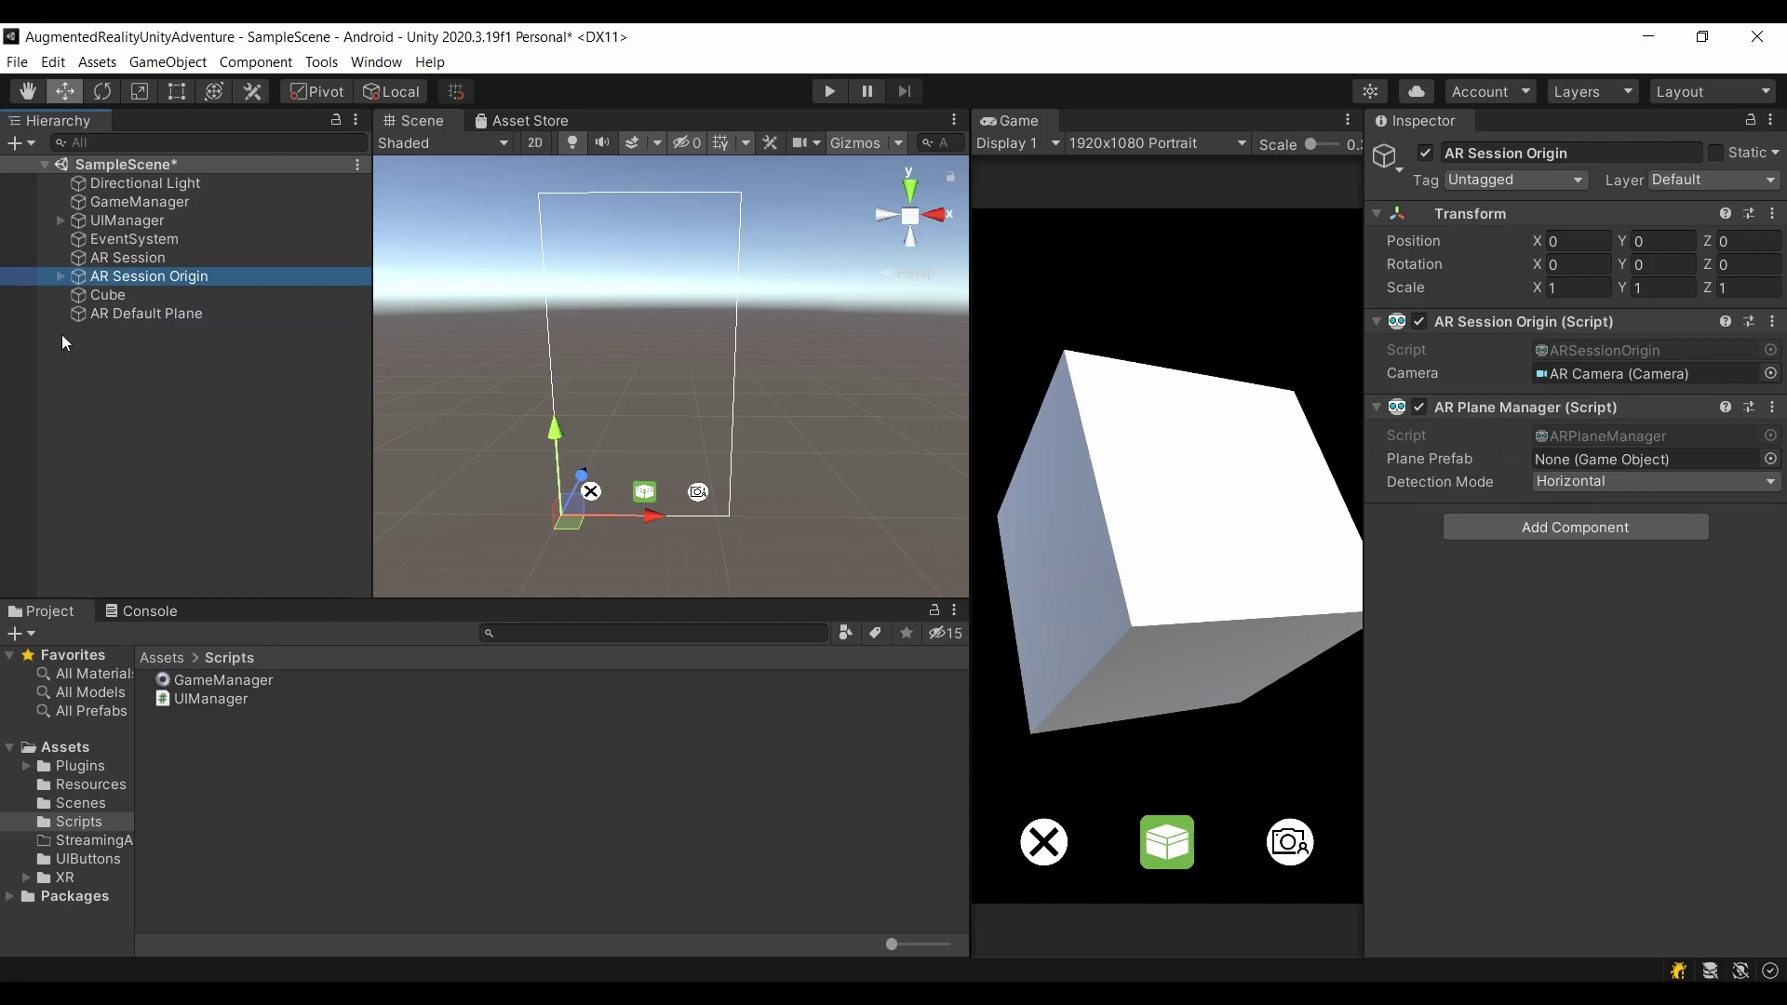
pyautogui.moveTo(125, 315); pyautogui.dragTo(1601, 460)
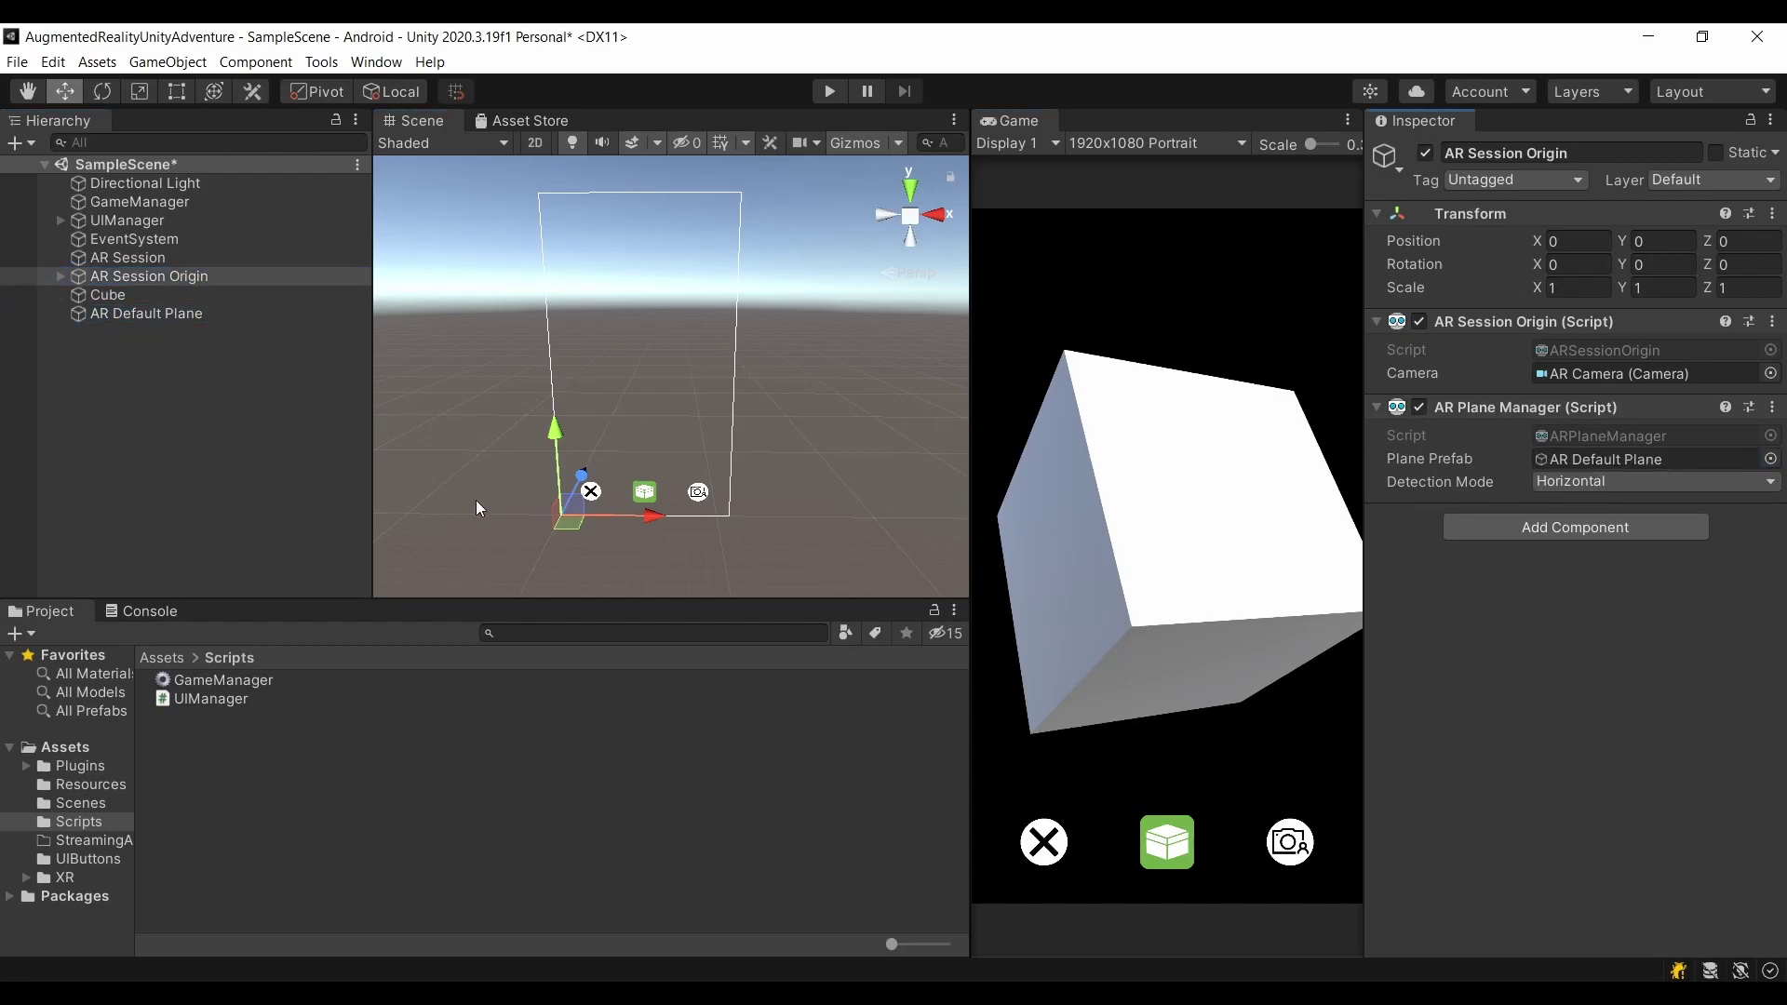
pyautogui.click(248, 477)
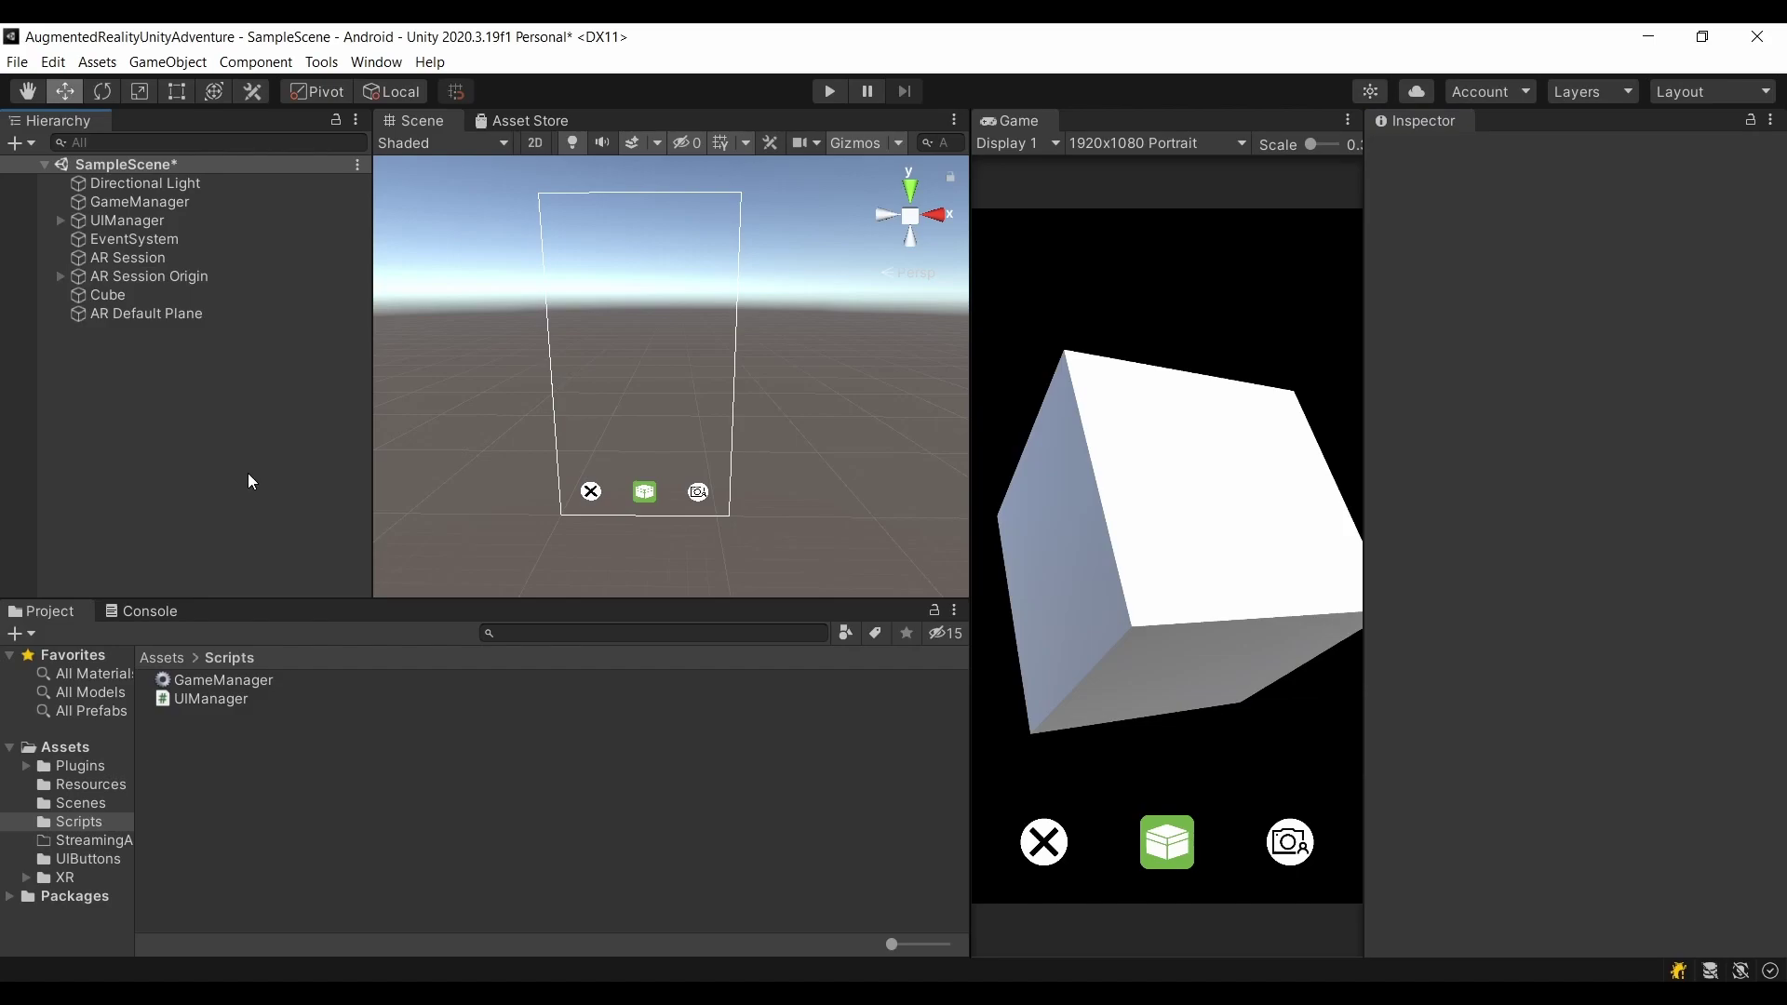
# Step: Build the Android app again, replacing the existing ARUnityAdventure.apk
pyautogui.click(22, 63)
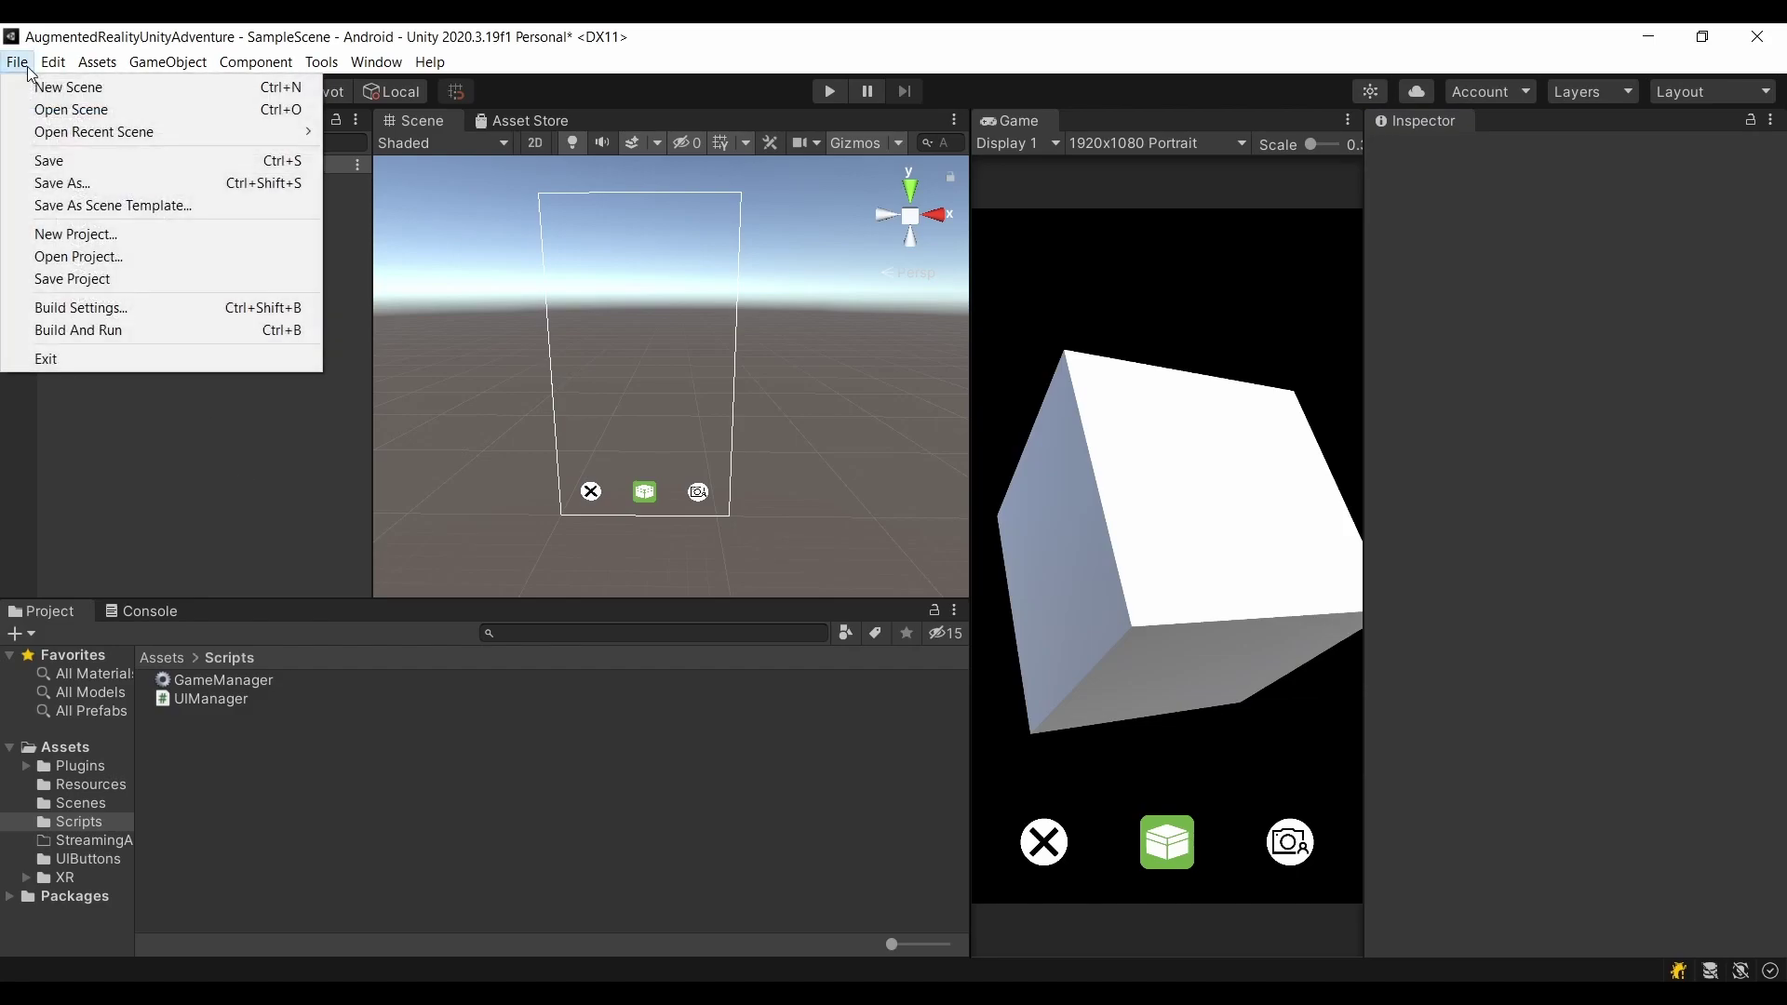
pyautogui.click(111, 307)
pyautogui.click(997, 953)
pyautogui.click(310, 244)
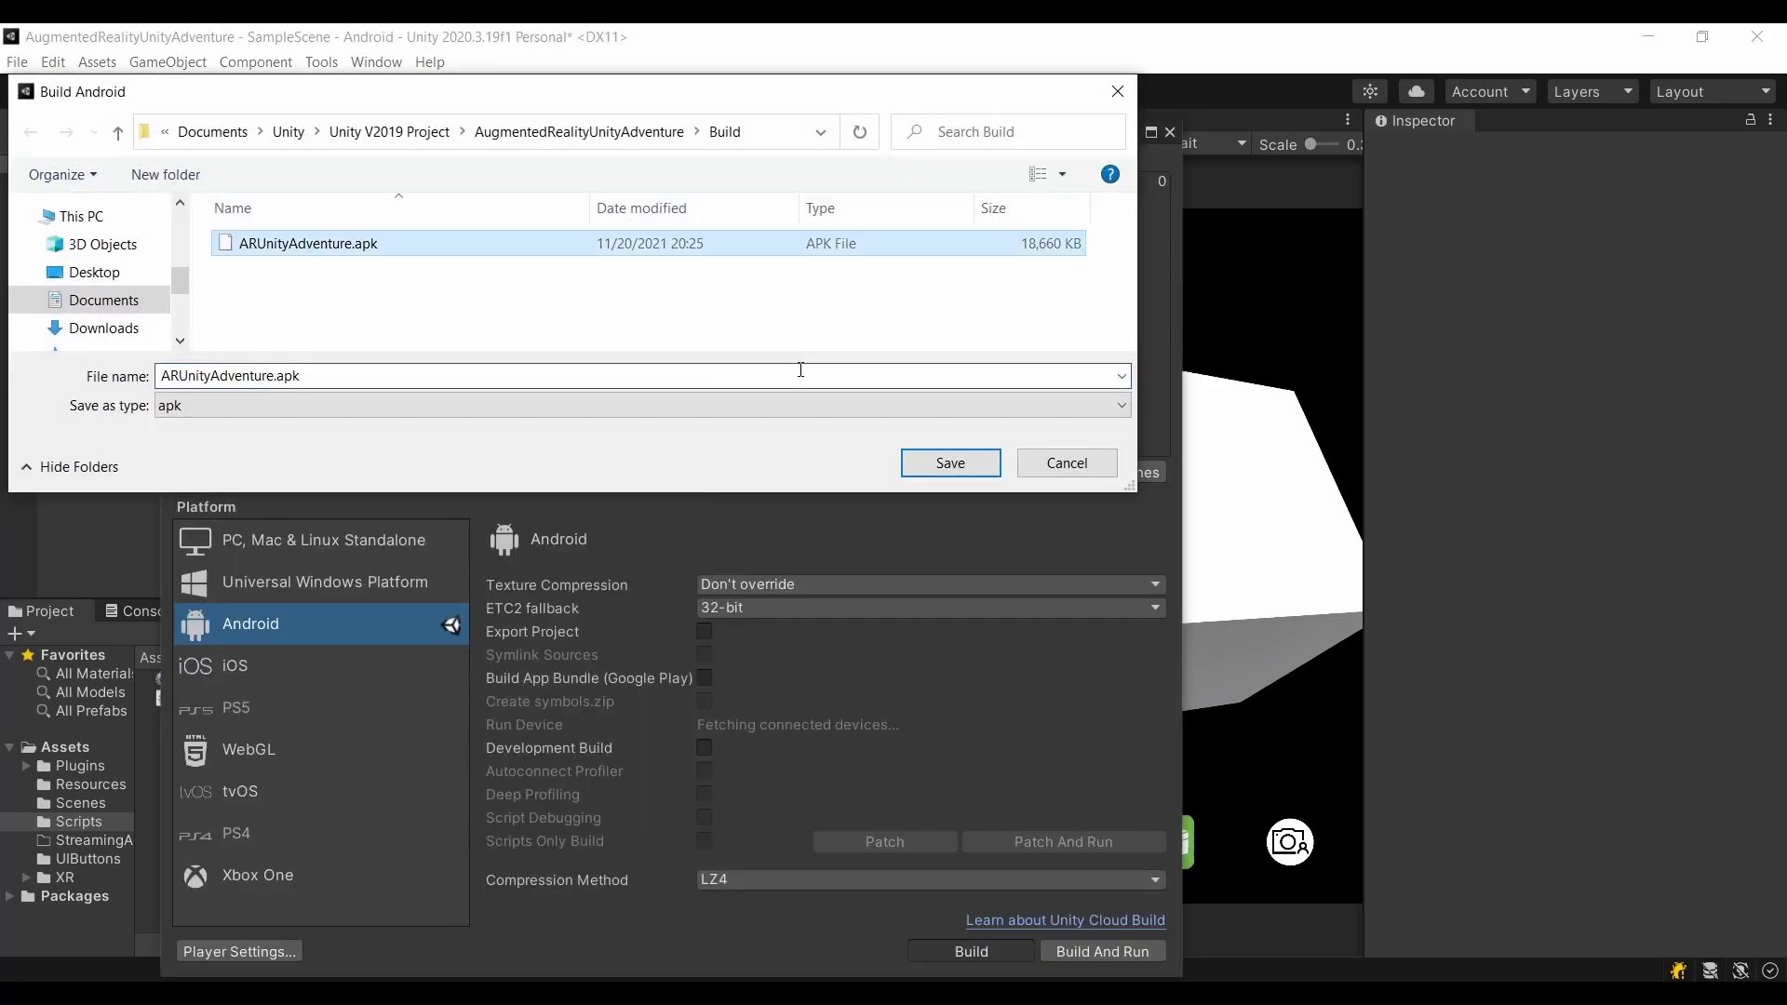
pyautogui.click(950, 465)
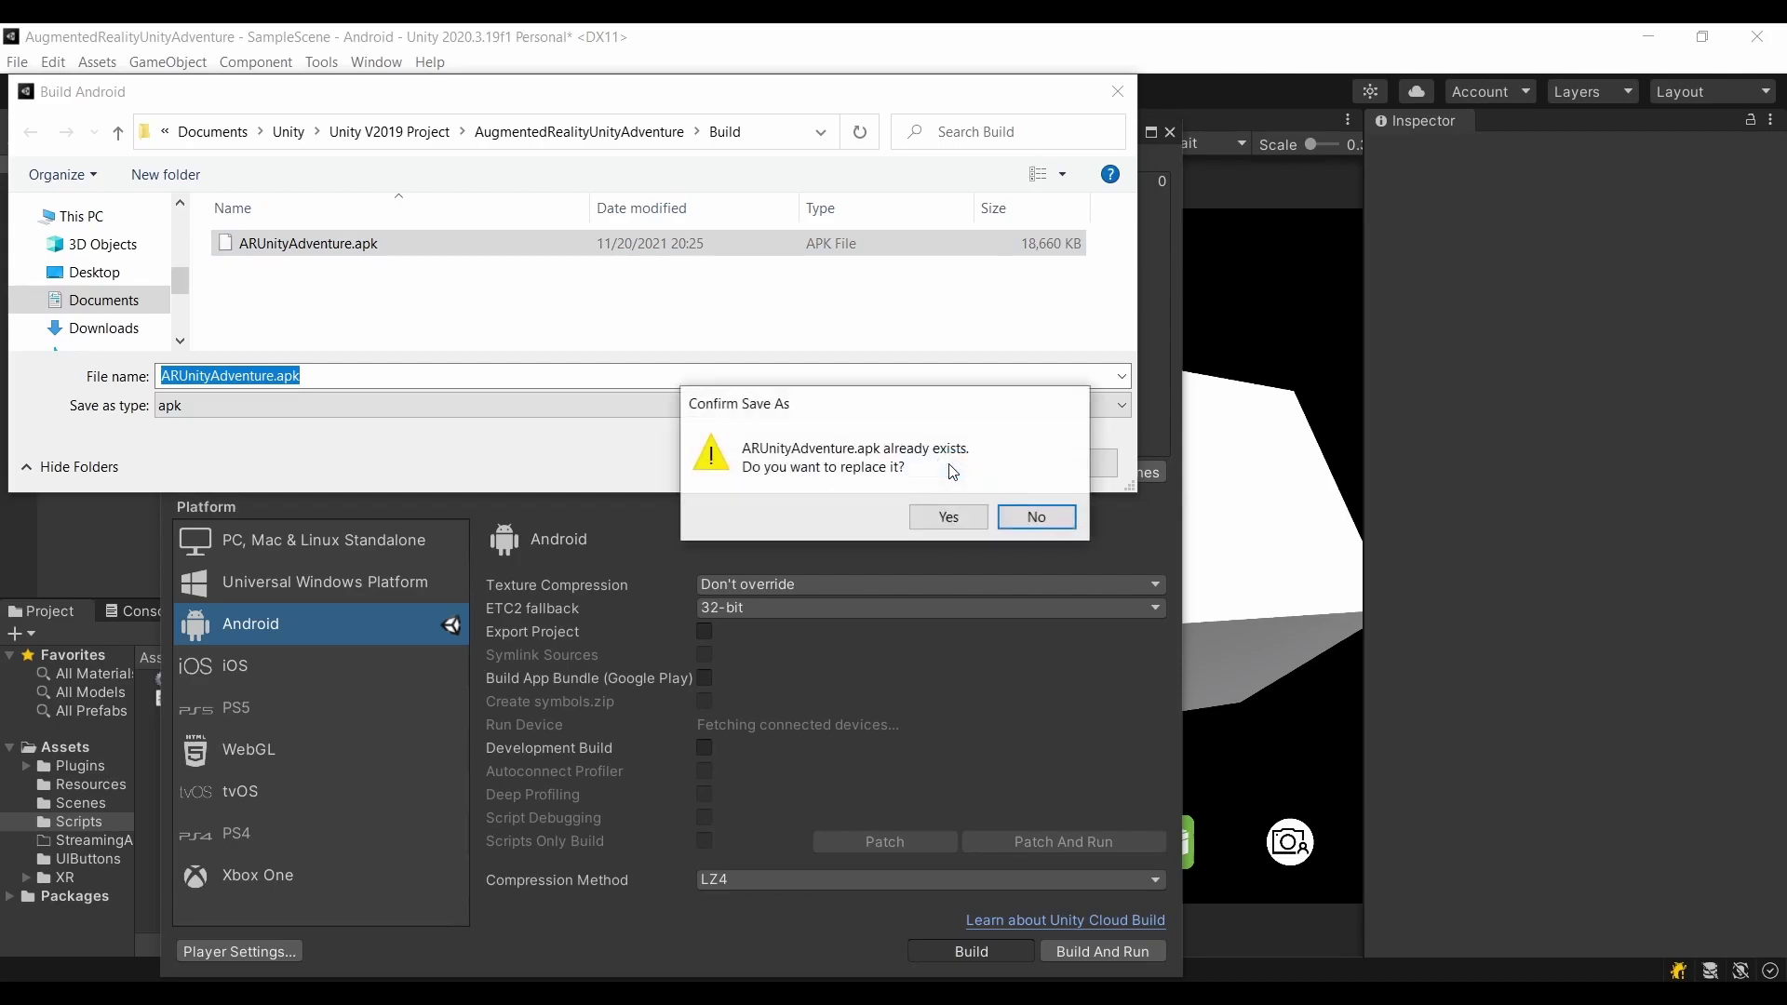
pyautogui.click(946, 514)
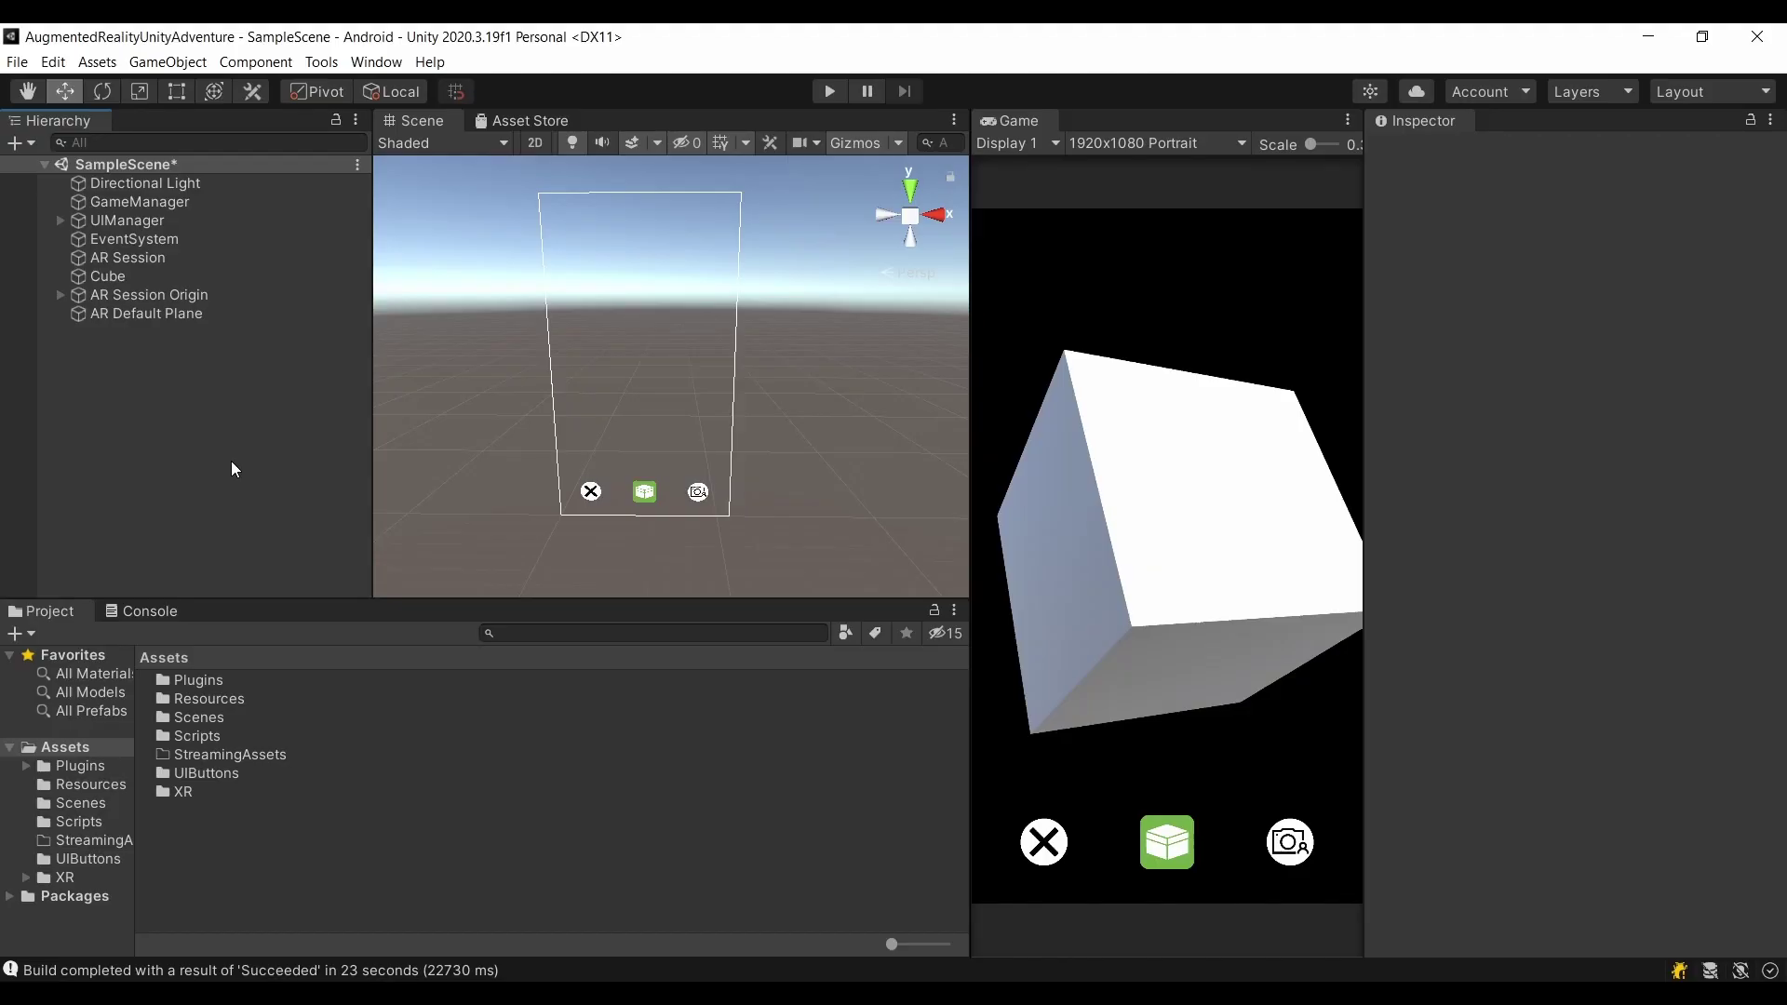
# Step: Clear the AR Plane Manager's plane prefab and delete AR Default Plane from the scene
pyautogui.click(215, 294)
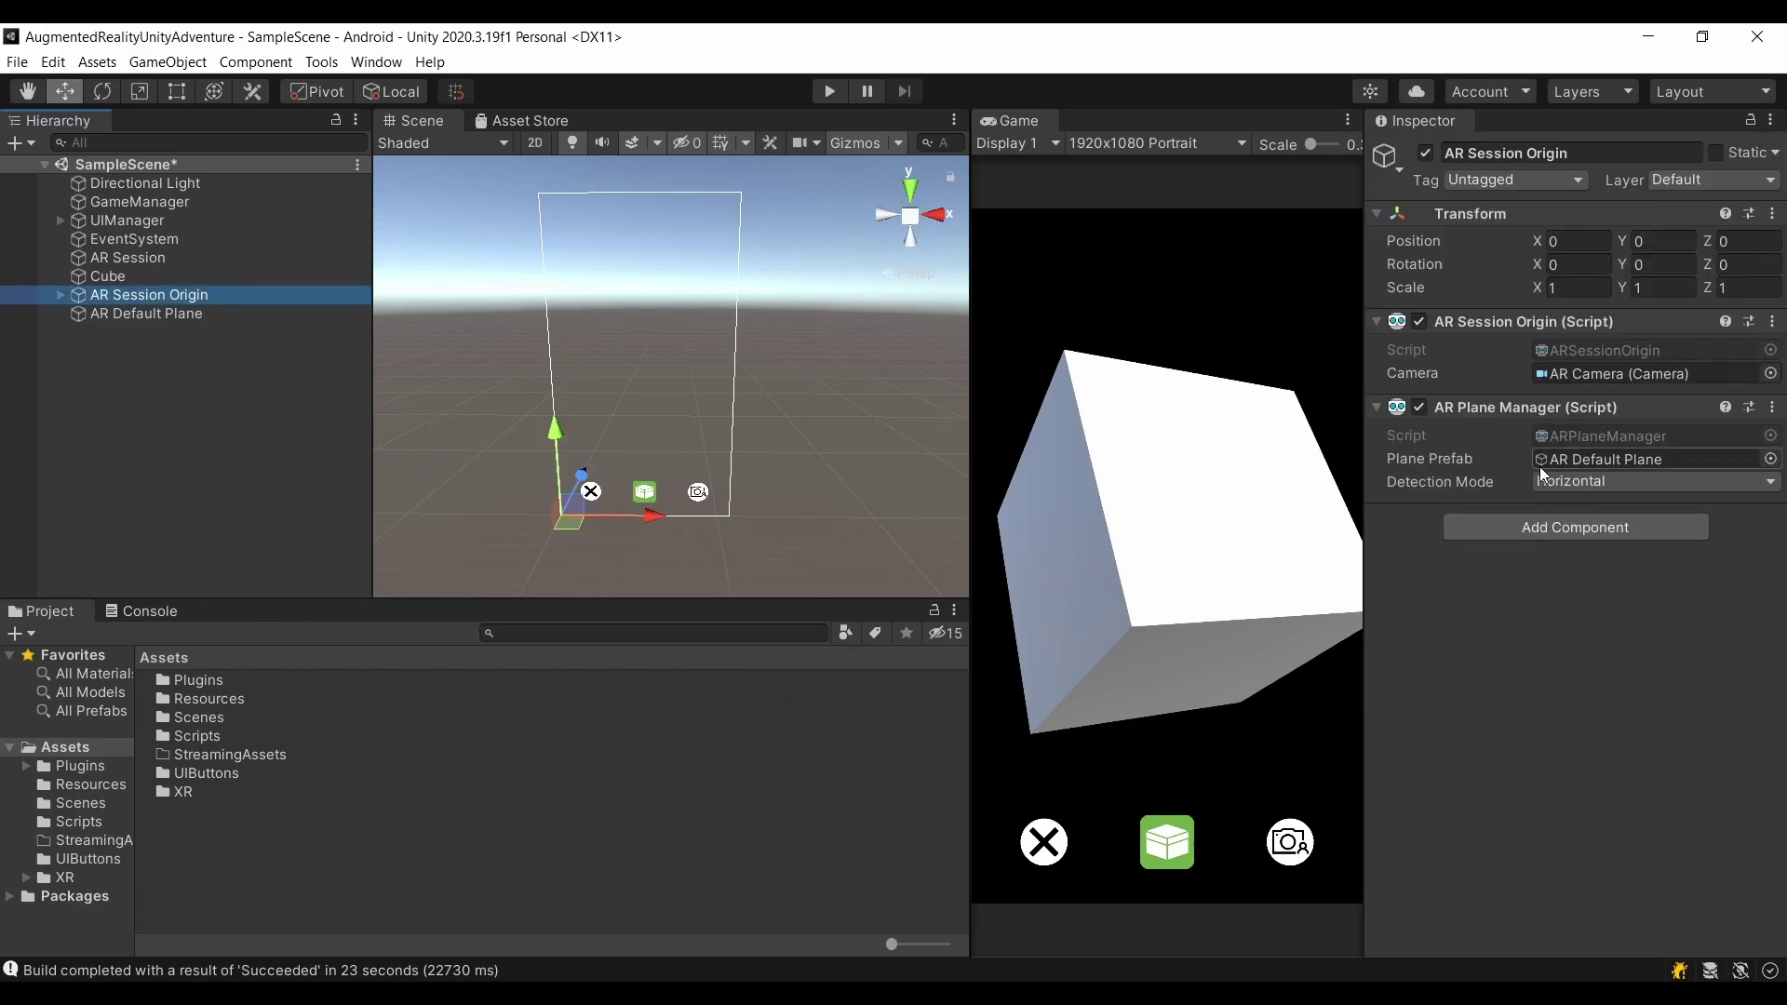
pyautogui.click(1551, 466)
pyautogui.press('Delete')
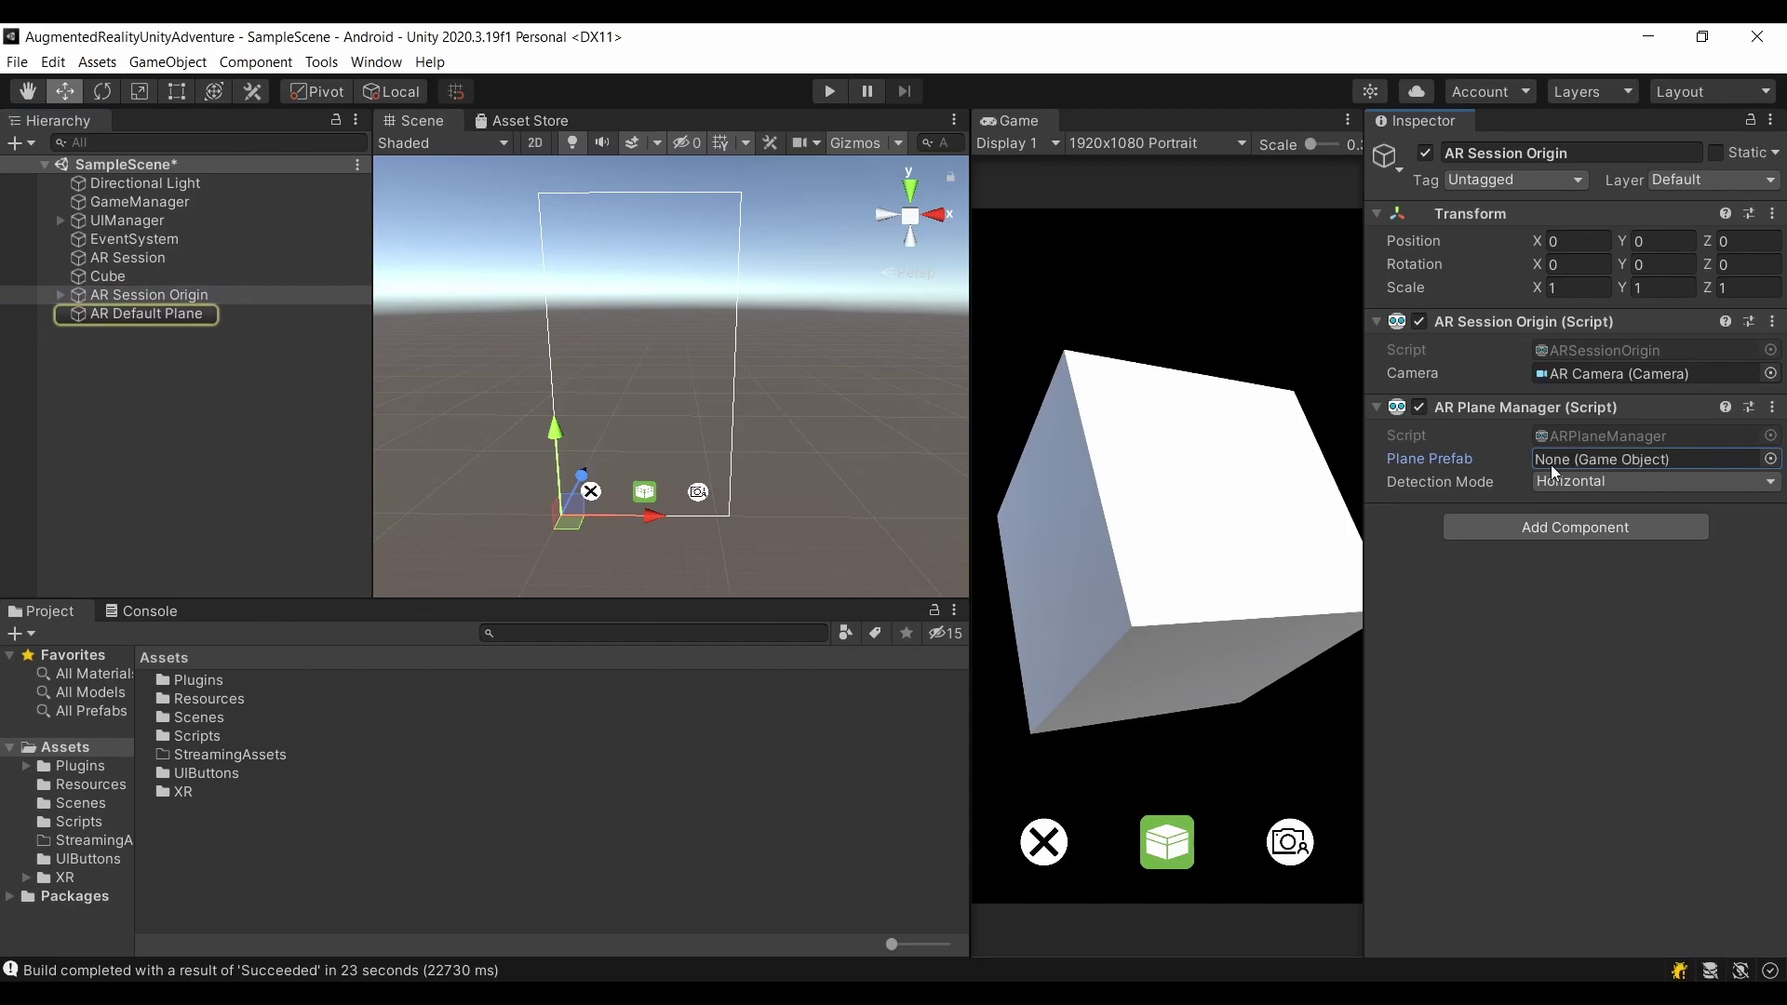
pyautogui.click(190, 372)
pyautogui.click(175, 315)
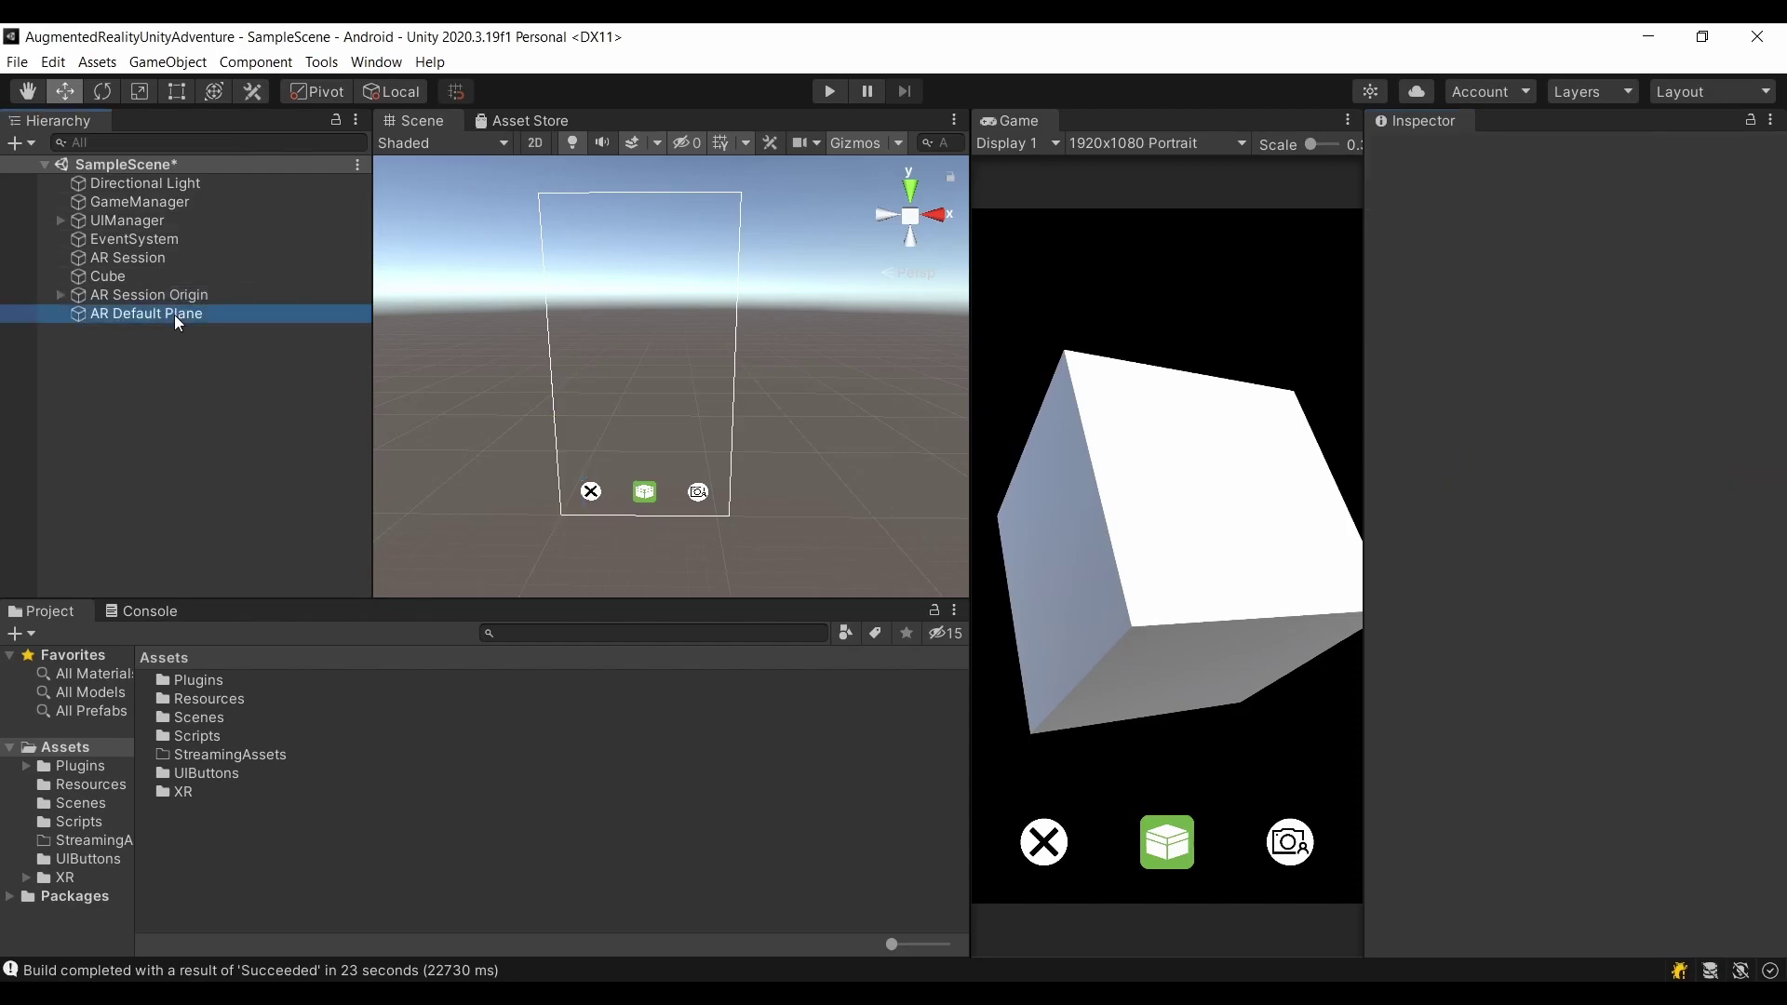
pyautogui.press('Delete')
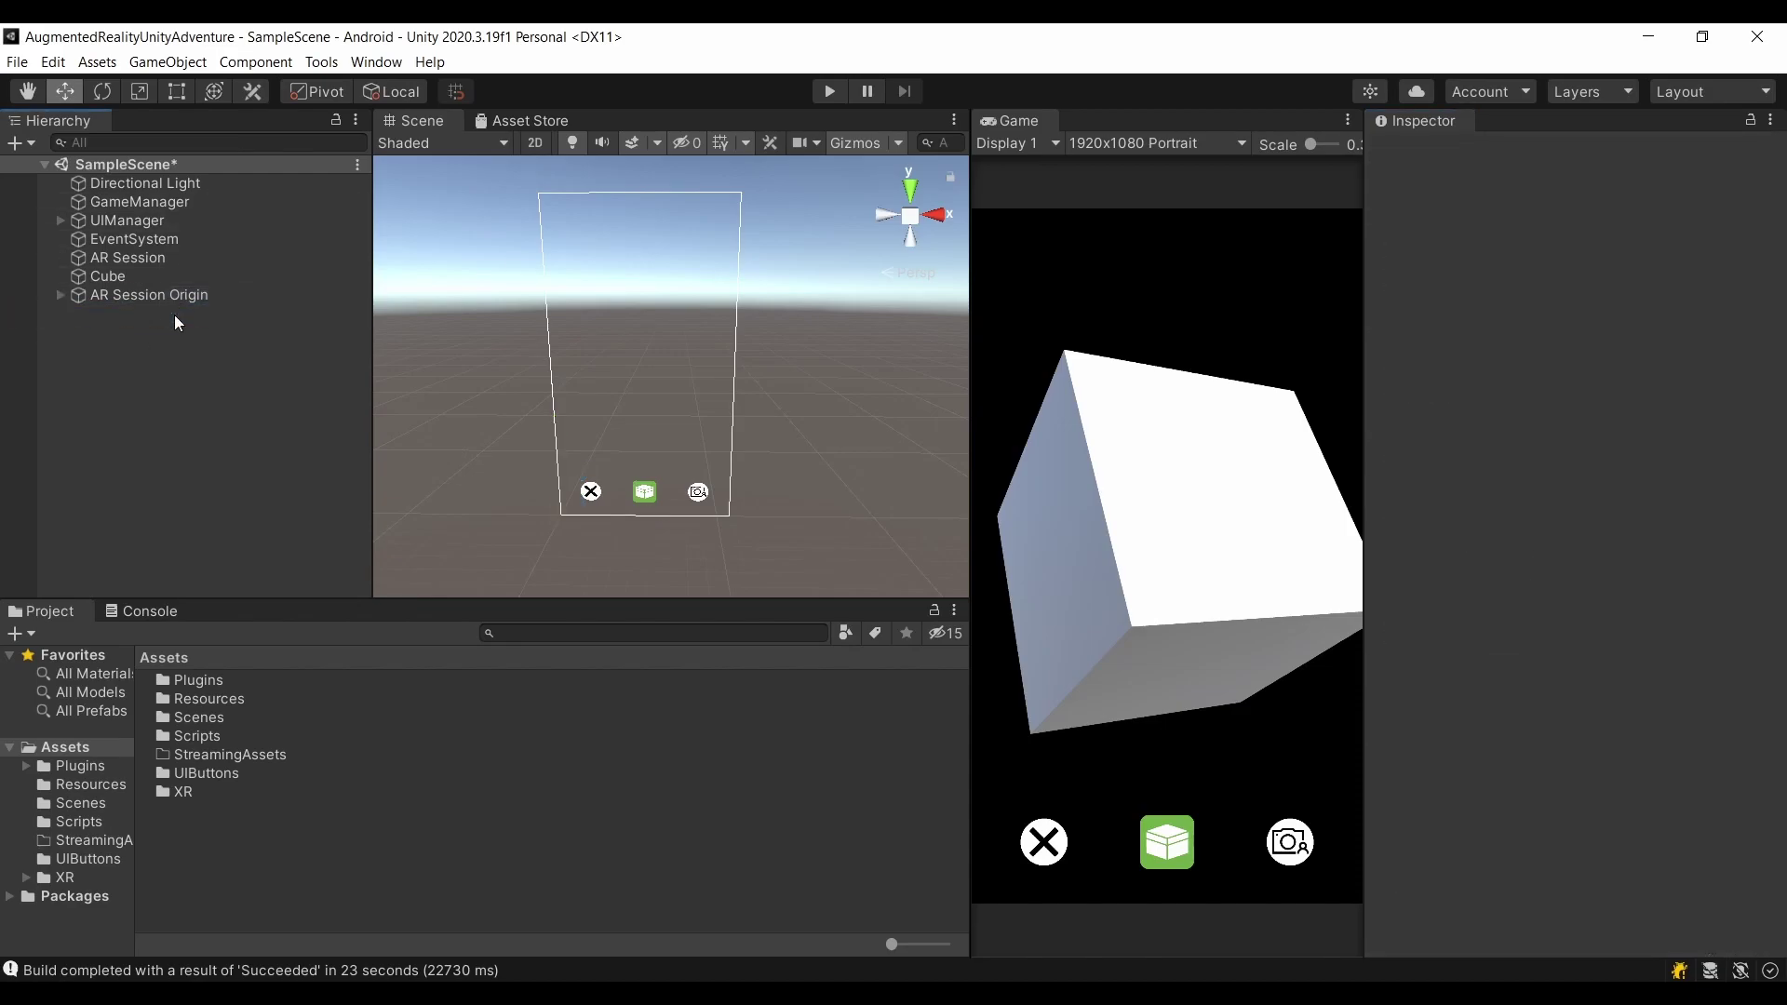
# Step: Add an AR Point Cloud Manager component to AR Session Origin, then deselect the object
pyautogui.click(185, 294)
pyautogui.click(1594, 524)
pyautogui.press('BackSpace')
pyautogui.write('AR Poin')
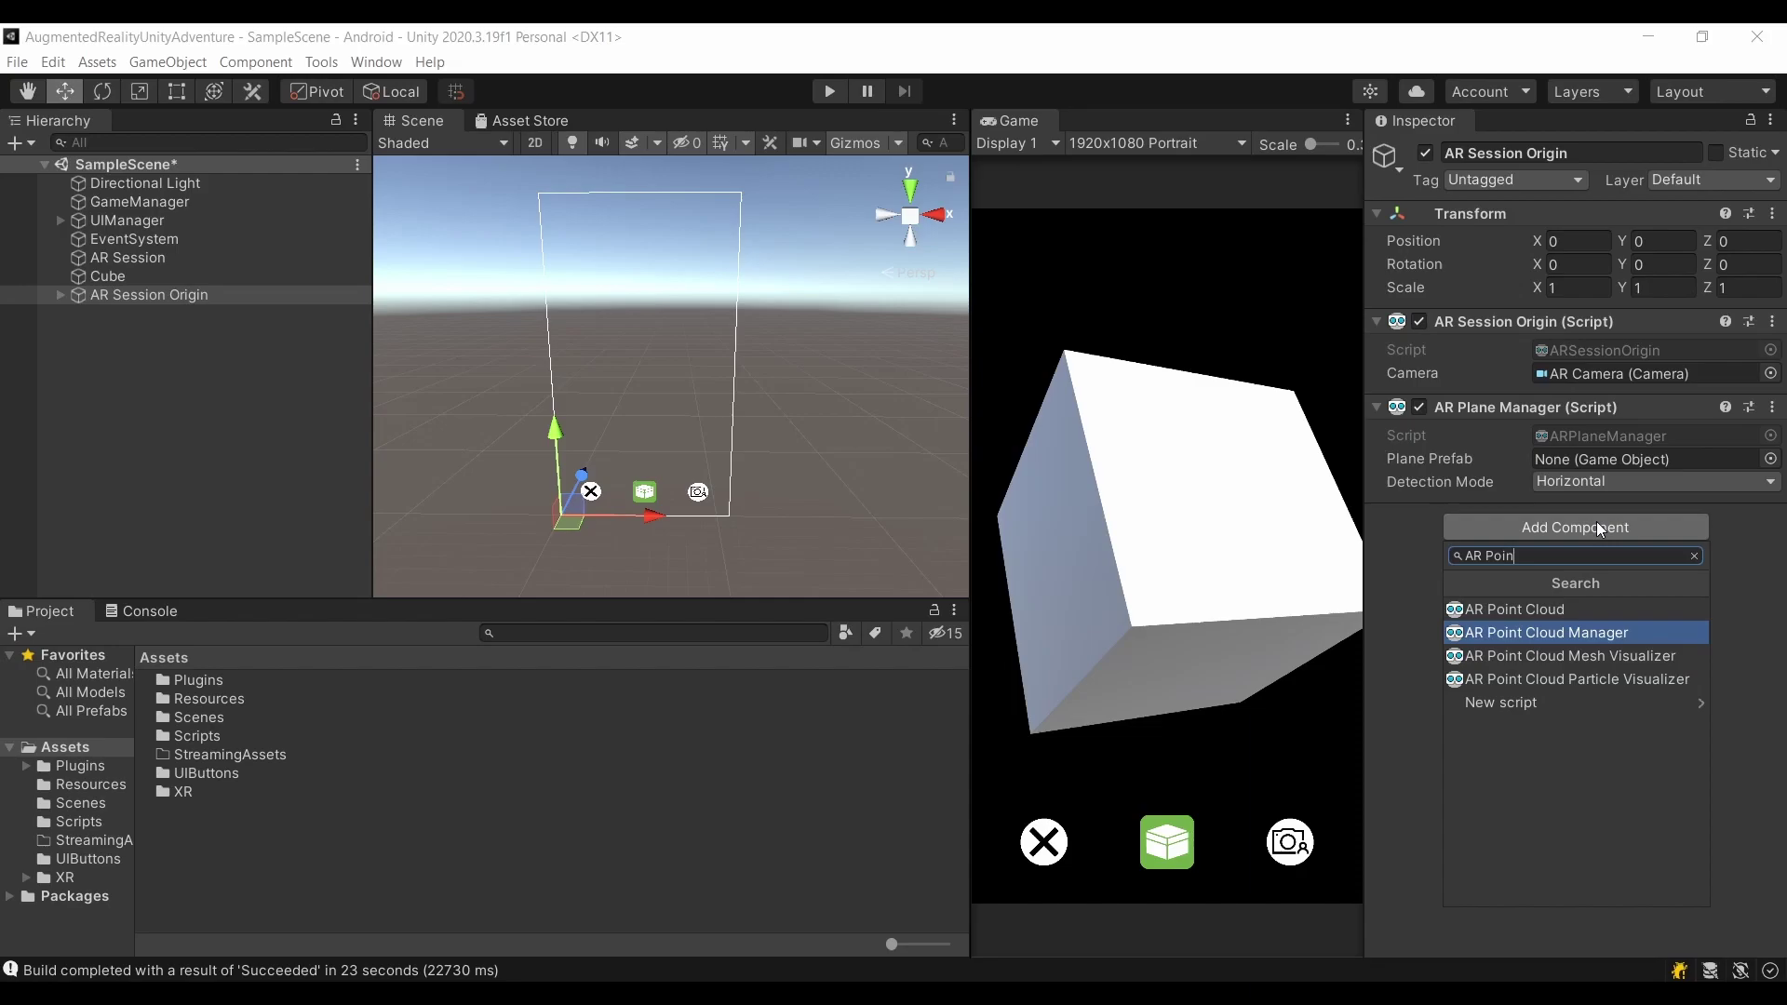
pyautogui.press('Return')
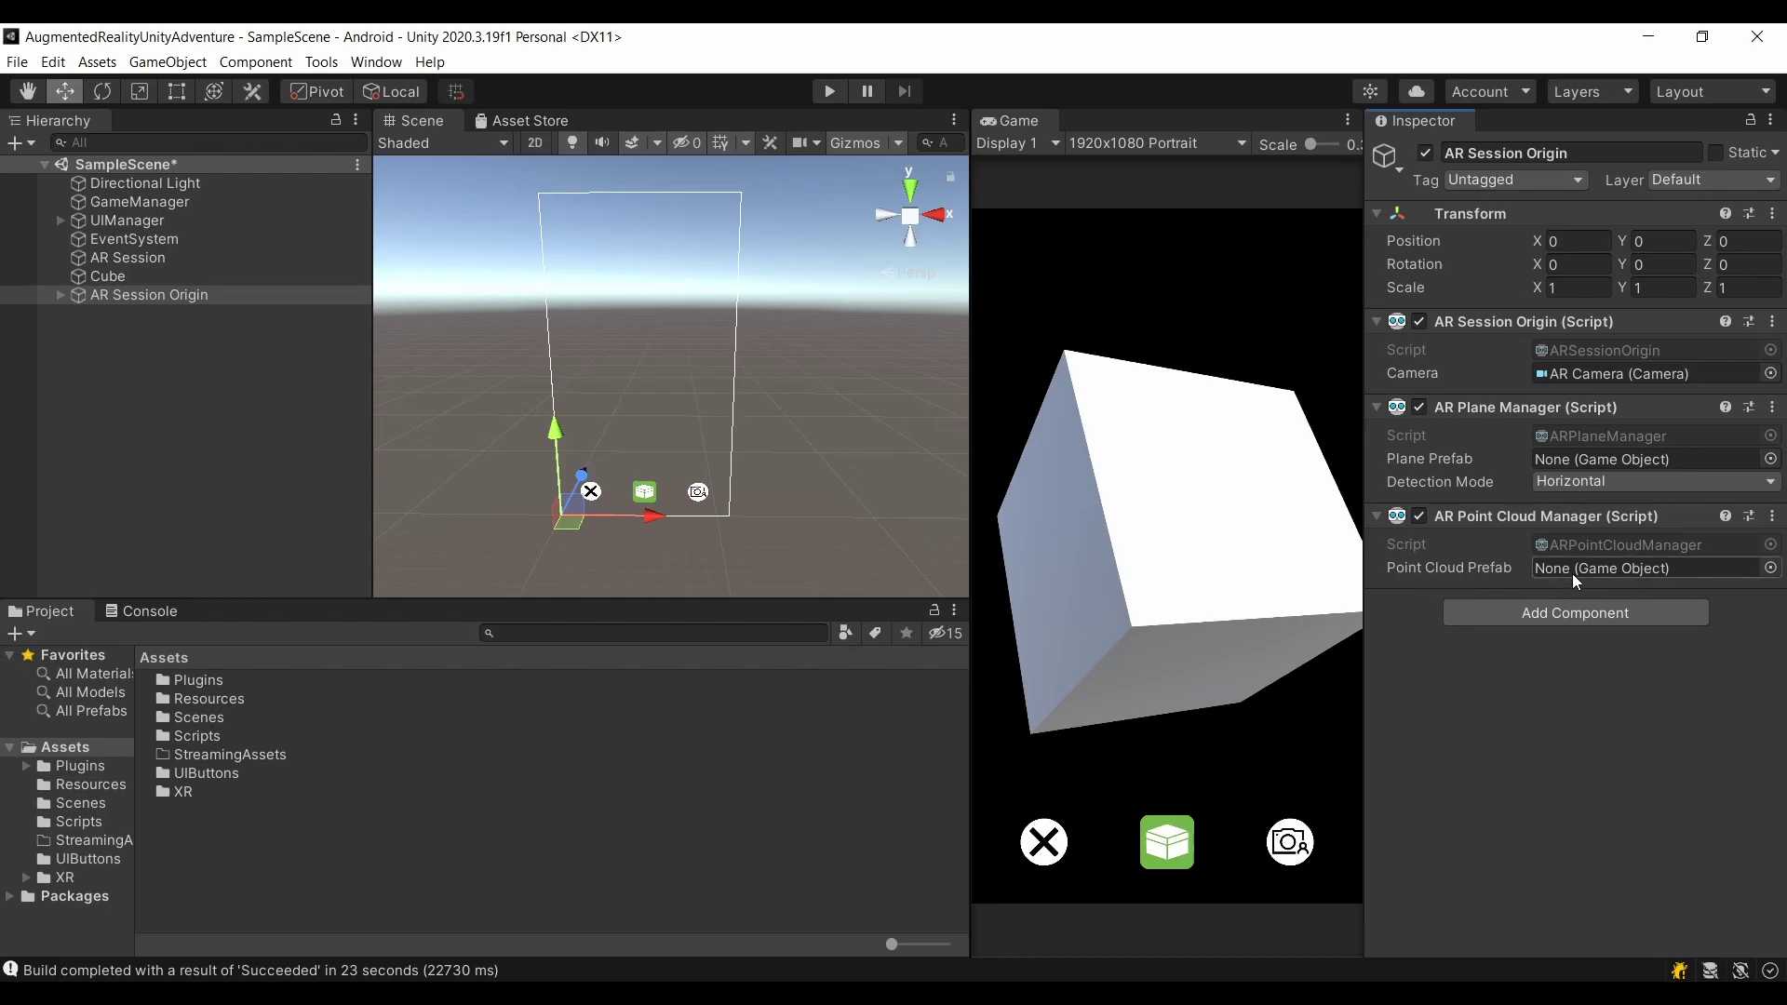
pyautogui.click(202, 422)
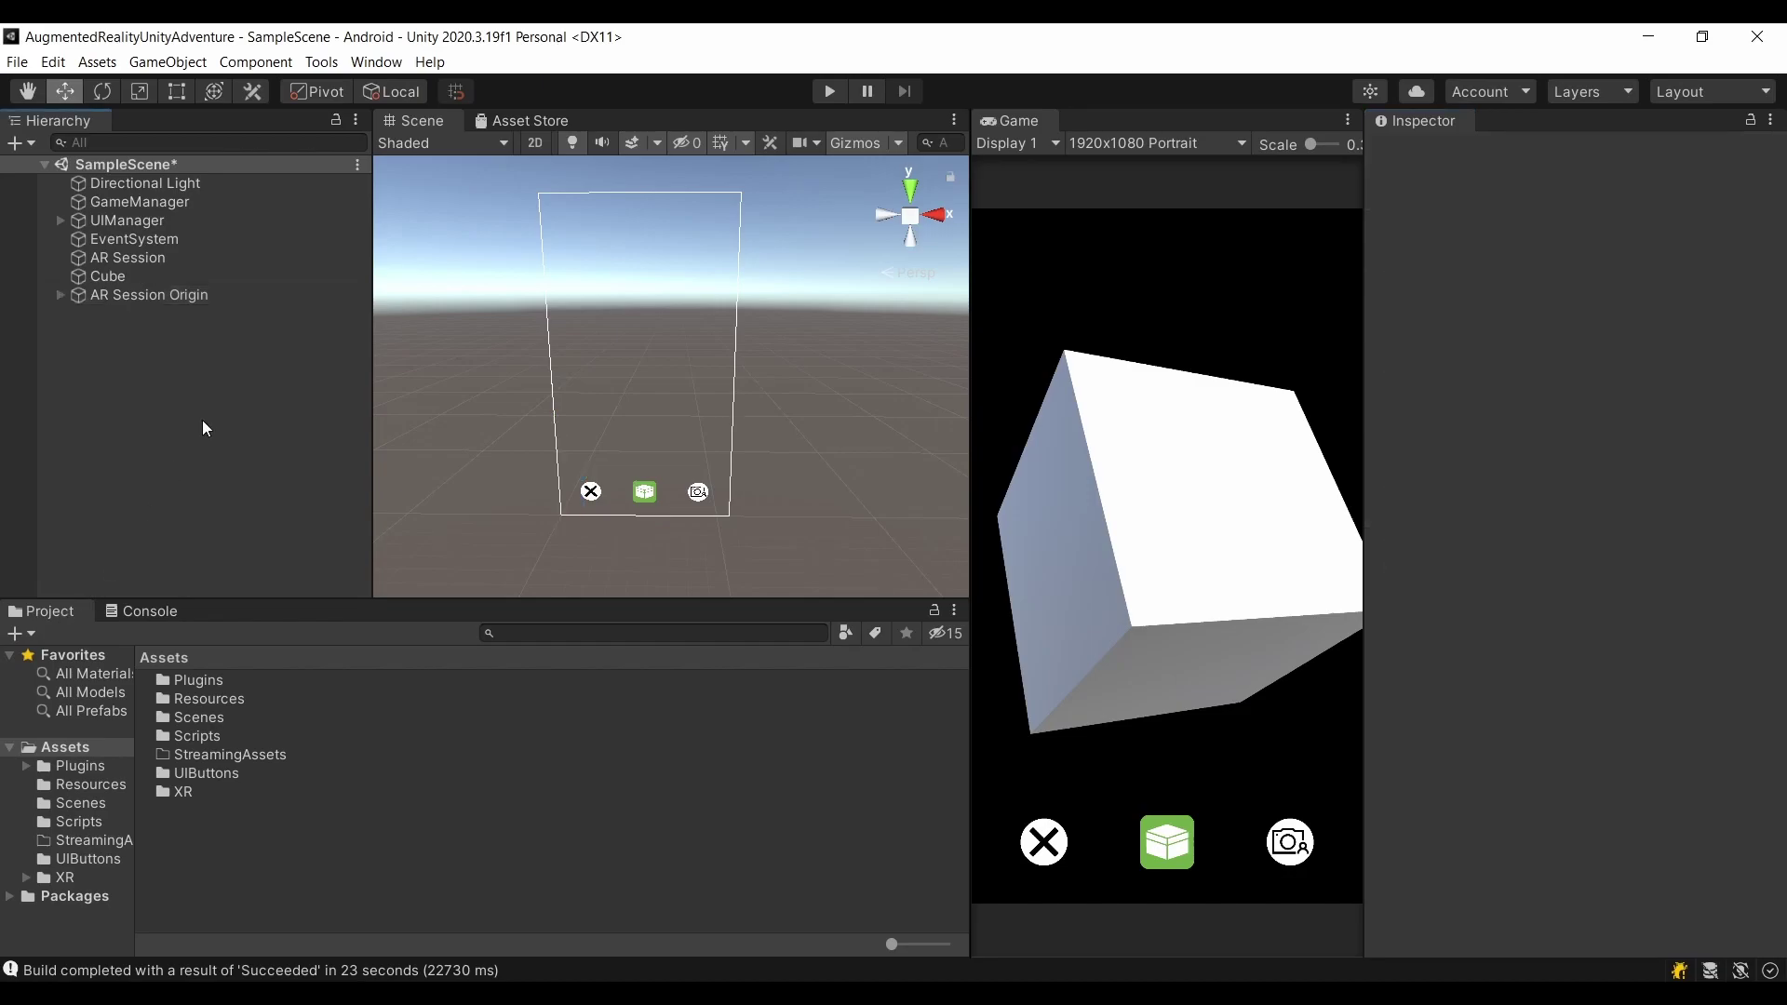
# Step: Create an empty game object named PointCloud and reset its transform
pyautogui.rightClick(103, 378)
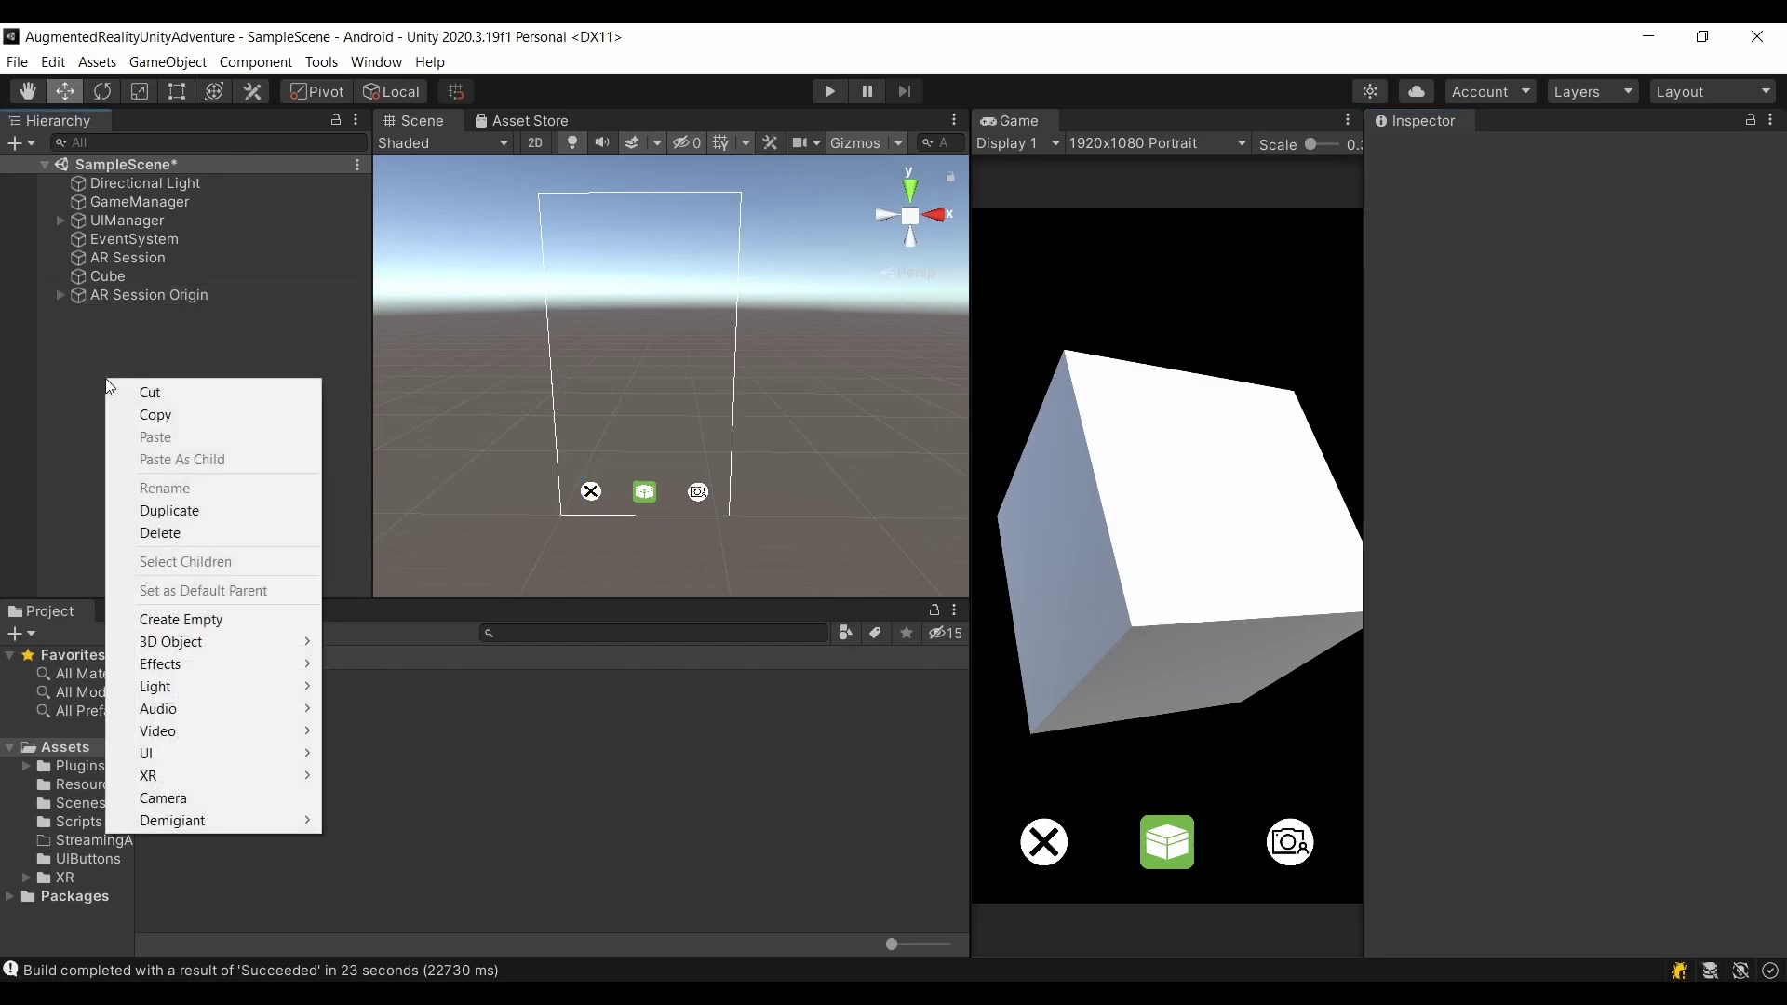
pyautogui.click(201, 614)
pyautogui.click(1592, 152)
pyautogui.press('BackSpace')
pyautogui.write('PointCloud')
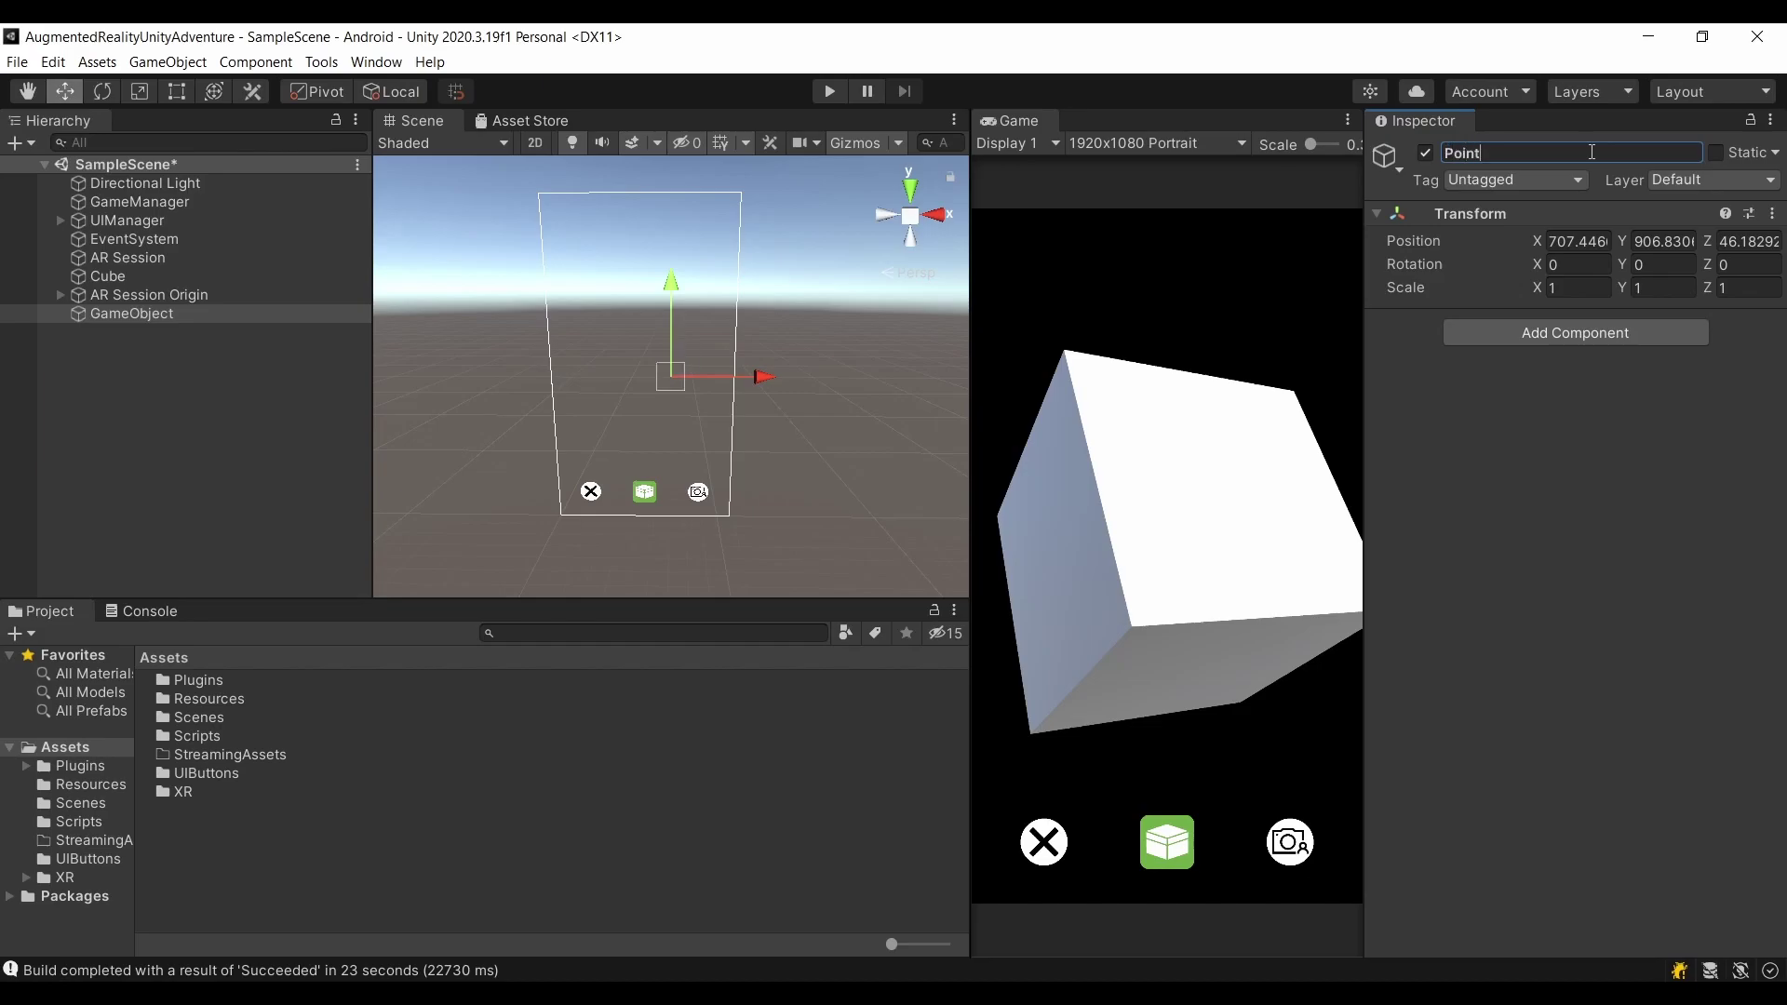
pyautogui.click(1770, 213)
pyautogui.click(1573, 226)
# Step: Add a Particle System component to the PointCloud object
pyautogui.click(1590, 333)
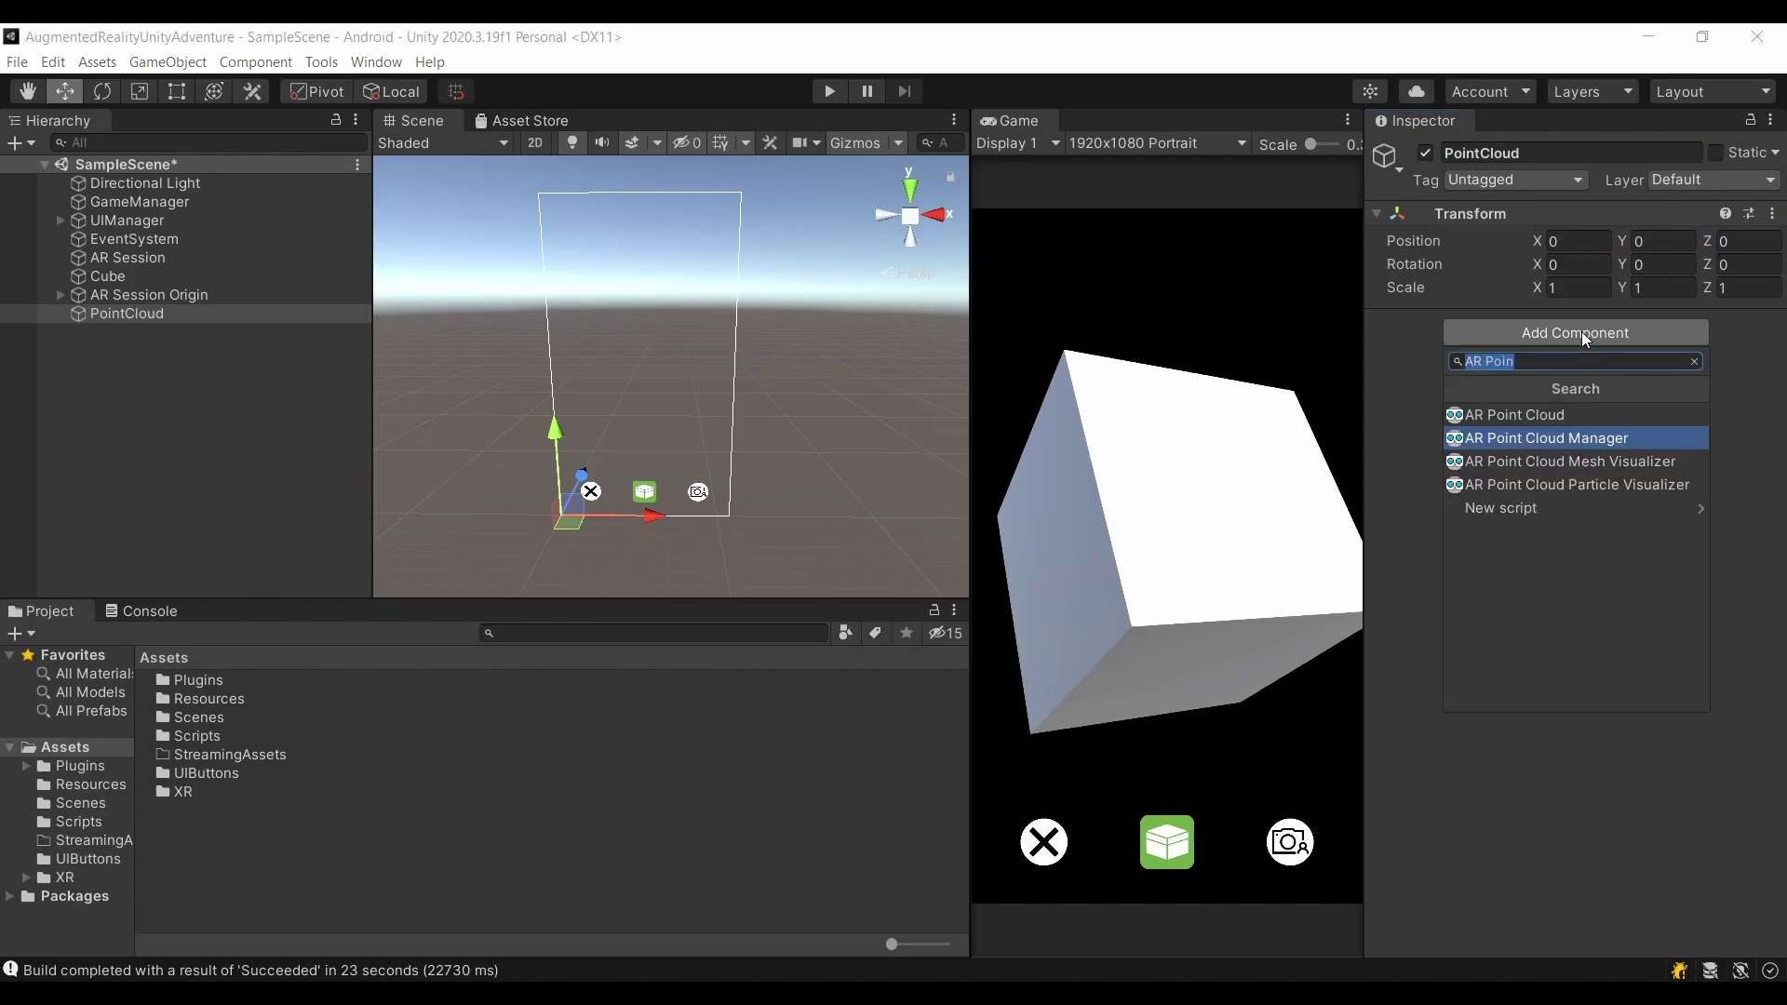
pyautogui.press('BackSpace')
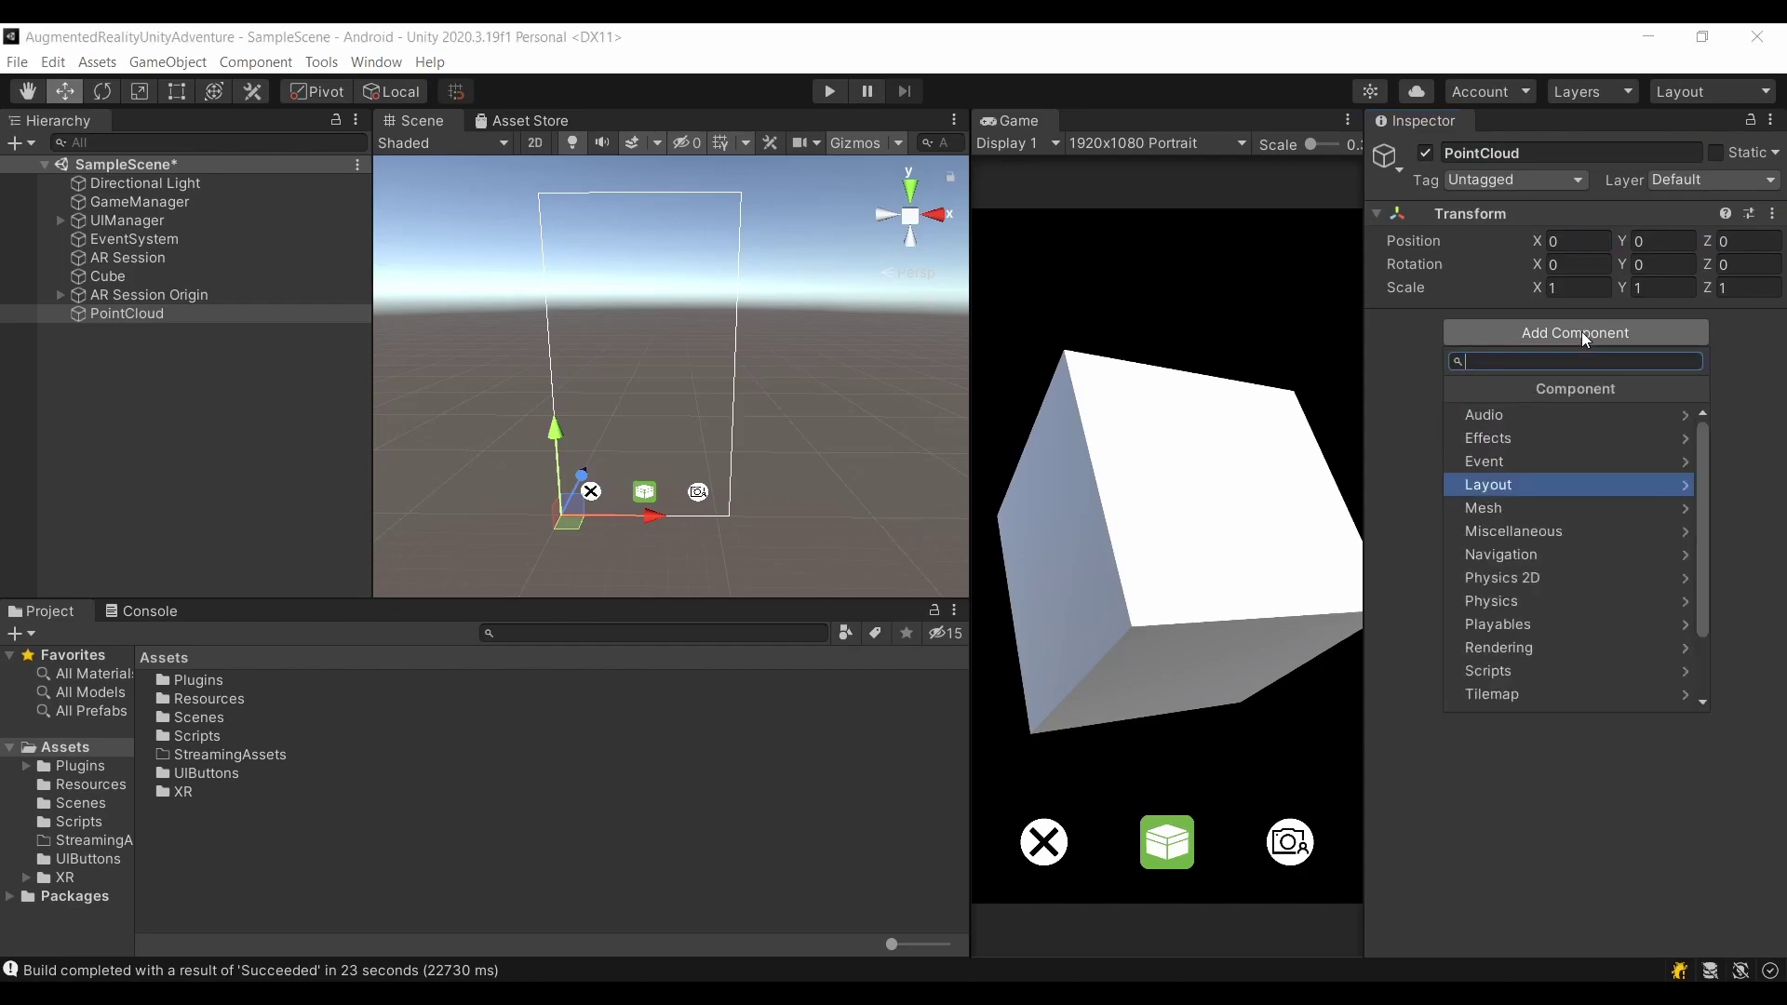
pyautogui.write('Par')
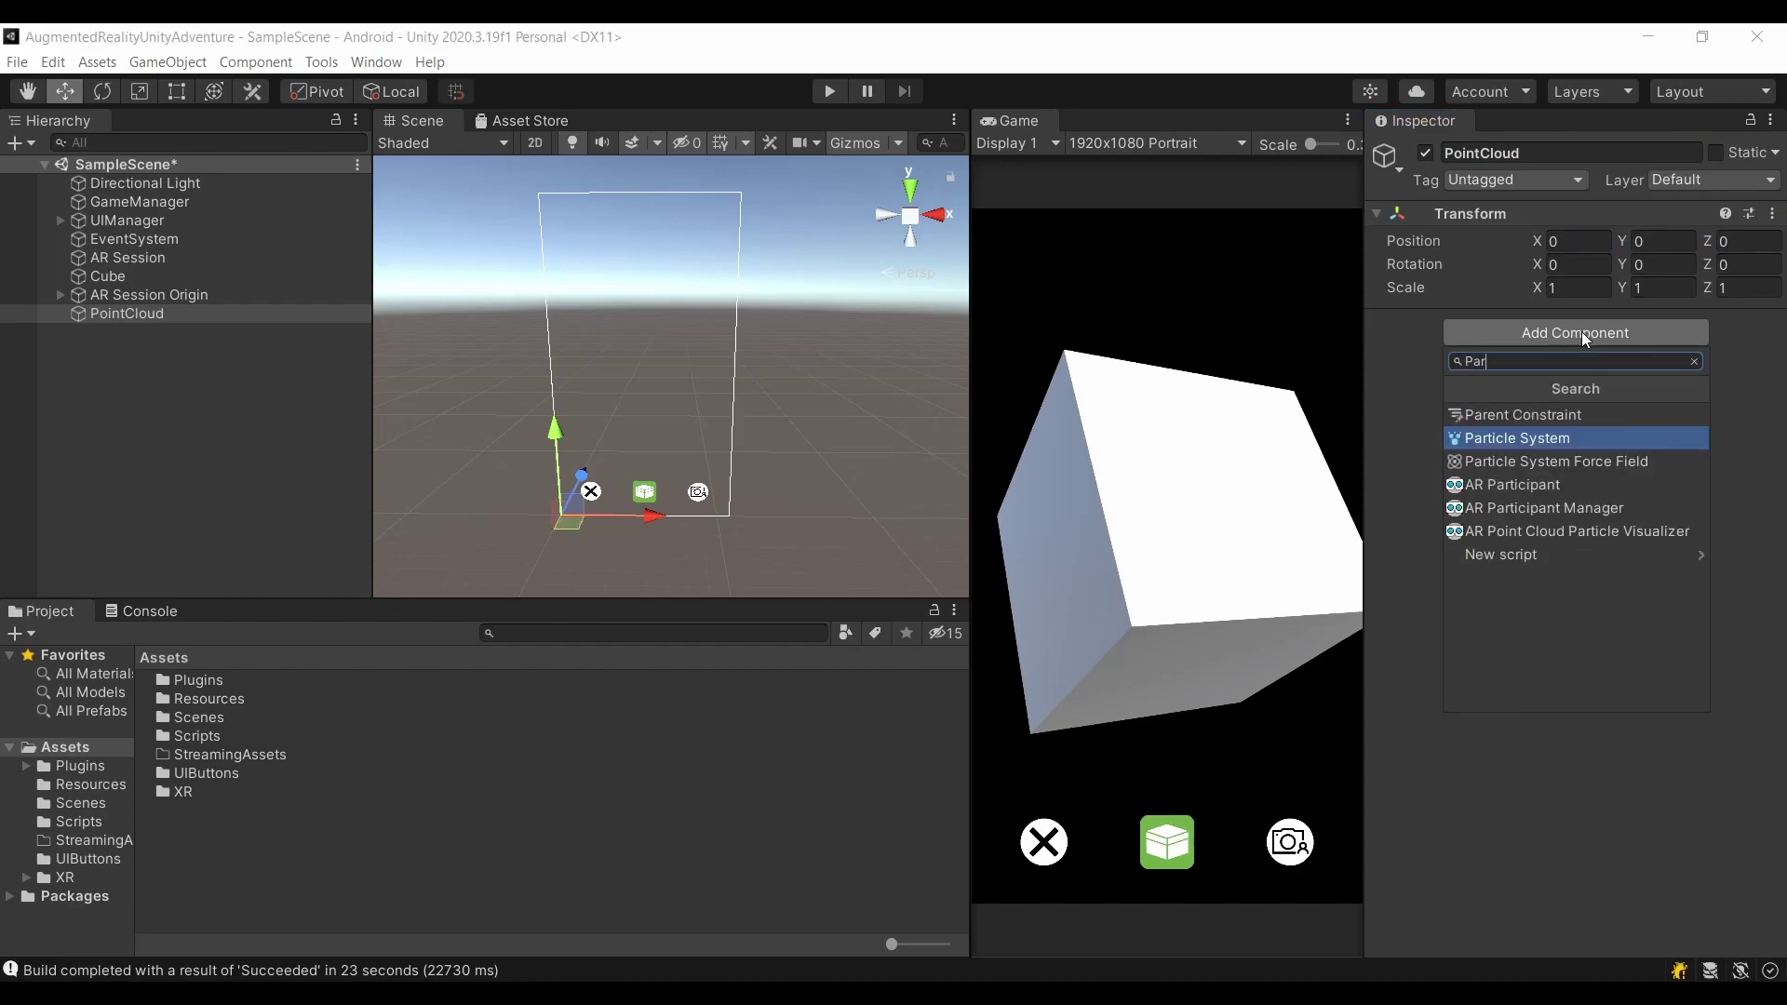
pyautogui.press('Return')
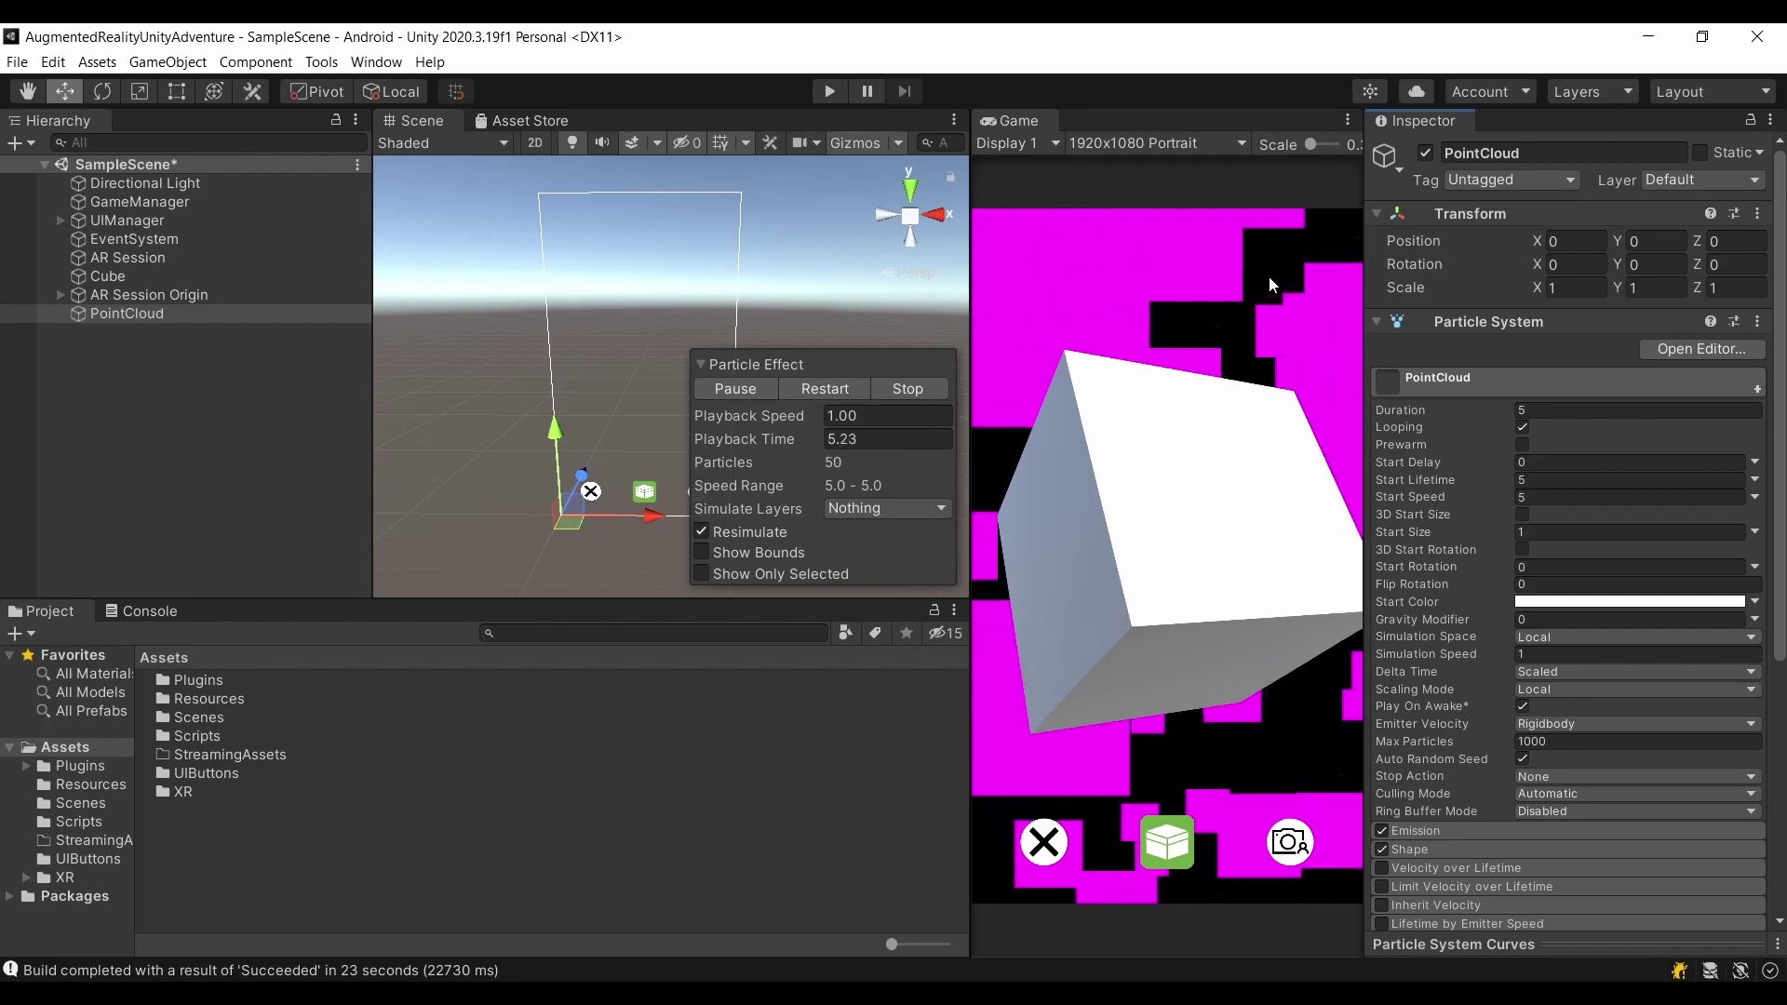
# Step: Create a folder named Prefabs in the project's Assets folder
pyautogui.click(282, 836)
pyautogui.rightClick(264, 851)
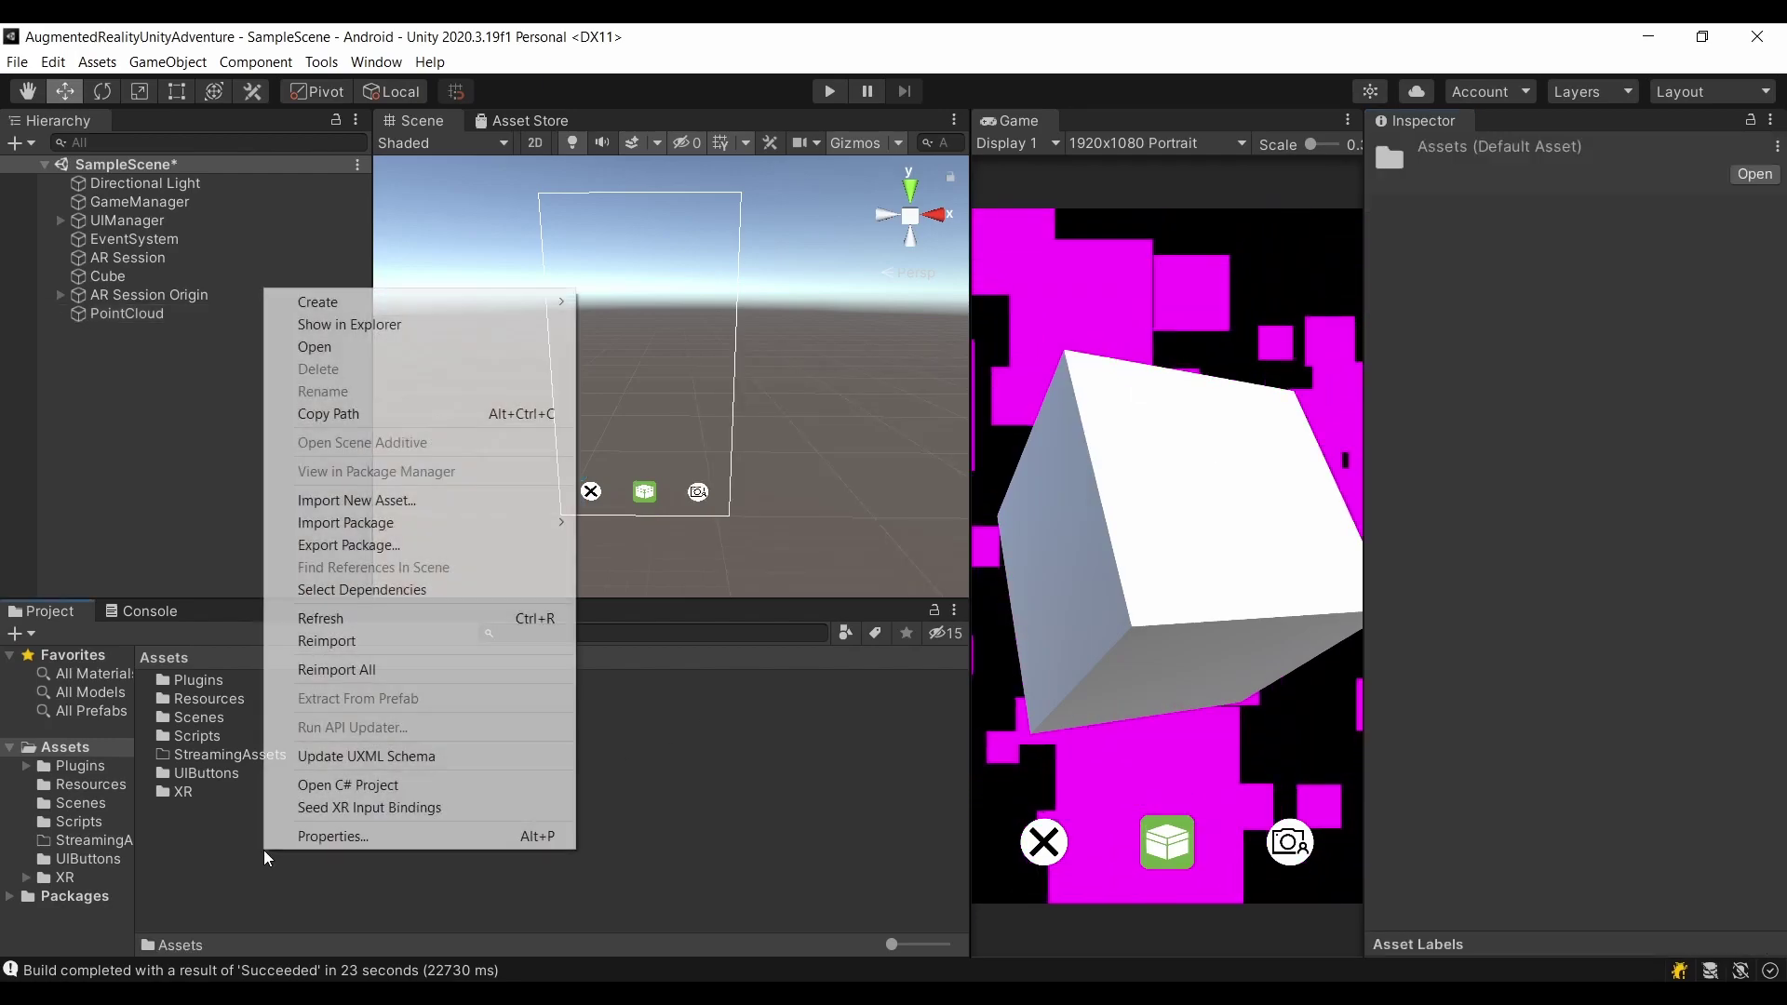
pyautogui.moveTo(450, 299)
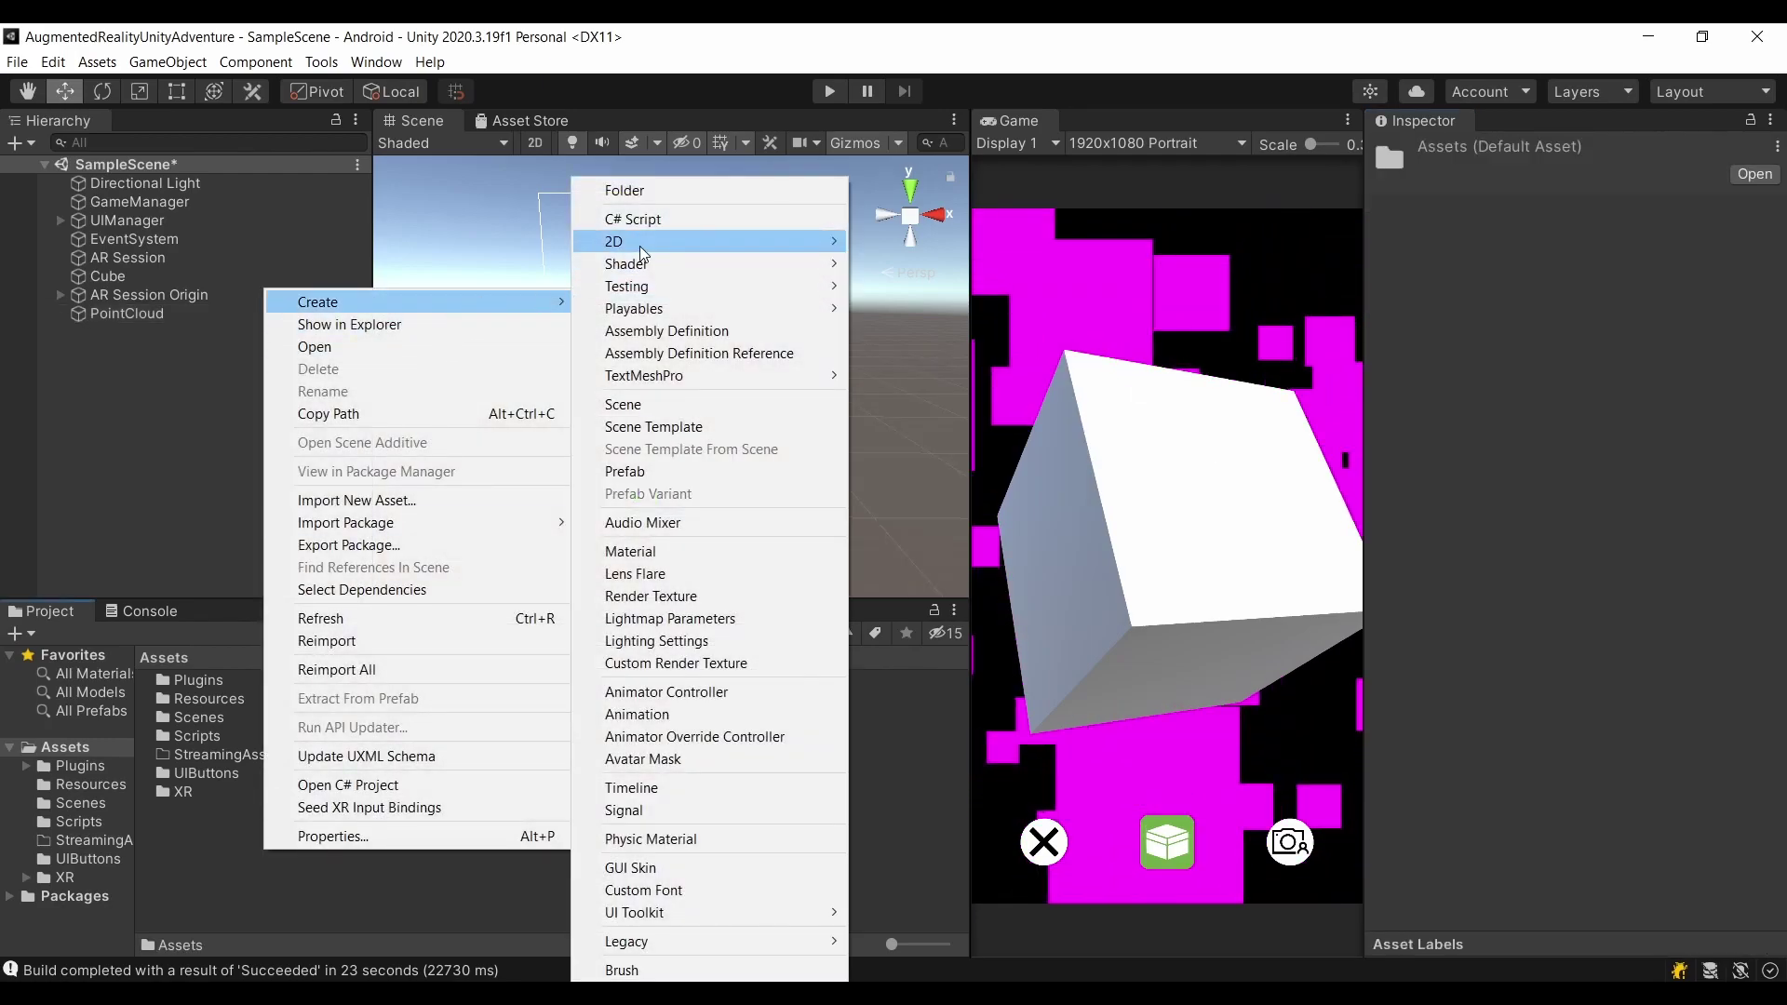
pyautogui.click(657, 188)
pyautogui.write('Pref')
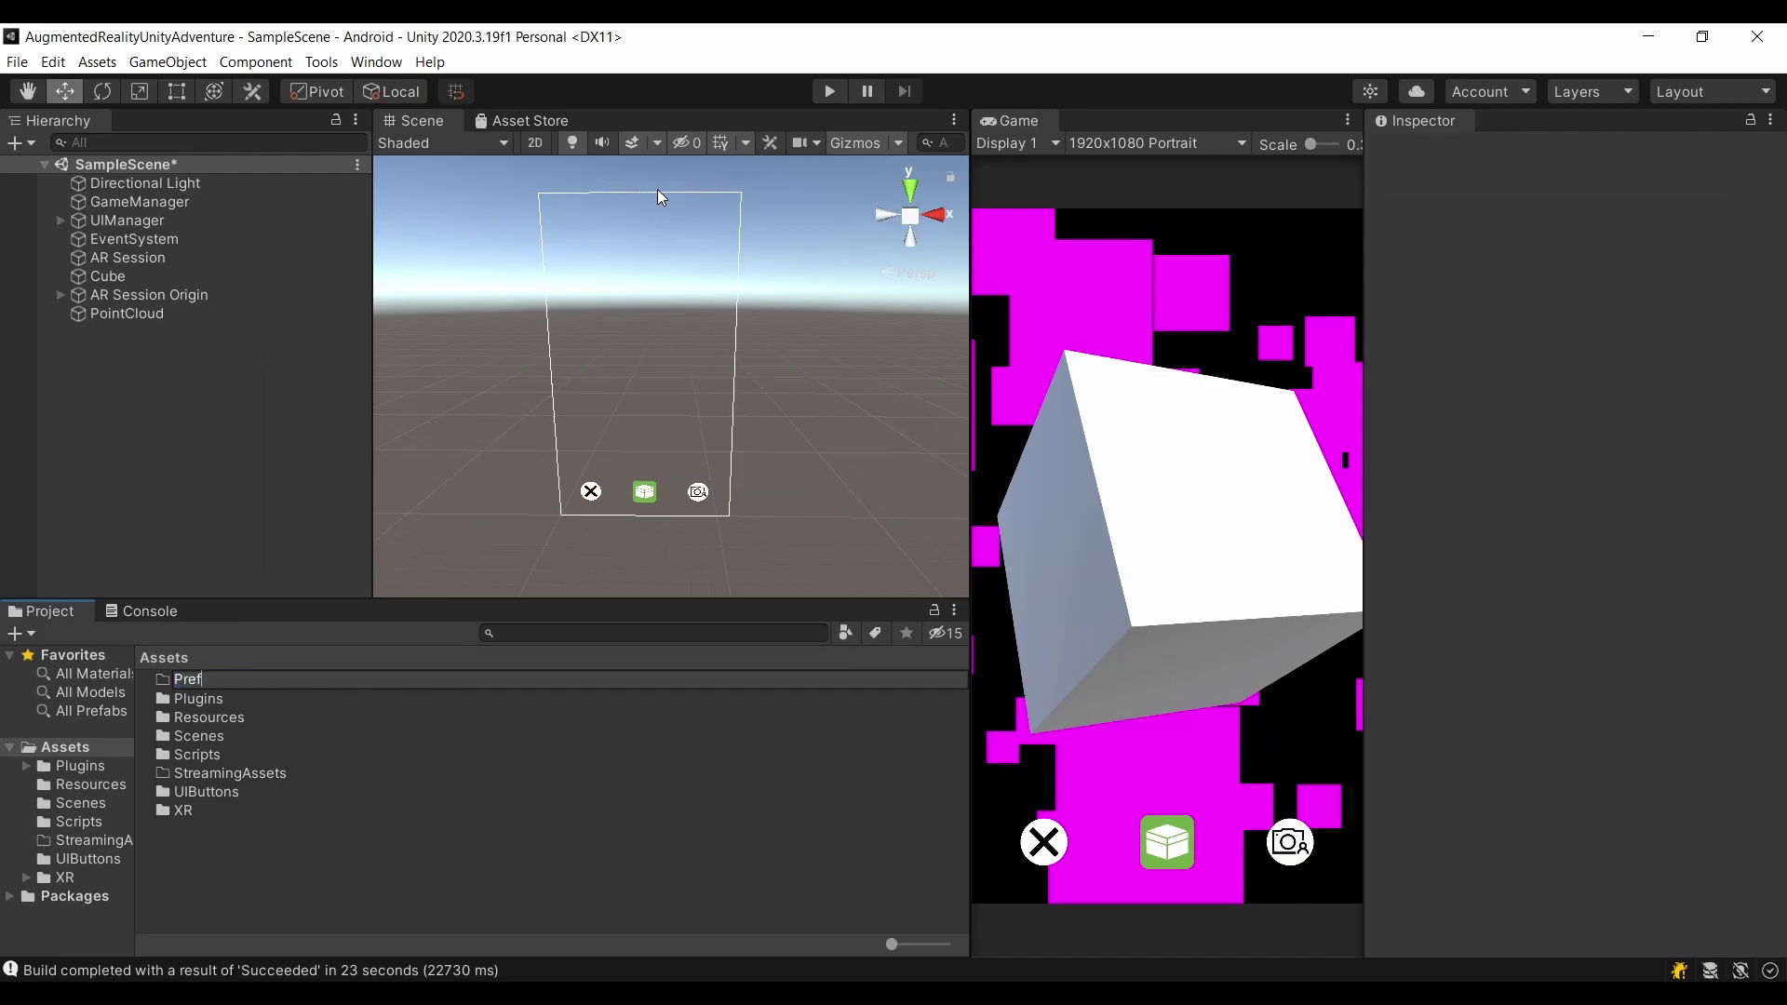
pyautogui.press('Return')
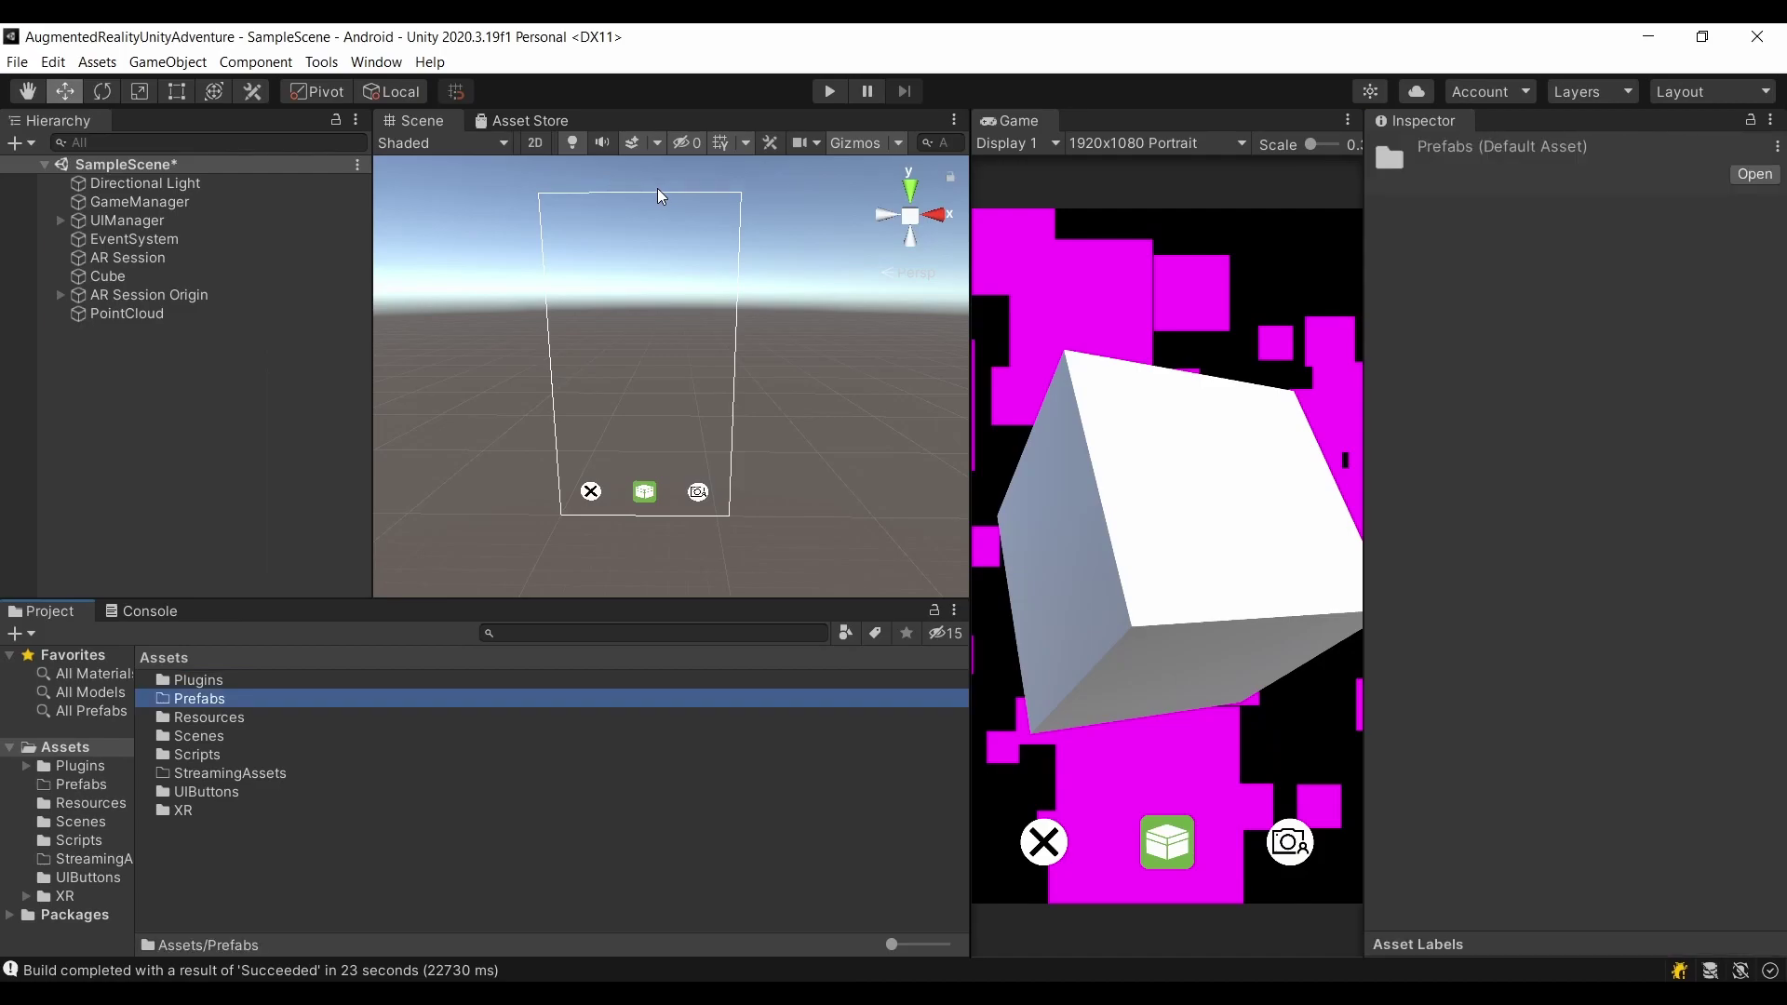
# Step: Create a folder named Materials in the project's Assets folder
pyautogui.click(232, 916)
pyautogui.rightClick(242, 867)
pyautogui.moveTo(297, 319)
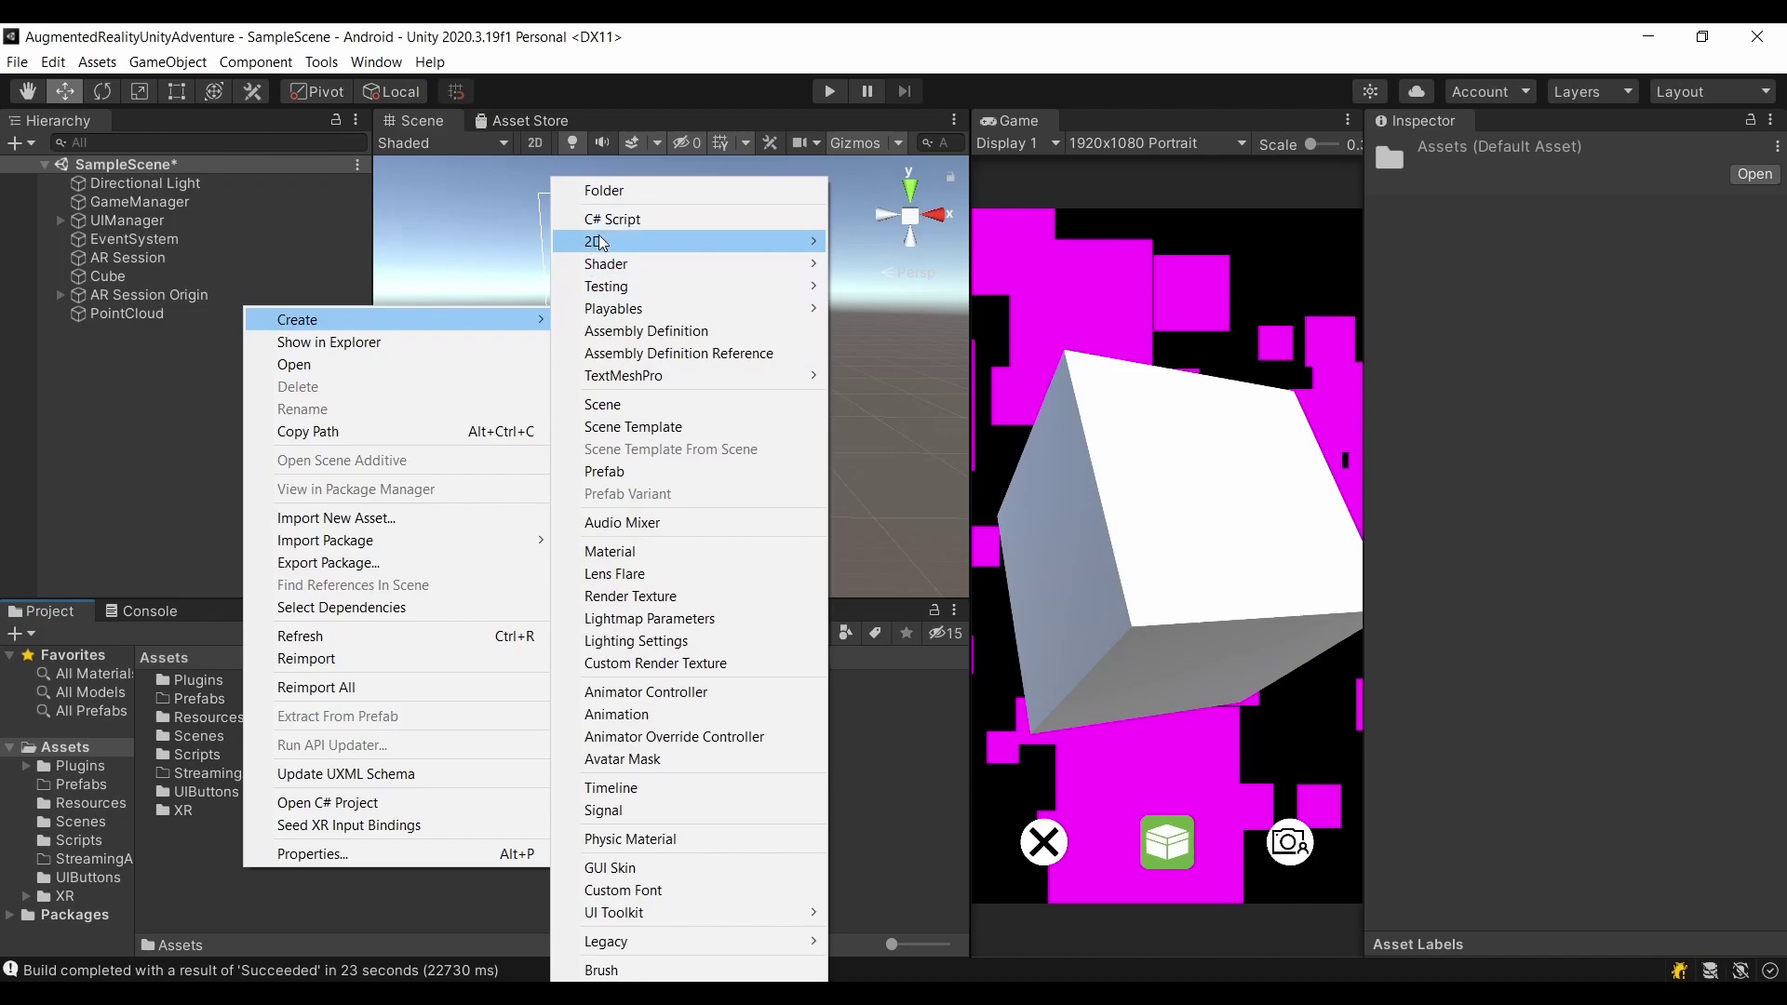
pyautogui.click(610, 192)
pyautogui.write('Materials')
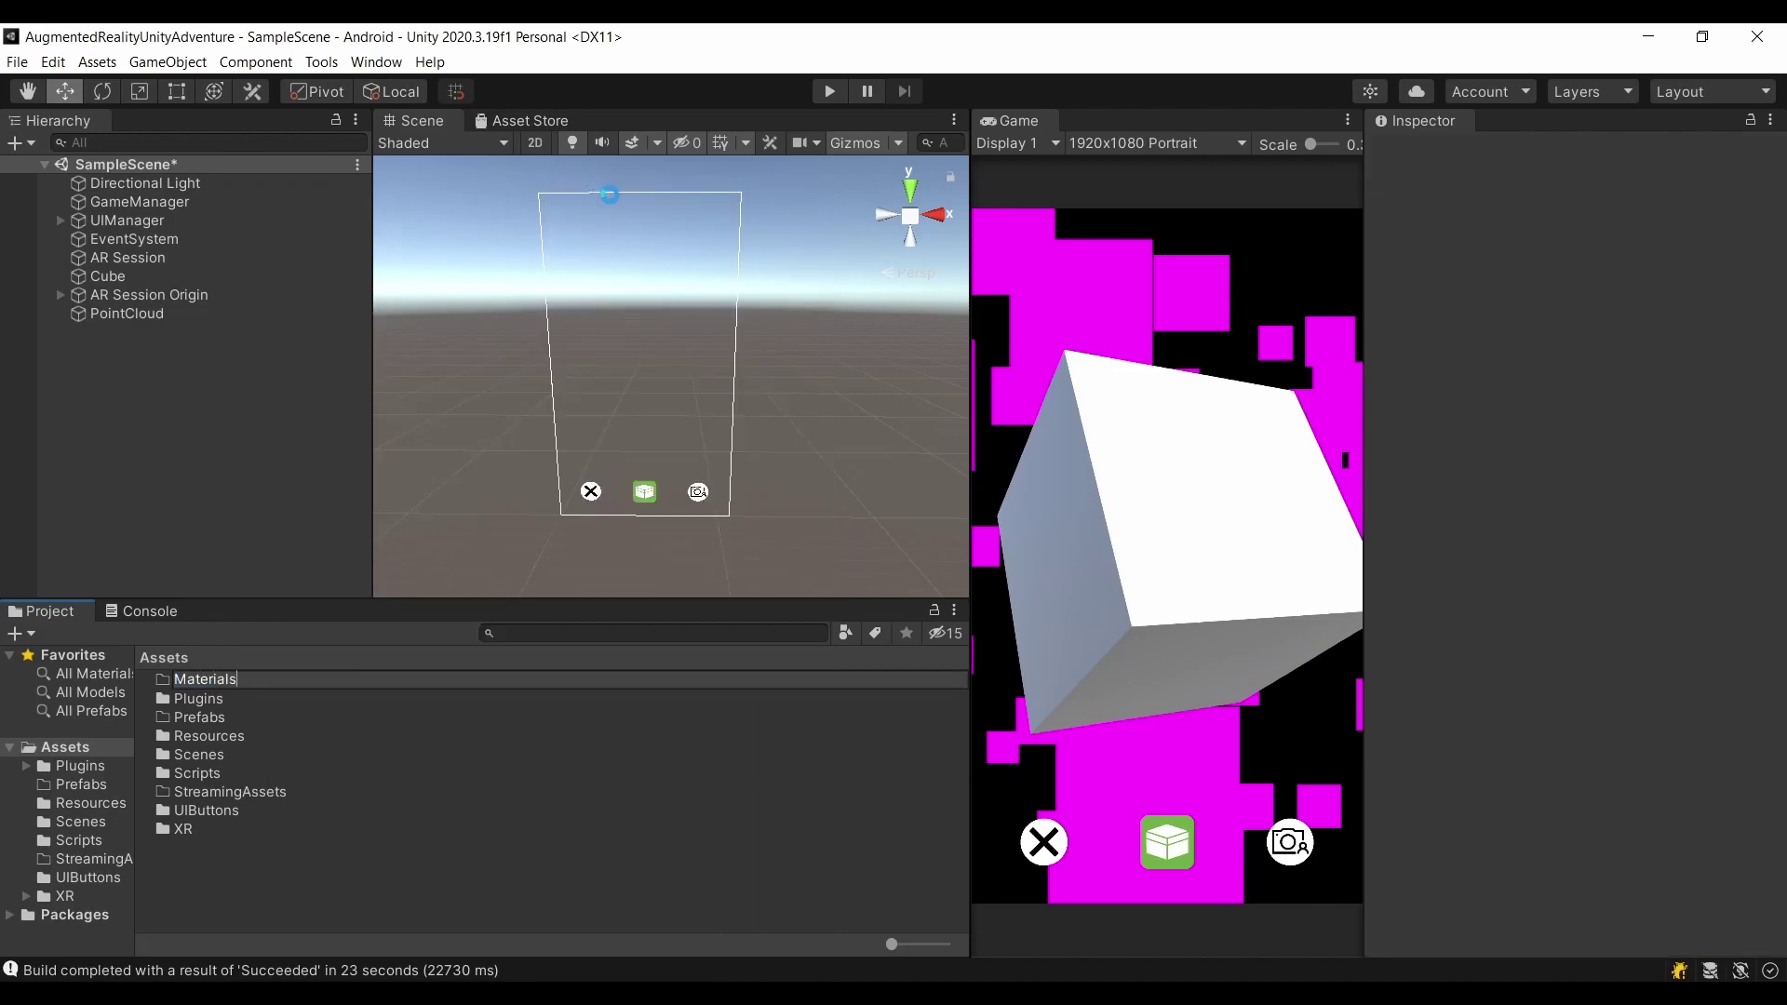
pyautogui.press('Return')
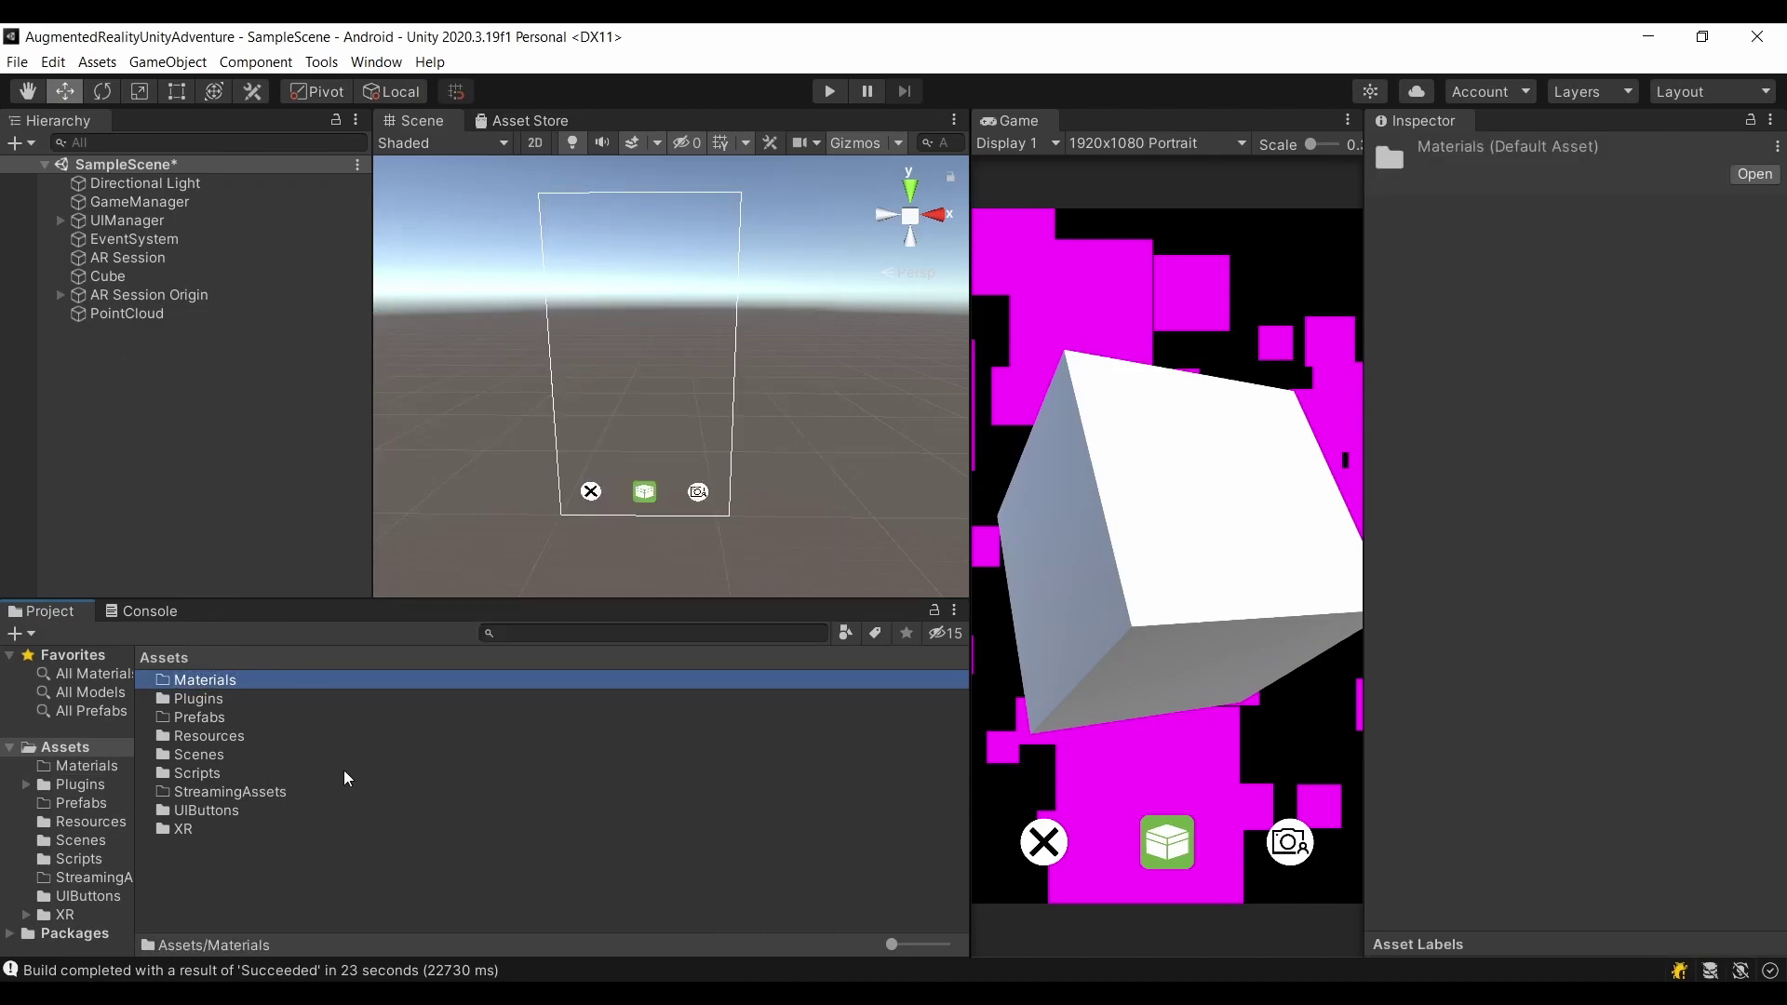
# Step: Create a material named PointCloud inside the Materials folder
pyautogui.doubleClick(214, 685)
pyautogui.rightClick(253, 790)
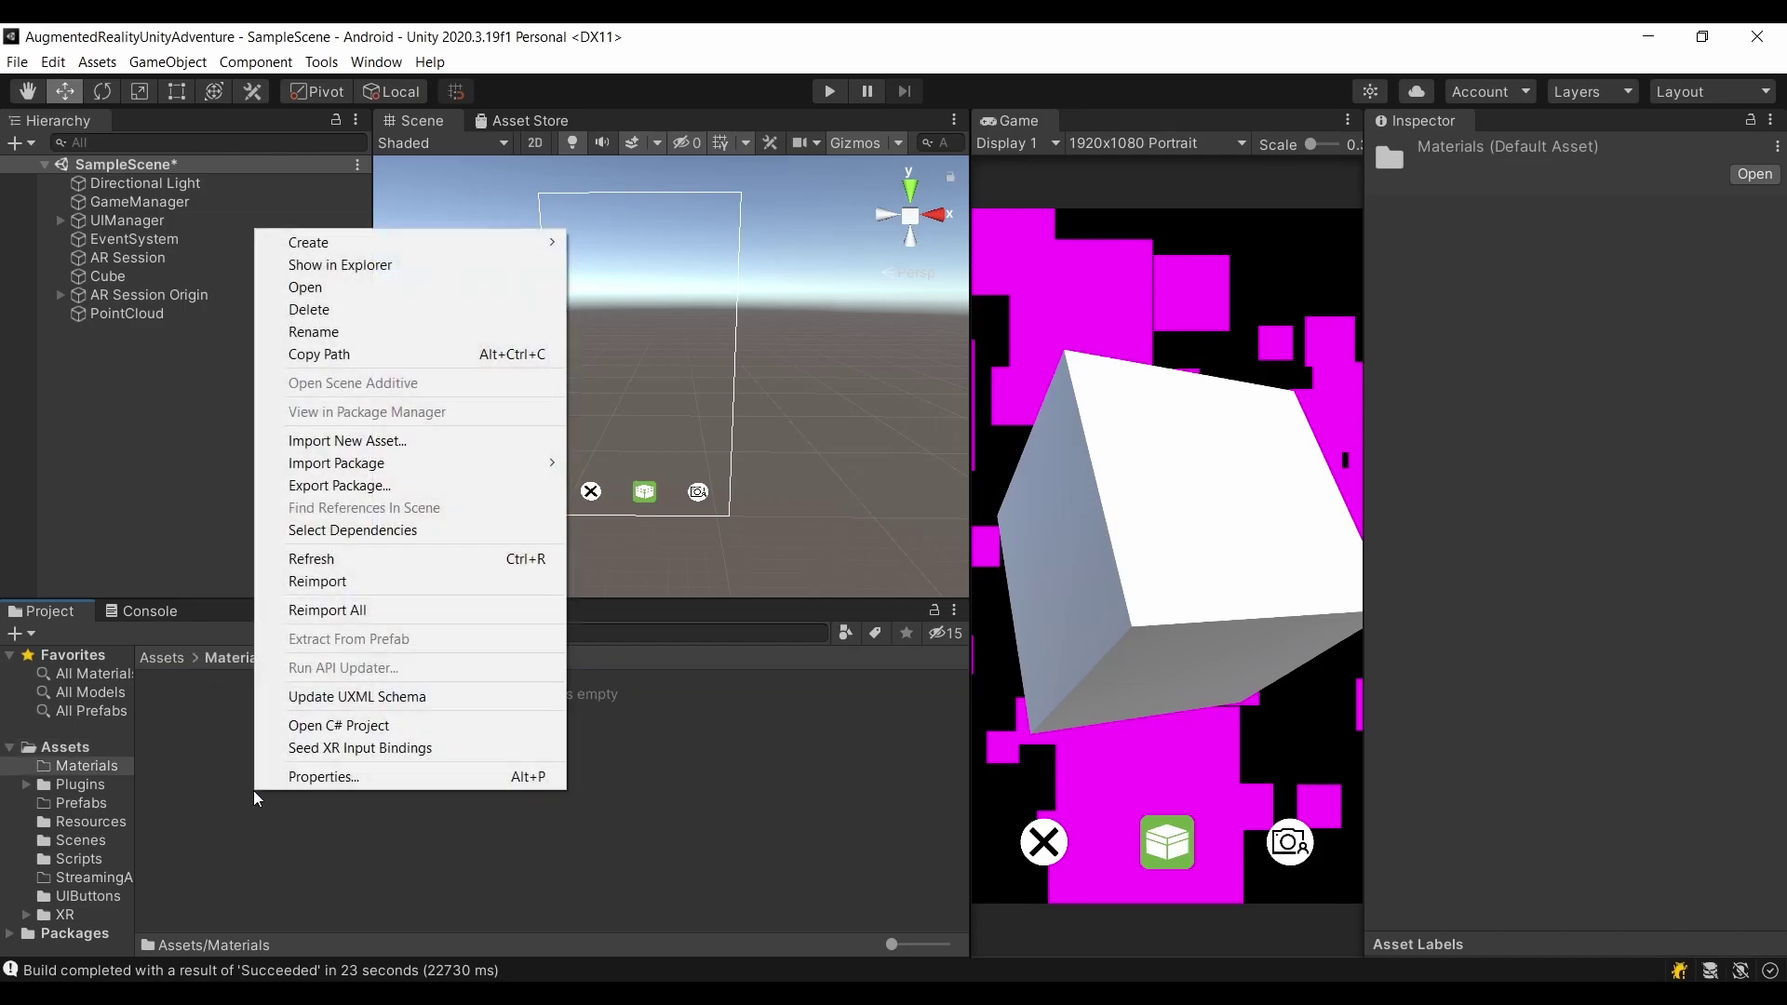
pyautogui.moveTo(556, 240)
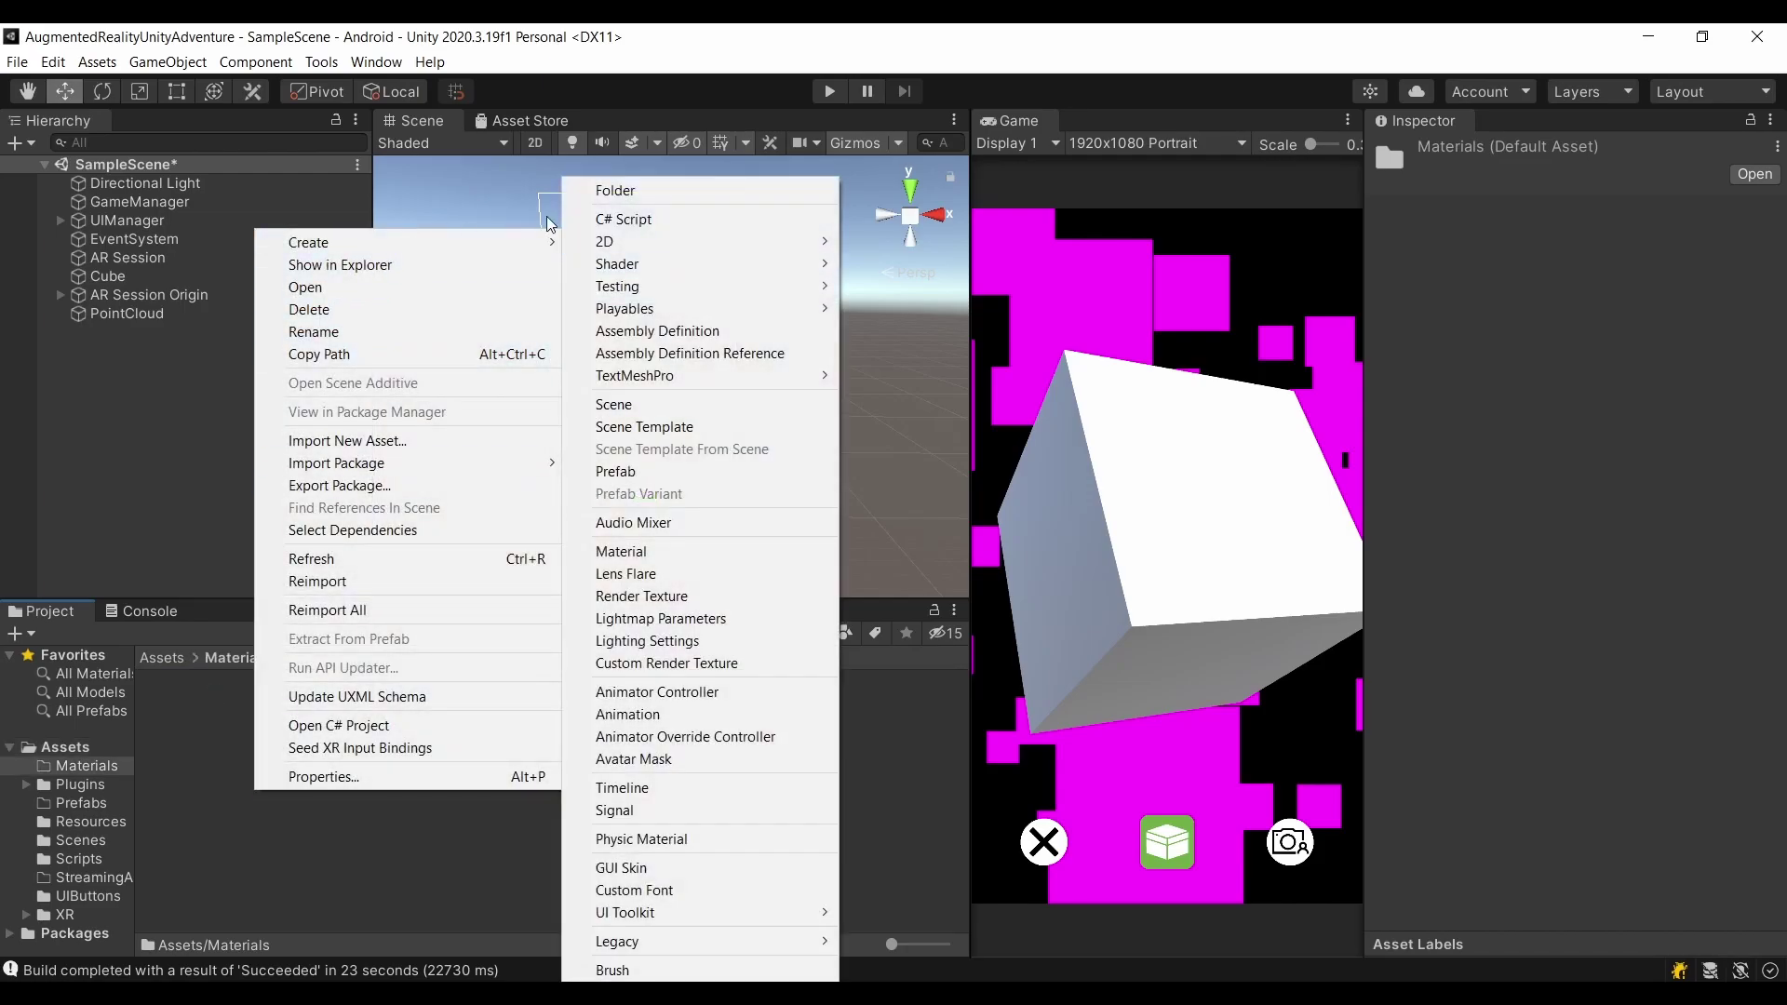
pyautogui.click(731, 549)
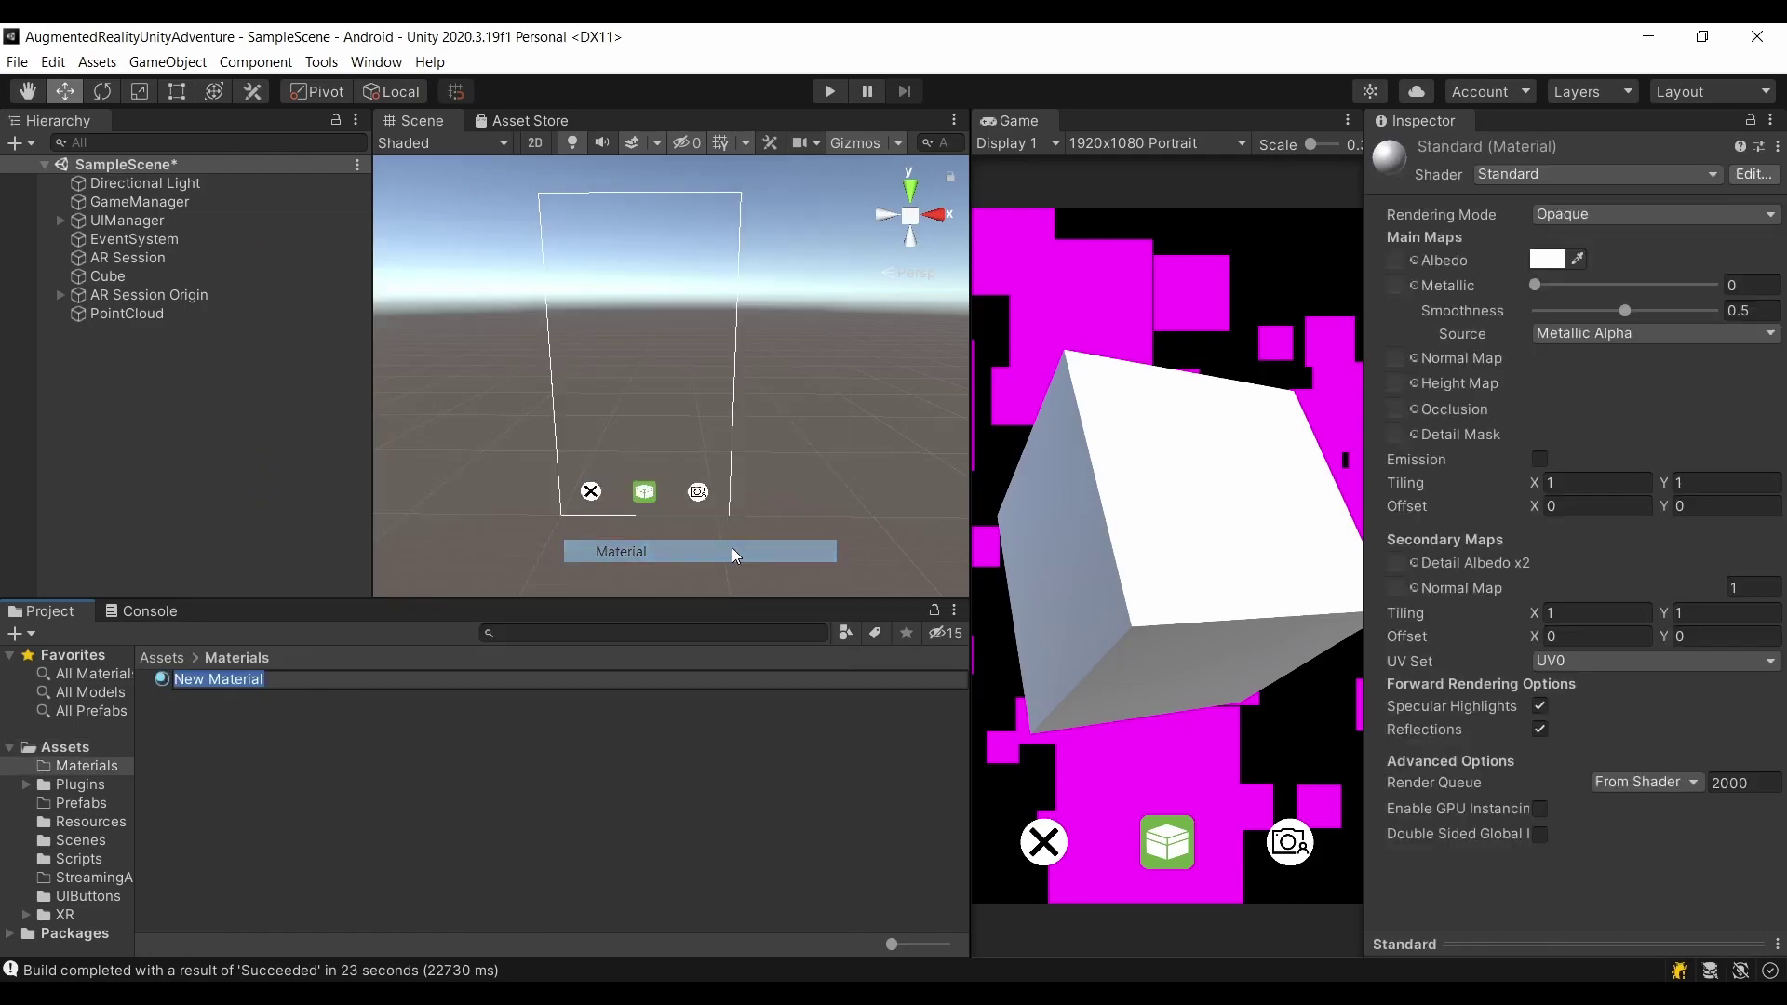
pyautogui.rightClick(322, 681)
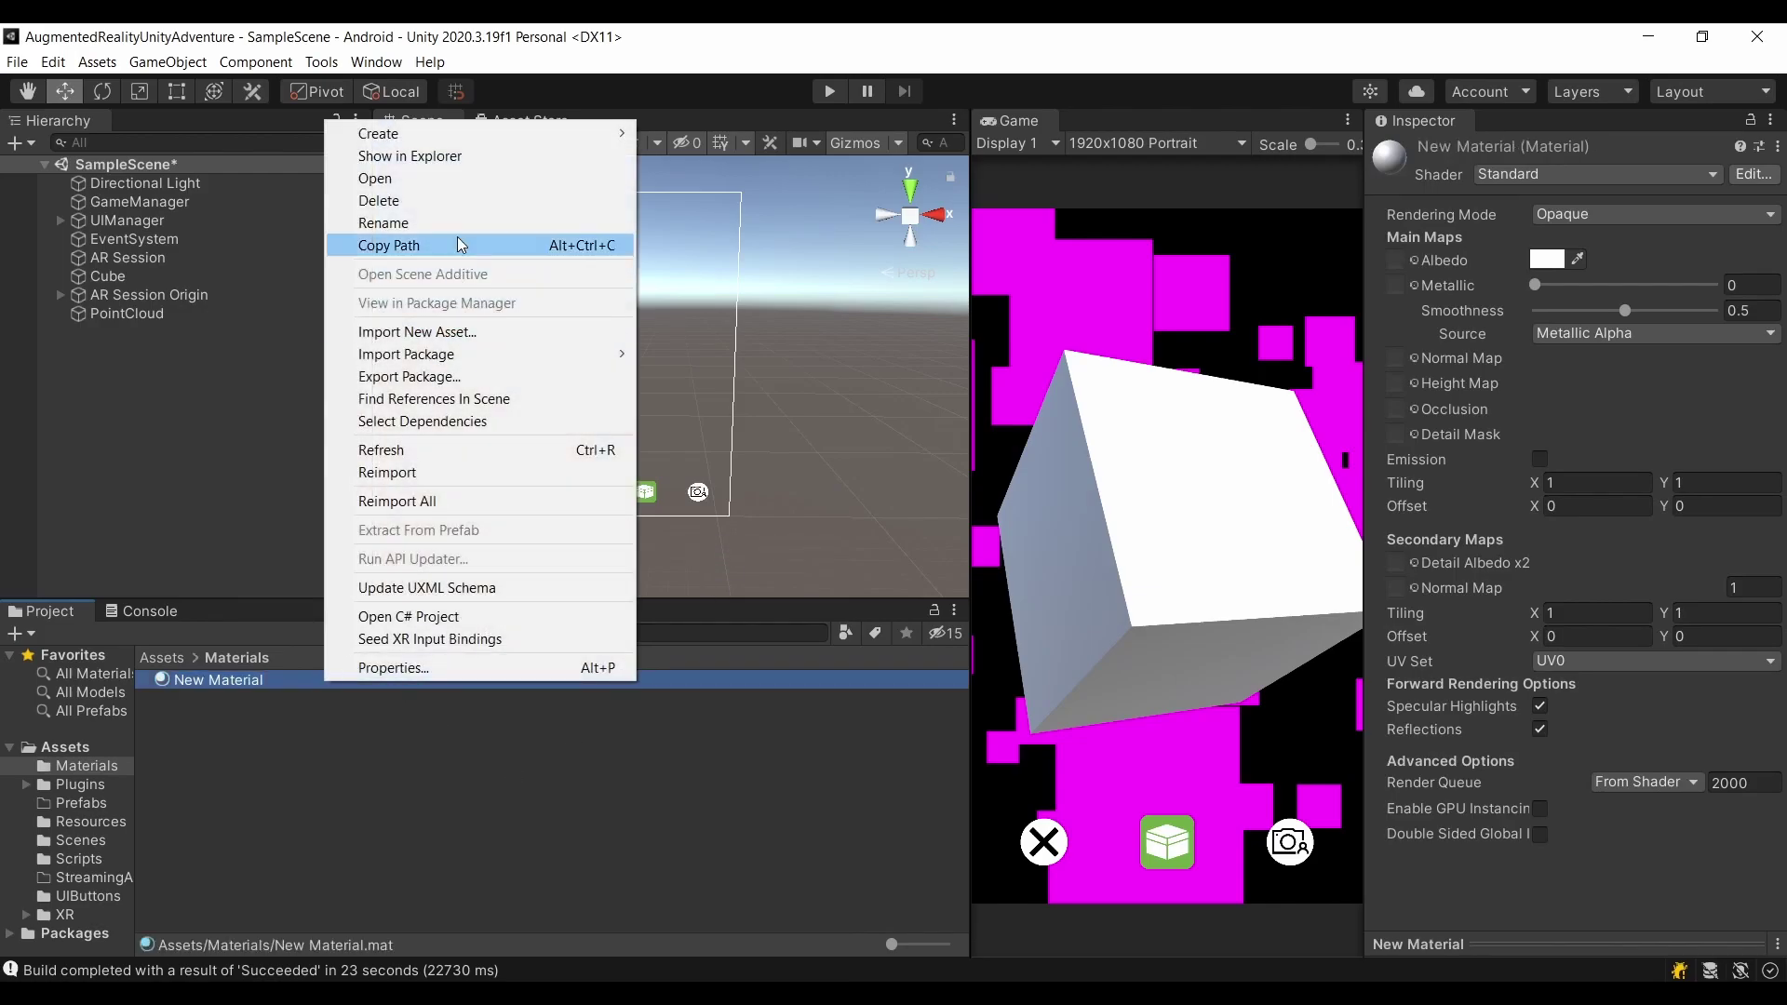
pyautogui.click(424, 223)
pyautogui.write('P')
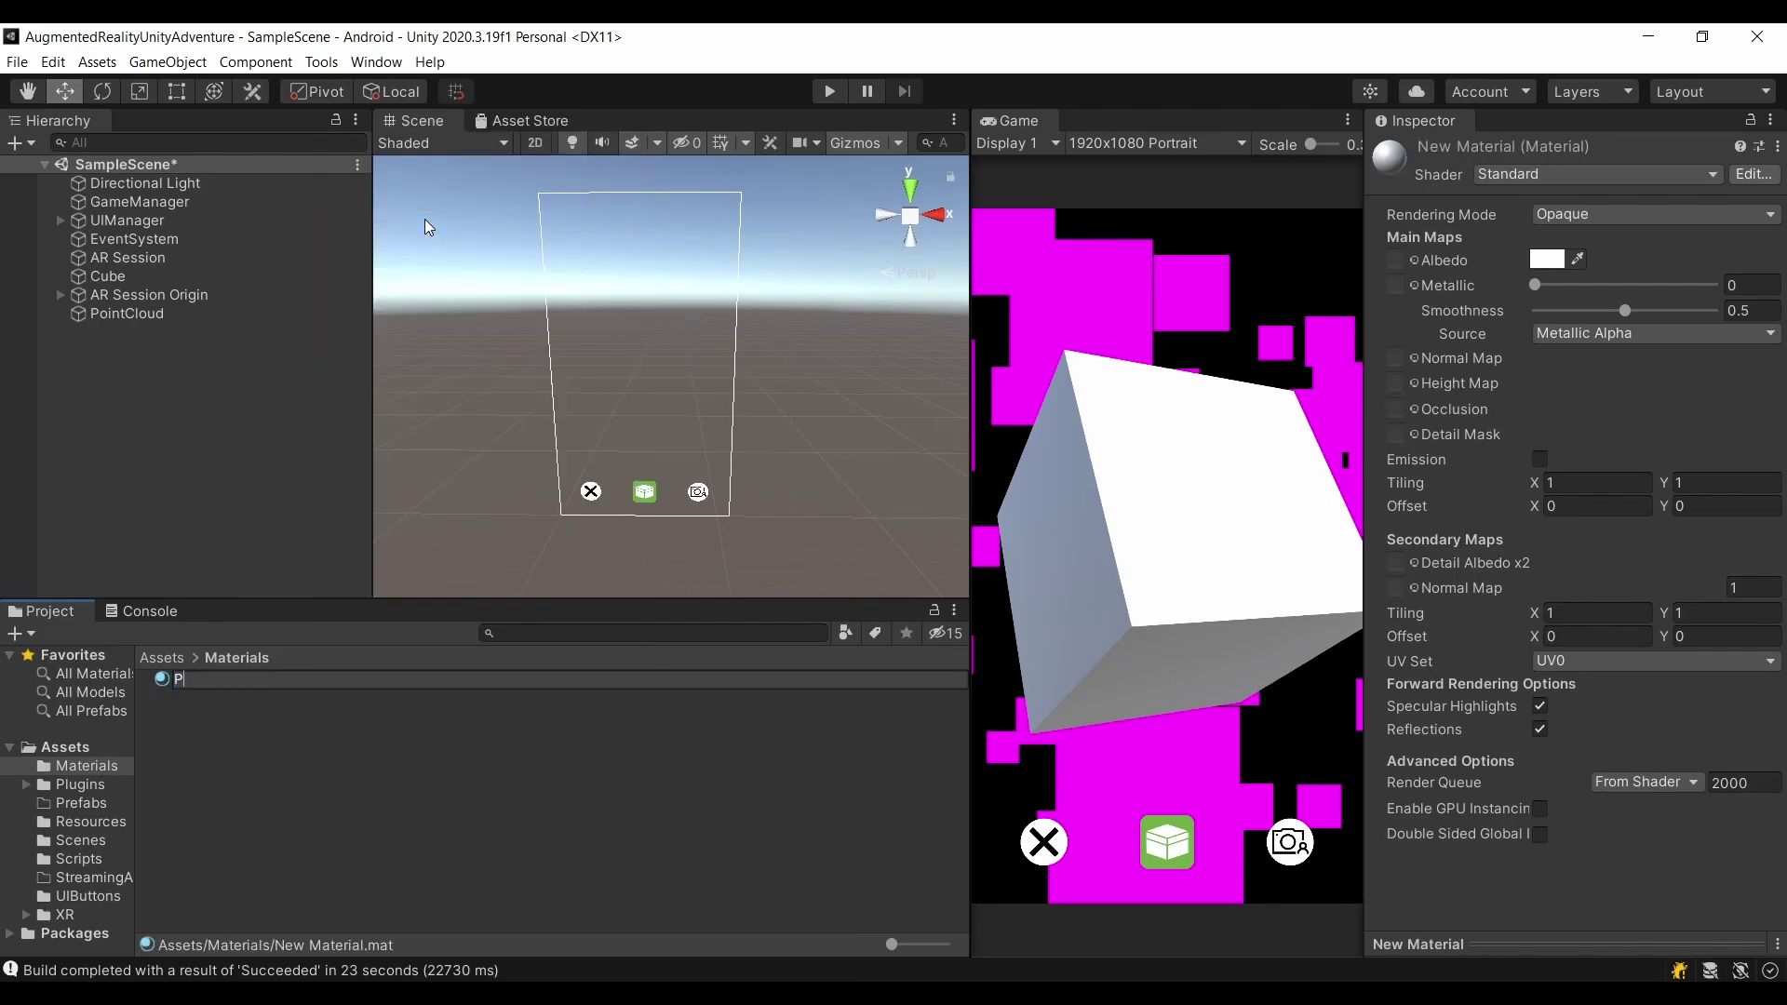
pyautogui.write('ointCloud')
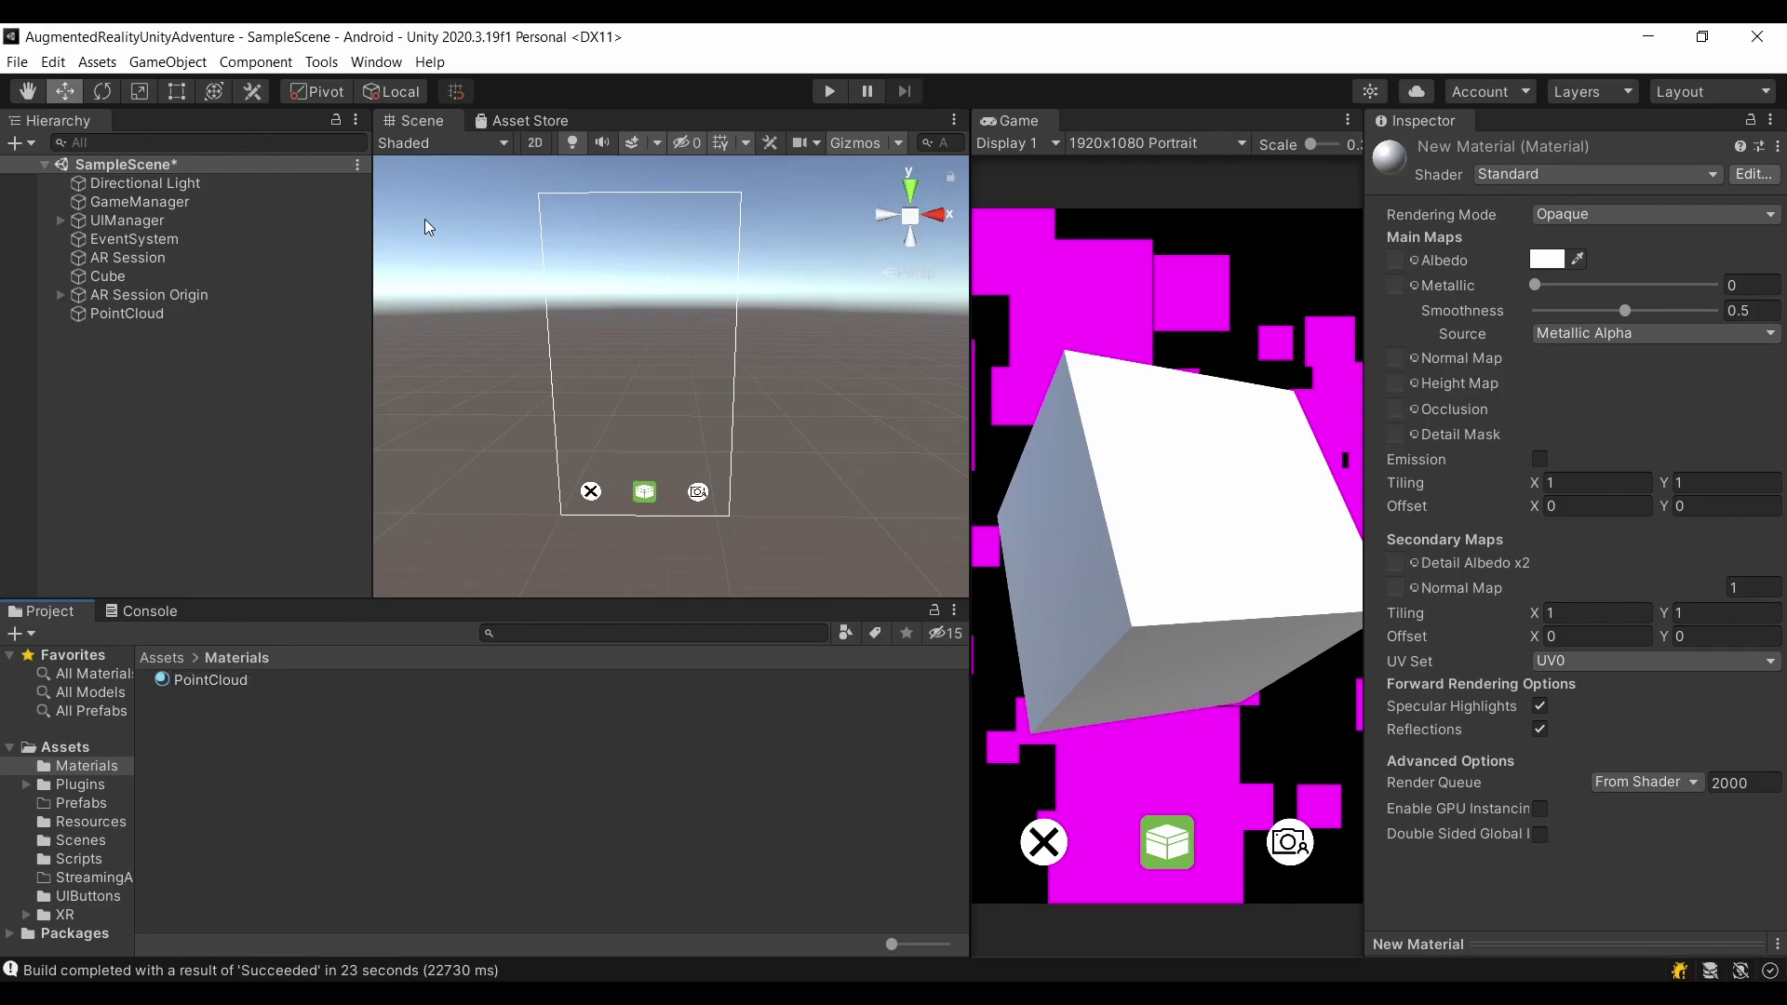
# Step: Set the PointCloud material's shader to Legacy Shaders/Particles/Alpha Blended and assign the CloudPoint image as its particle texture
pyautogui.click(198, 689)
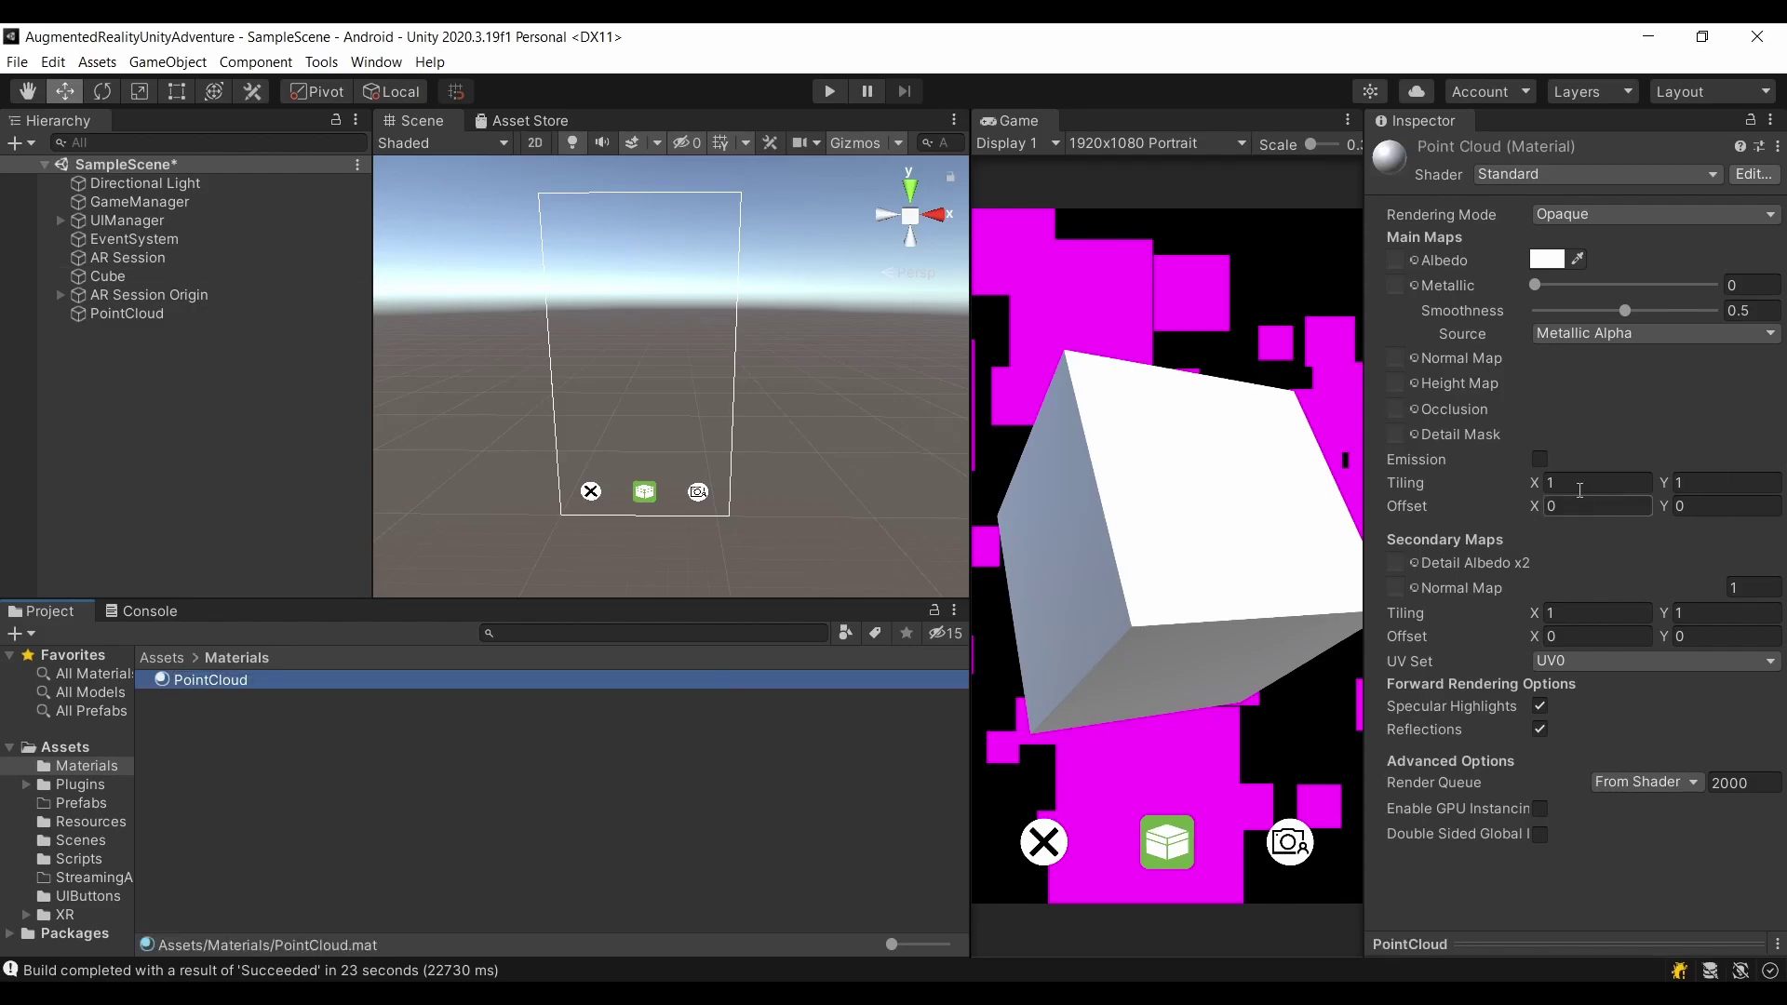
pyautogui.click(1505, 173)
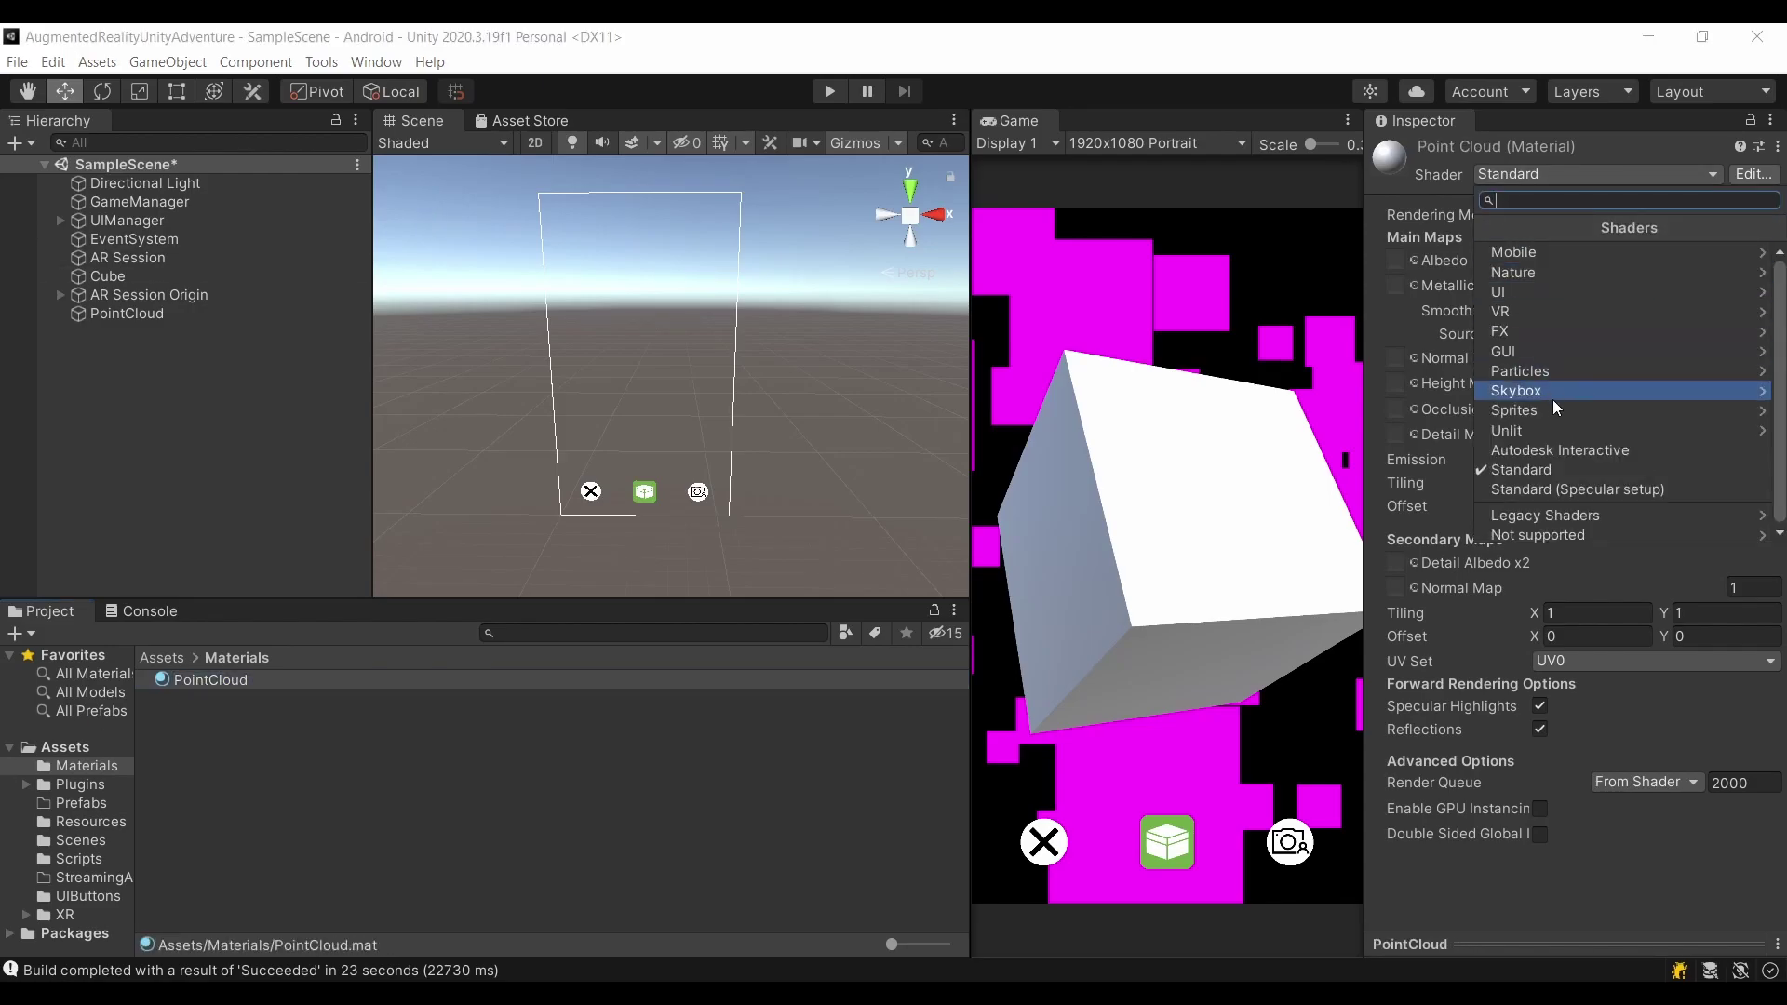
pyautogui.click(1578, 512)
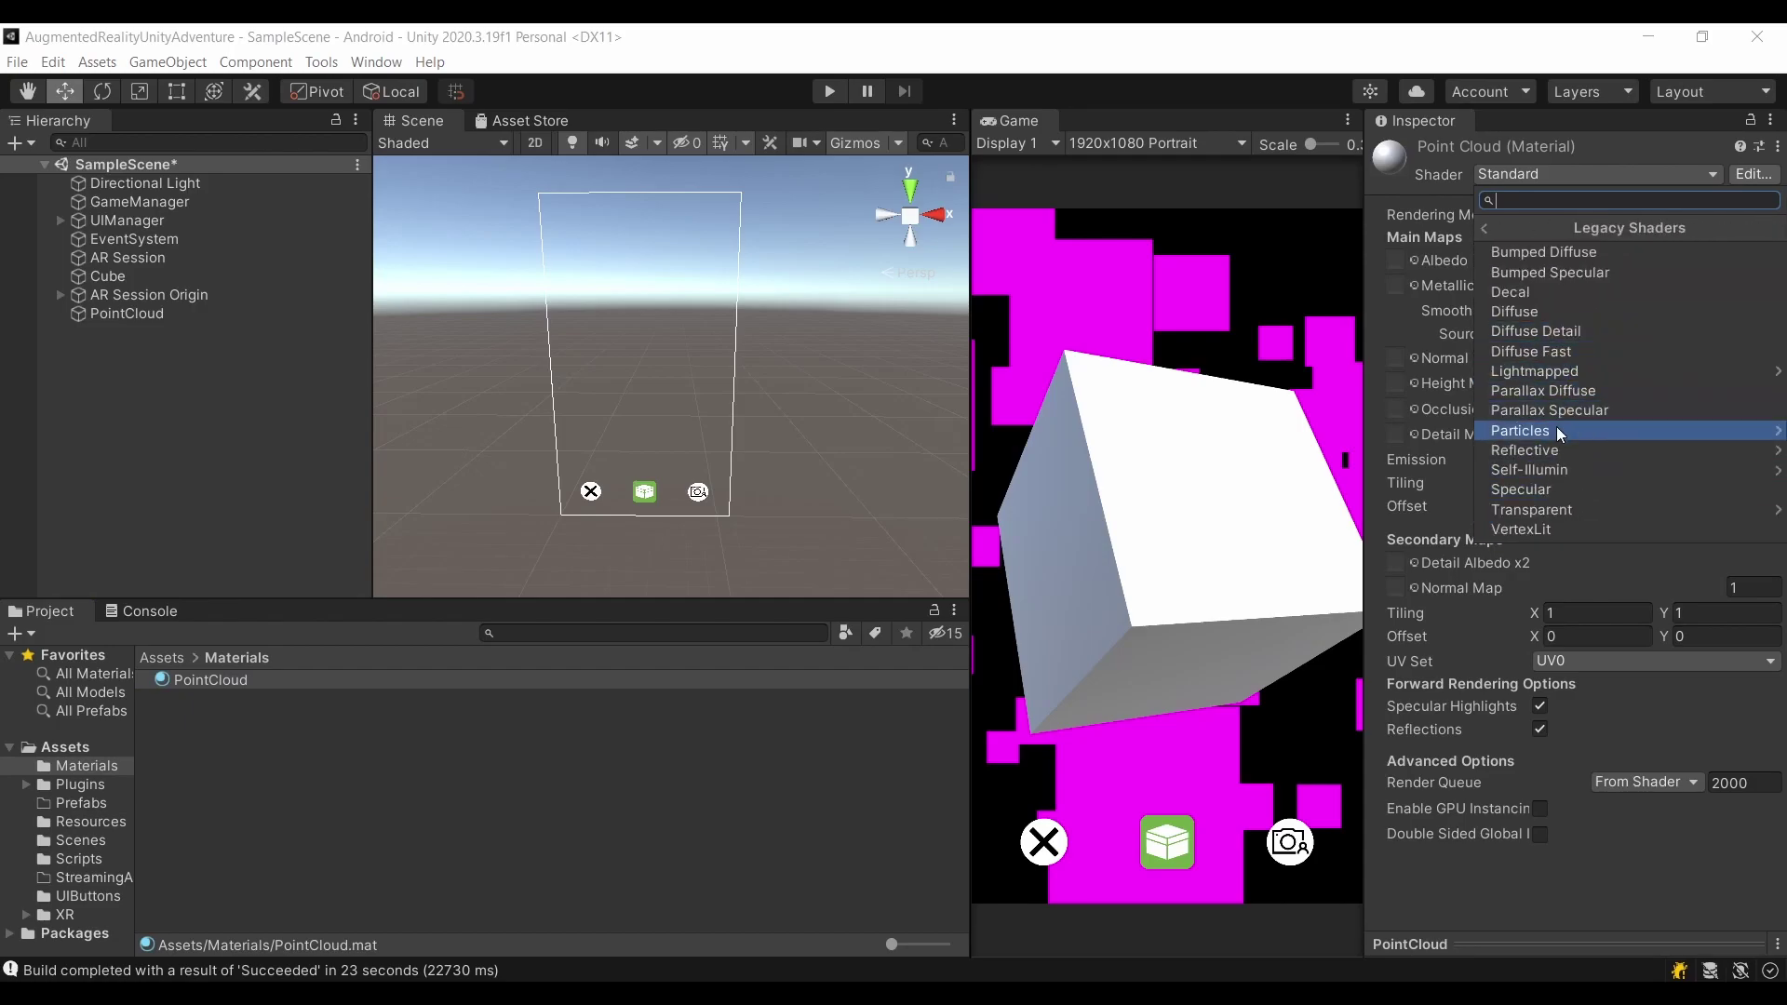
pyautogui.click(1556, 430)
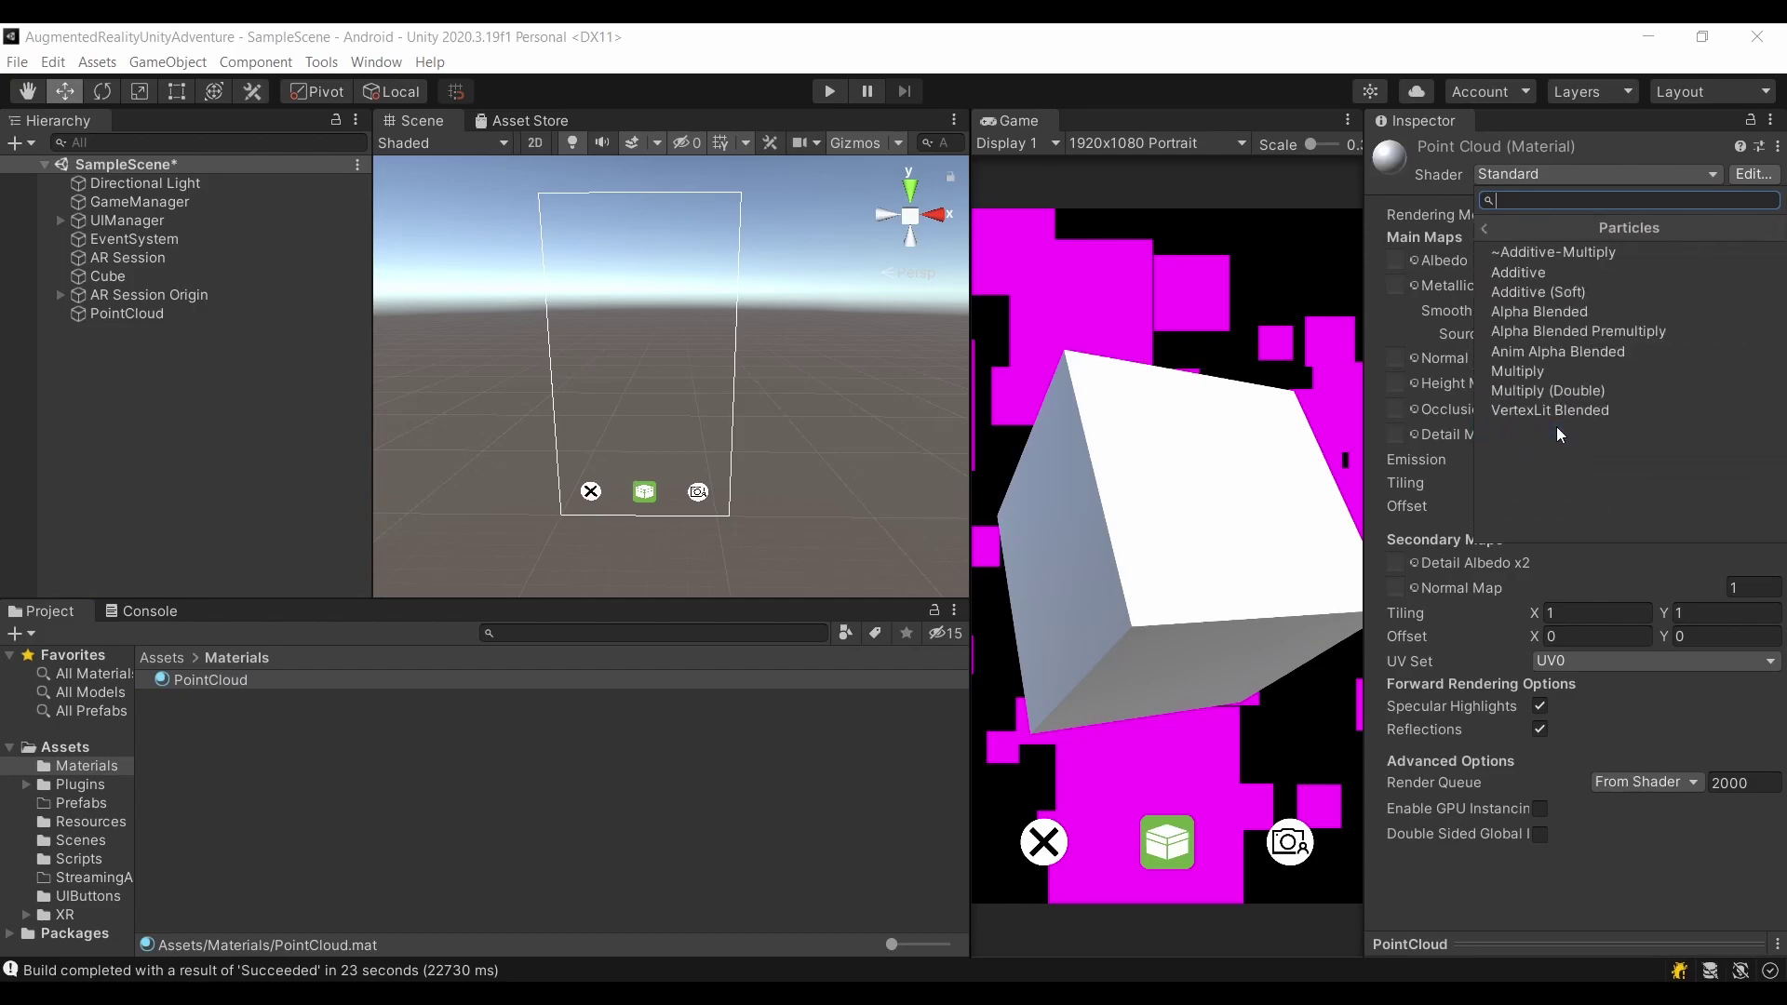
pyautogui.click(1543, 314)
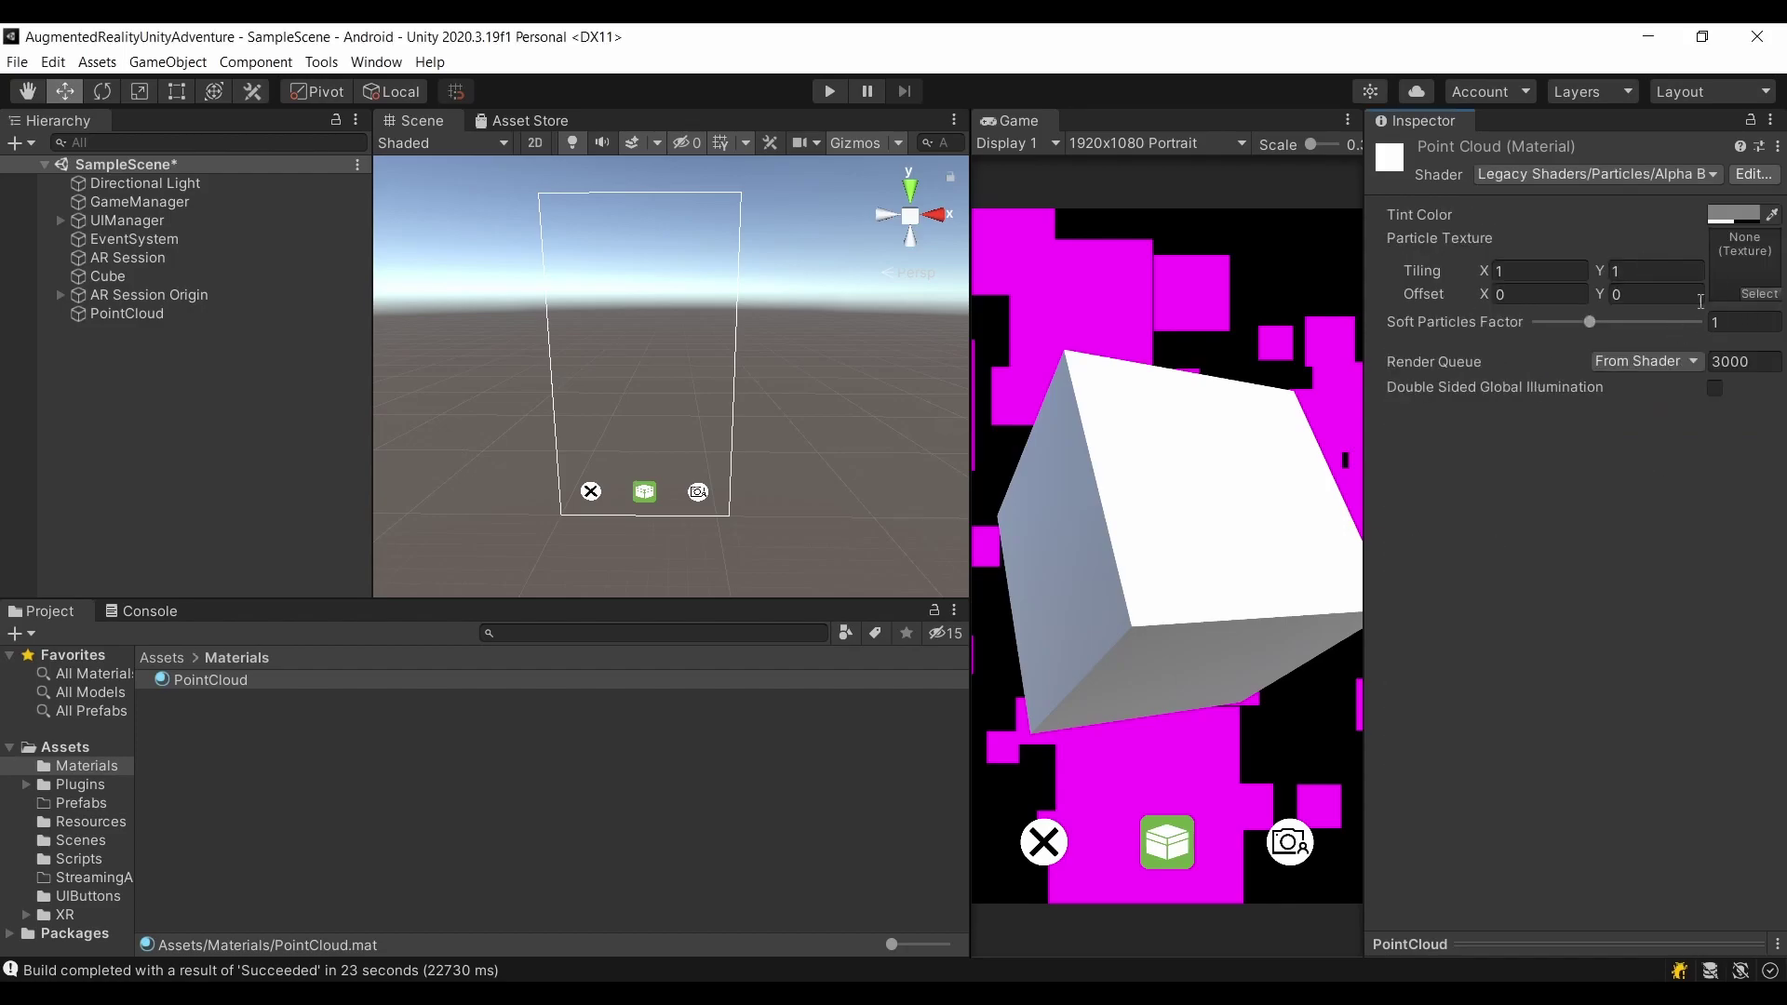
pyautogui.click(1758, 295)
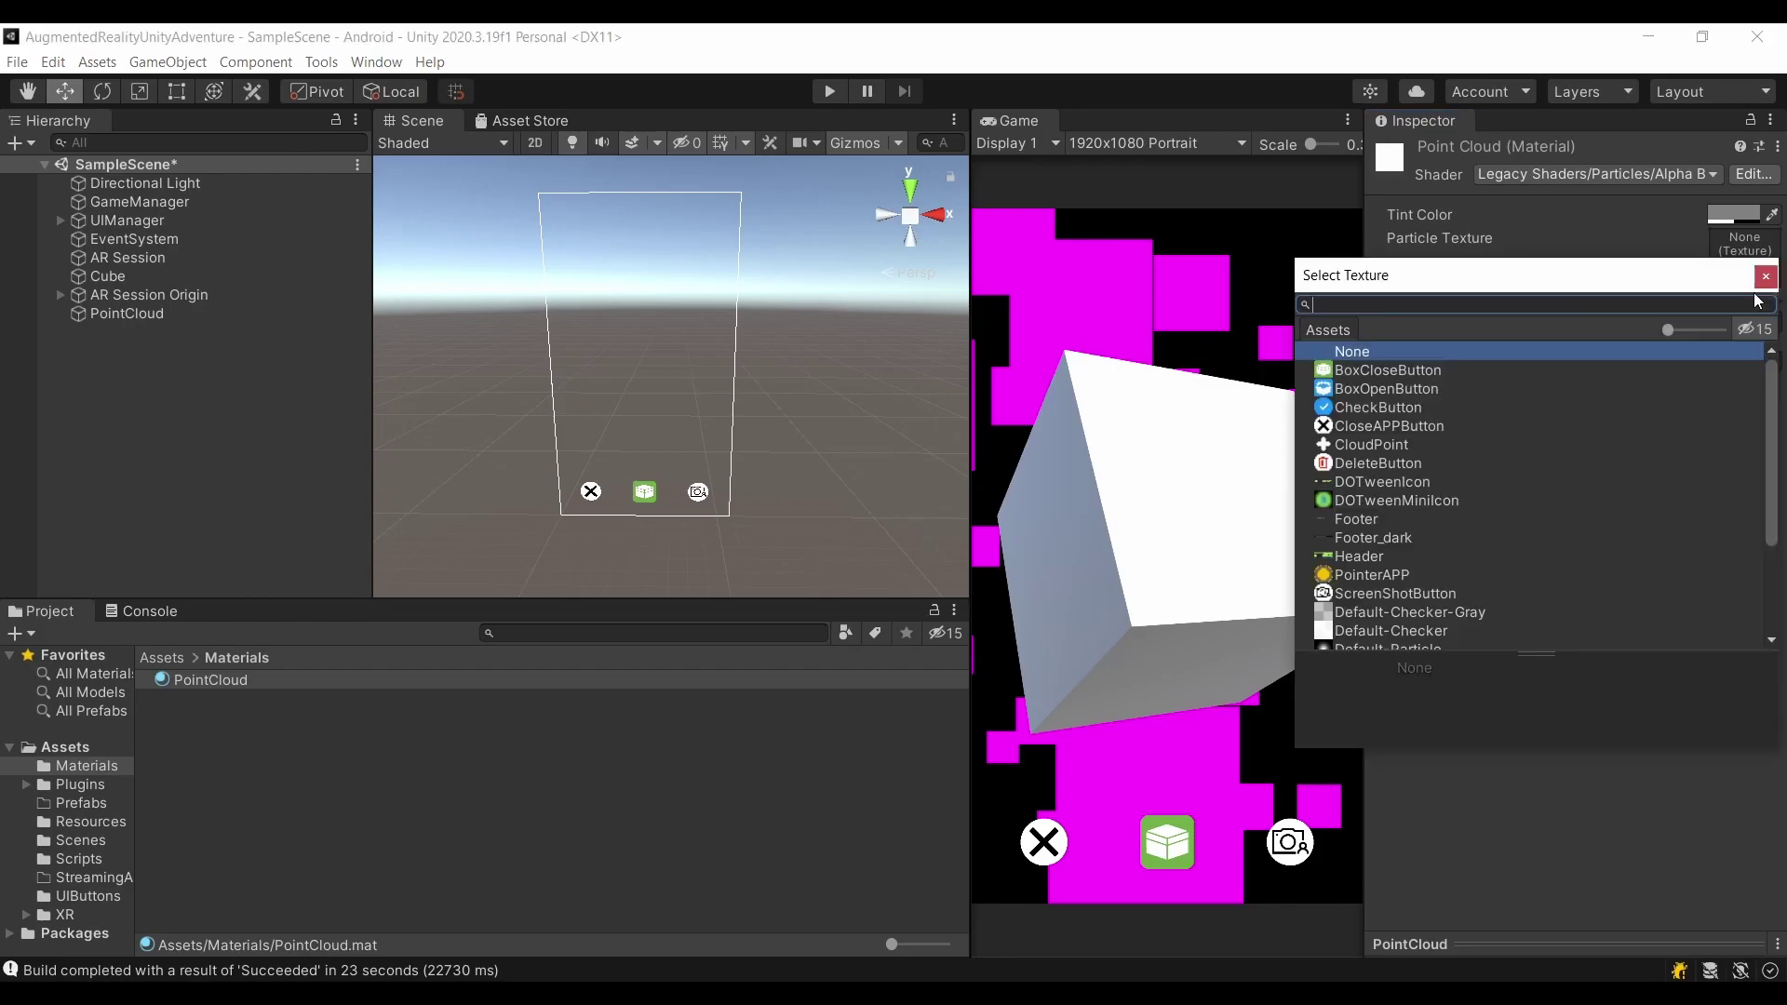
pyautogui.doubleClick(1377, 445)
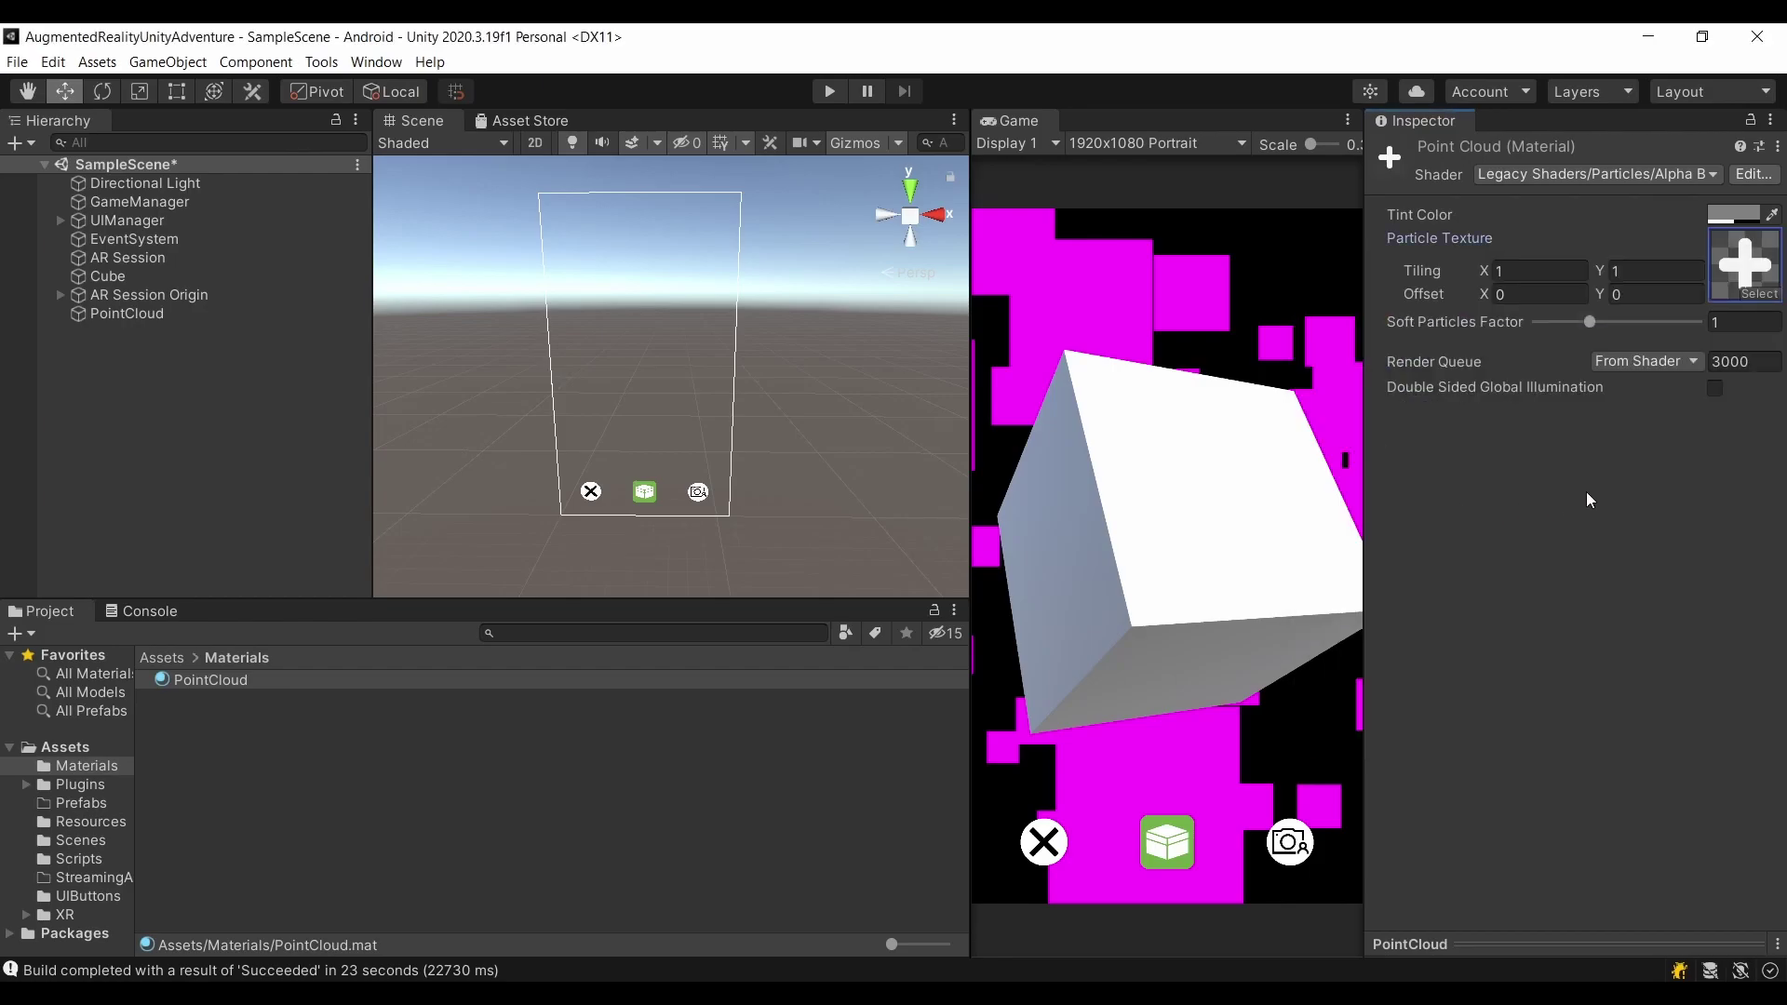
# Step: Rename the PointCloud game object in the scene as PointCloudPrefab
pyautogui.click(207, 433)
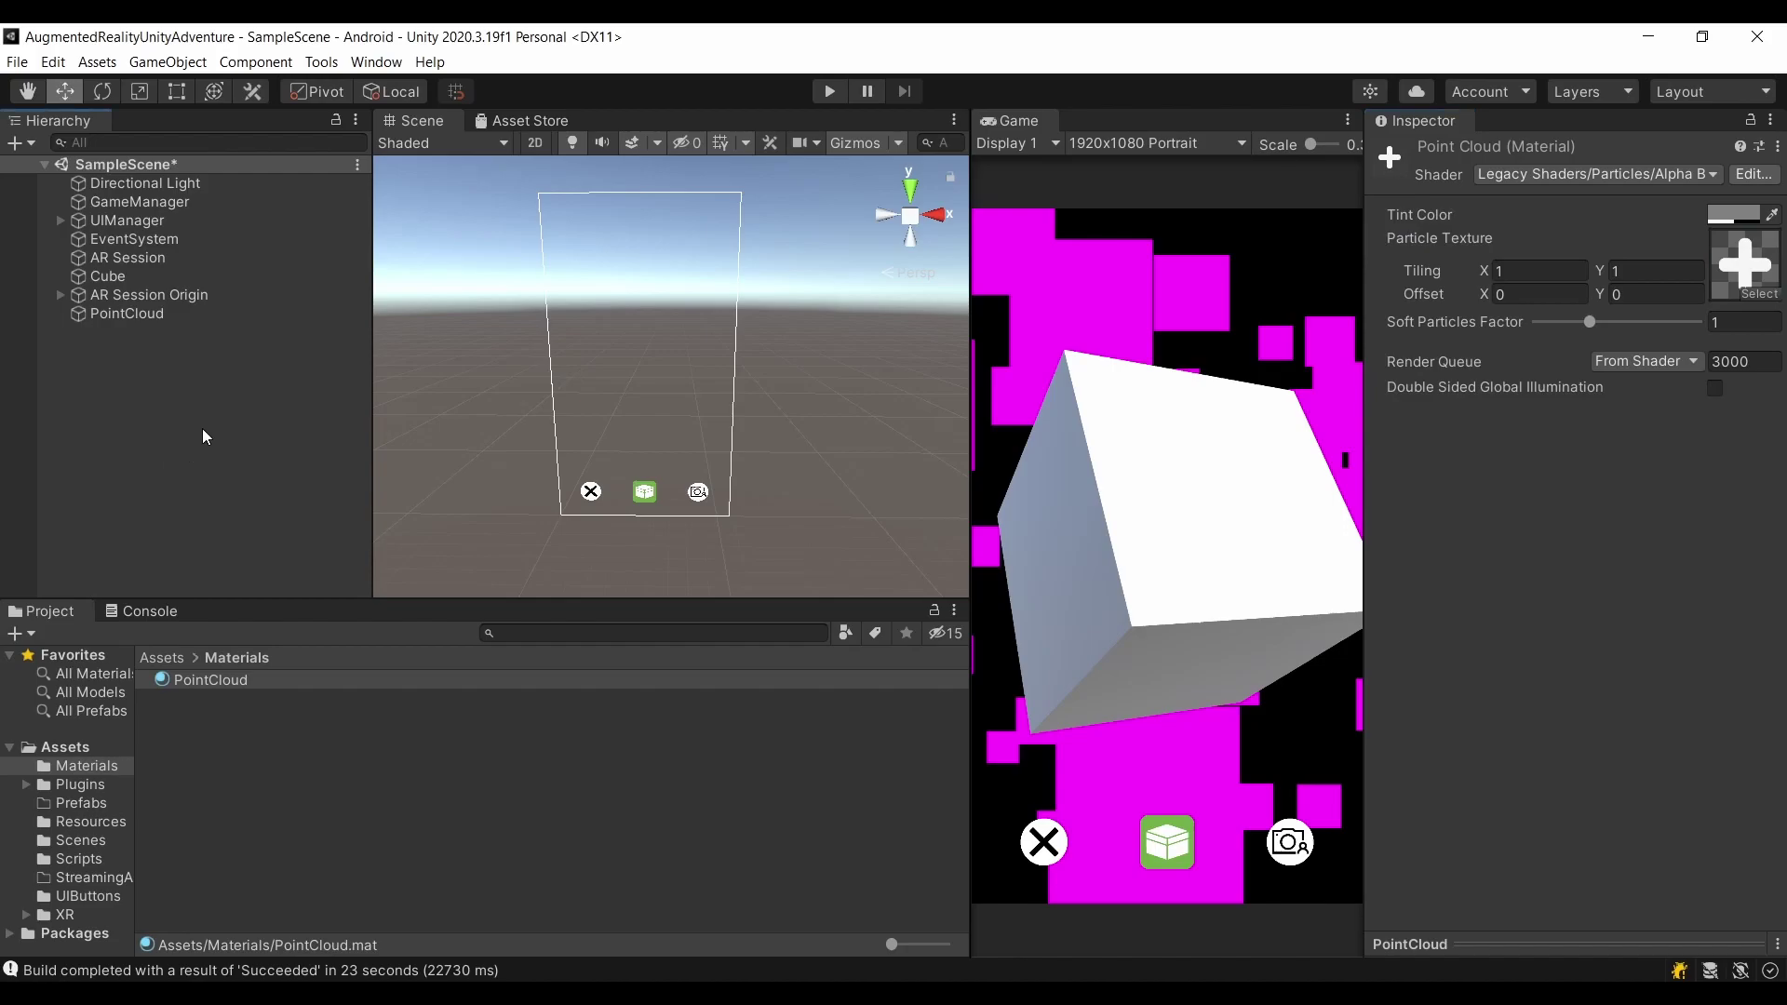
pyautogui.click(150, 315)
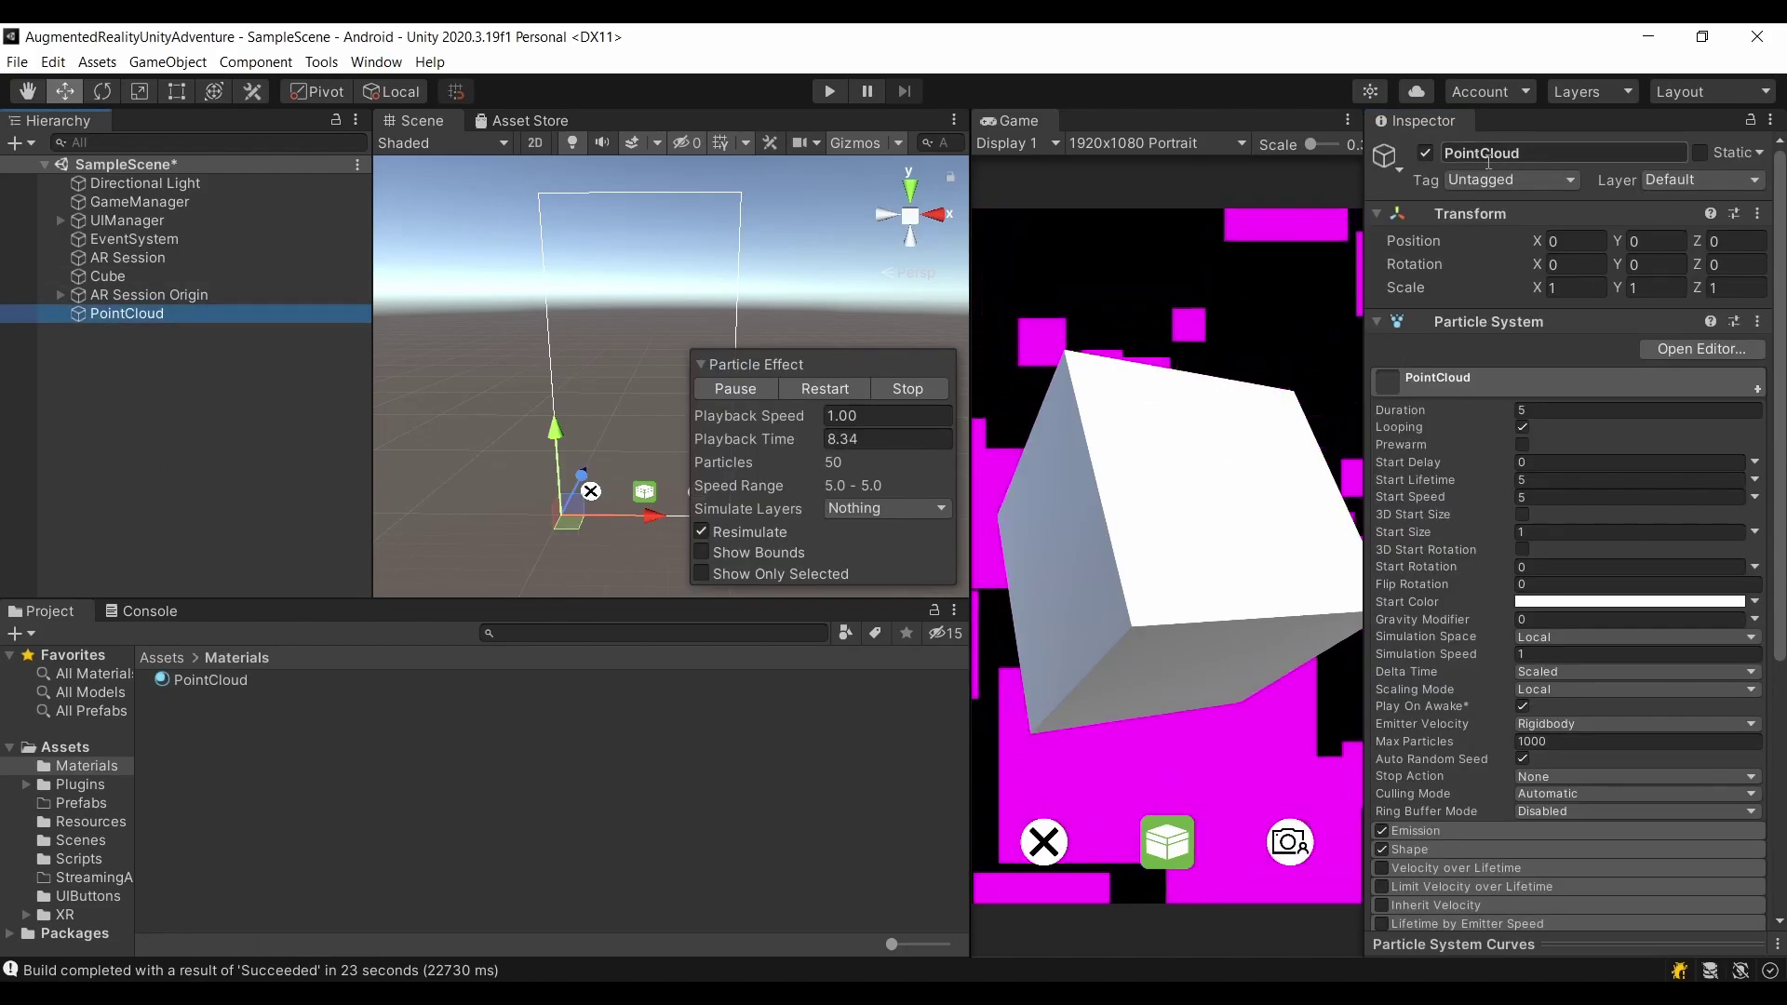
pyautogui.click(1540, 153)
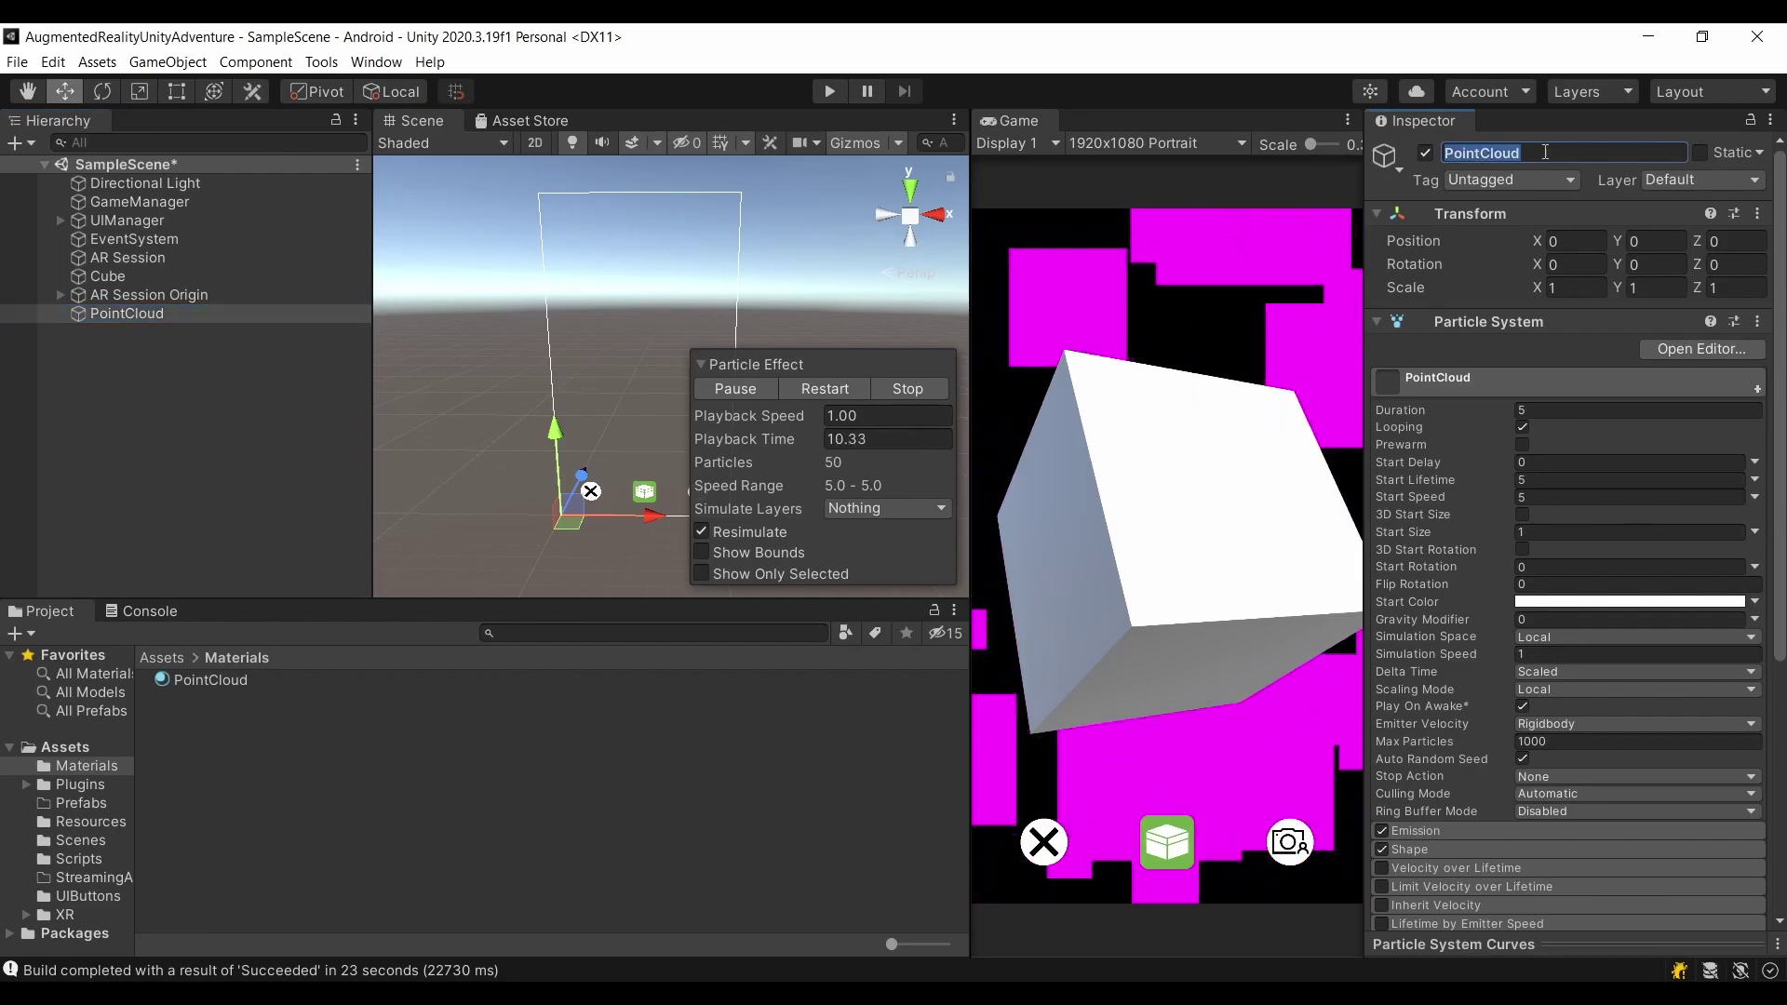
pyautogui.click(1540, 153)
pyautogui.write('Pre')
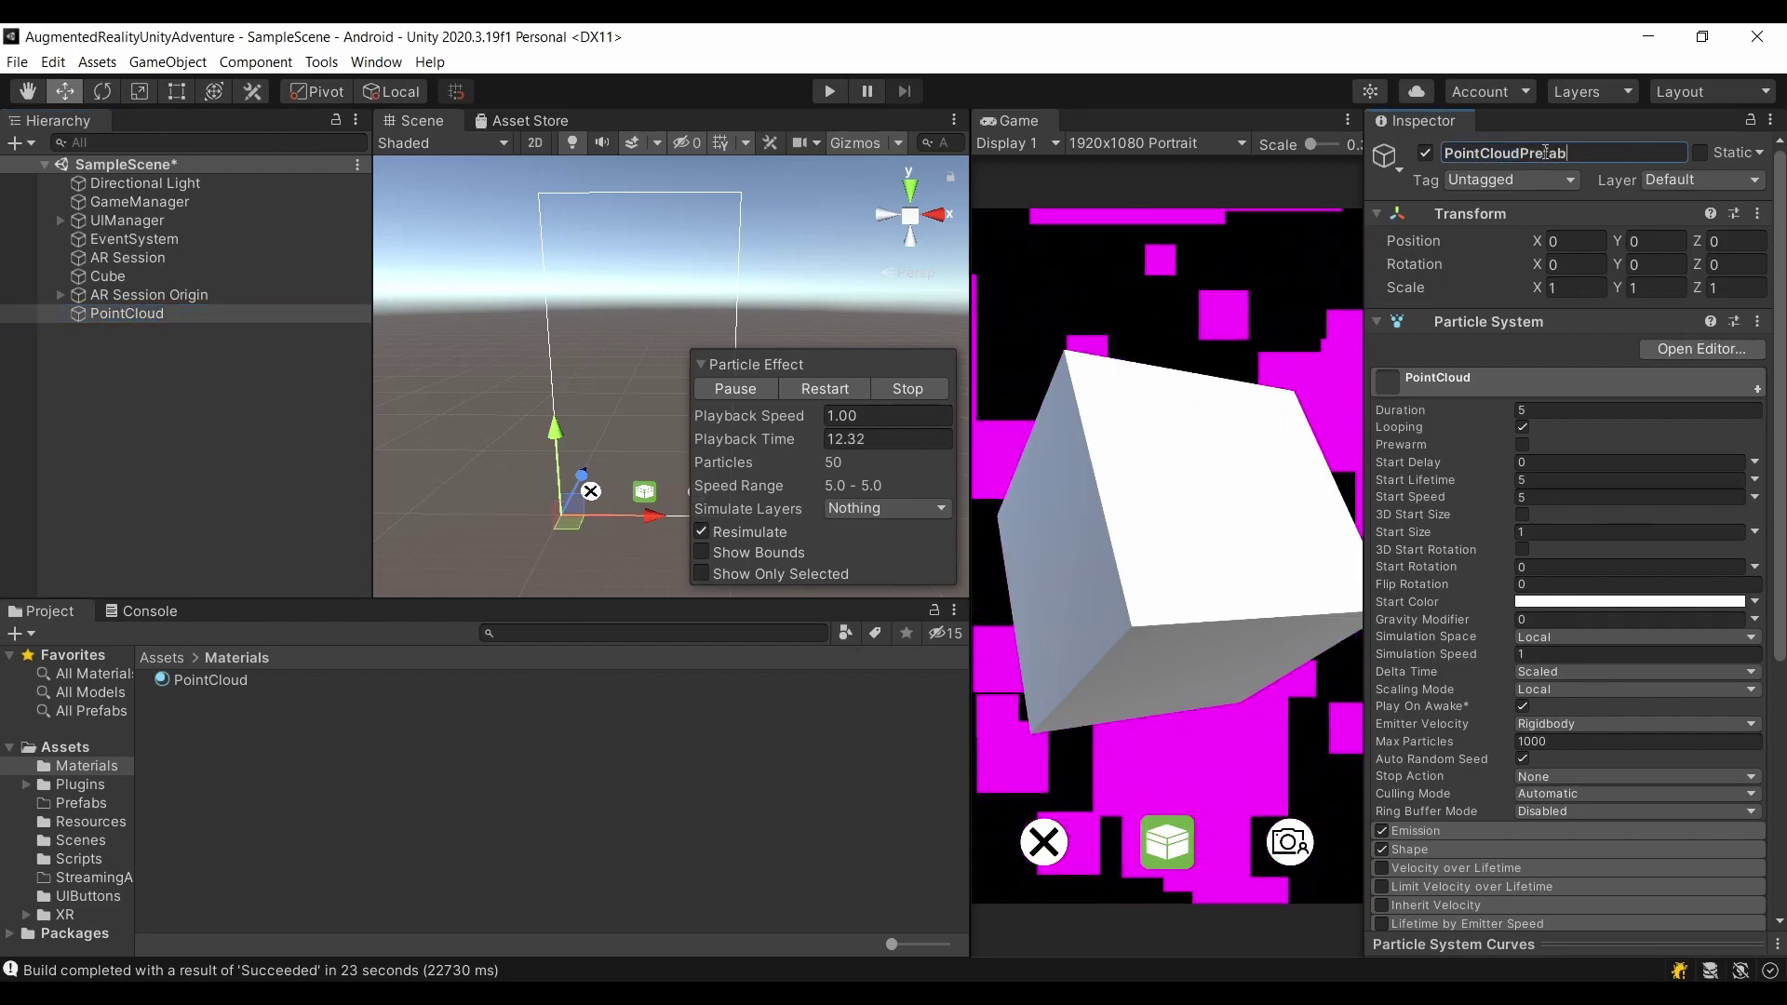
pyautogui.write('fab')
pyautogui.click(1588, 238)
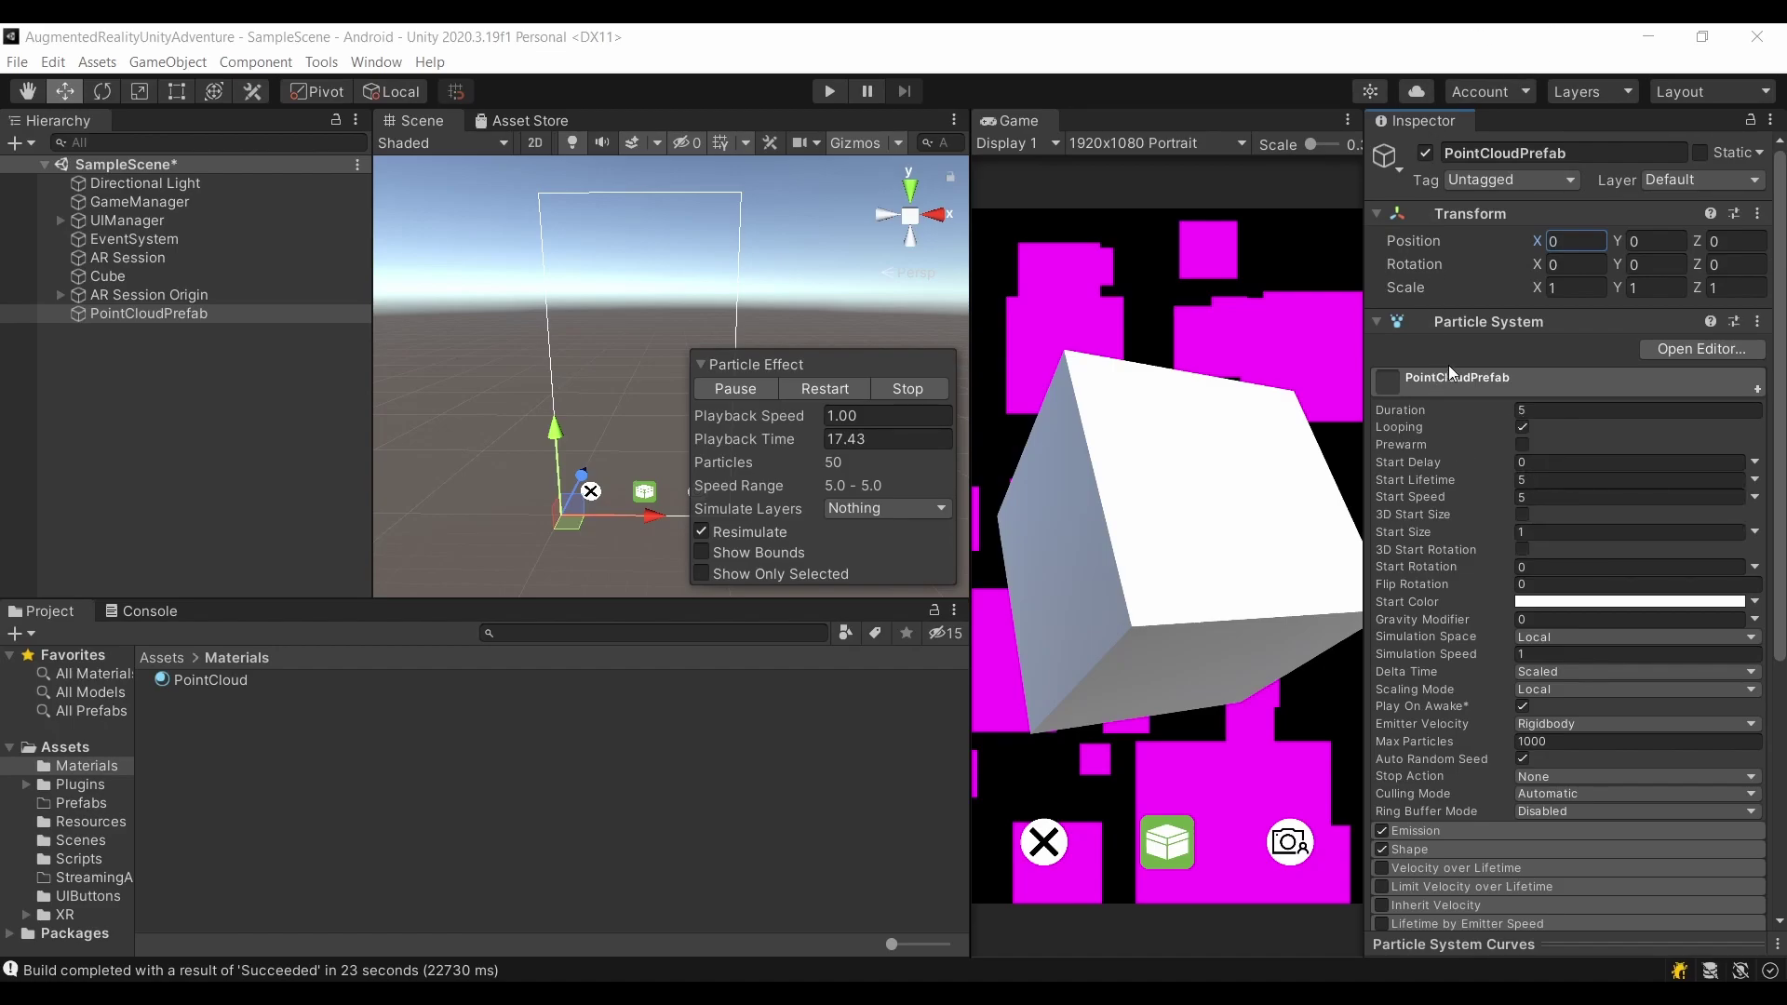
# Step: Turn off Looping and Play On Awake for the particle system, with Start Size 0.02 and Scaling Mode Hierarchy
pyautogui.click(1521, 428)
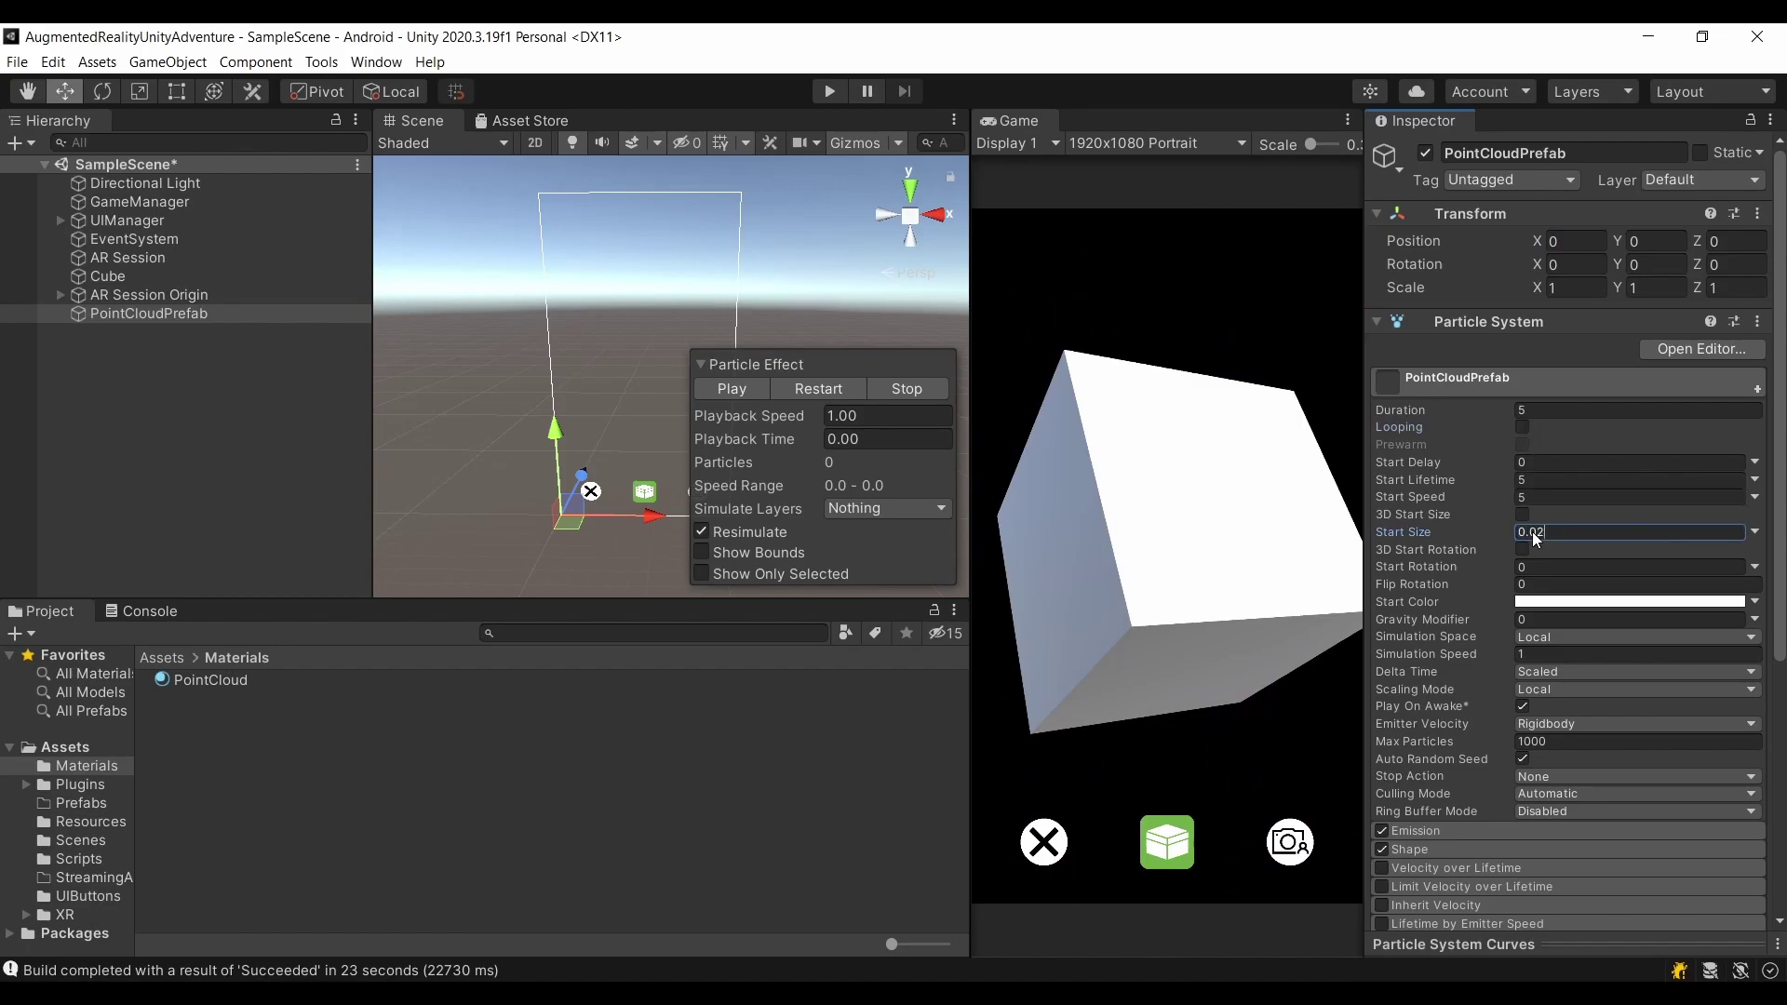
pyautogui.click(1556, 691)
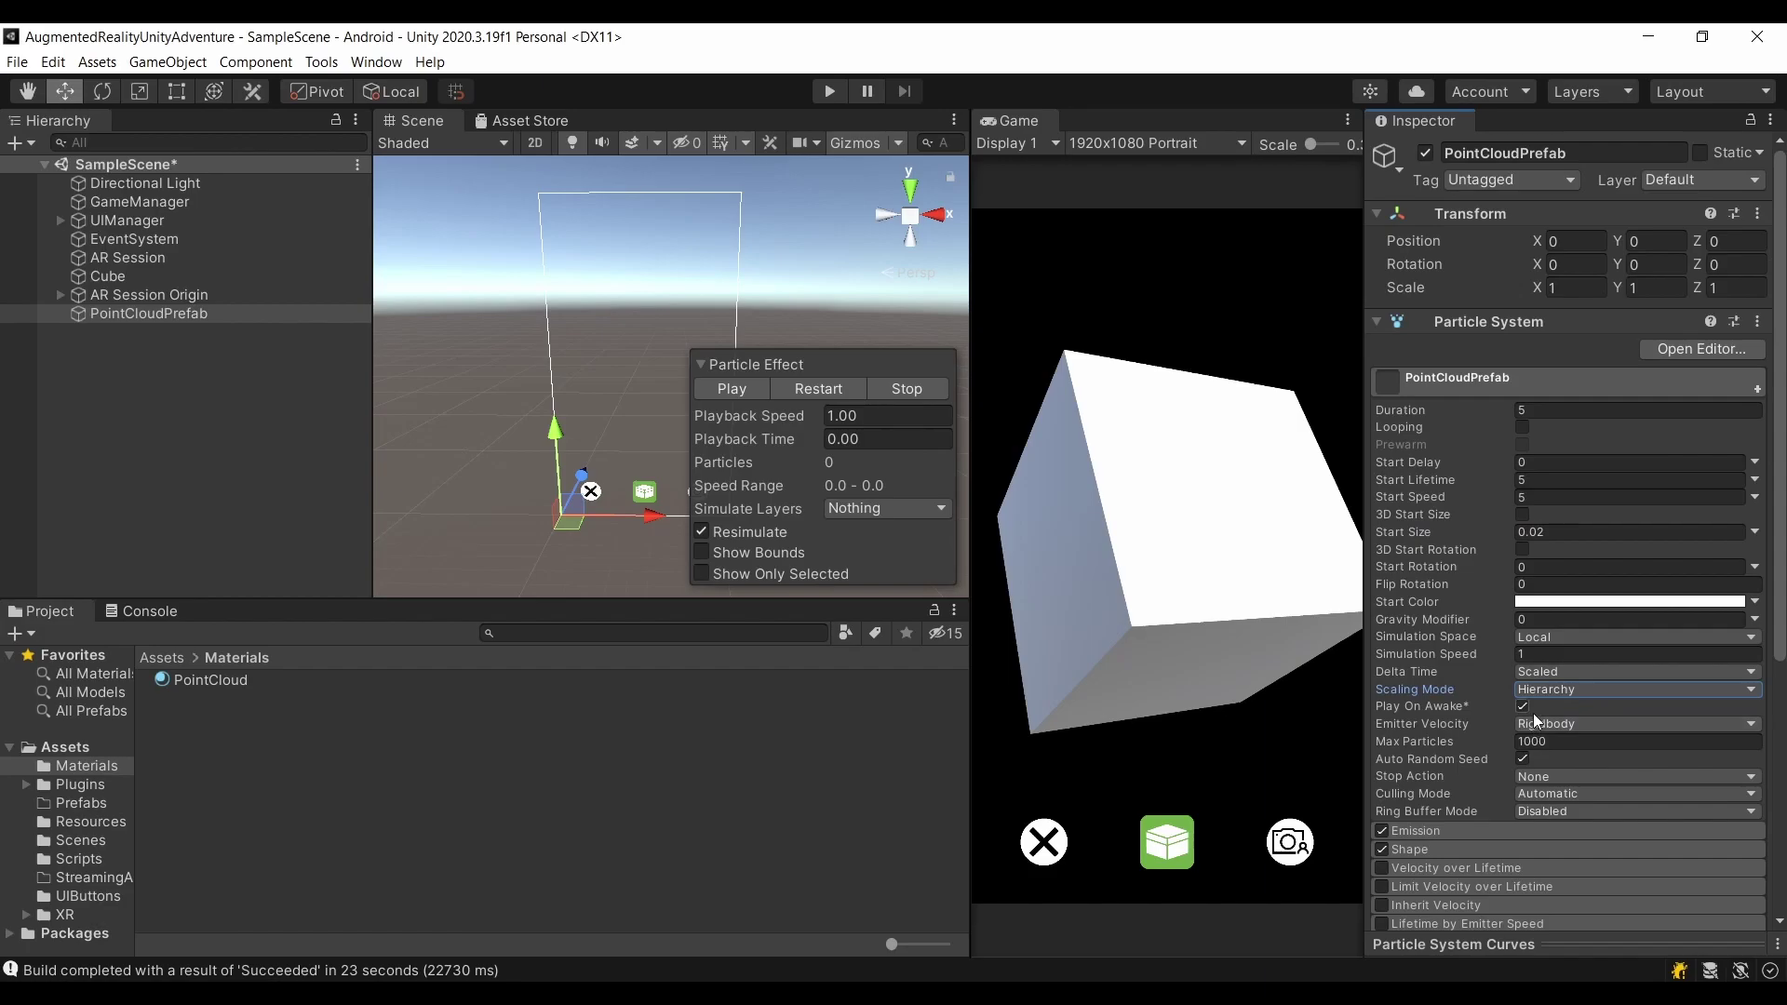
pyautogui.click(1523, 706)
# Step: Set the particle system's Culling Mode to Pause and Catch-up
pyautogui.scroll(-3, 1555, 694)
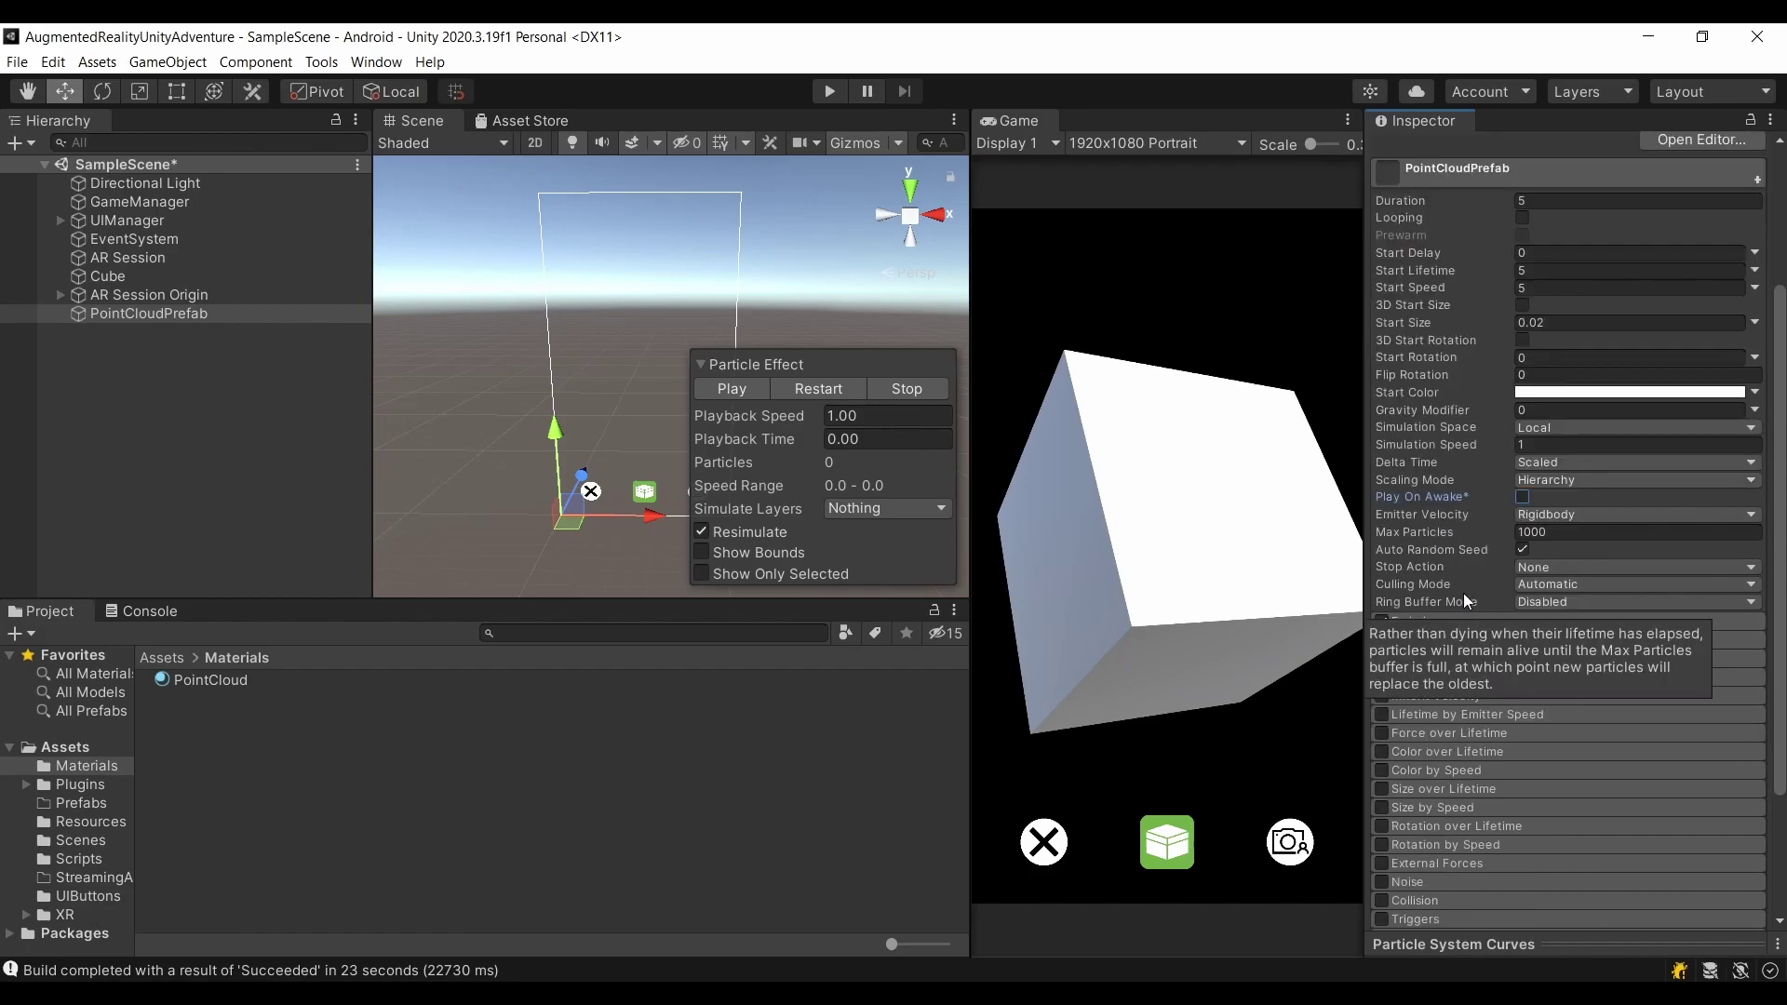
pyautogui.click(1548, 583)
pyautogui.click(1588, 629)
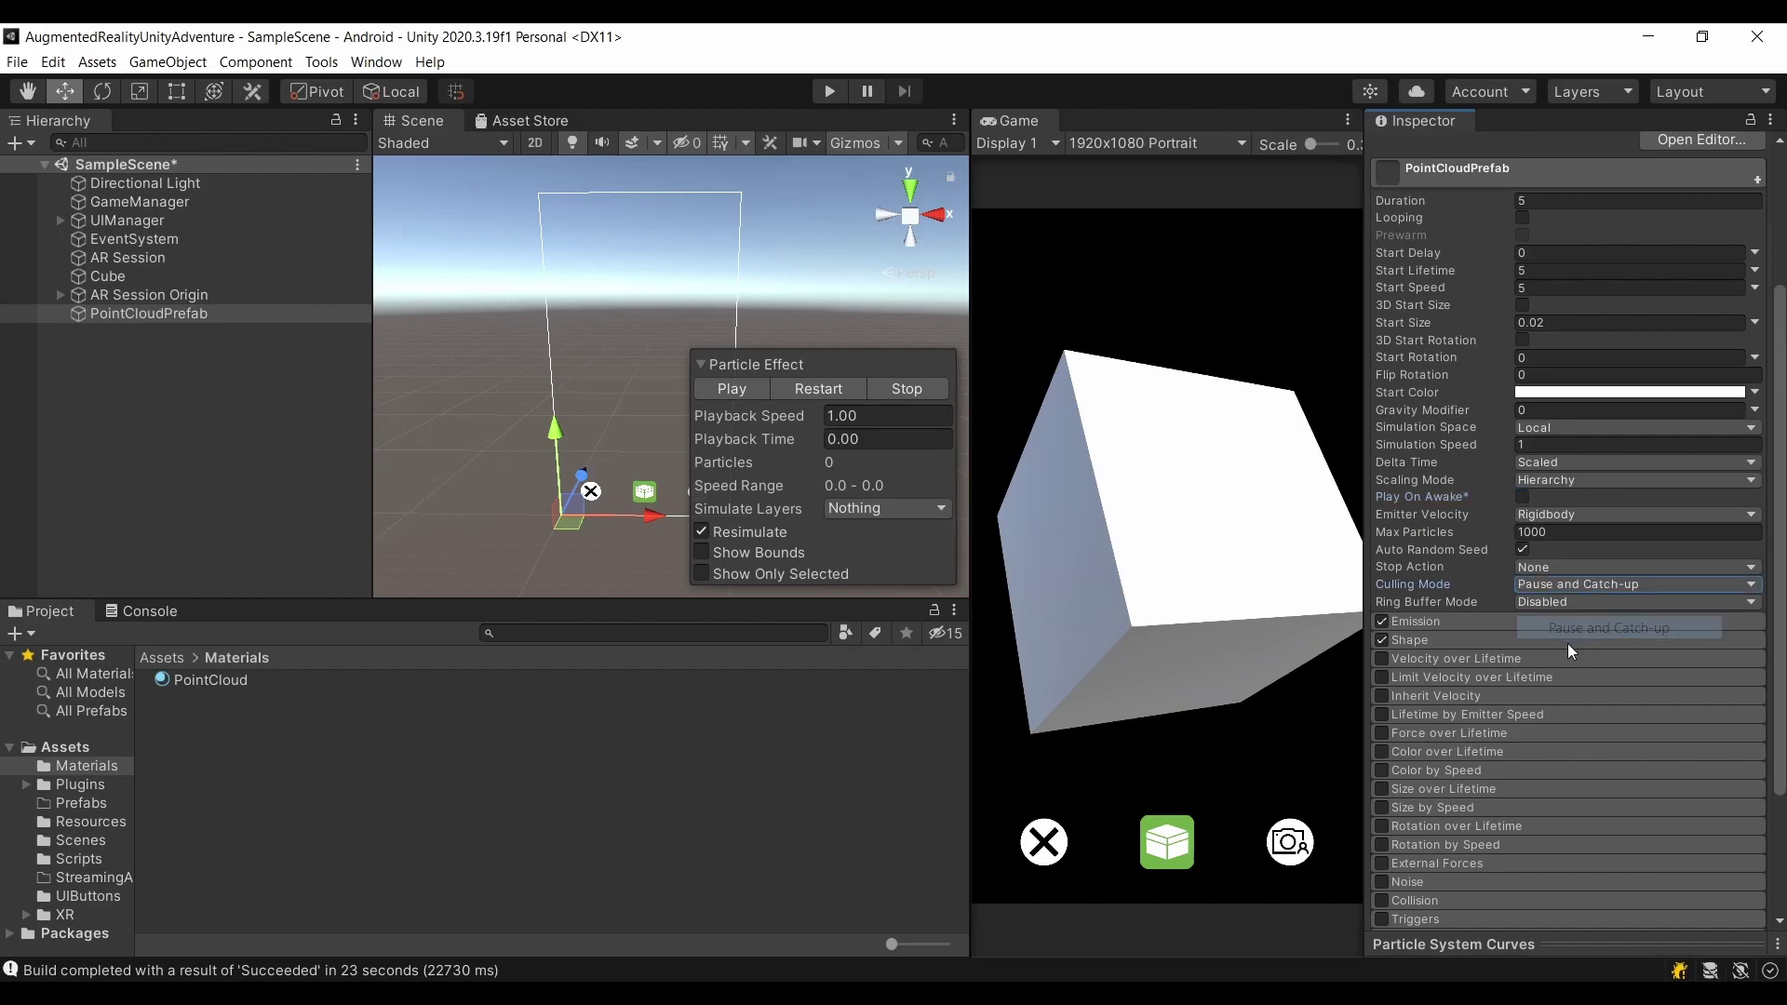
pyautogui.scroll(3, 1588, 473)
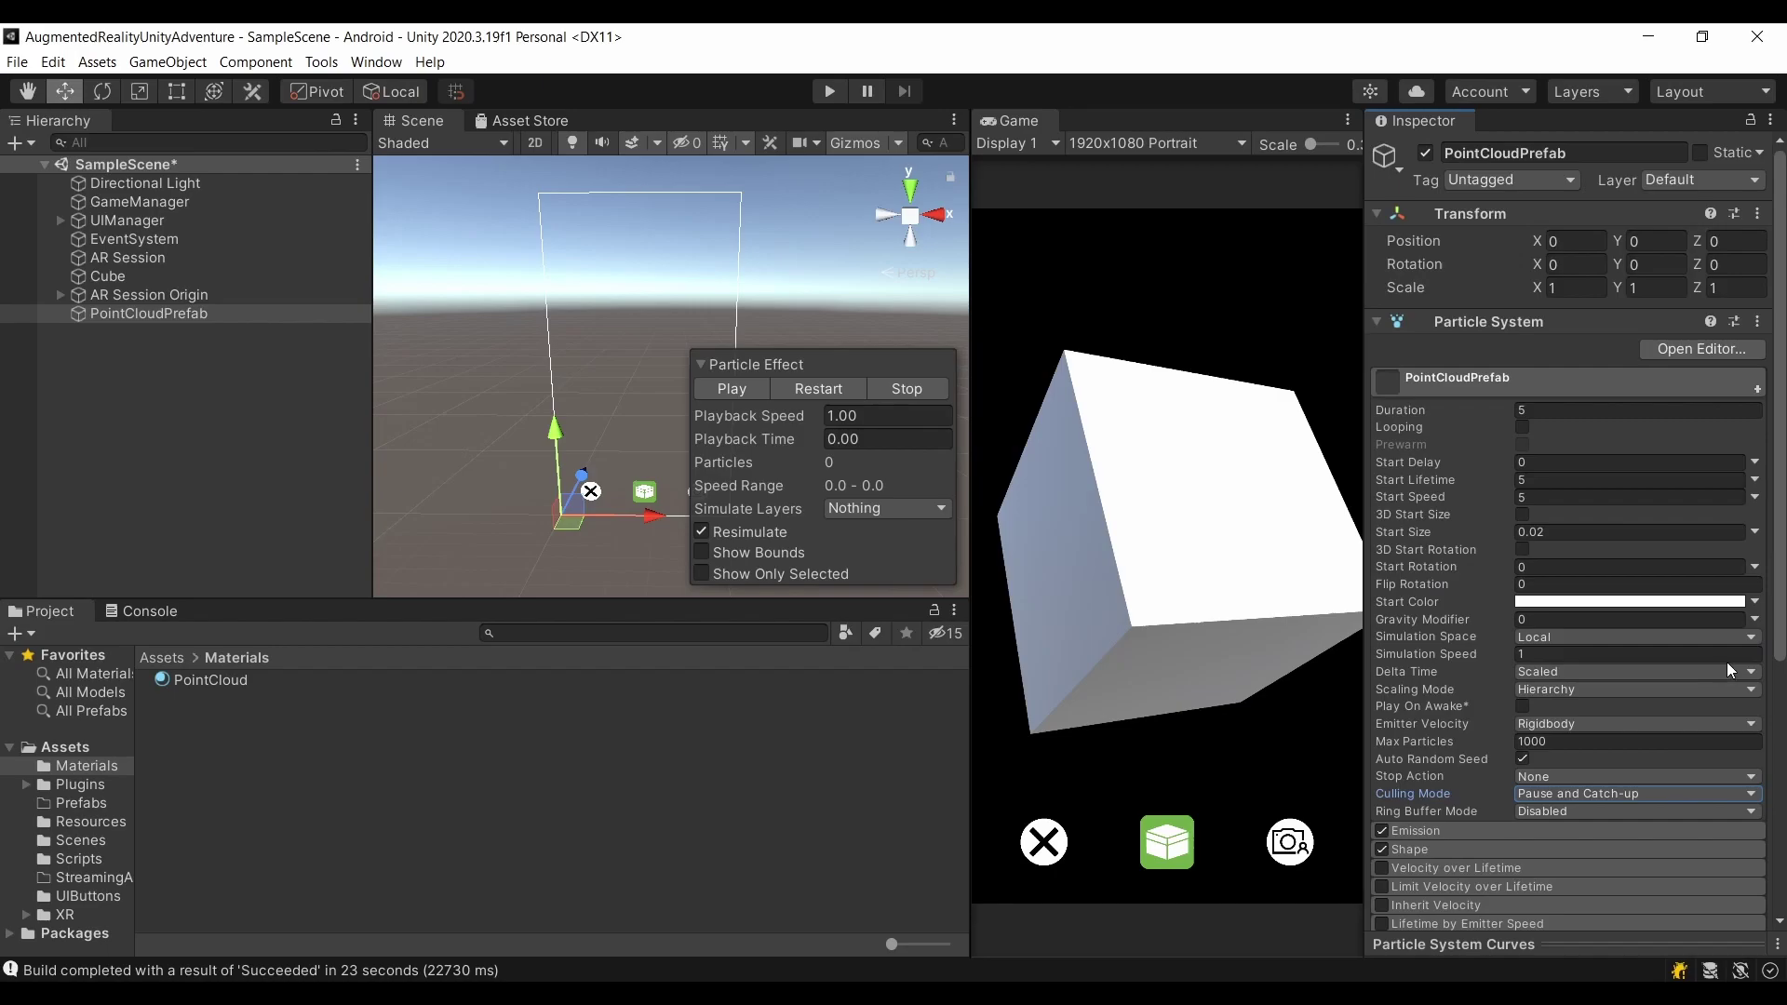
# Step: Expand the particle system's Emission settings and disable its Shape module
pyautogui.click(1416, 829)
pyautogui.scroll(-7, 1431, 699)
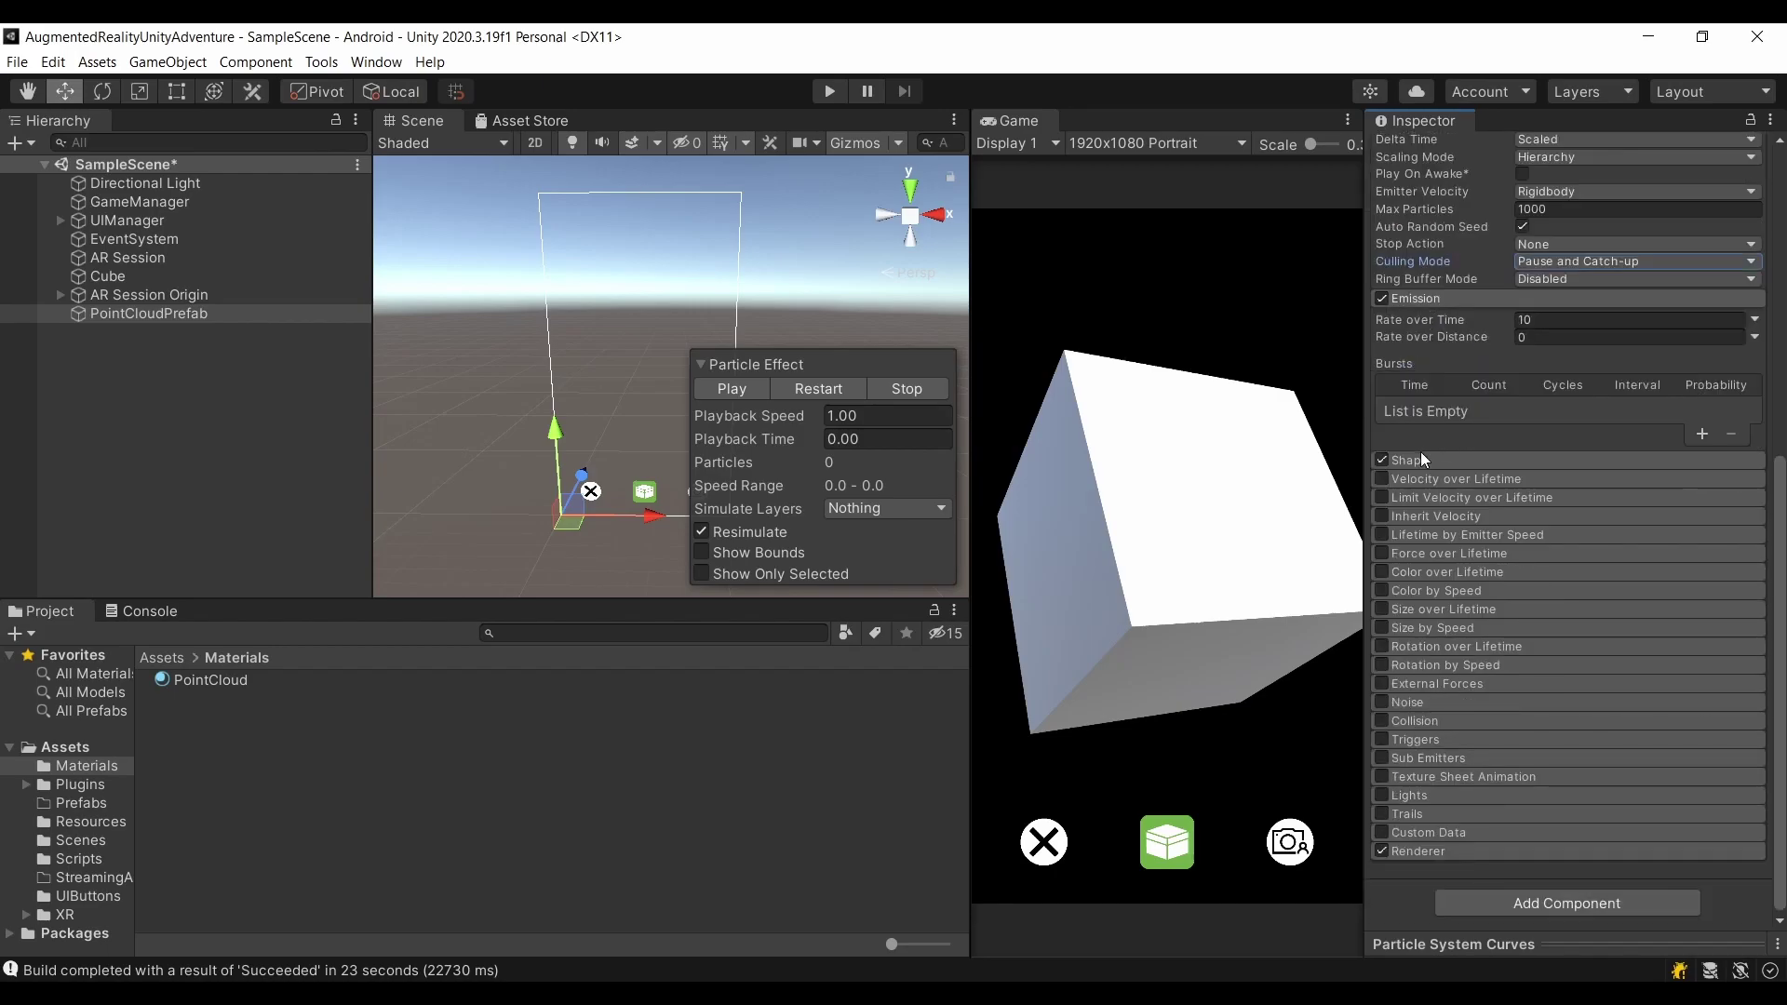
pyautogui.click(1382, 460)
# Step: Assign the PointCloud material to the particle system's Renderer module and turn off Apply Active Color Space
pyautogui.click(1491, 852)
pyautogui.scroll(-5, 1504, 640)
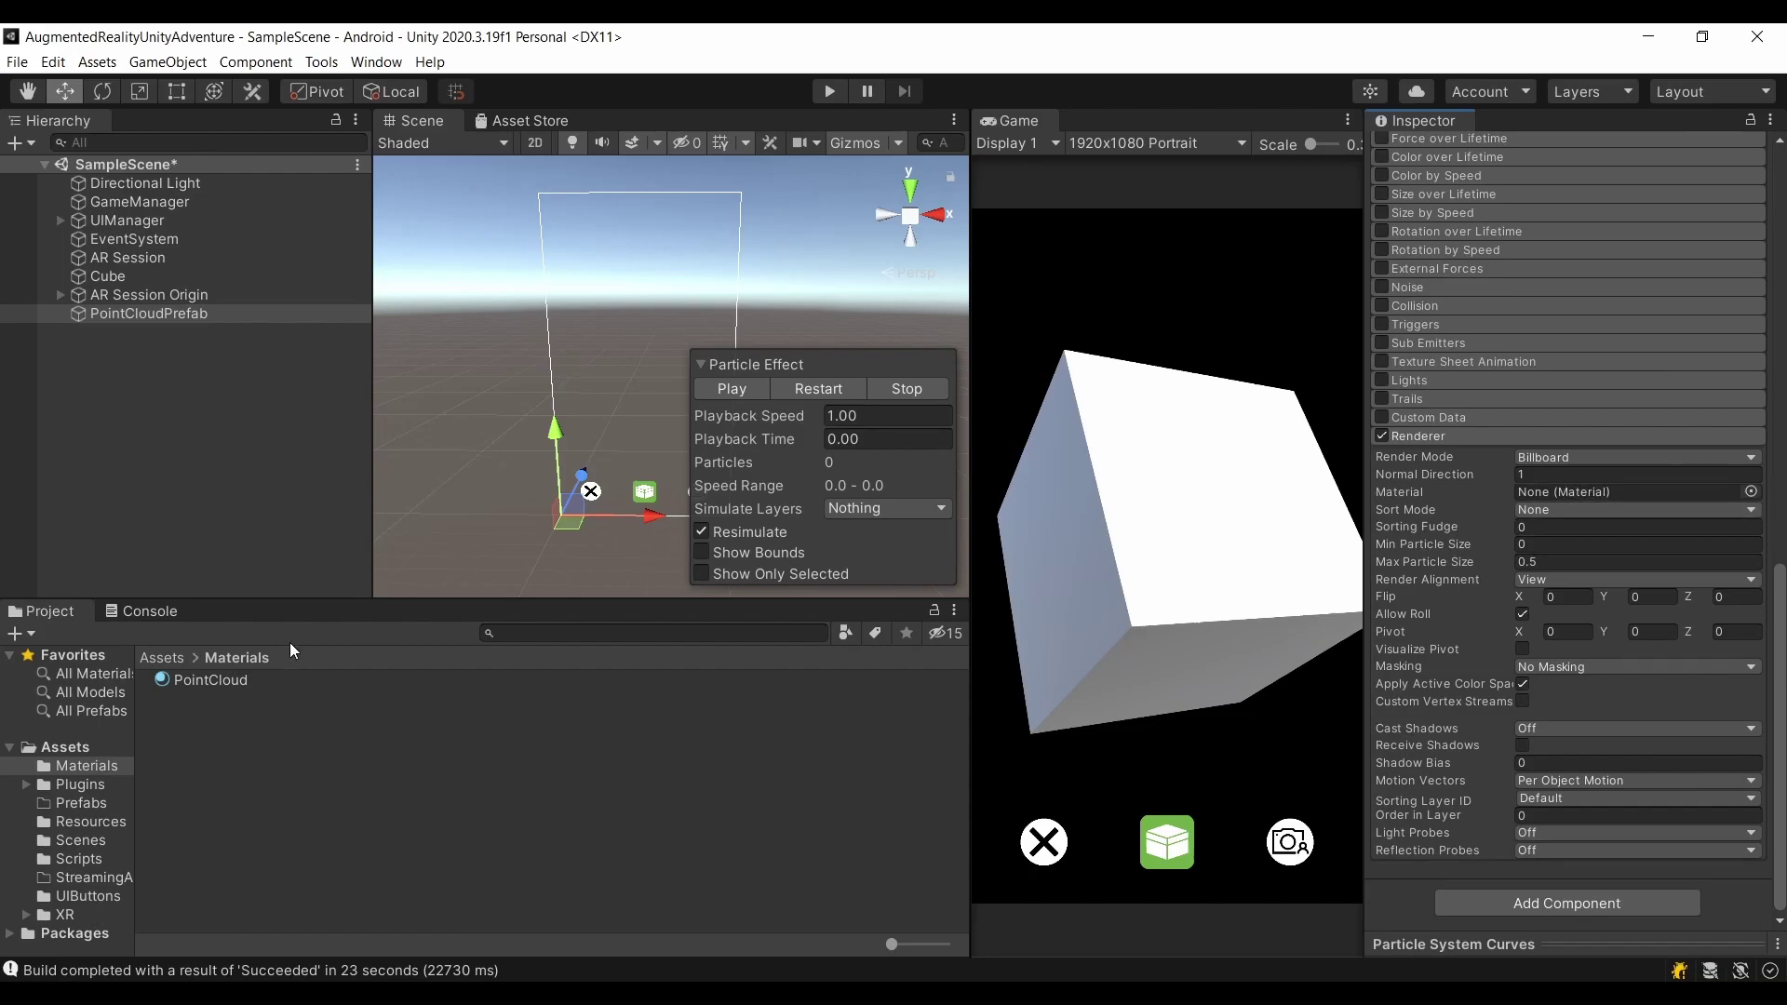
pyautogui.moveTo(221, 685); pyautogui.dragTo(1565, 492)
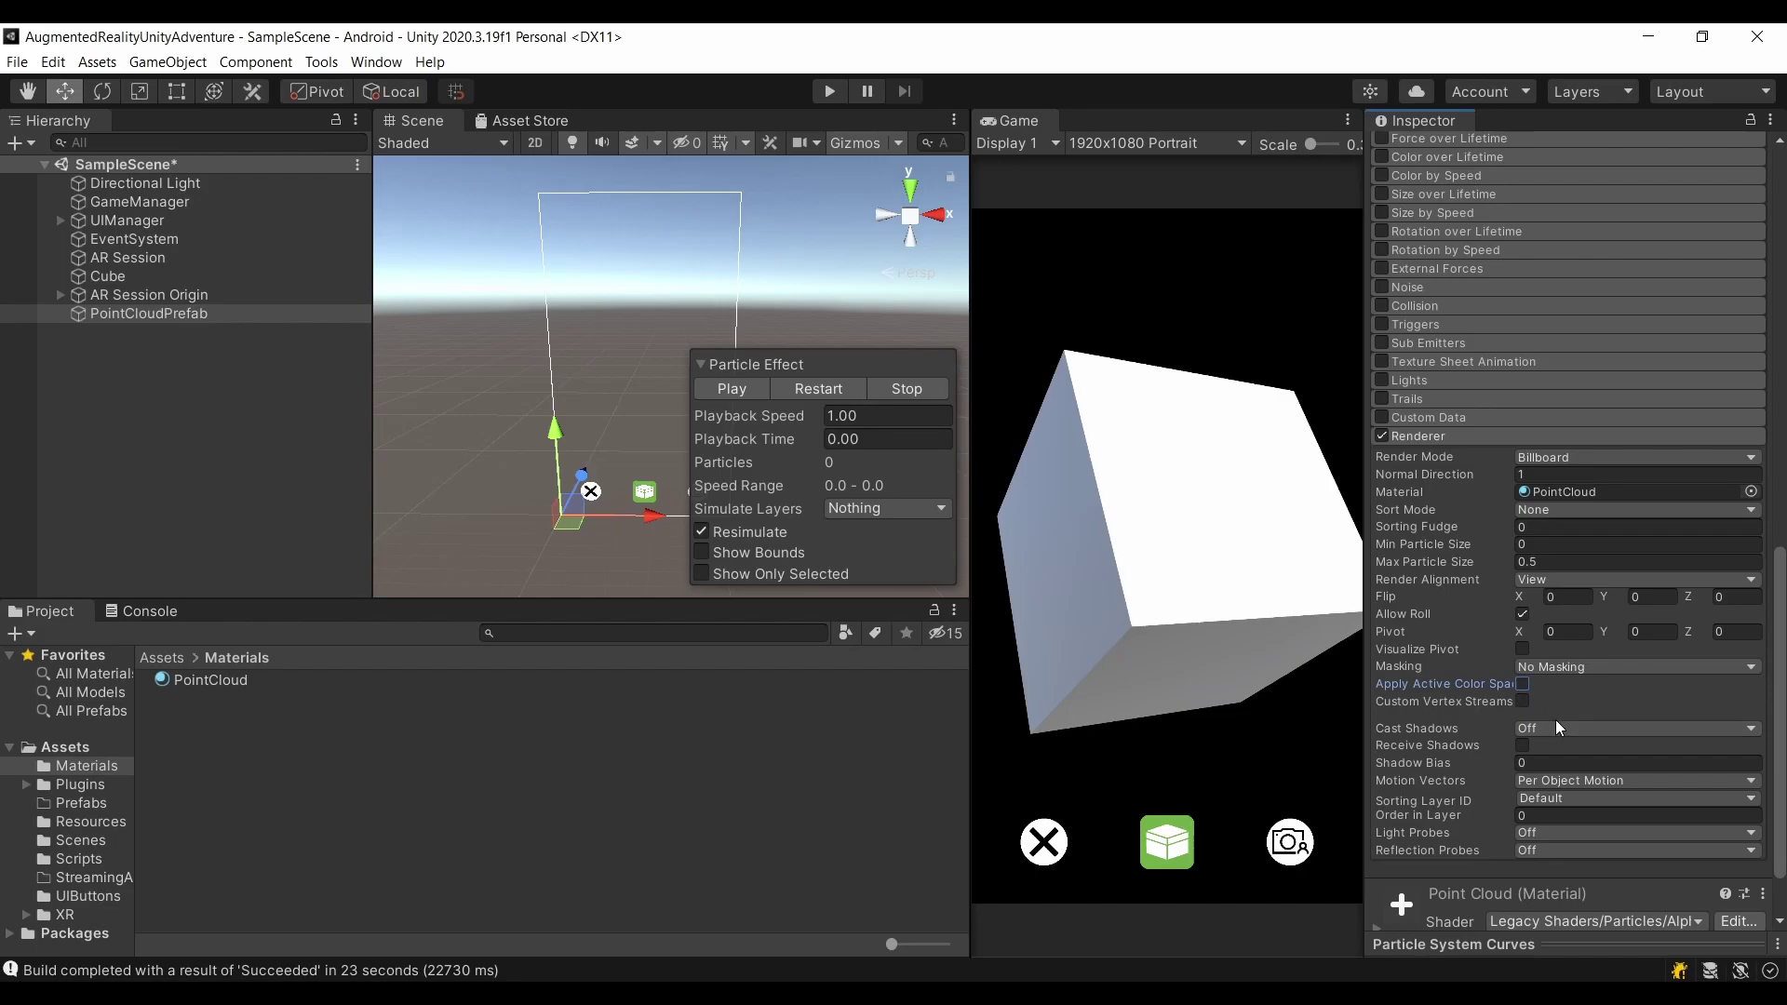
# Step: Add an AR Point Cloud component to PointCloudPrefab
pyautogui.scroll(-2, 1599, 723)
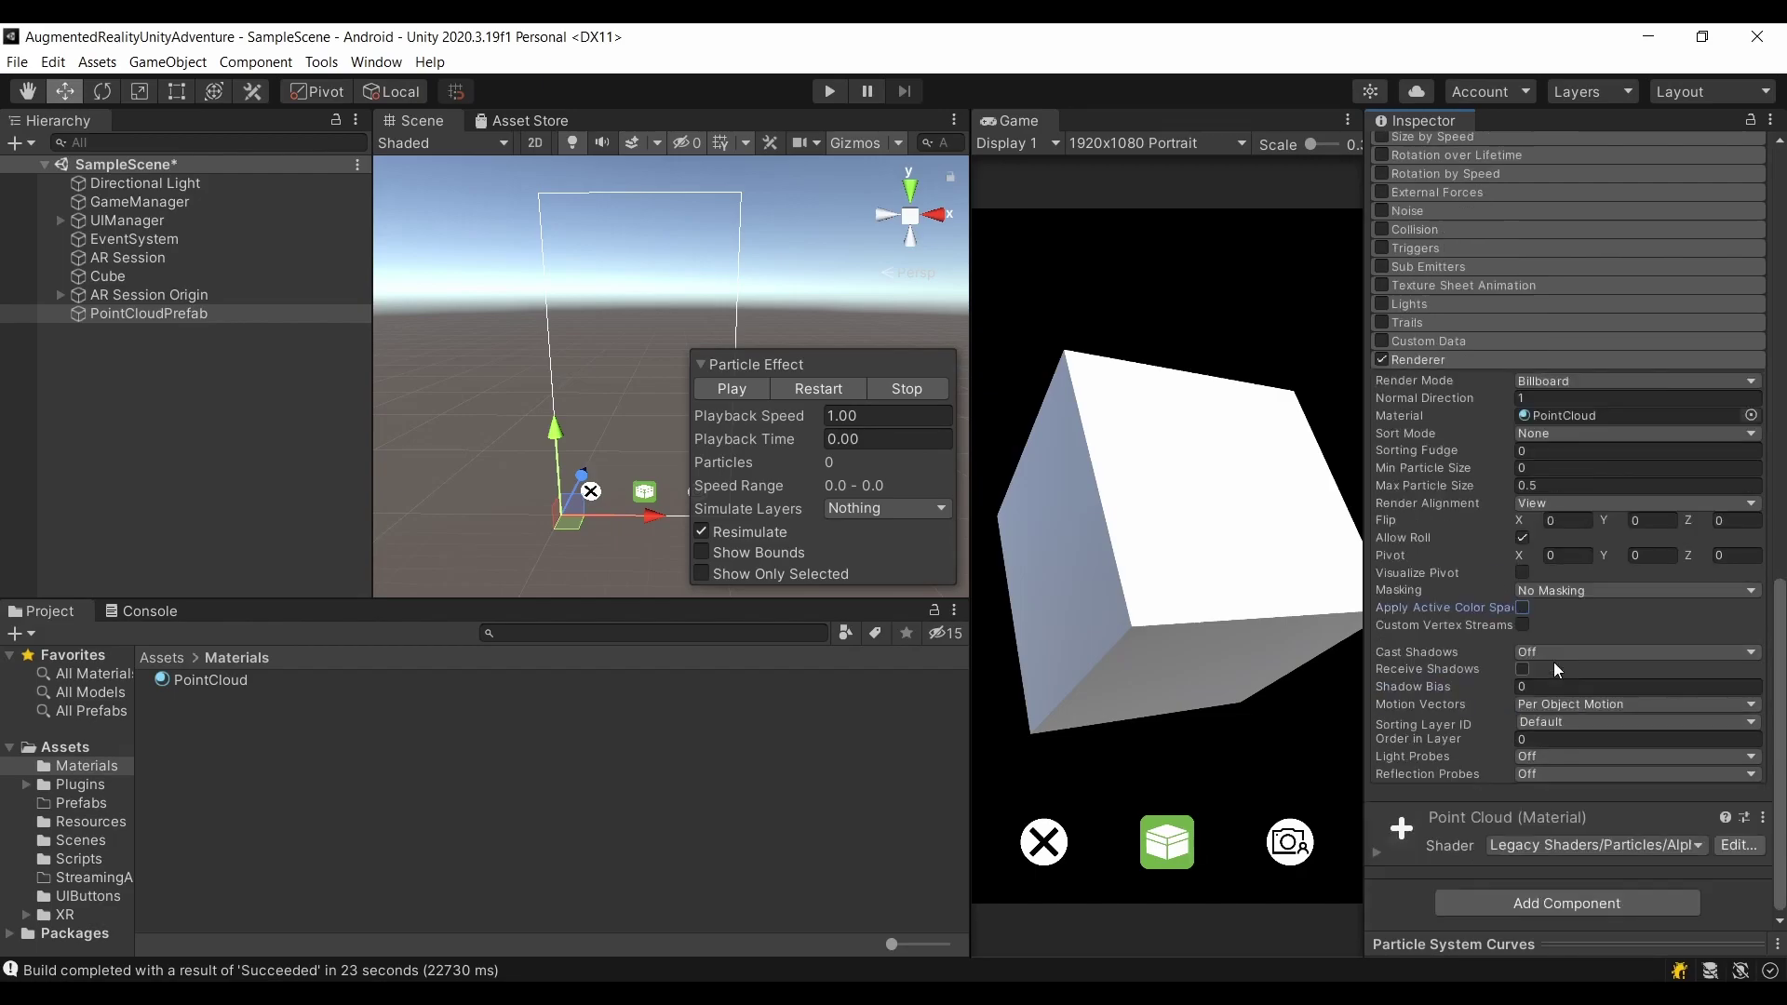
pyautogui.click(1566, 903)
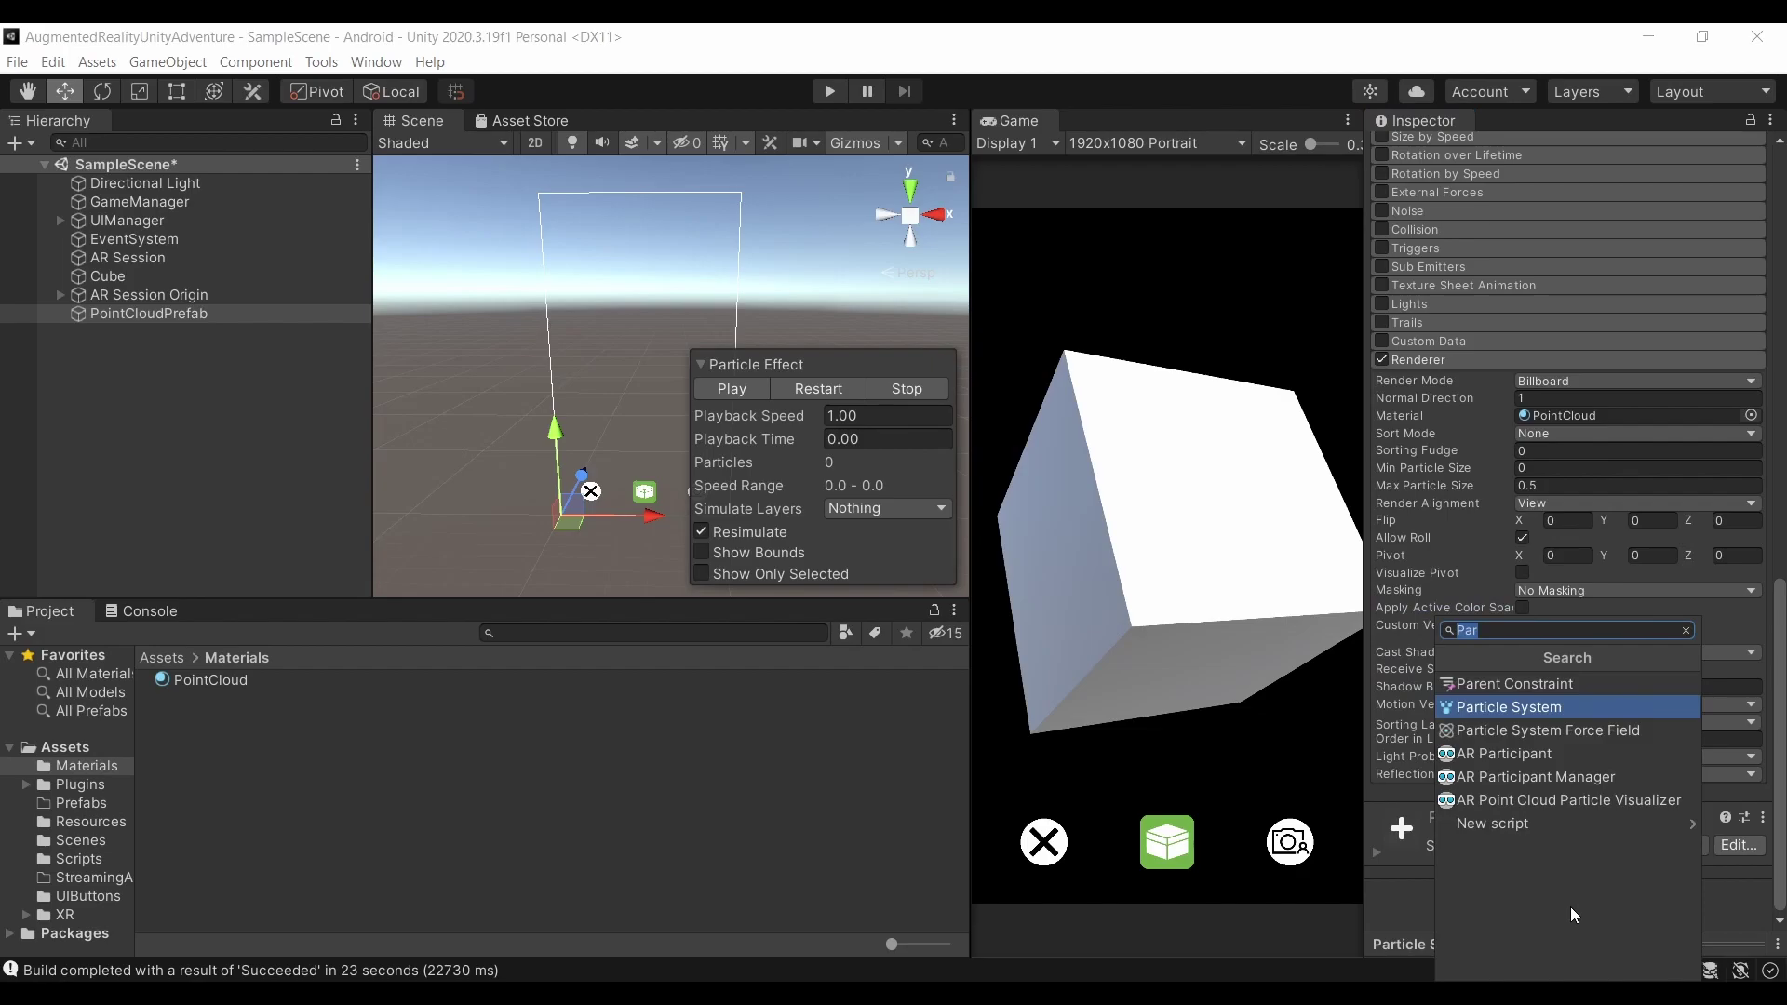
pyautogui.press('BackSpace')
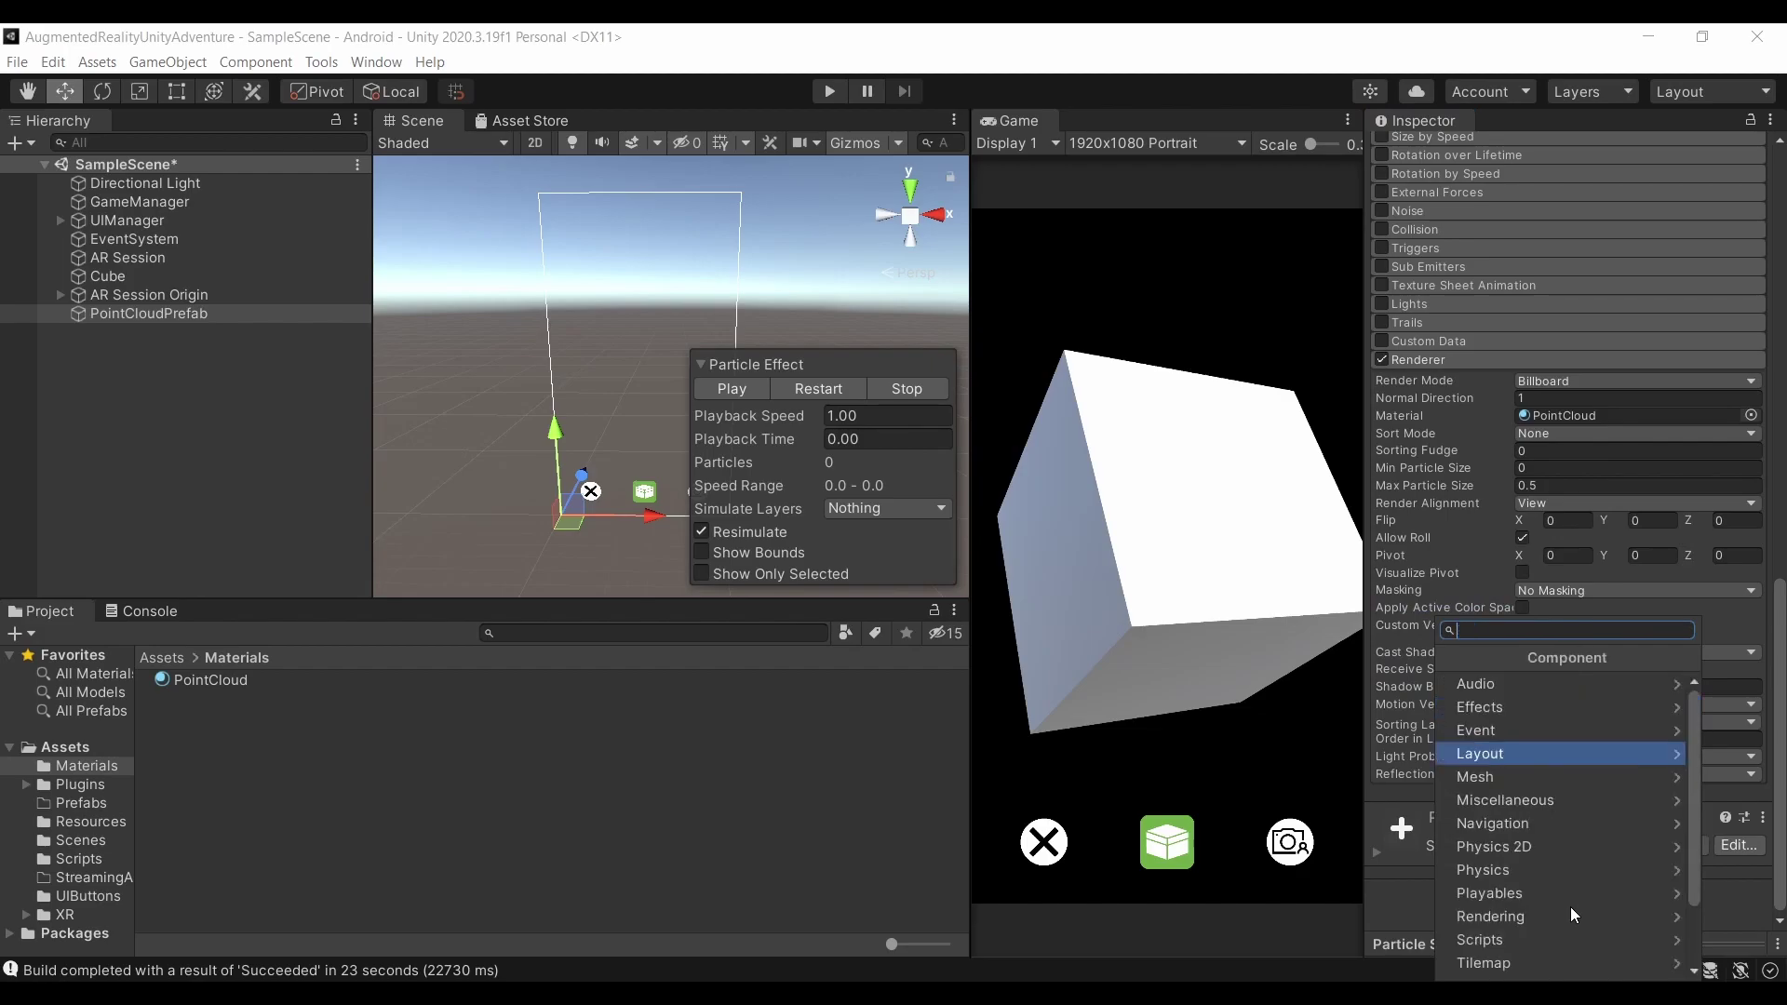
pyautogui.write('AR poin')
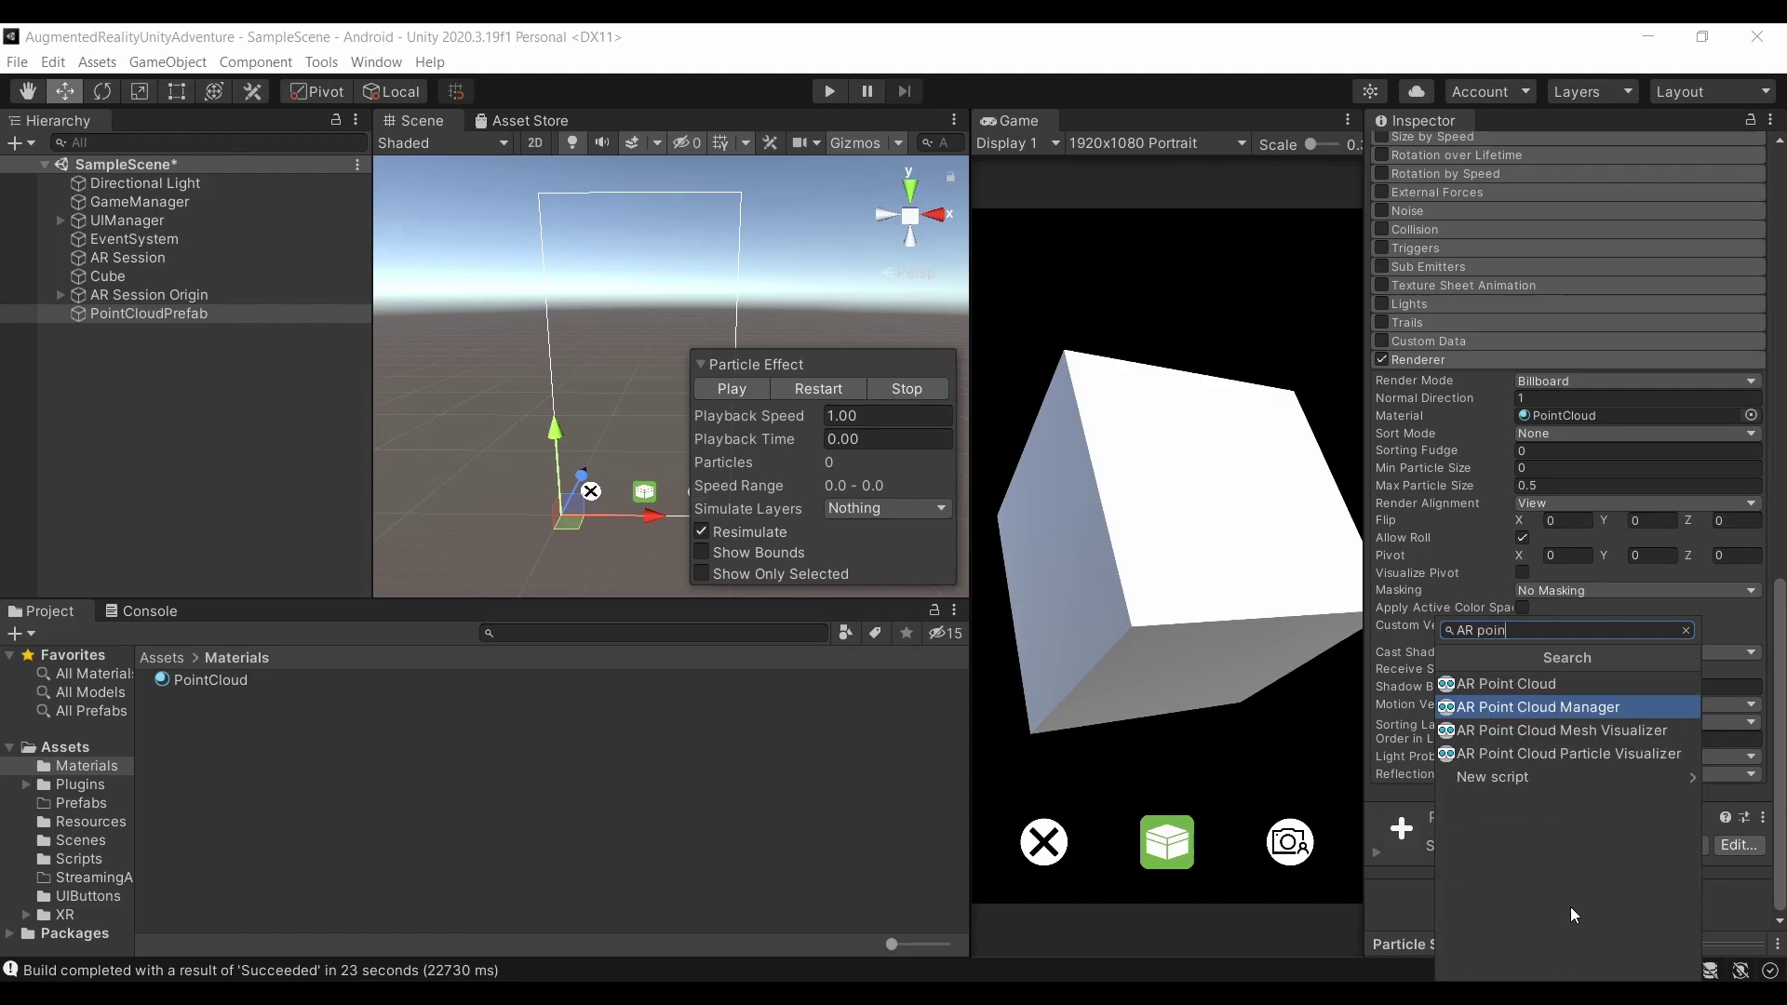
pyautogui.press('Up')
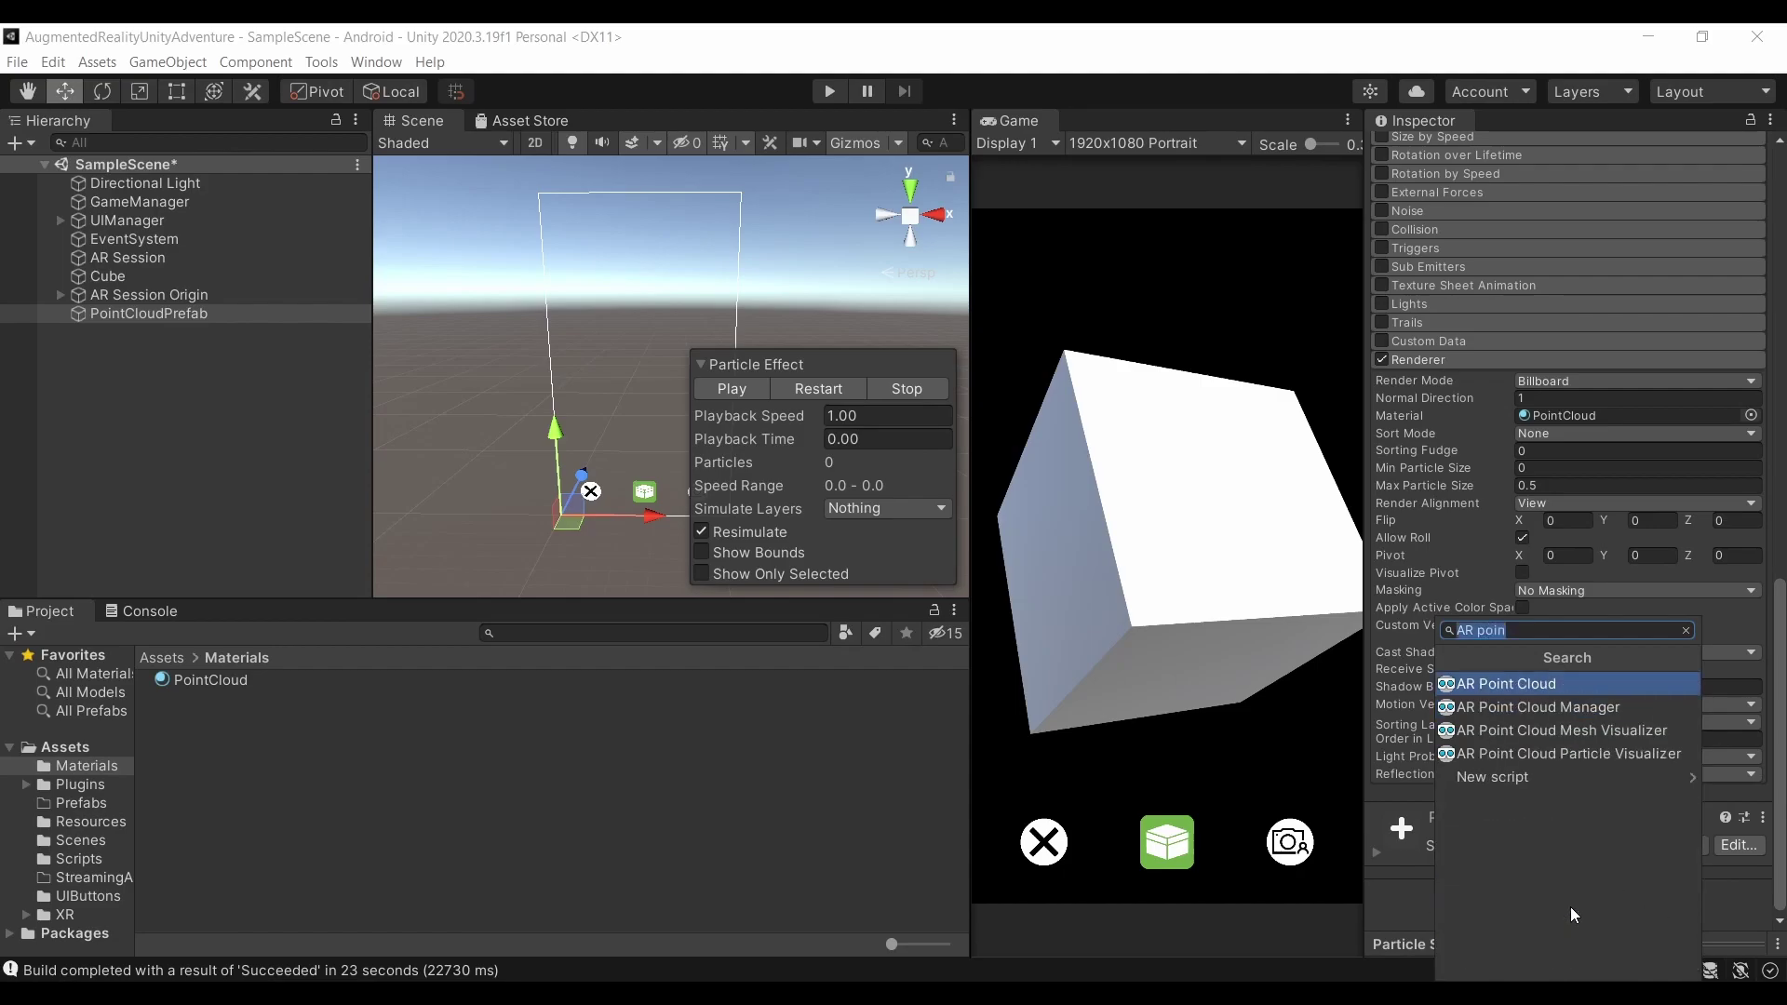
pyautogui.click(1549, 682)
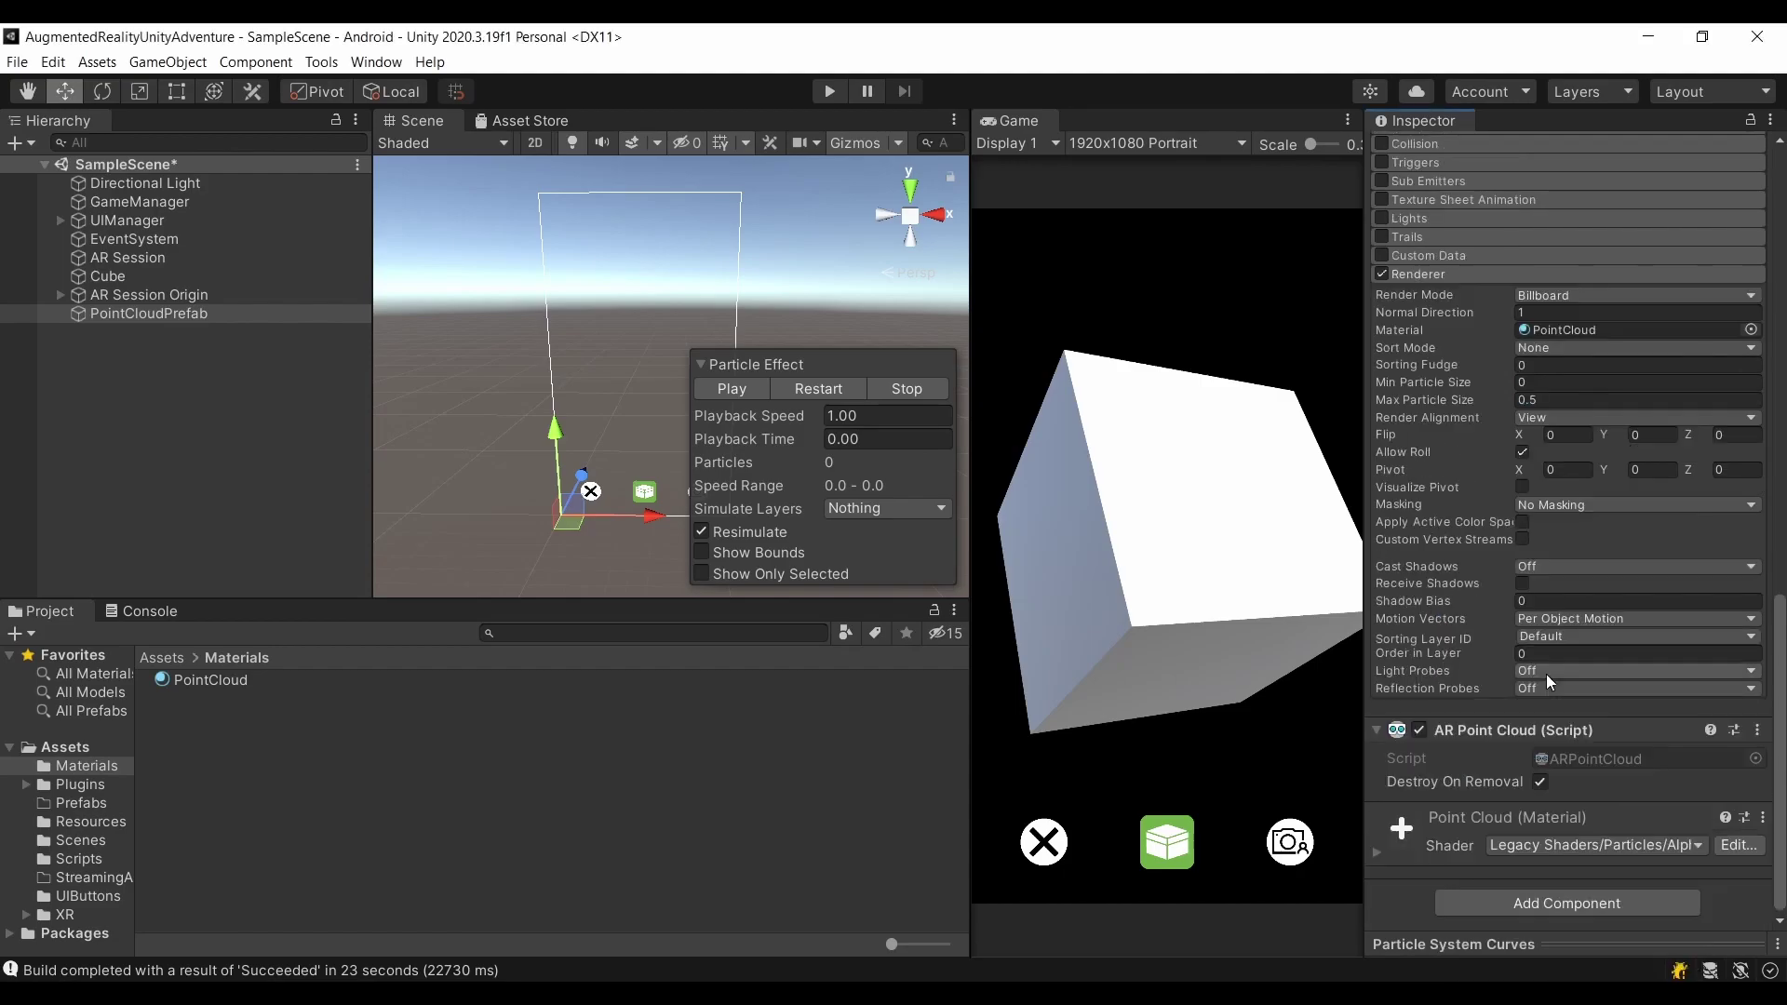
# Step: Add an AR Point Cloud Particle Visualizer component to PointCloudPrefab
pyautogui.click(1556, 903)
pyautogui.write('AR')
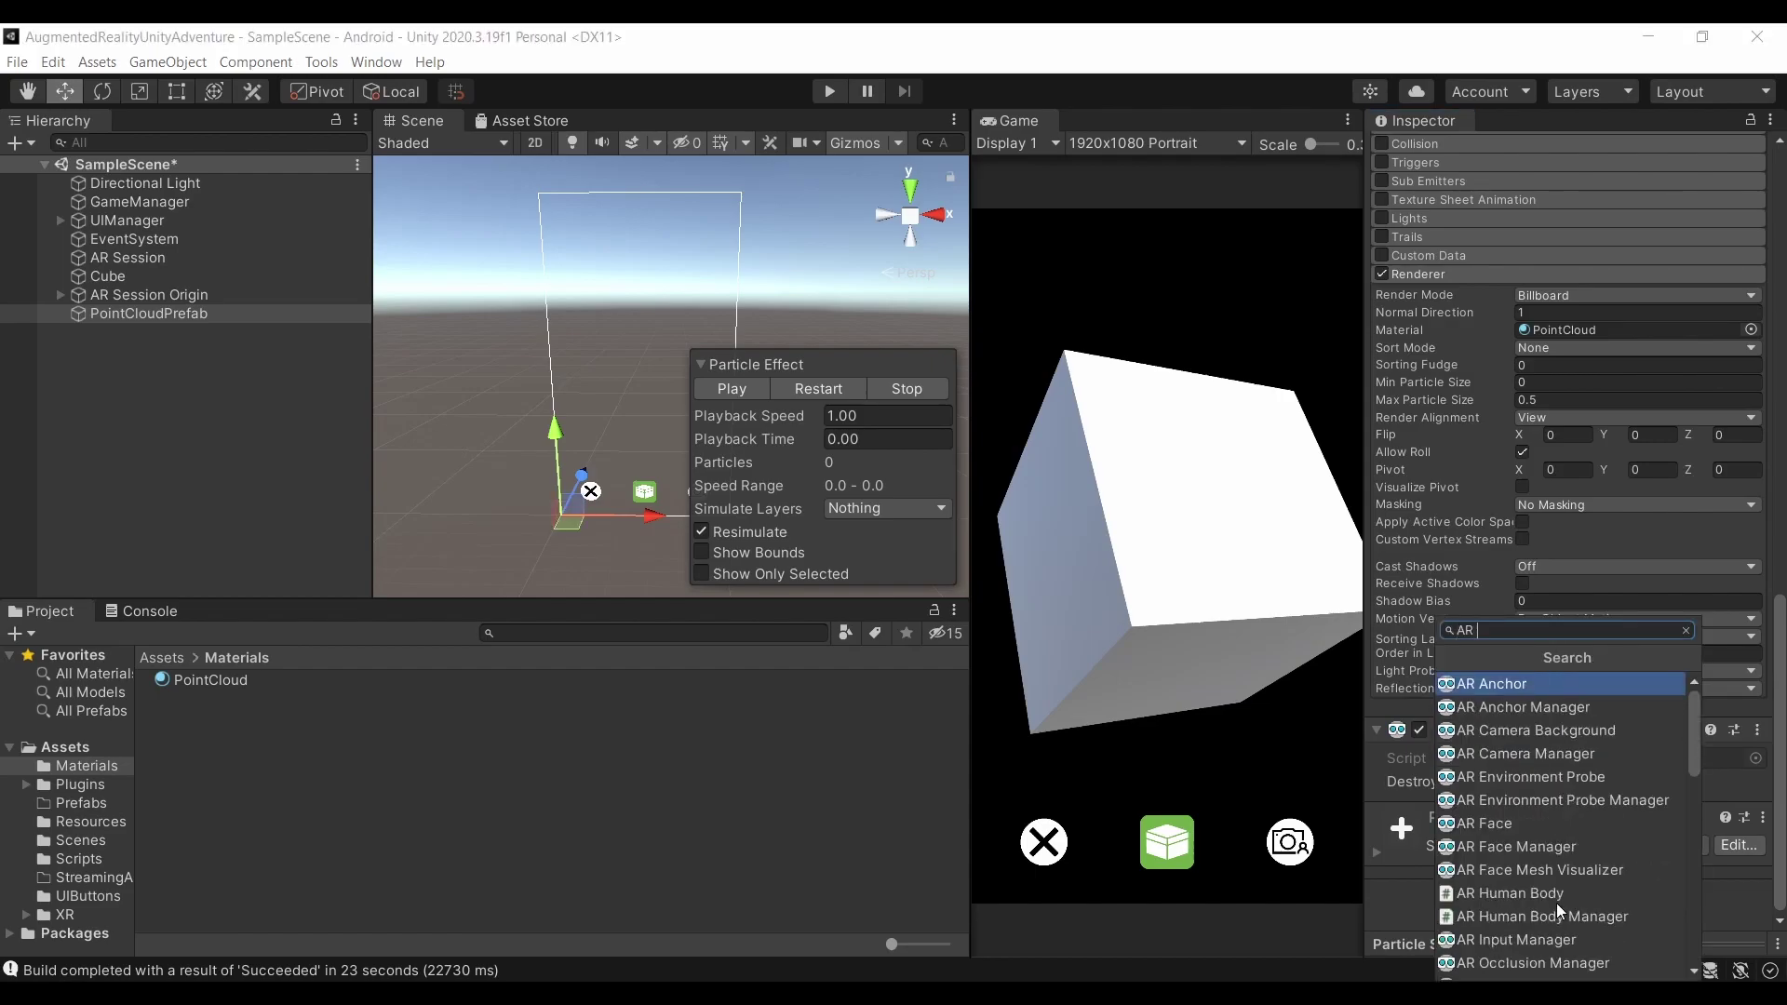
pyautogui.write(' poi')
pyautogui.press('Down')
pyautogui.press('Down')
pyautogui.press('Down')
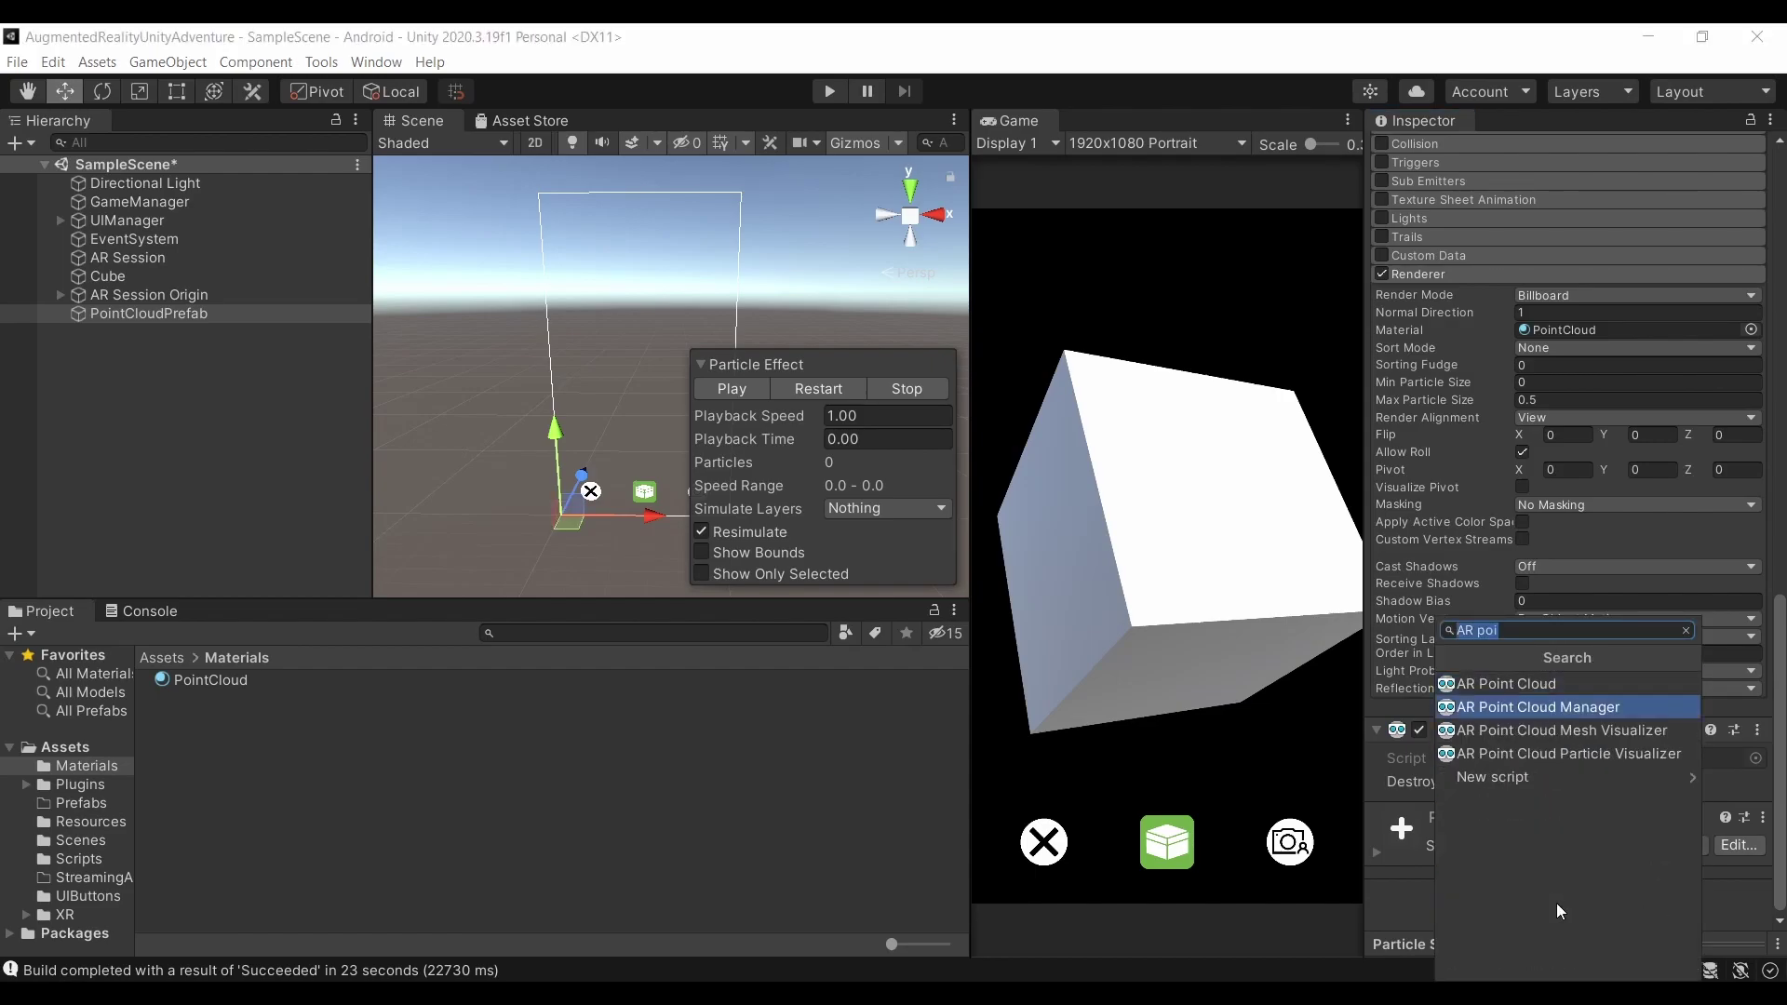
pyautogui.press('Return')
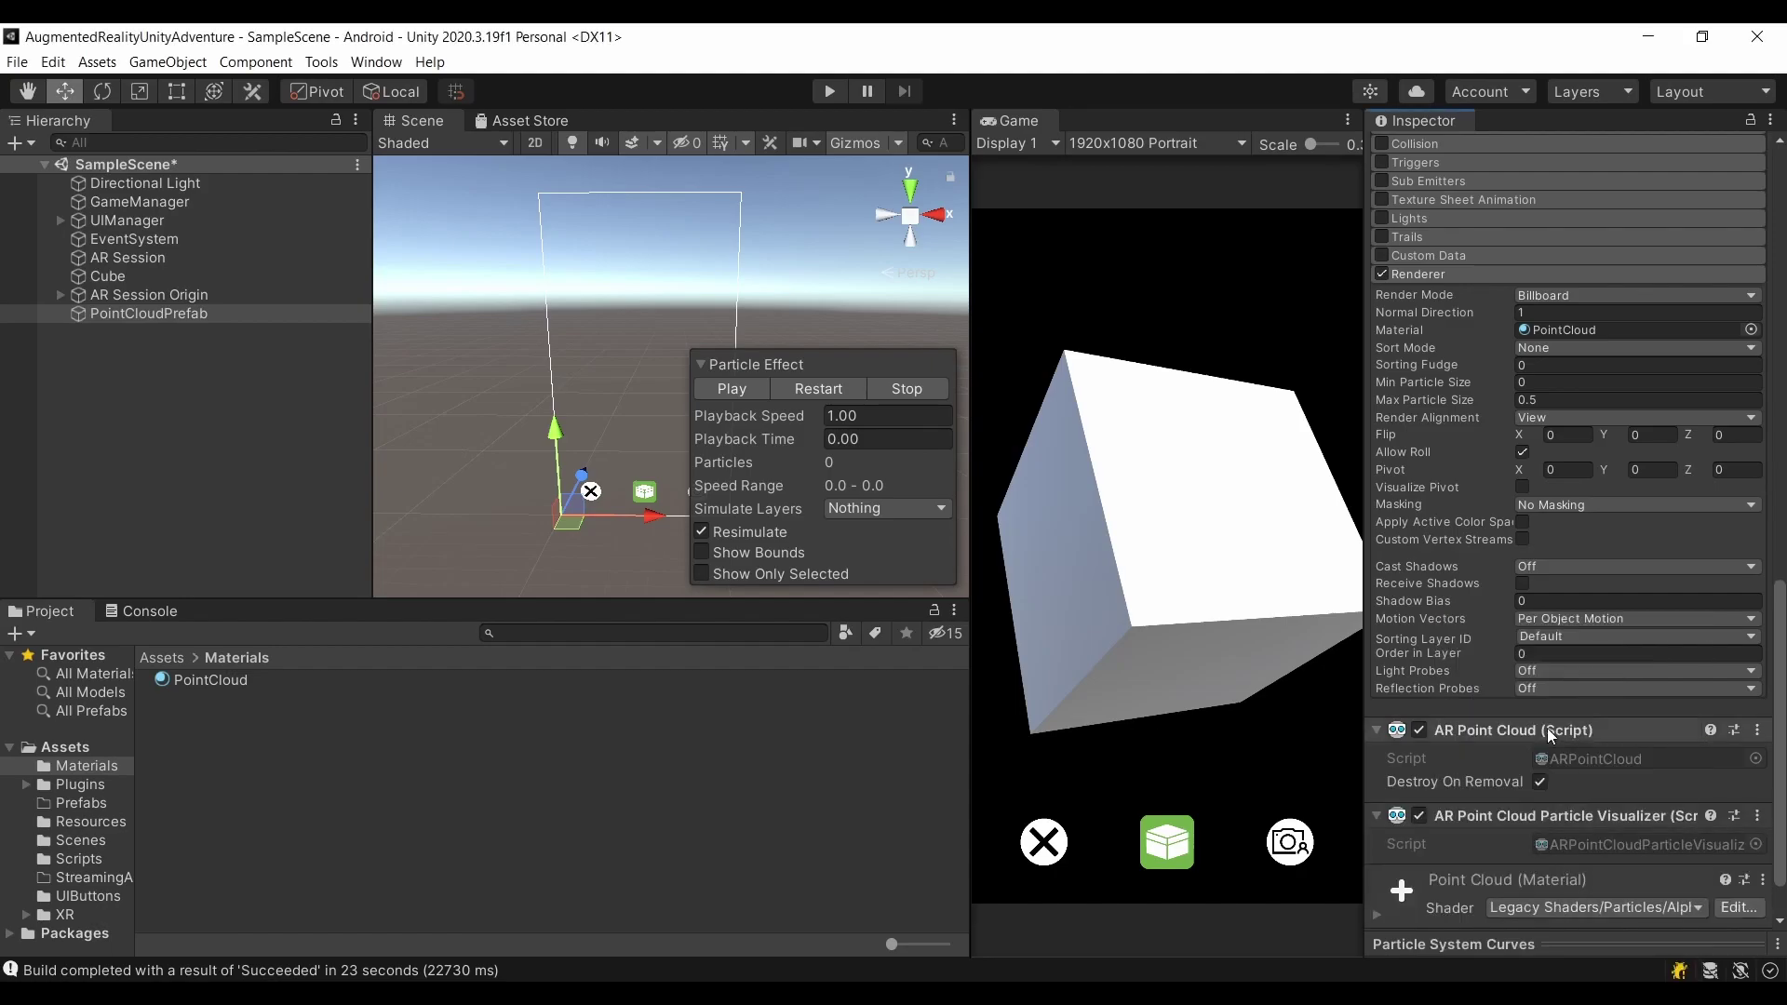
# Step: Save PointCloudPrefab as a prefab in the Prefabs folder and delete its instance from the scene
pyautogui.click(81, 802)
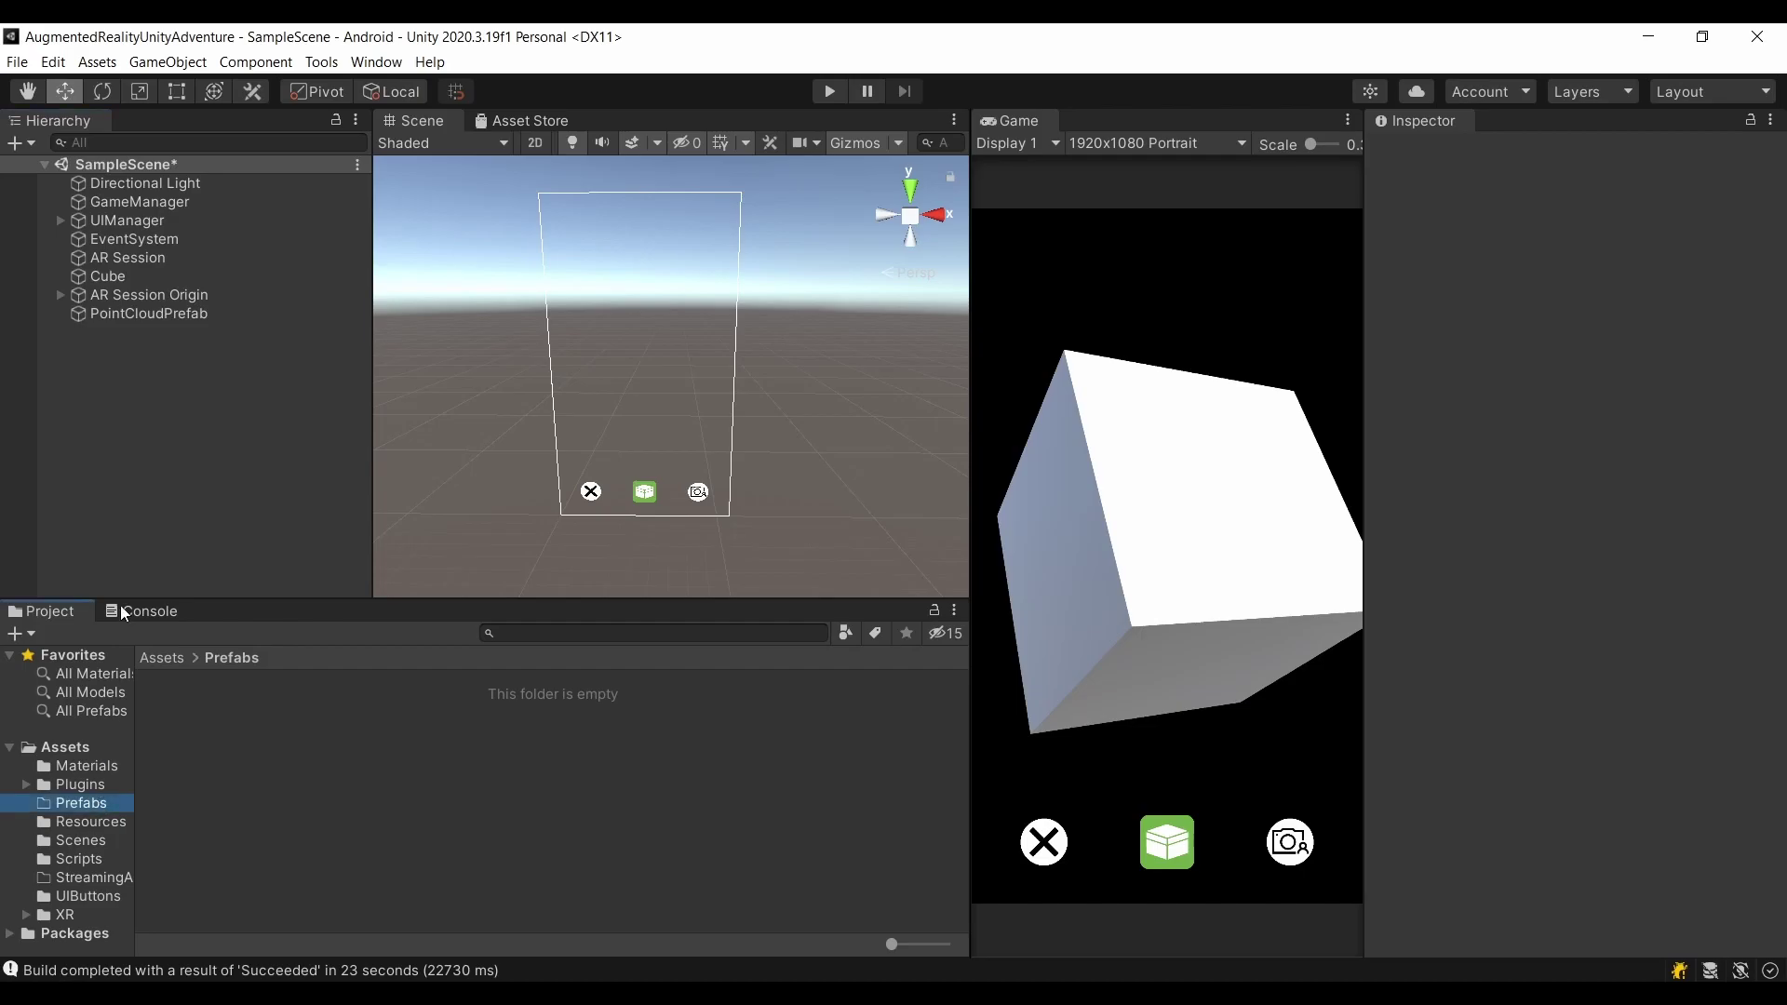
pyautogui.moveTo(164, 309); pyautogui.dragTo(283, 760)
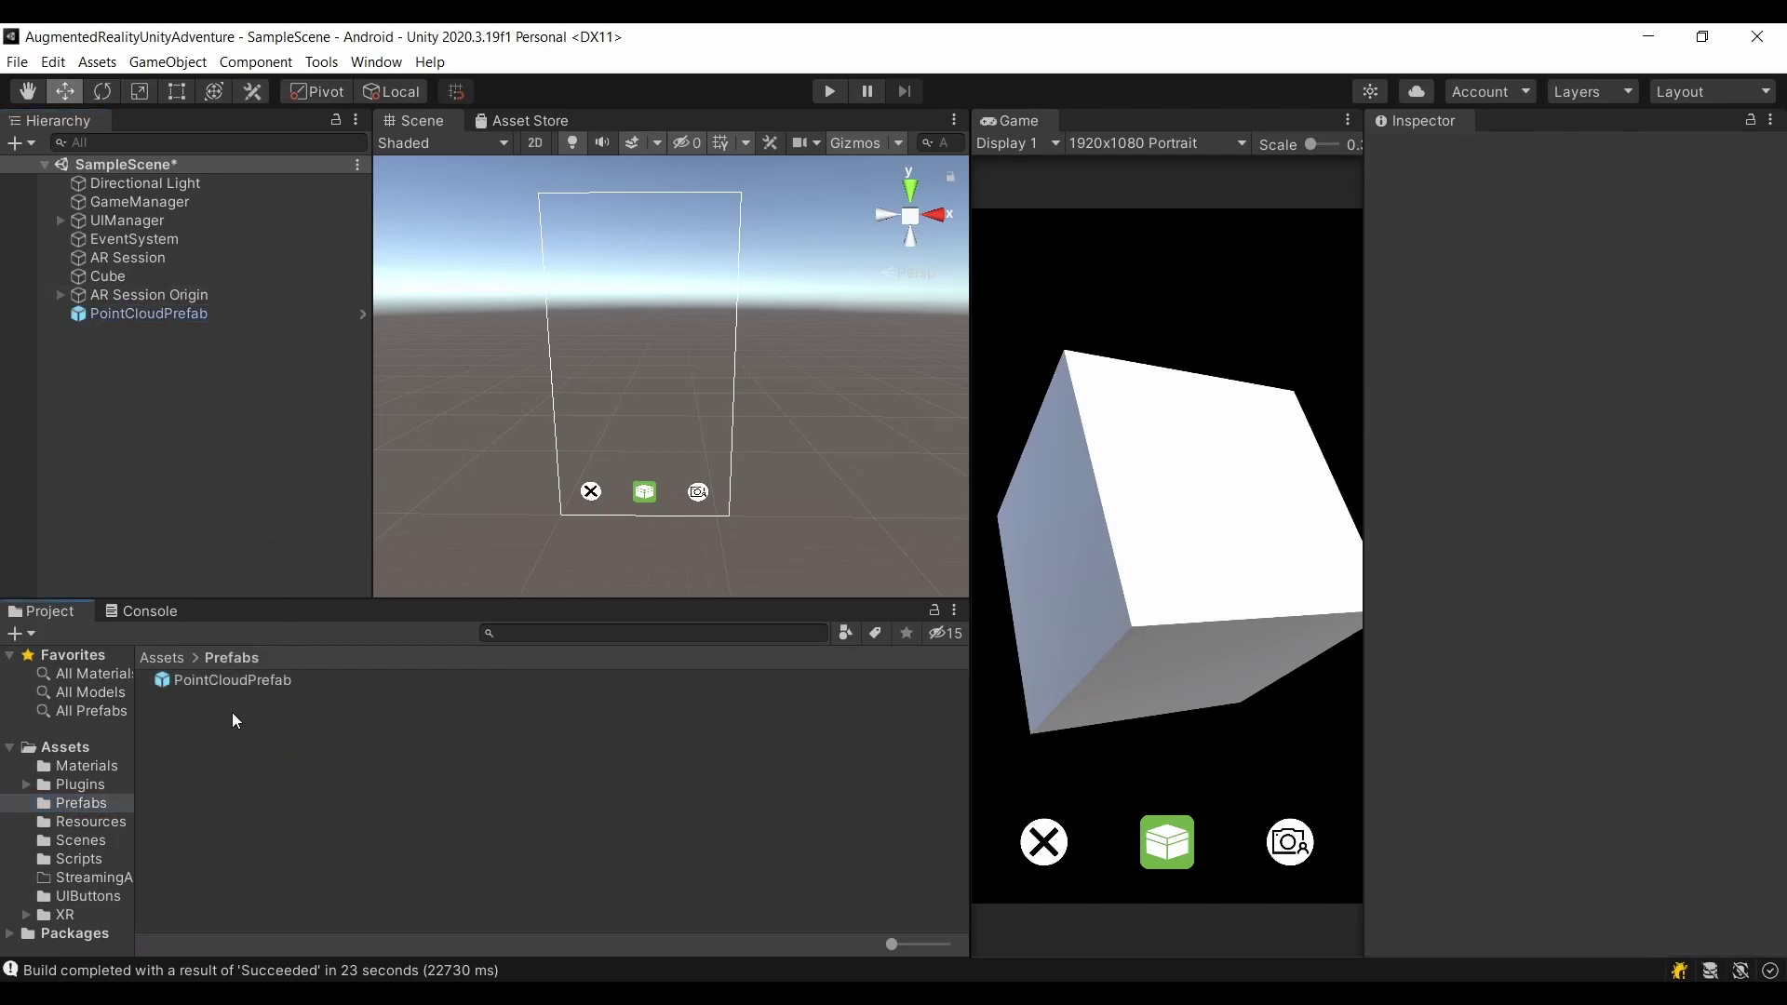
pyautogui.click(194, 316)
pyautogui.press('Delete')
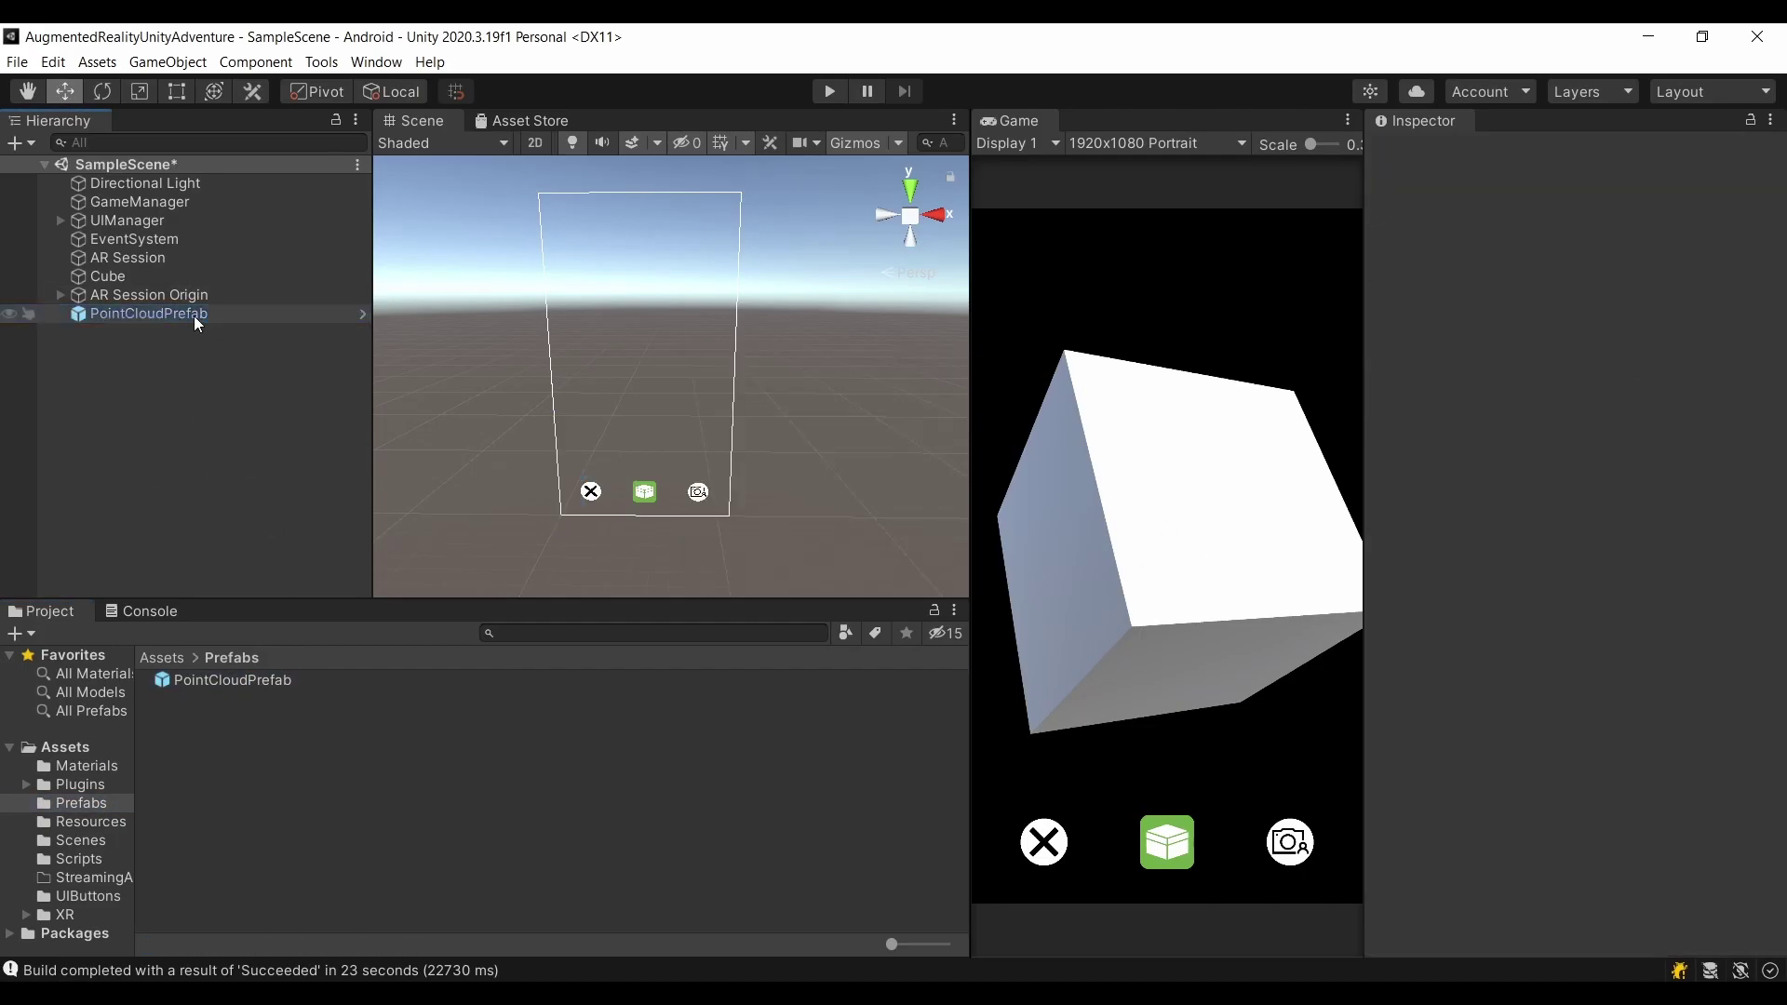
# Step: Assign PointCloudPrefab as the Point Cloud Prefab of the AR Point Cloud Manager on AR Session Origin
pyautogui.click(187, 298)
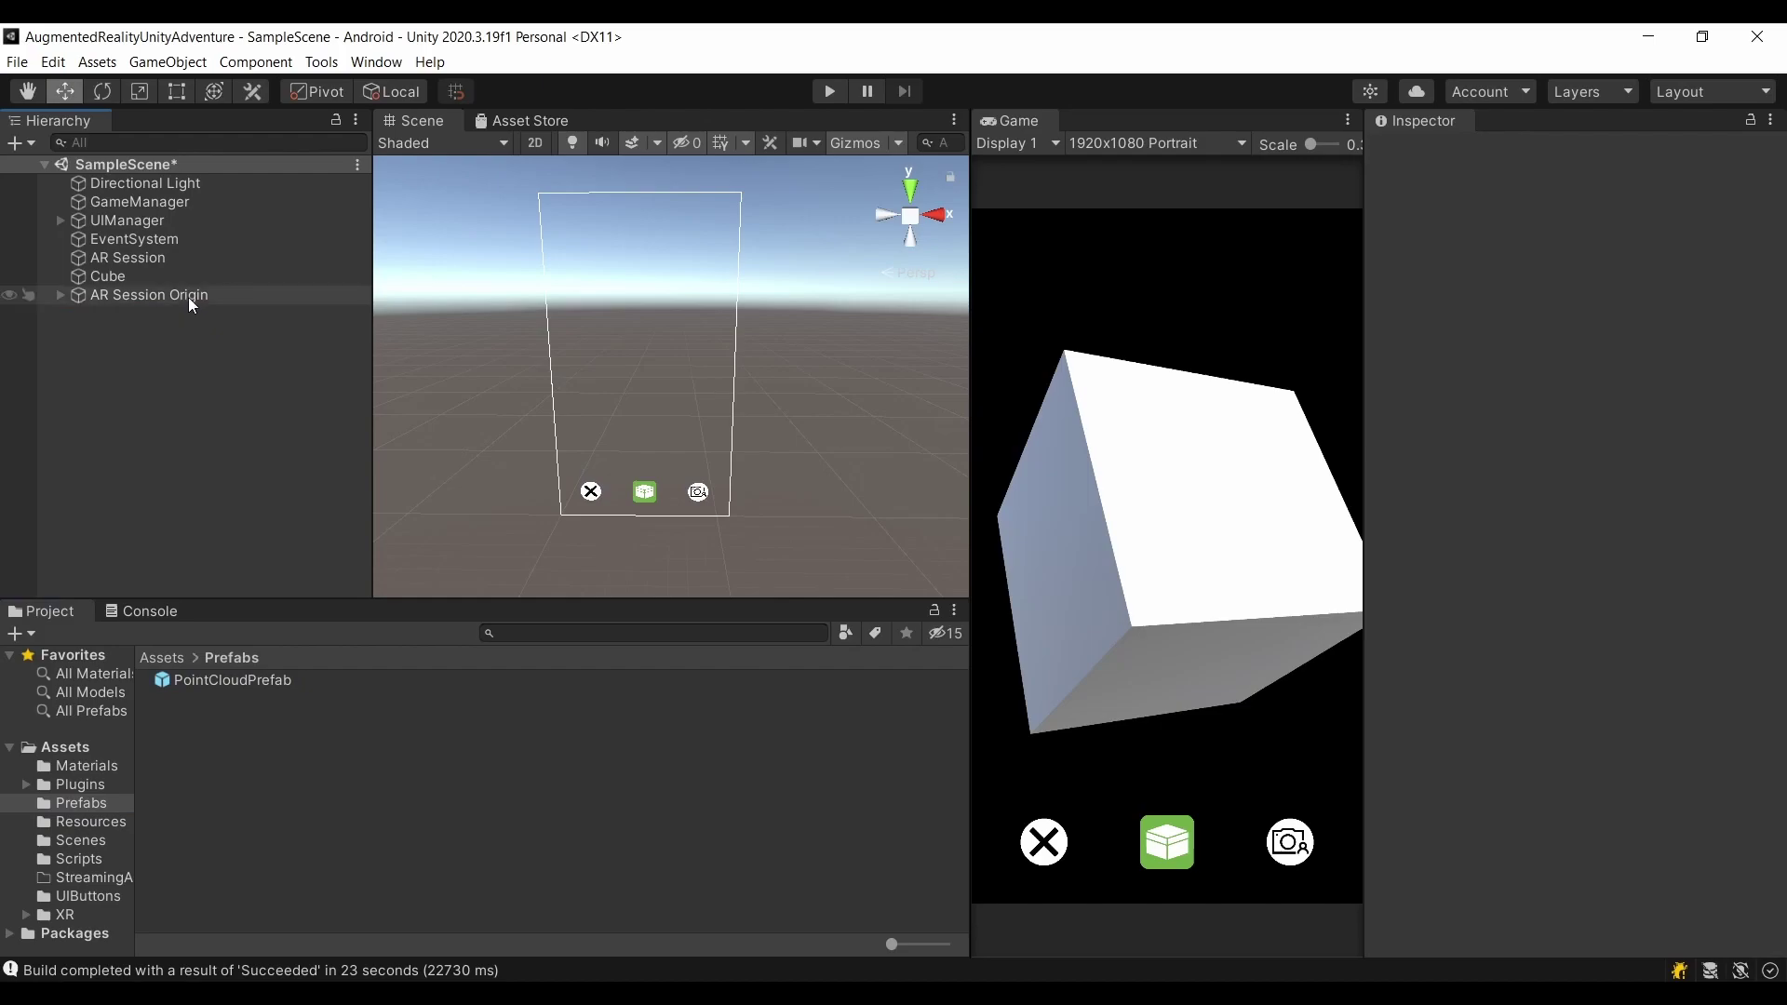
pyautogui.moveTo(242, 683); pyautogui.dragTo(1619, 570)
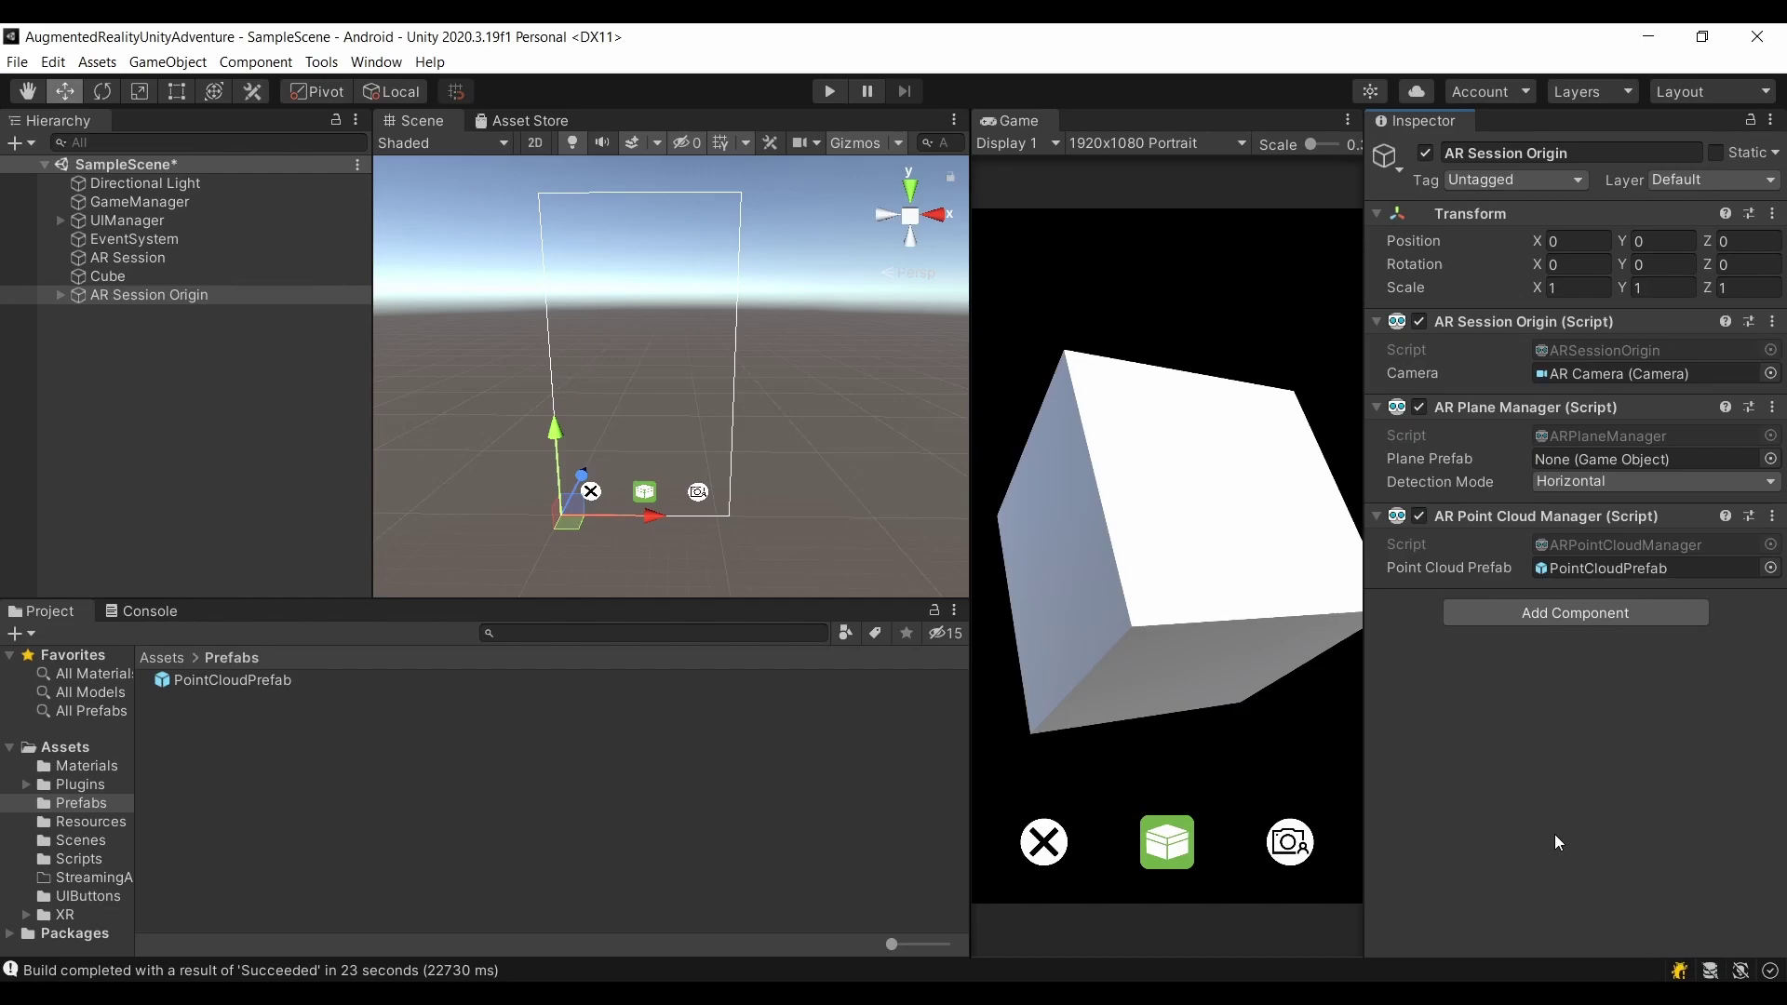
pyautogui.click(92, 430)
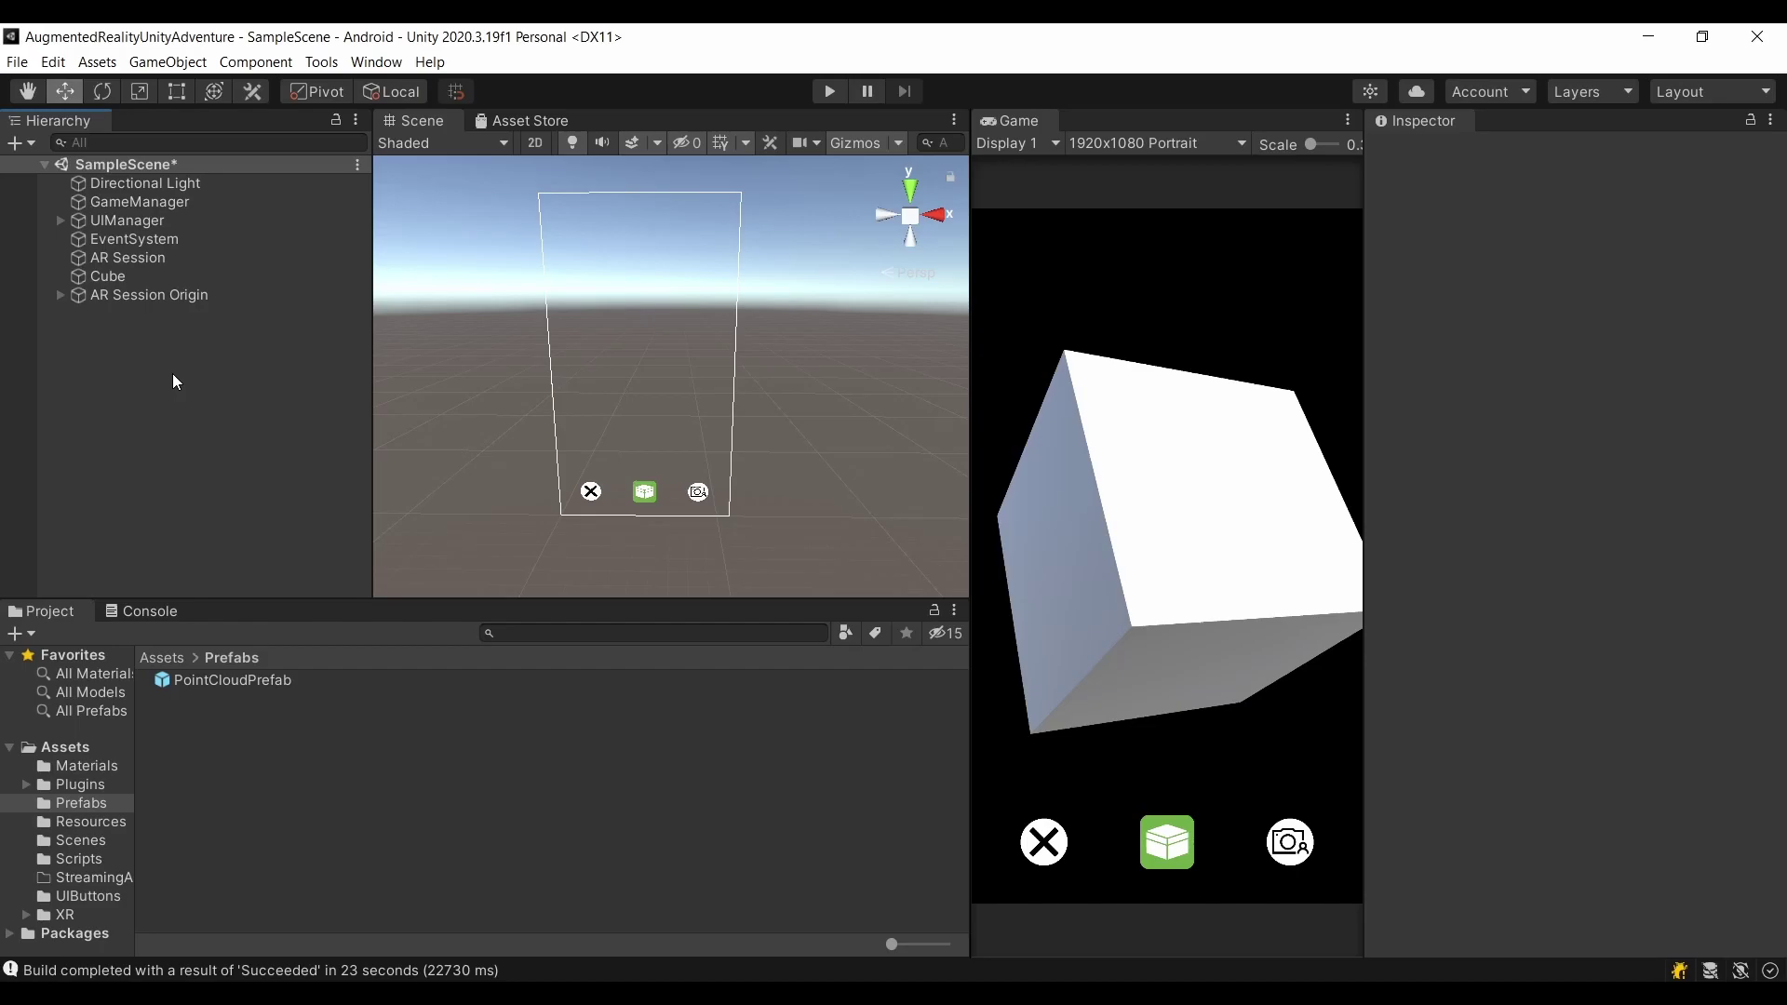
# Step: Build the Android app as ARUnityAdventure.apk in the Build folder, replacing the existing file
pyautogui.click(17, 62)
pyautogui.click(102, 305)
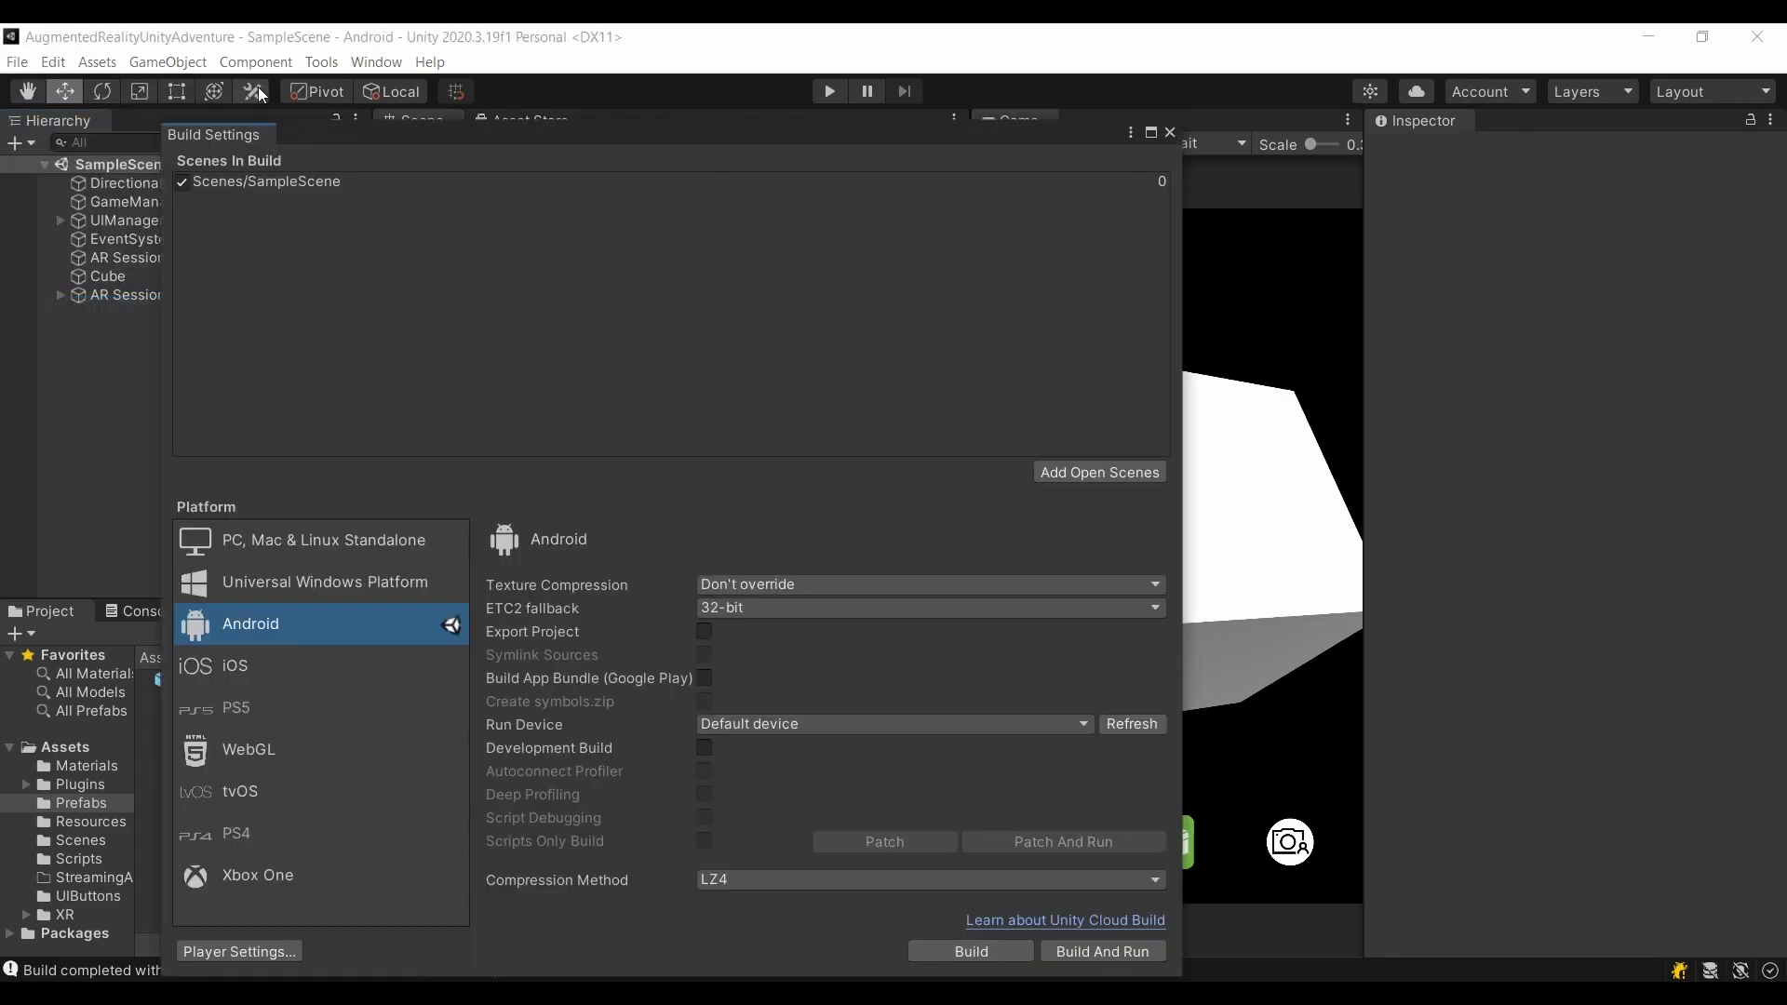
pyautogui.click(958, 951)
pyautogui.click(393, 248)
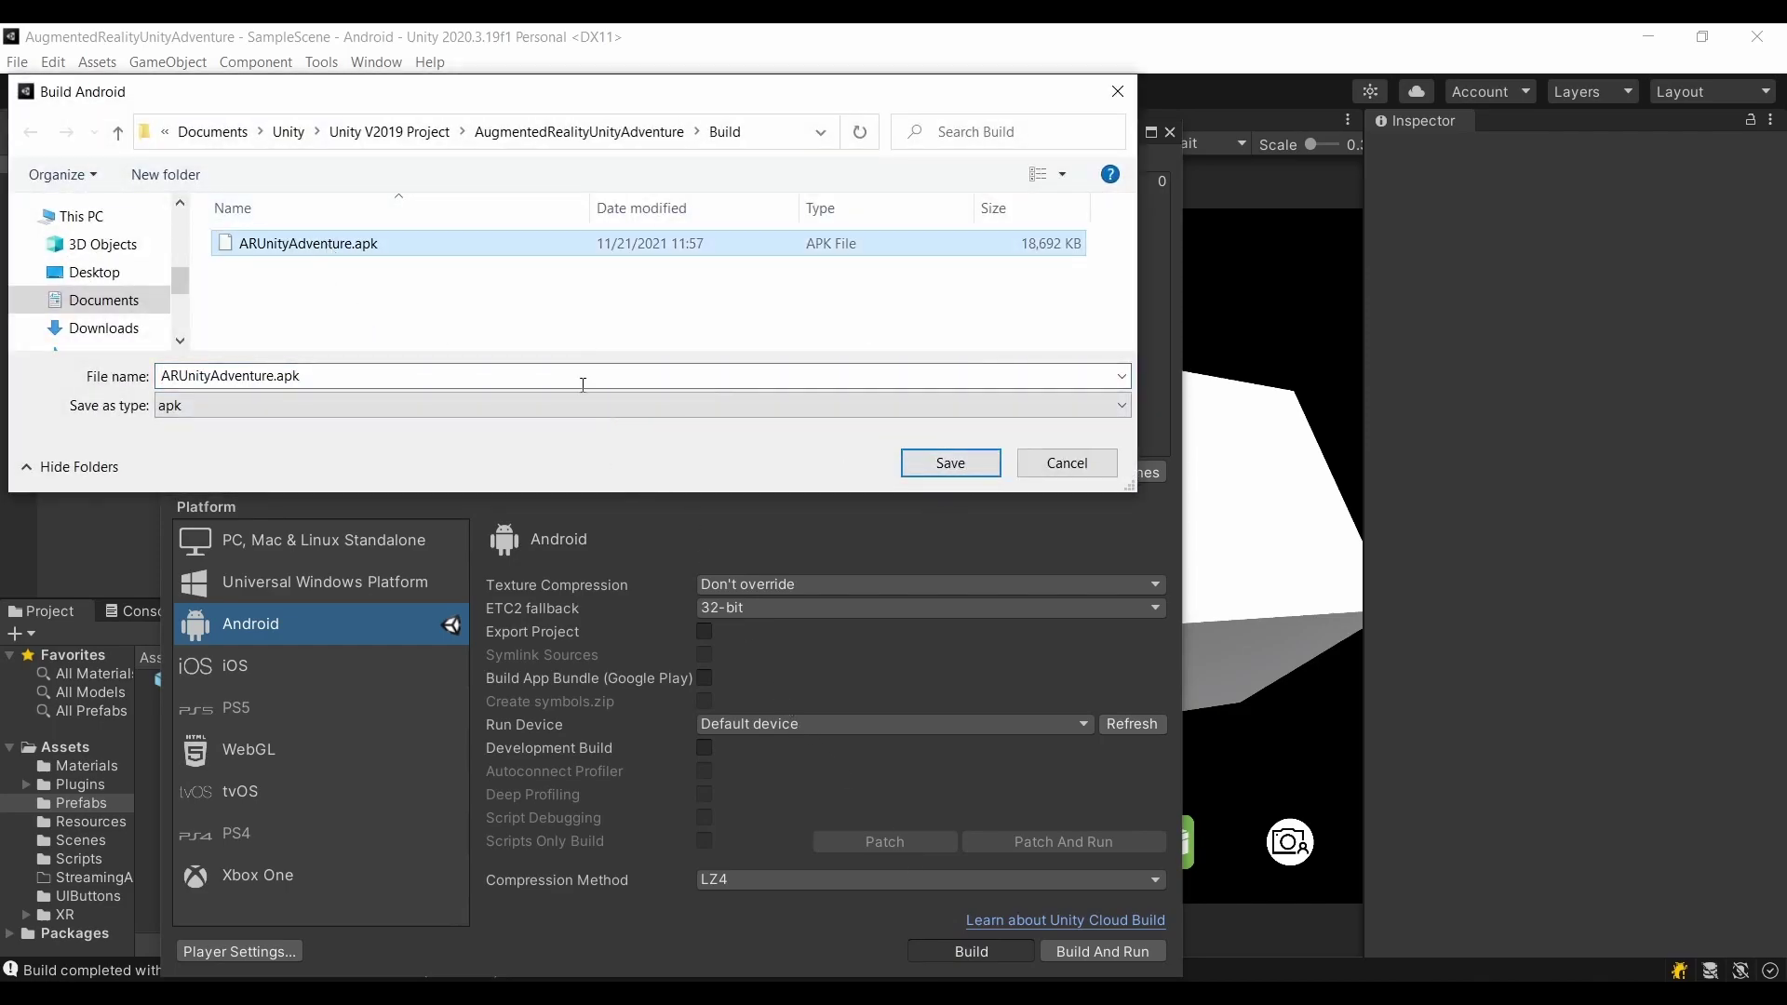
pyautogui.click(975, 473)
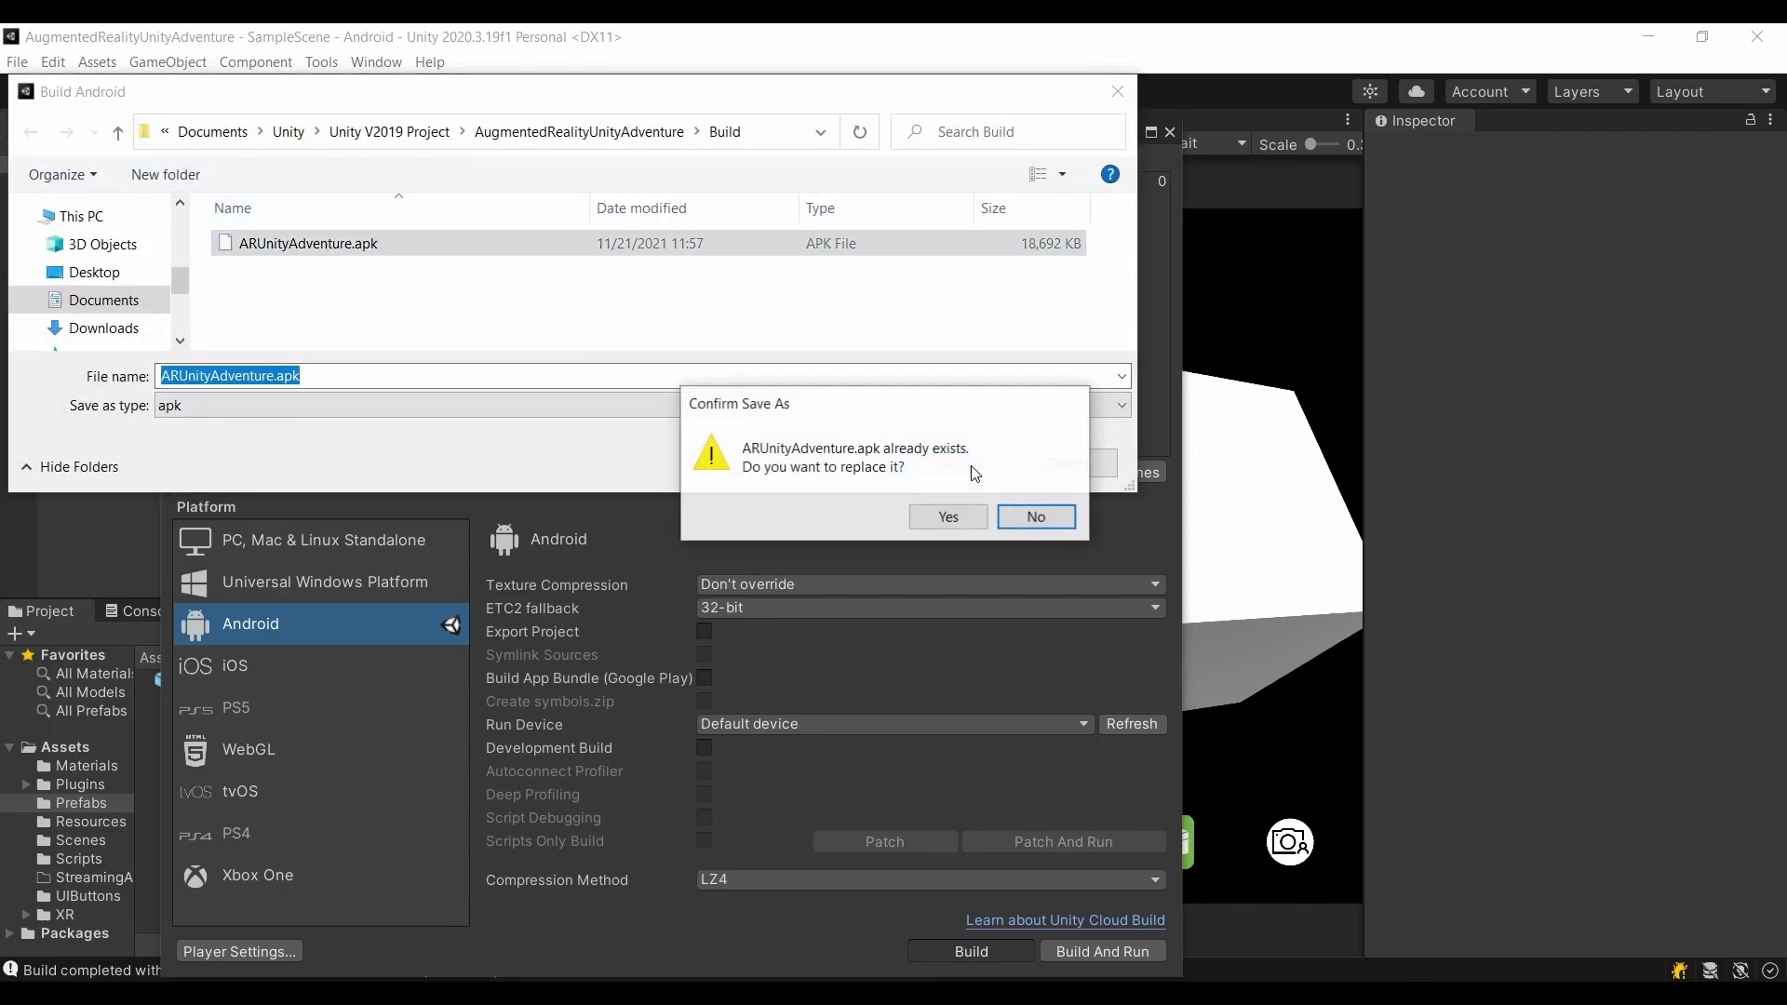
pyautogui.click(921, 521)
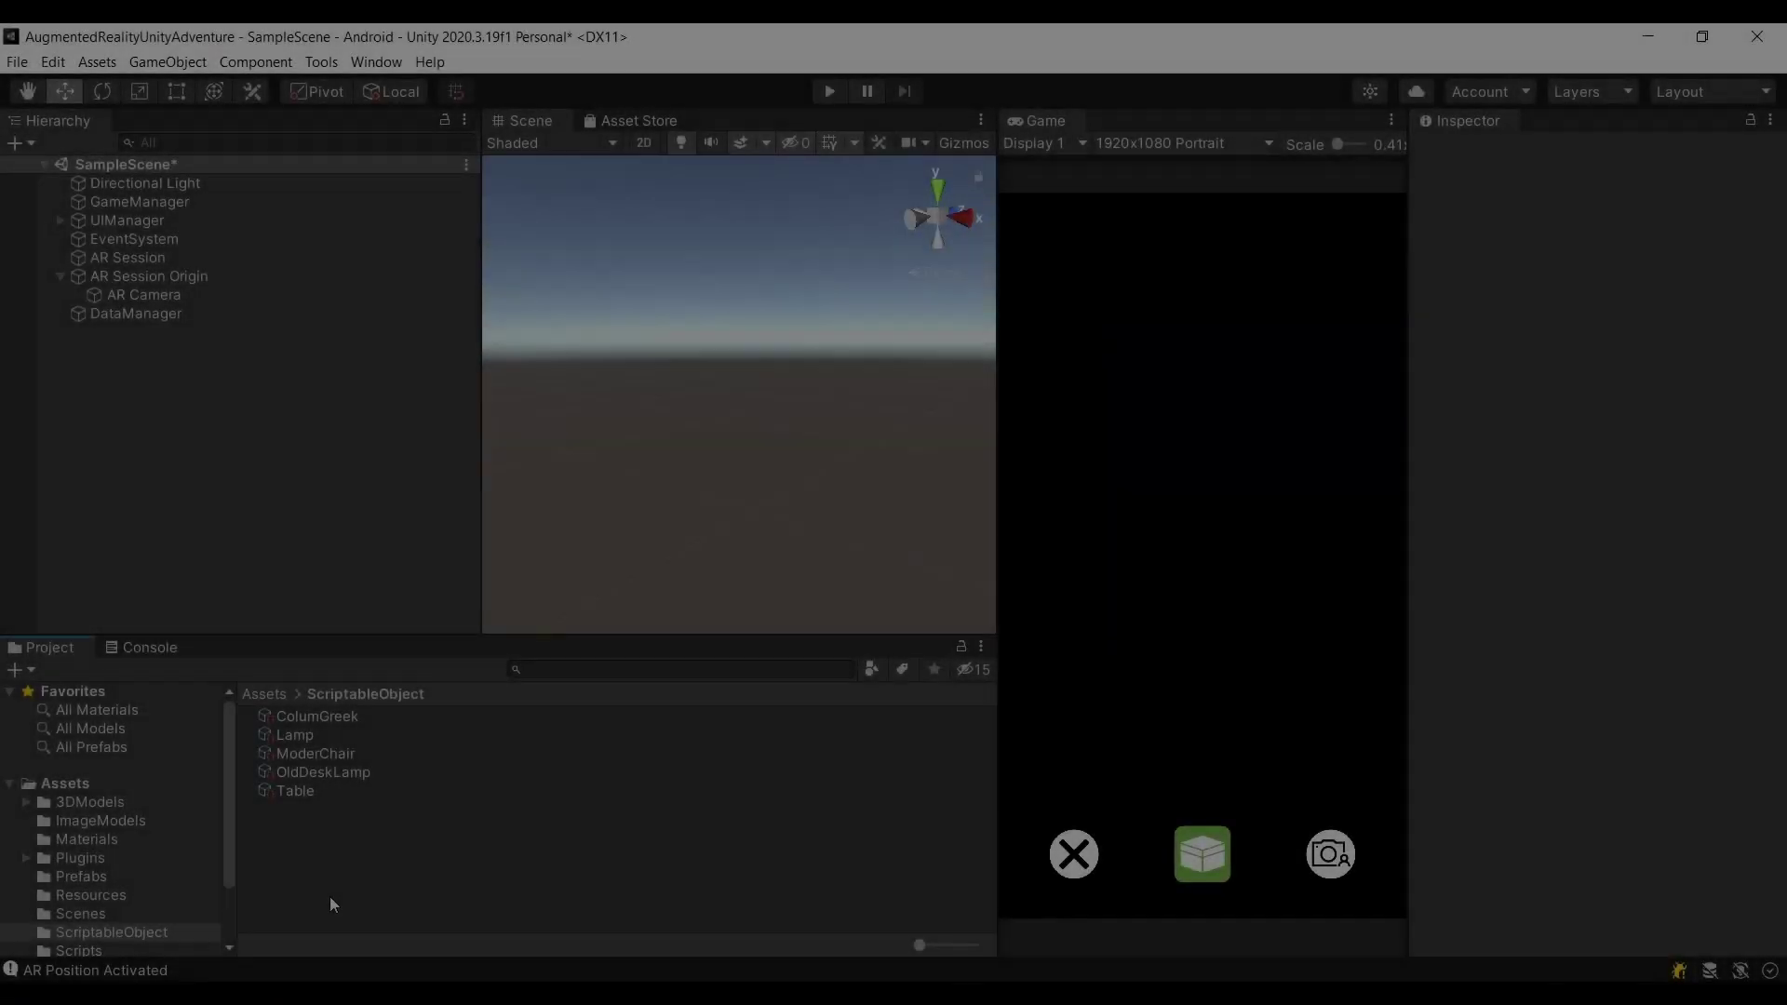
# Step: Create a new Item asset named Bonsai in the ScriptableObject folder
pyautogui.rightClick(329, 853)
pyautogui.moveTo(484, 309)
pyautogui.click(716, 163)
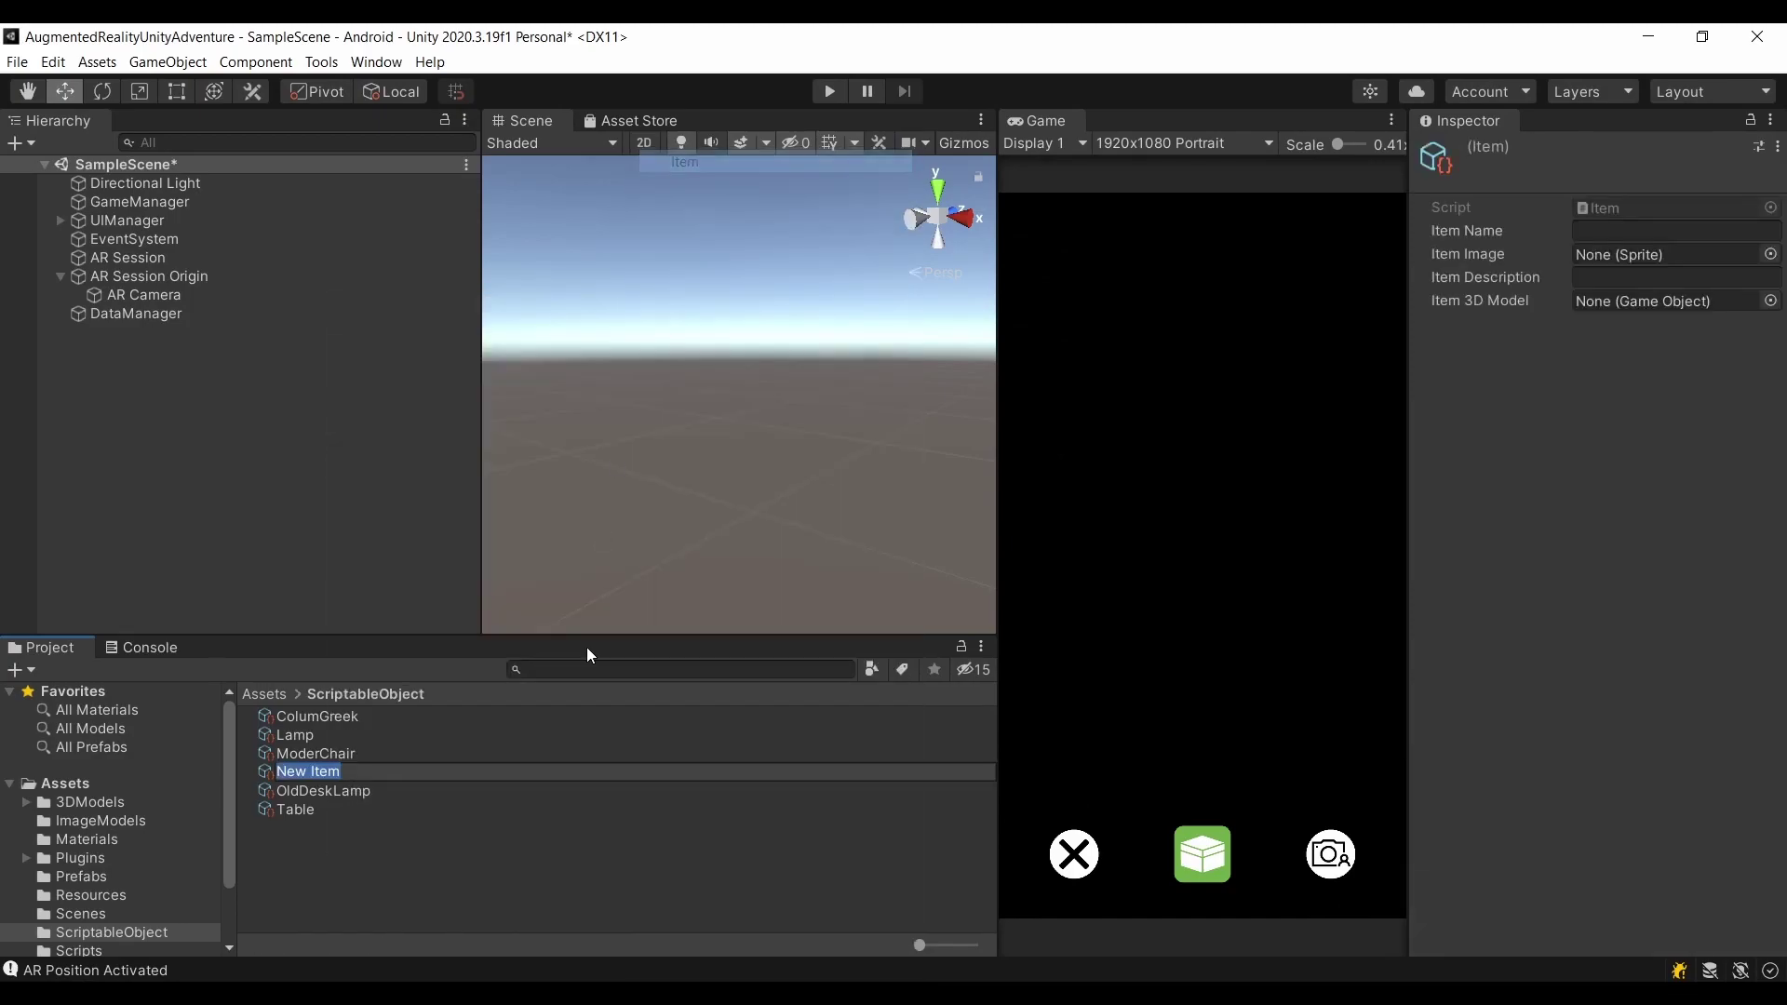
pyautogui.write('Bonsai')
pyautogui.press('Return')
# Step: Fill in the Bonsai item with name Bonsai, description Japanese Bonsai, the Bonsai sprite and the Bonsai 3D model
pyautogui.click(1653, 233)
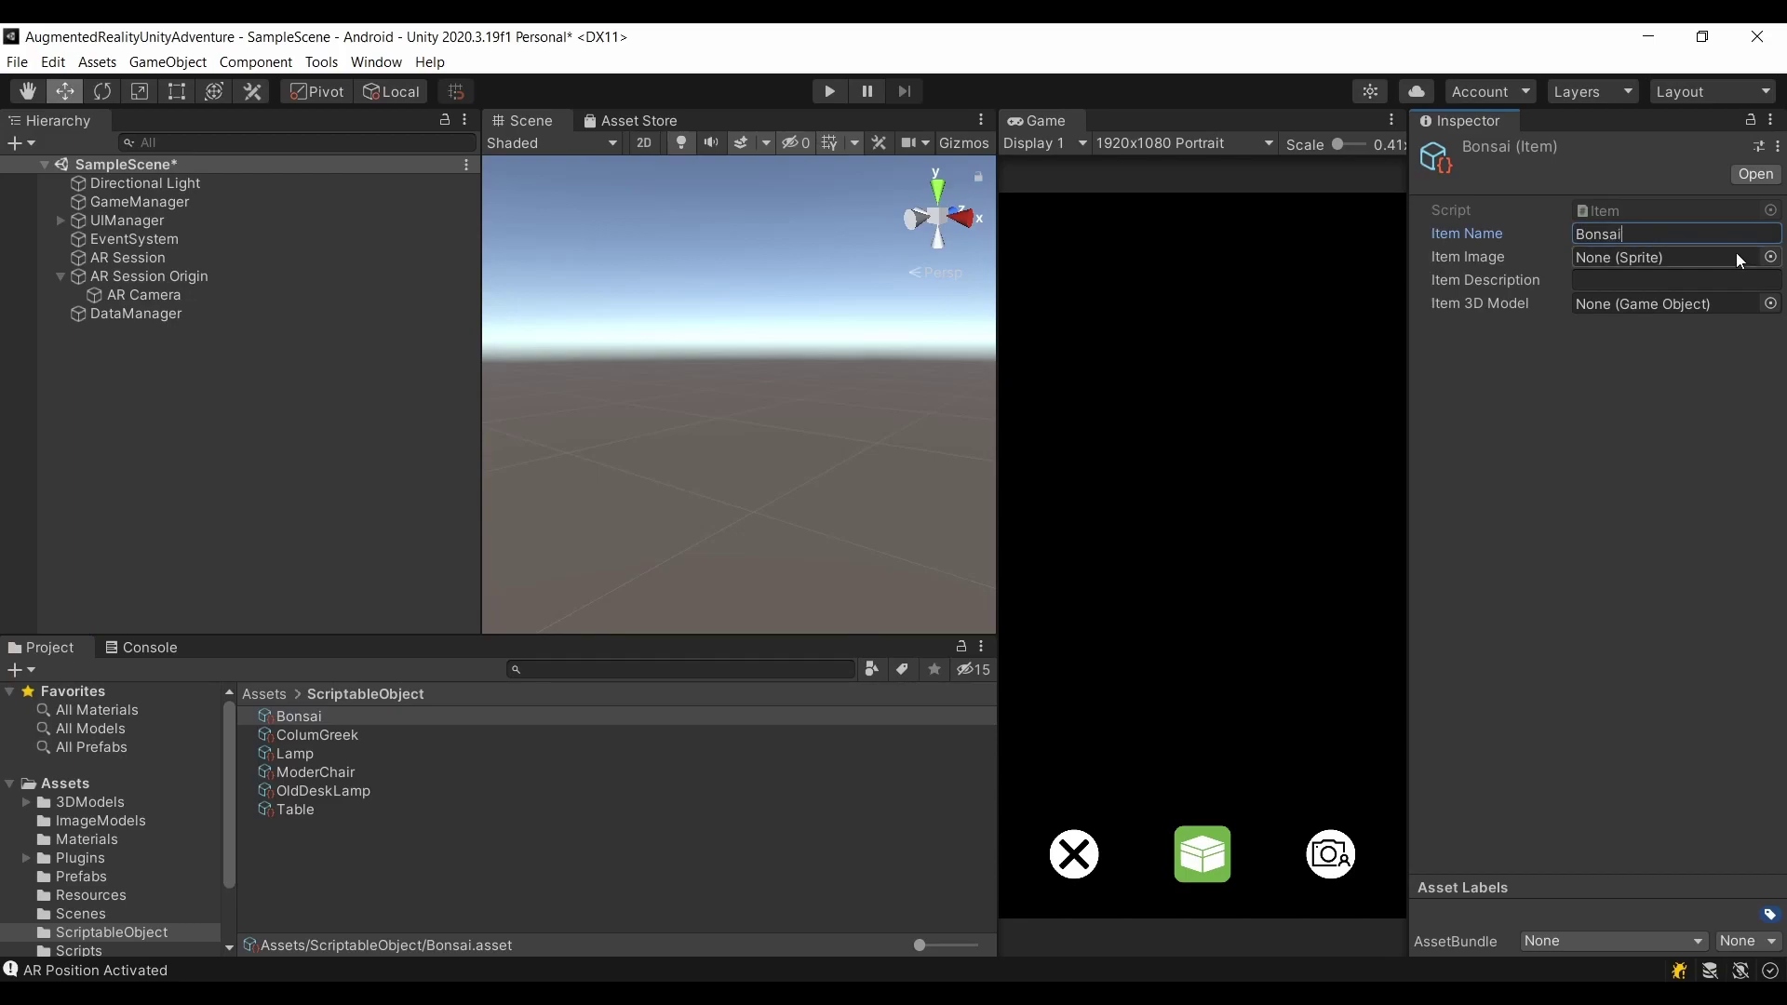
pyautogui.click(1770, 257)
pyautogui.doubleClick(1402, 337)
pyautogui.click(1589, 279)
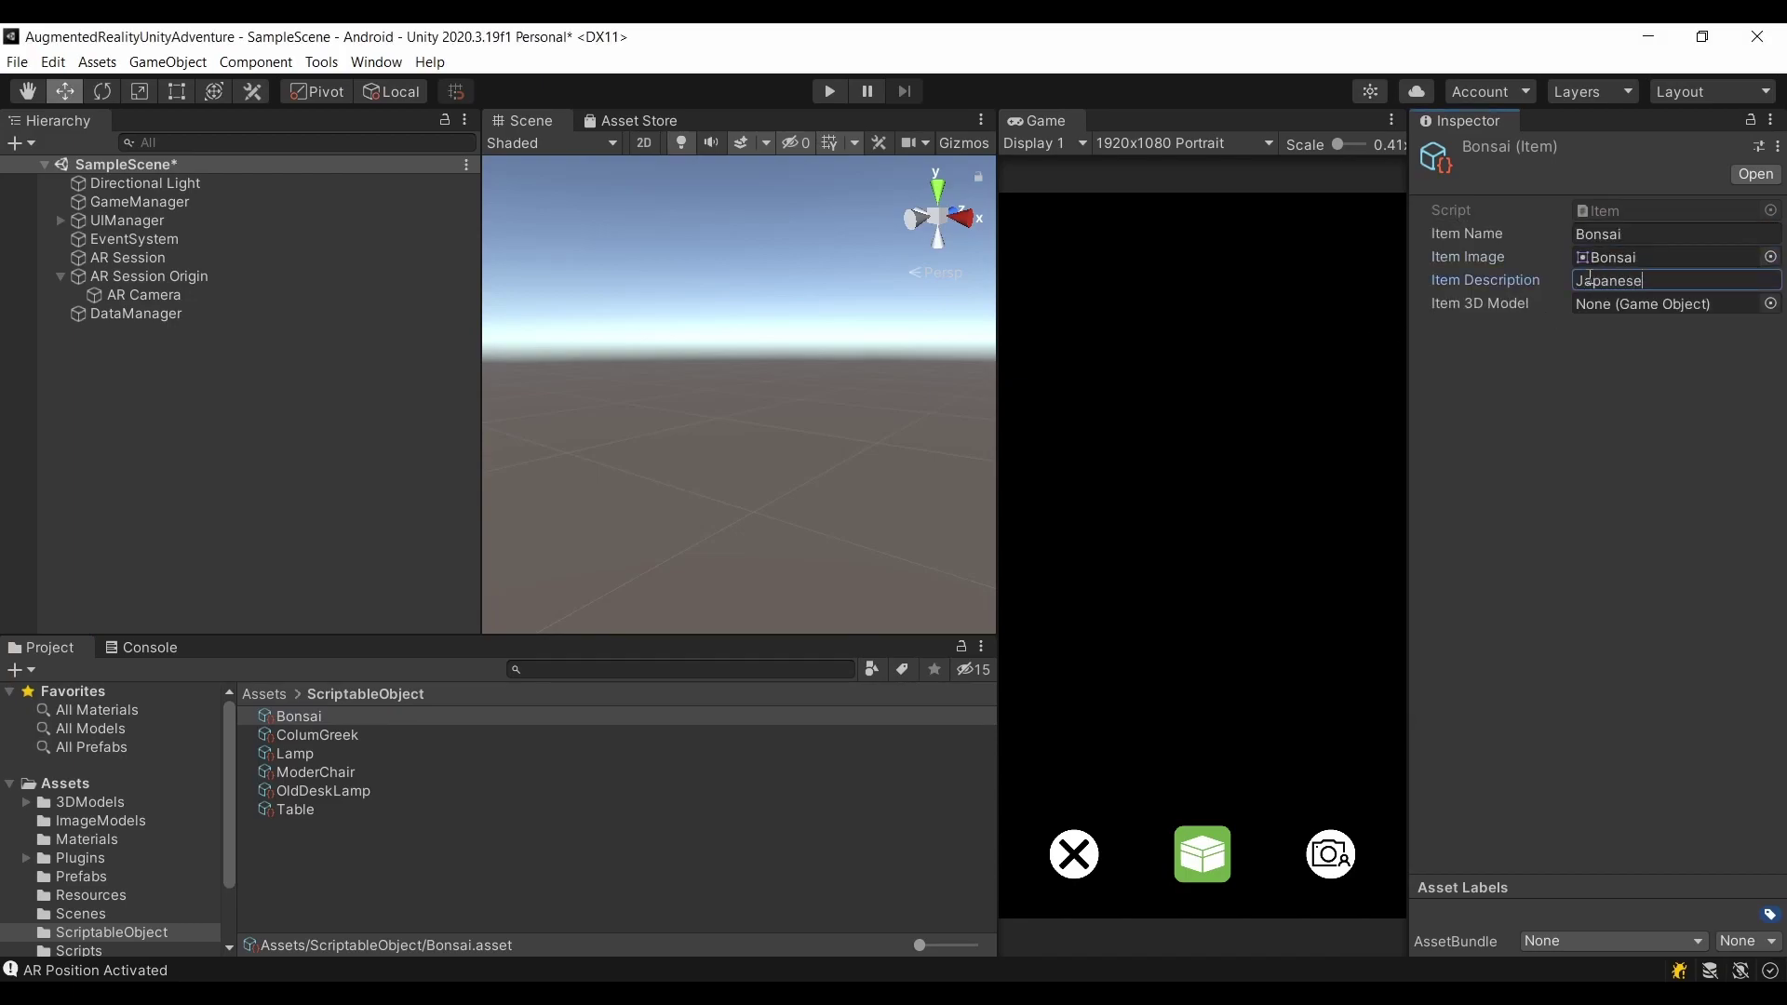
pyautogui.click(1770, 303)
pyautogui.doubleClick(1338, 395)
# Step: Review the other item assets and assign the Bonsai item to Element 0 of the DataManager's Items list
pyautogui.click(343, 753)
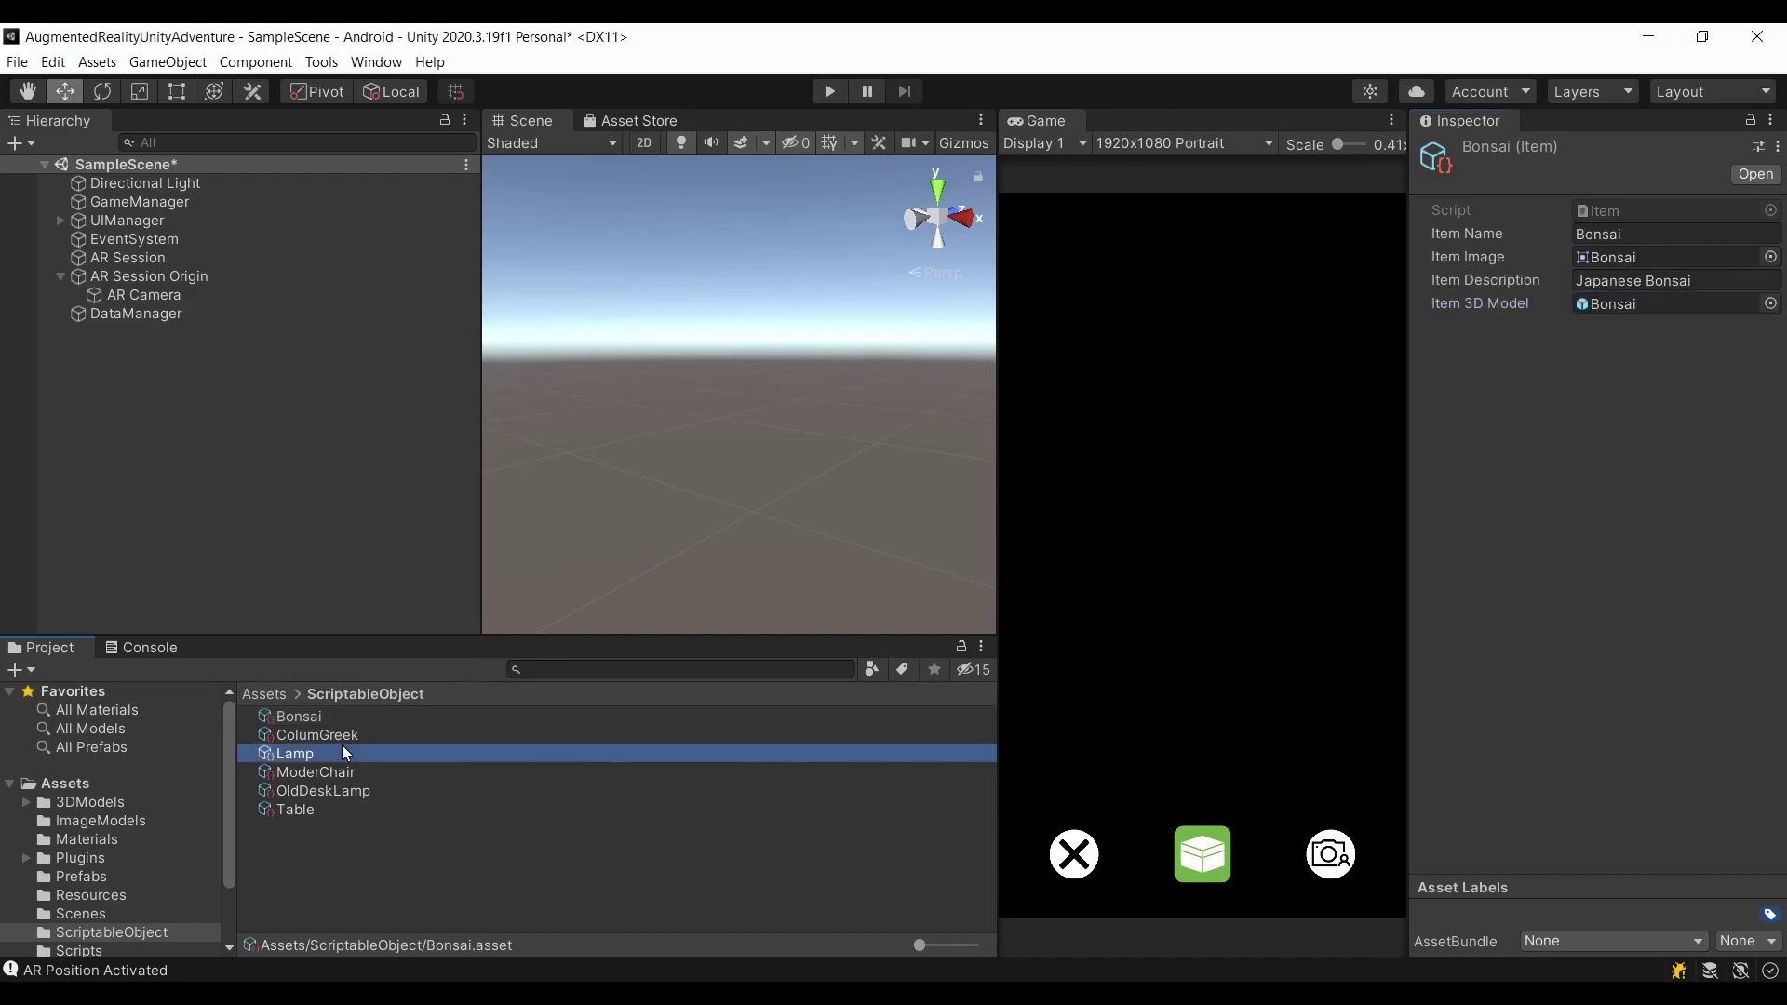
pyautogui.click(324, 771)
pyautogui.click(327, 791)
pyautogui.click(307, 810)
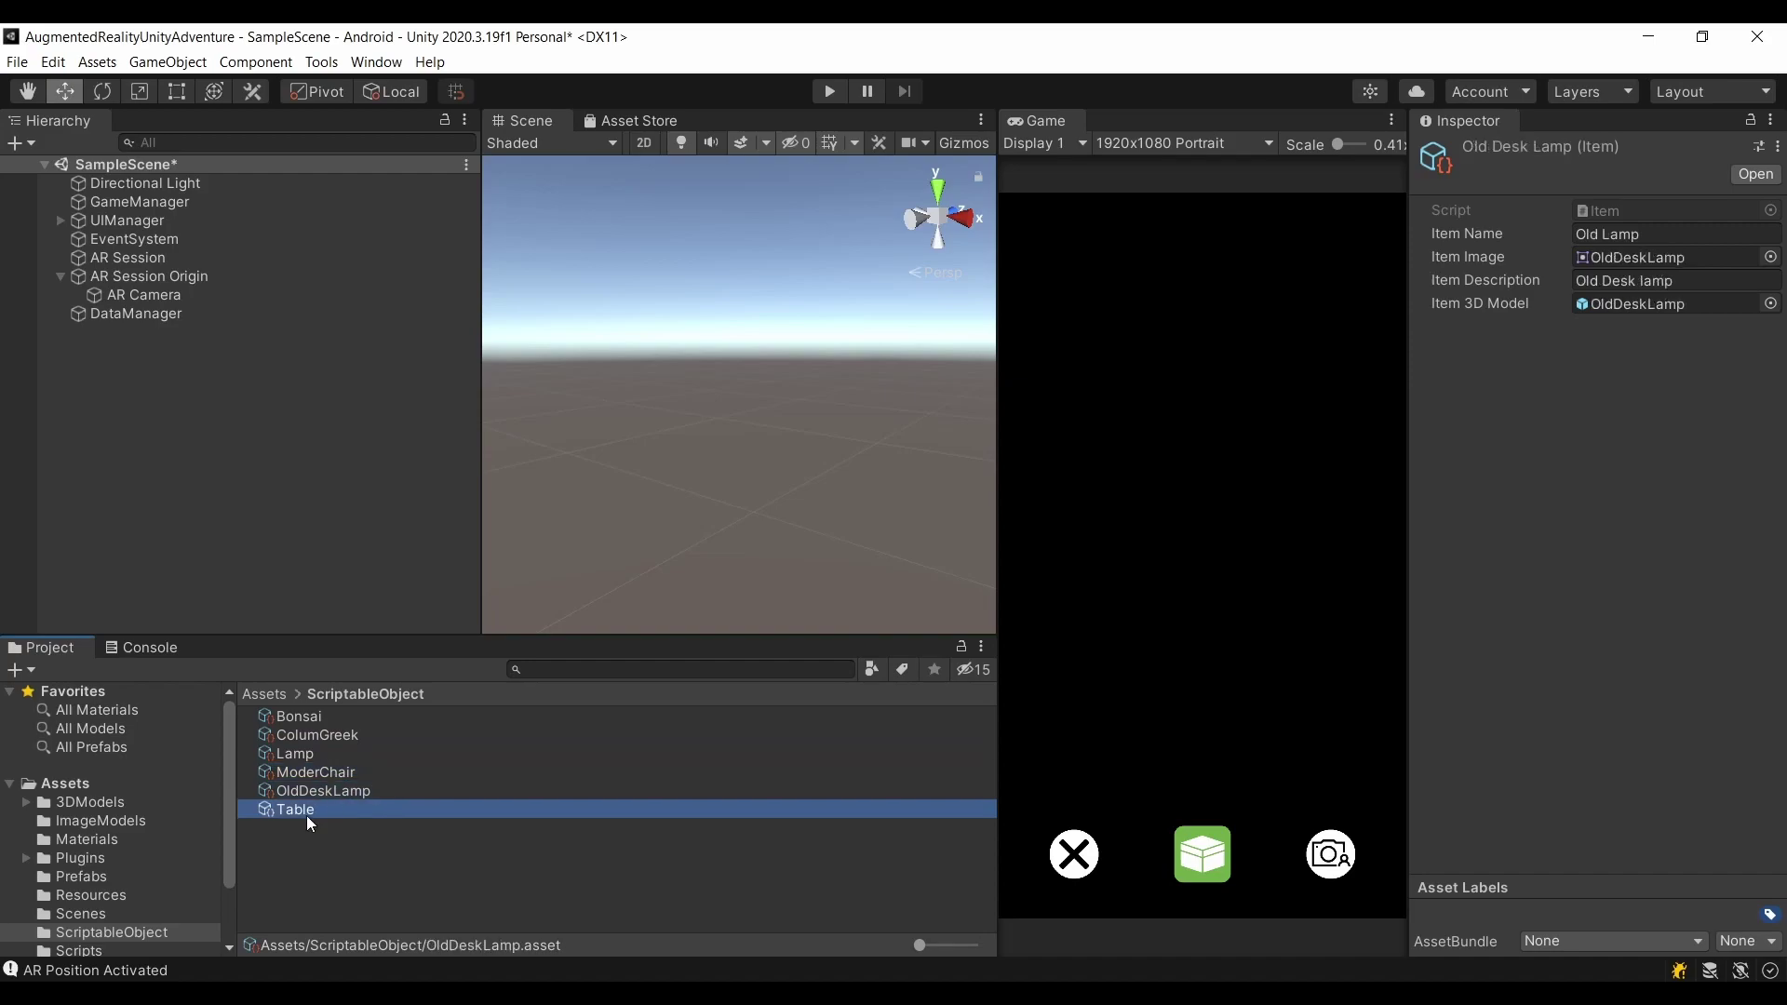
pyautogui.click(135, 313)
pyautogui.click(296, 715)
pyautogui.moveTo(294, 715); pyautogui.dragTo(1639, 394)
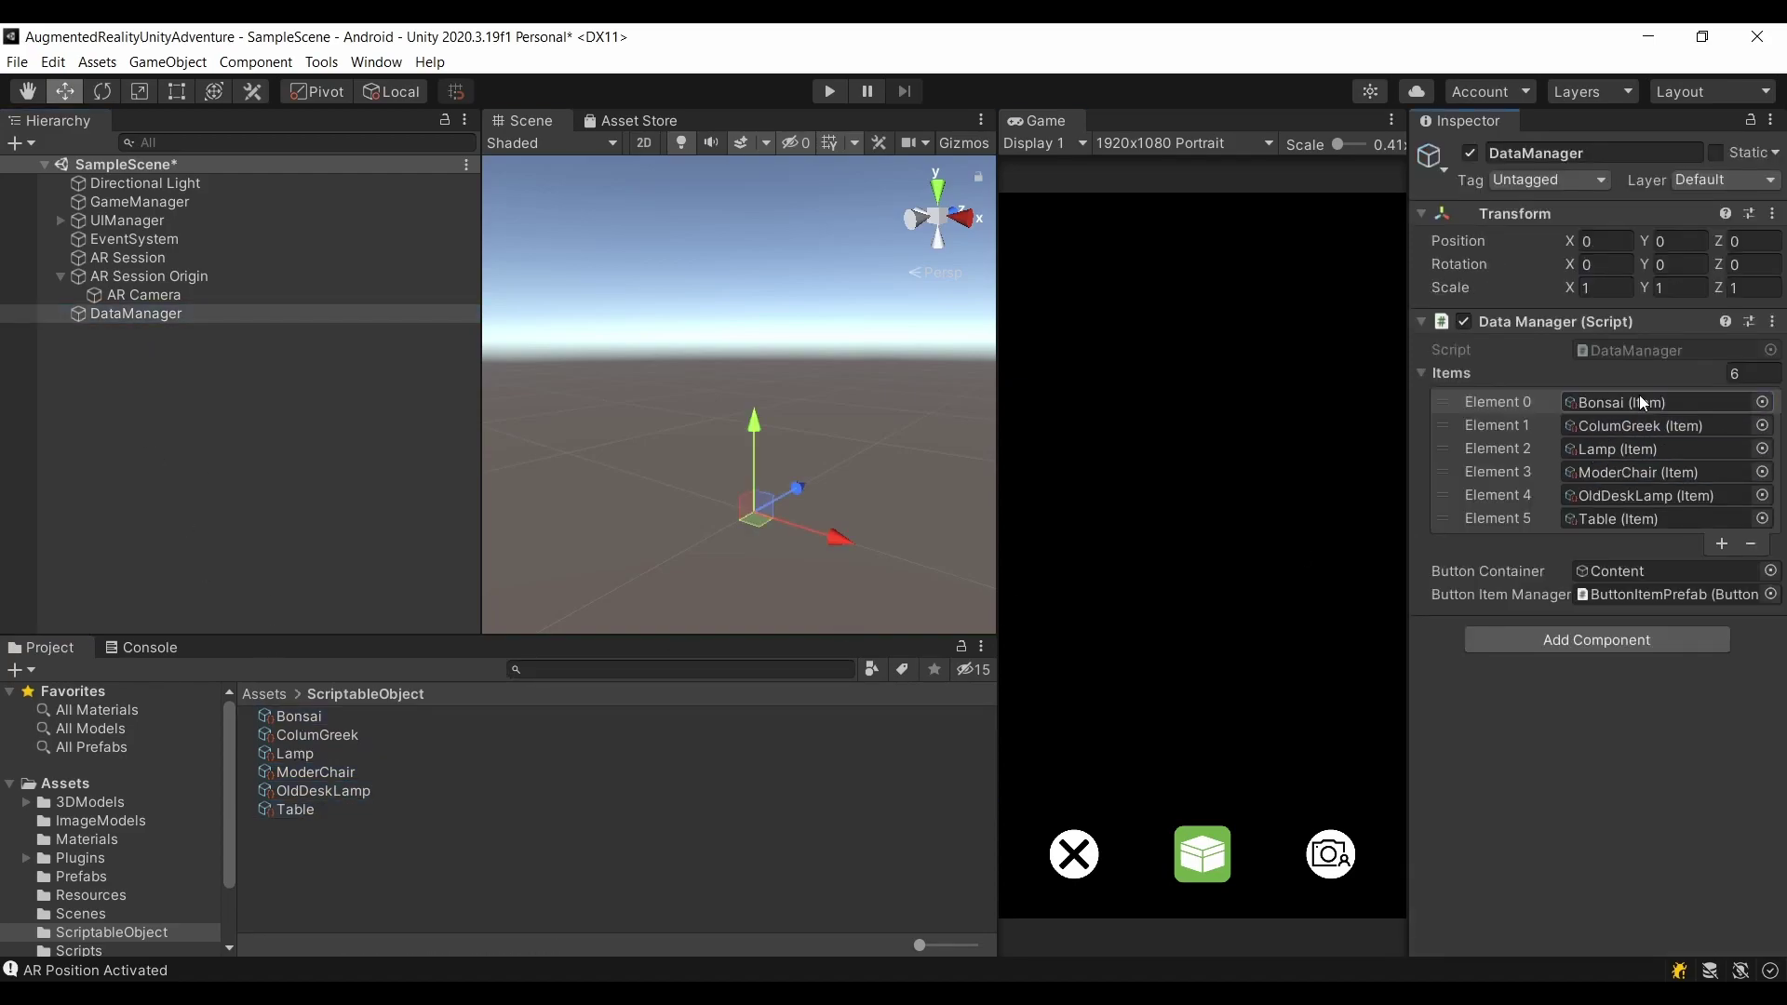
# Step: Run the scene in play mode and place the Bonsai from the app's item menu
pyautogui.click(827, 91)
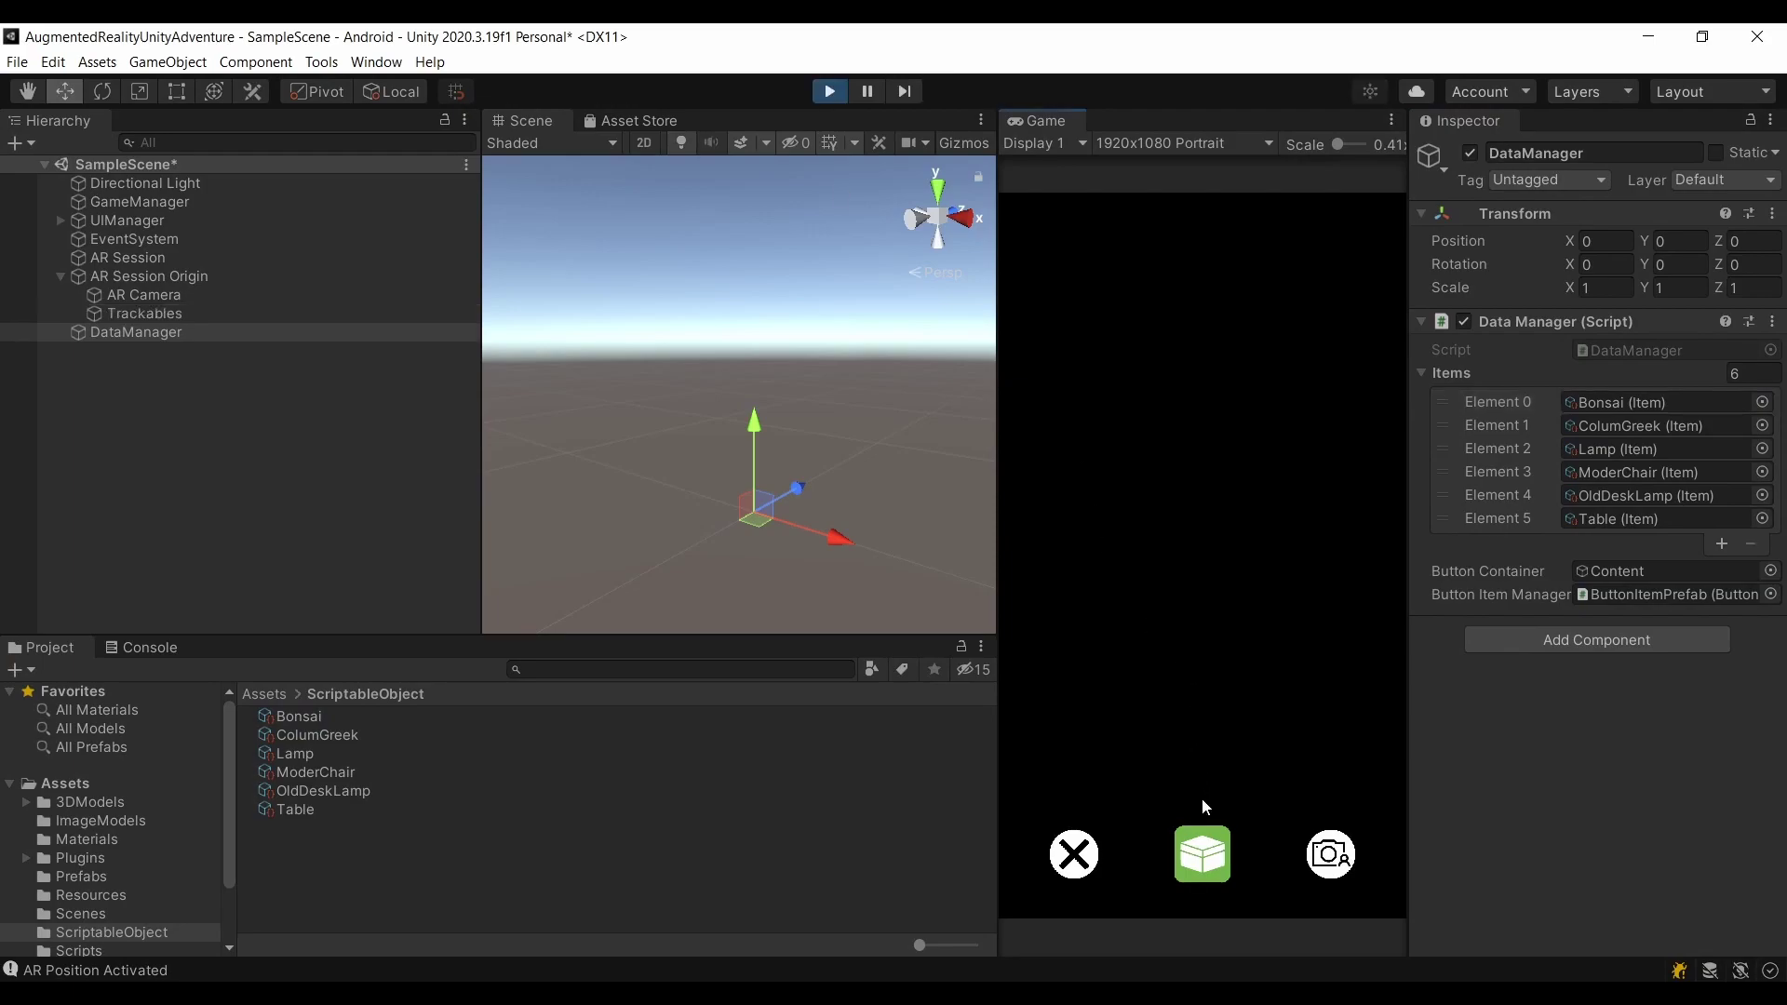
pyautogui.click(1202, 852)
pyautogui.scroll(3, 1063, 723)
pyautogui.click(1061, 723)
pyautogui.click(1317, 842)
# Step: Reopen the item menu in the running app and browse through its item cards
pyautogui.click(1202, 852)
pyautogui.scroll(3, 1098, 758)
pyautogui.scroll(-3, 1042, 754)
pyautogui.scroll(3, 1042, 754)
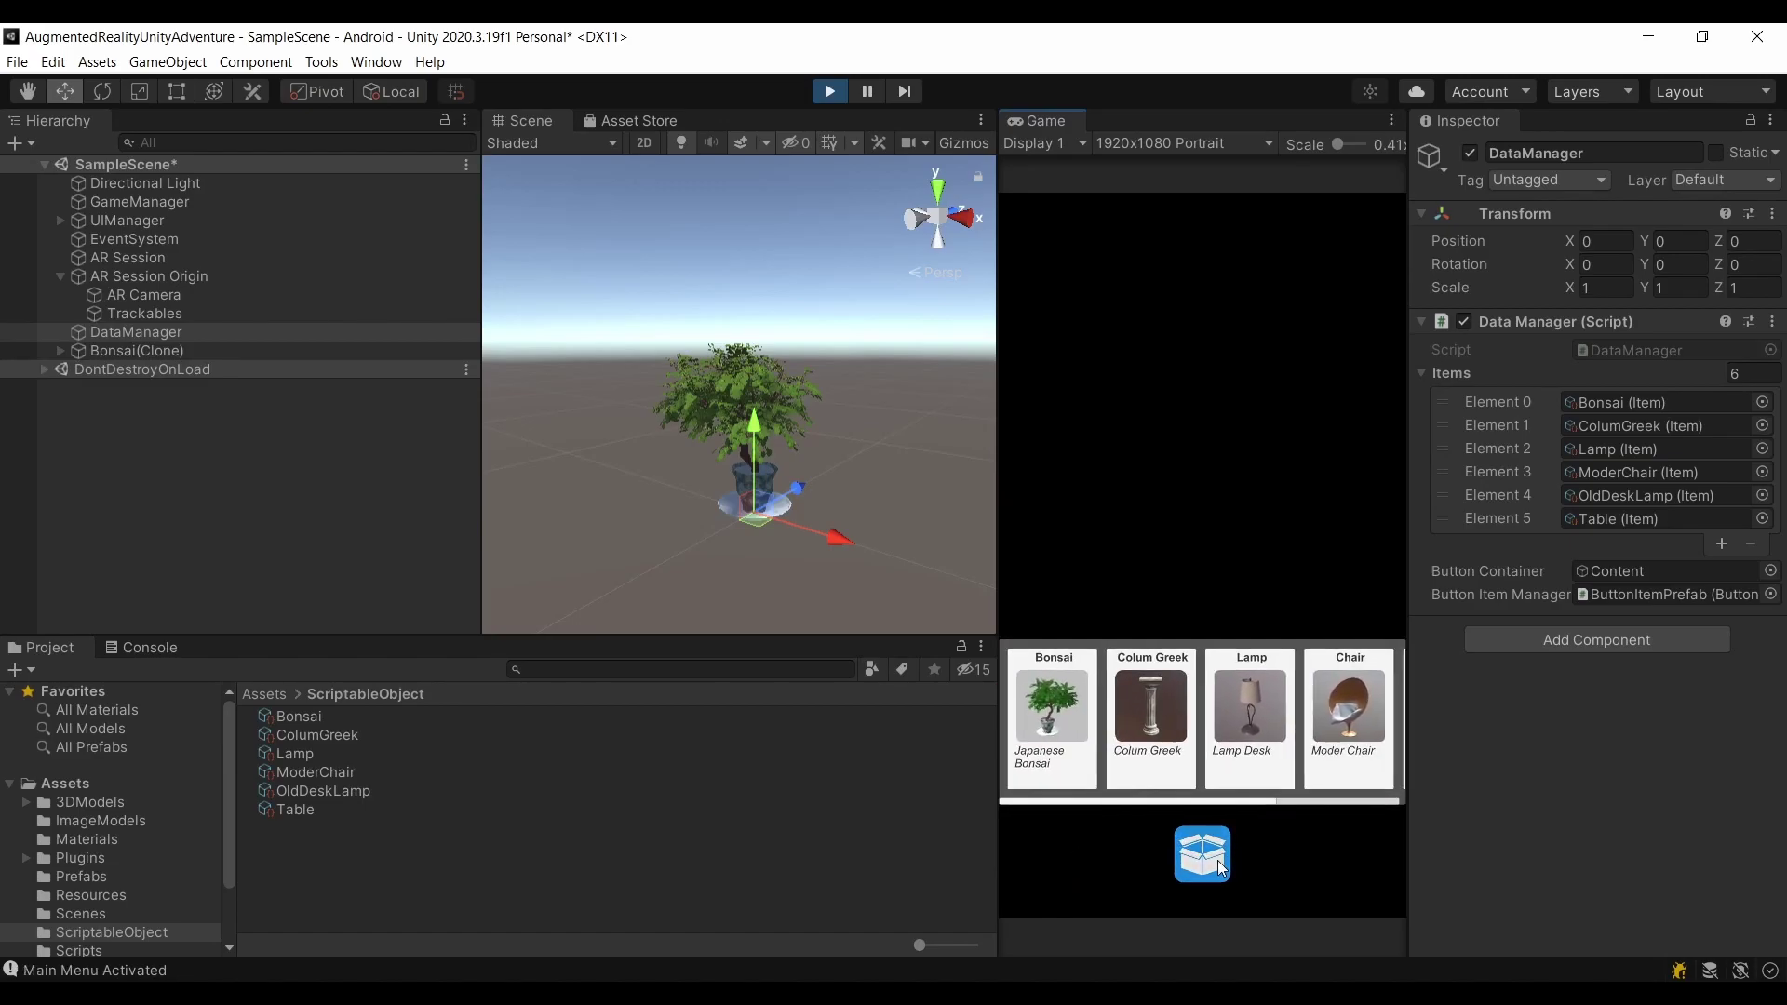
pyautogui.click(1218, 865)
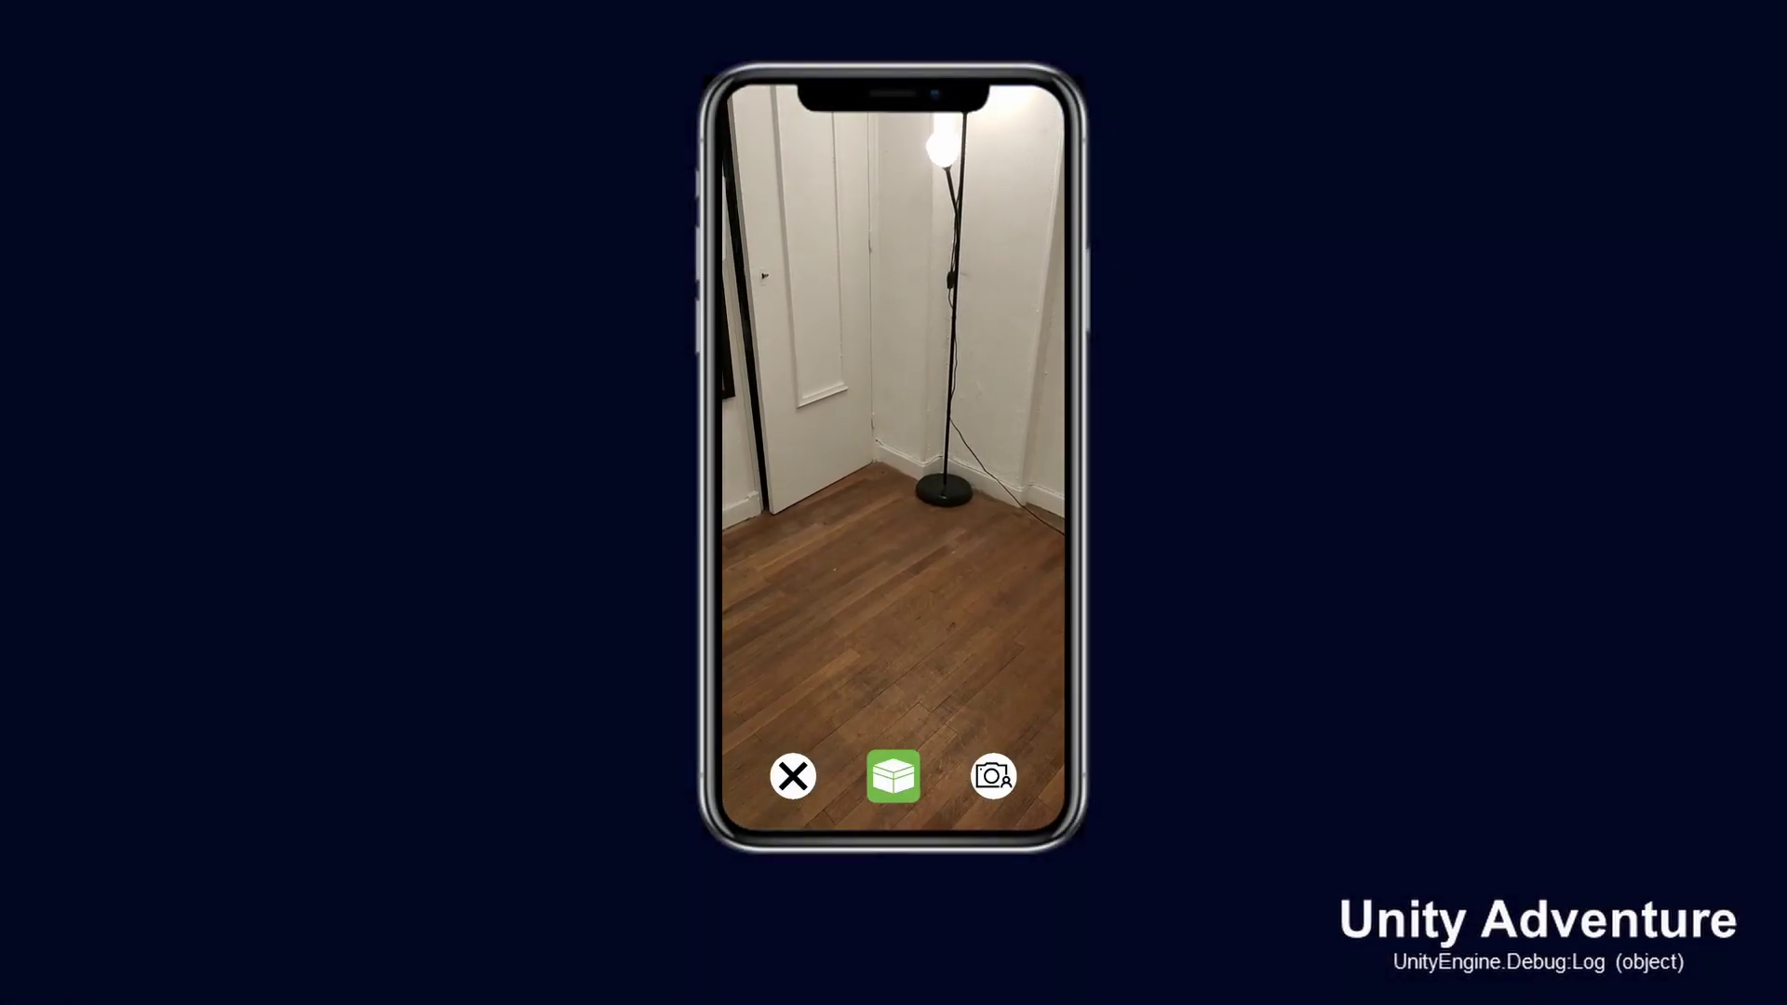